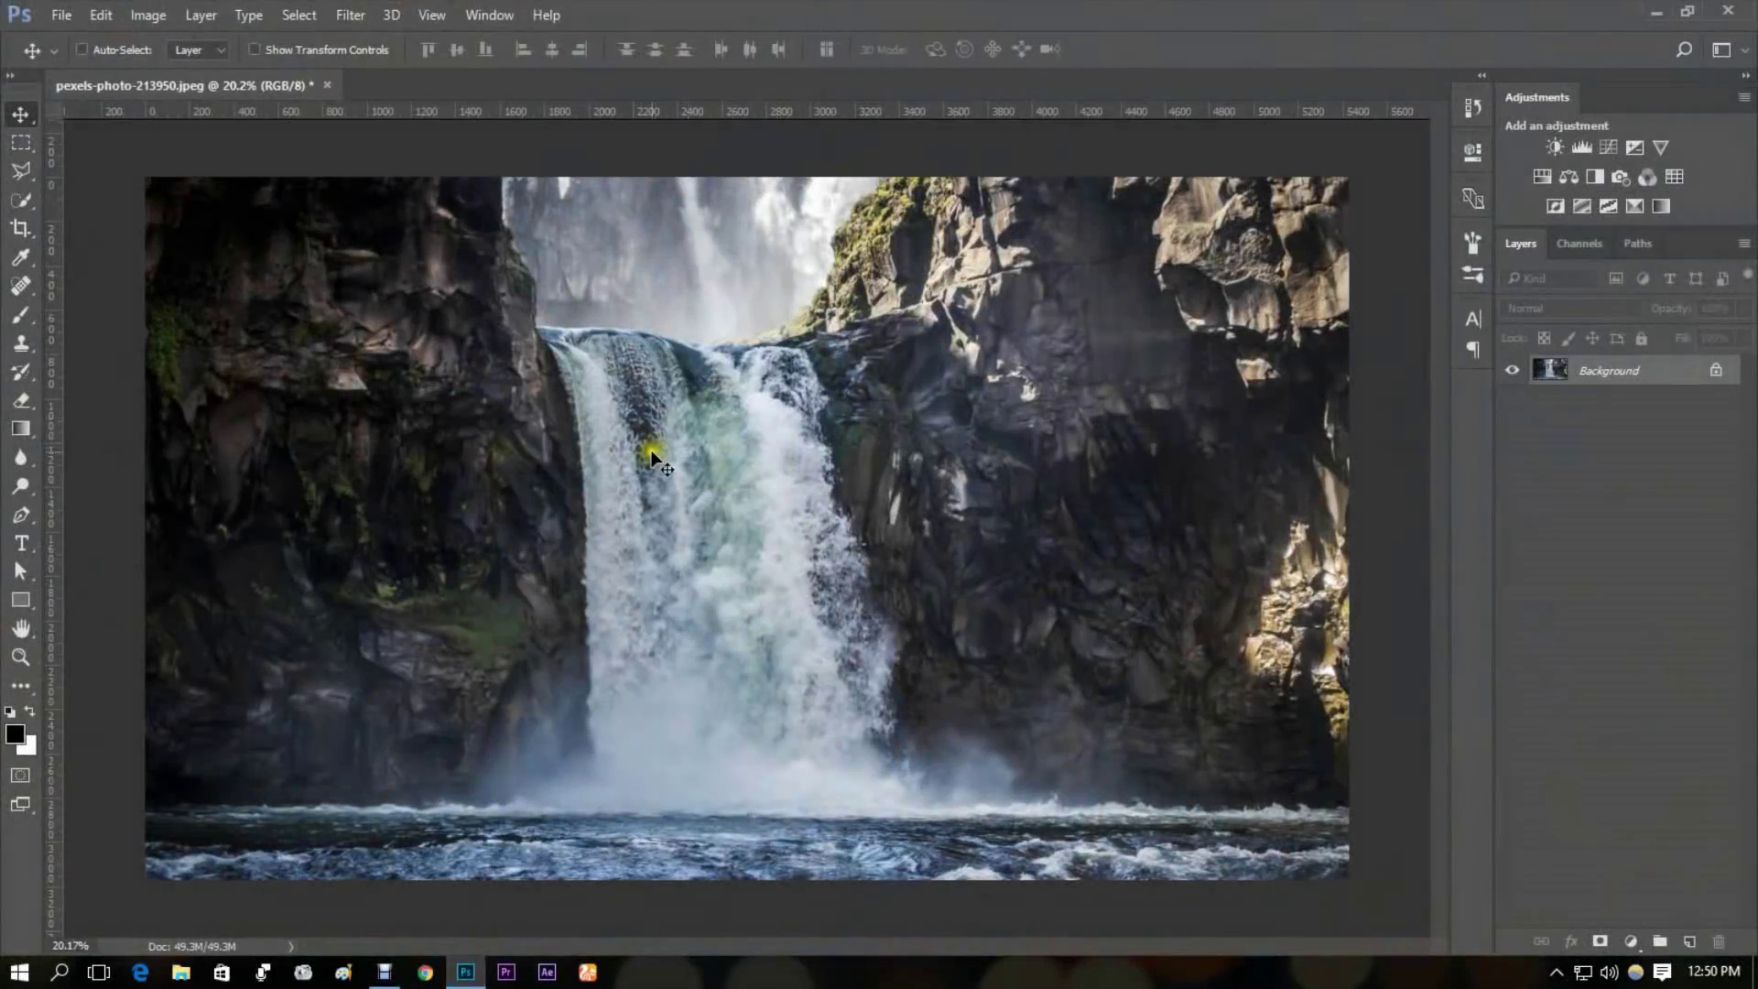
Step: Resize the waterfall image to 1920 pixels wide, keeping its proportions
{"action": "scroll", "coordinate": [656, 450], "scroll_direction": "up", "scroll_amount": 11}
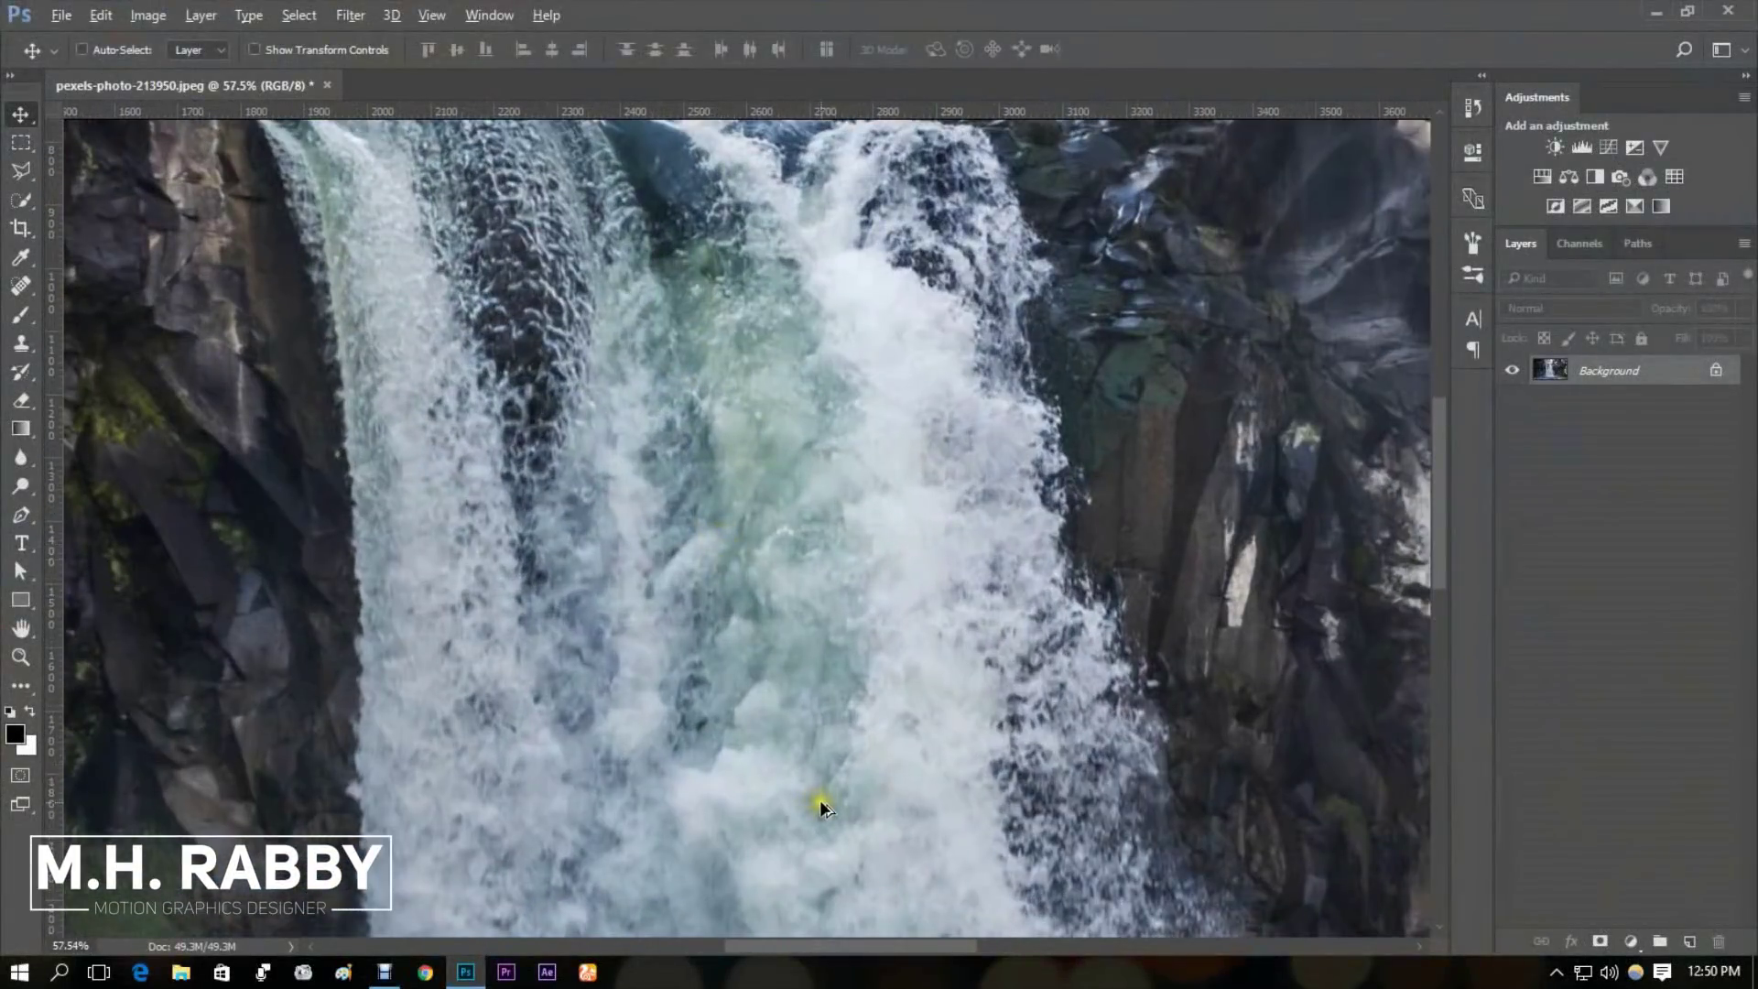
{"action": "scroll", "coordinate": [820, 799], "scroll_direction": "down", "scroll_amount": 5}
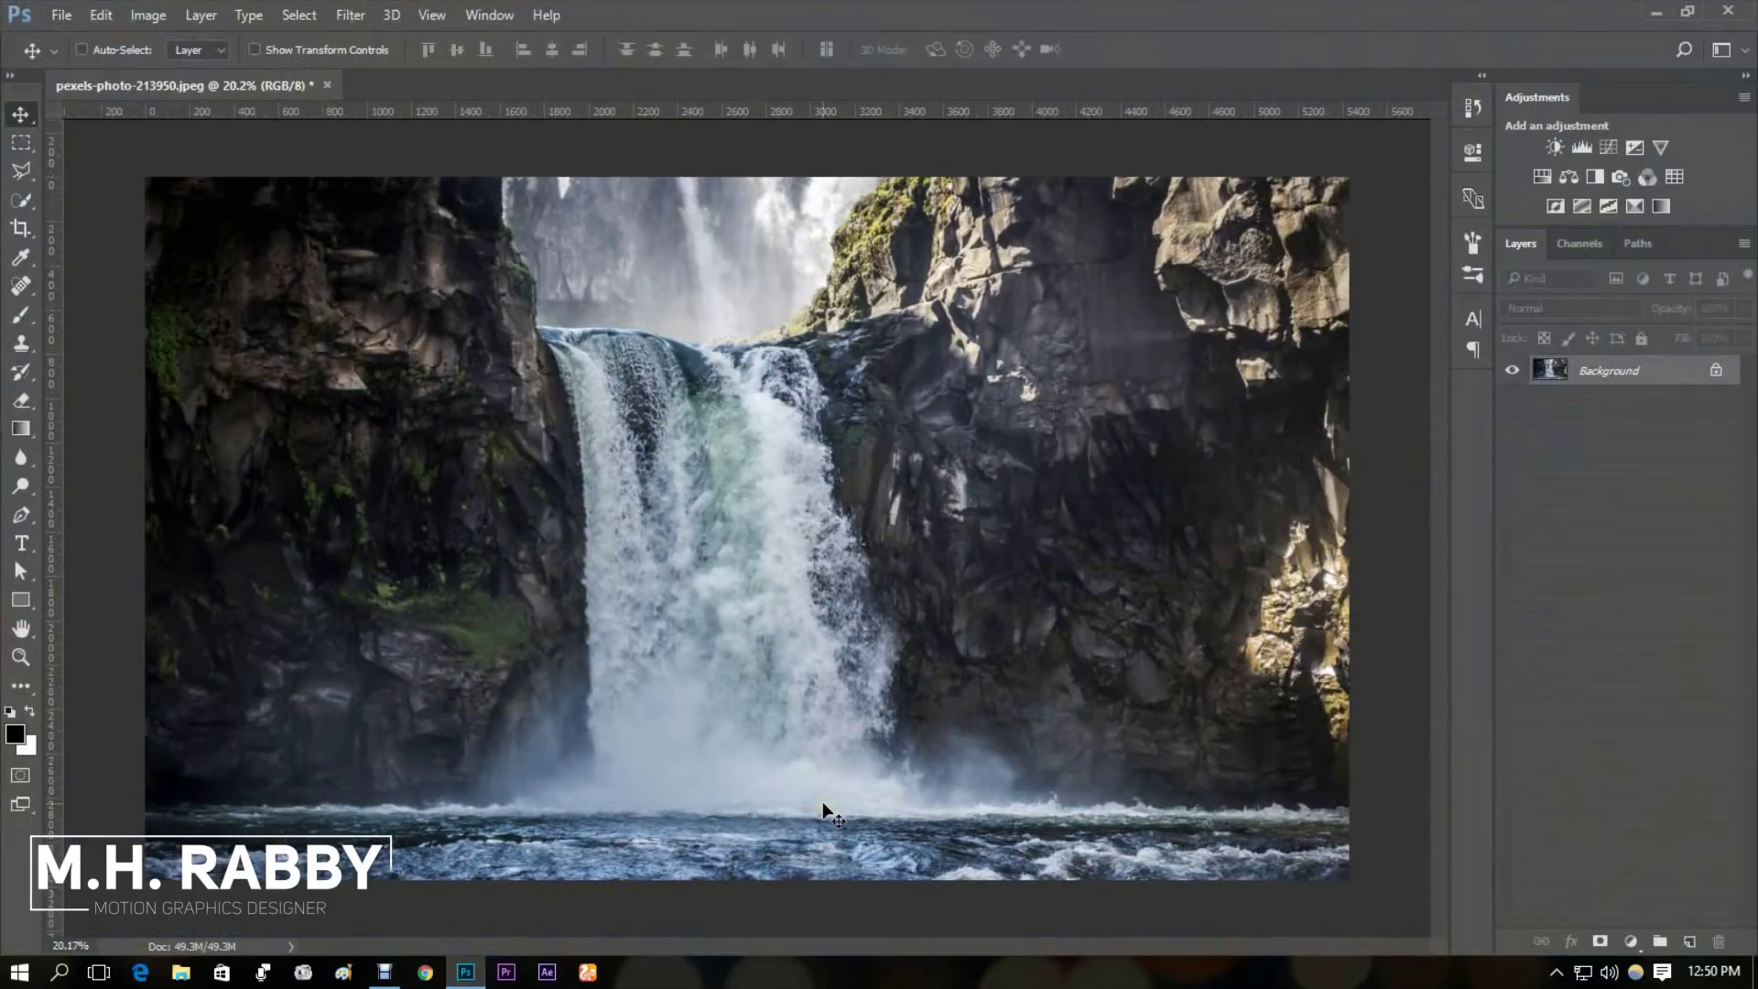
{"action": "scroll", "coordinate": [822, 802], "scroll_direction": "up", "scroll_amount": 1}
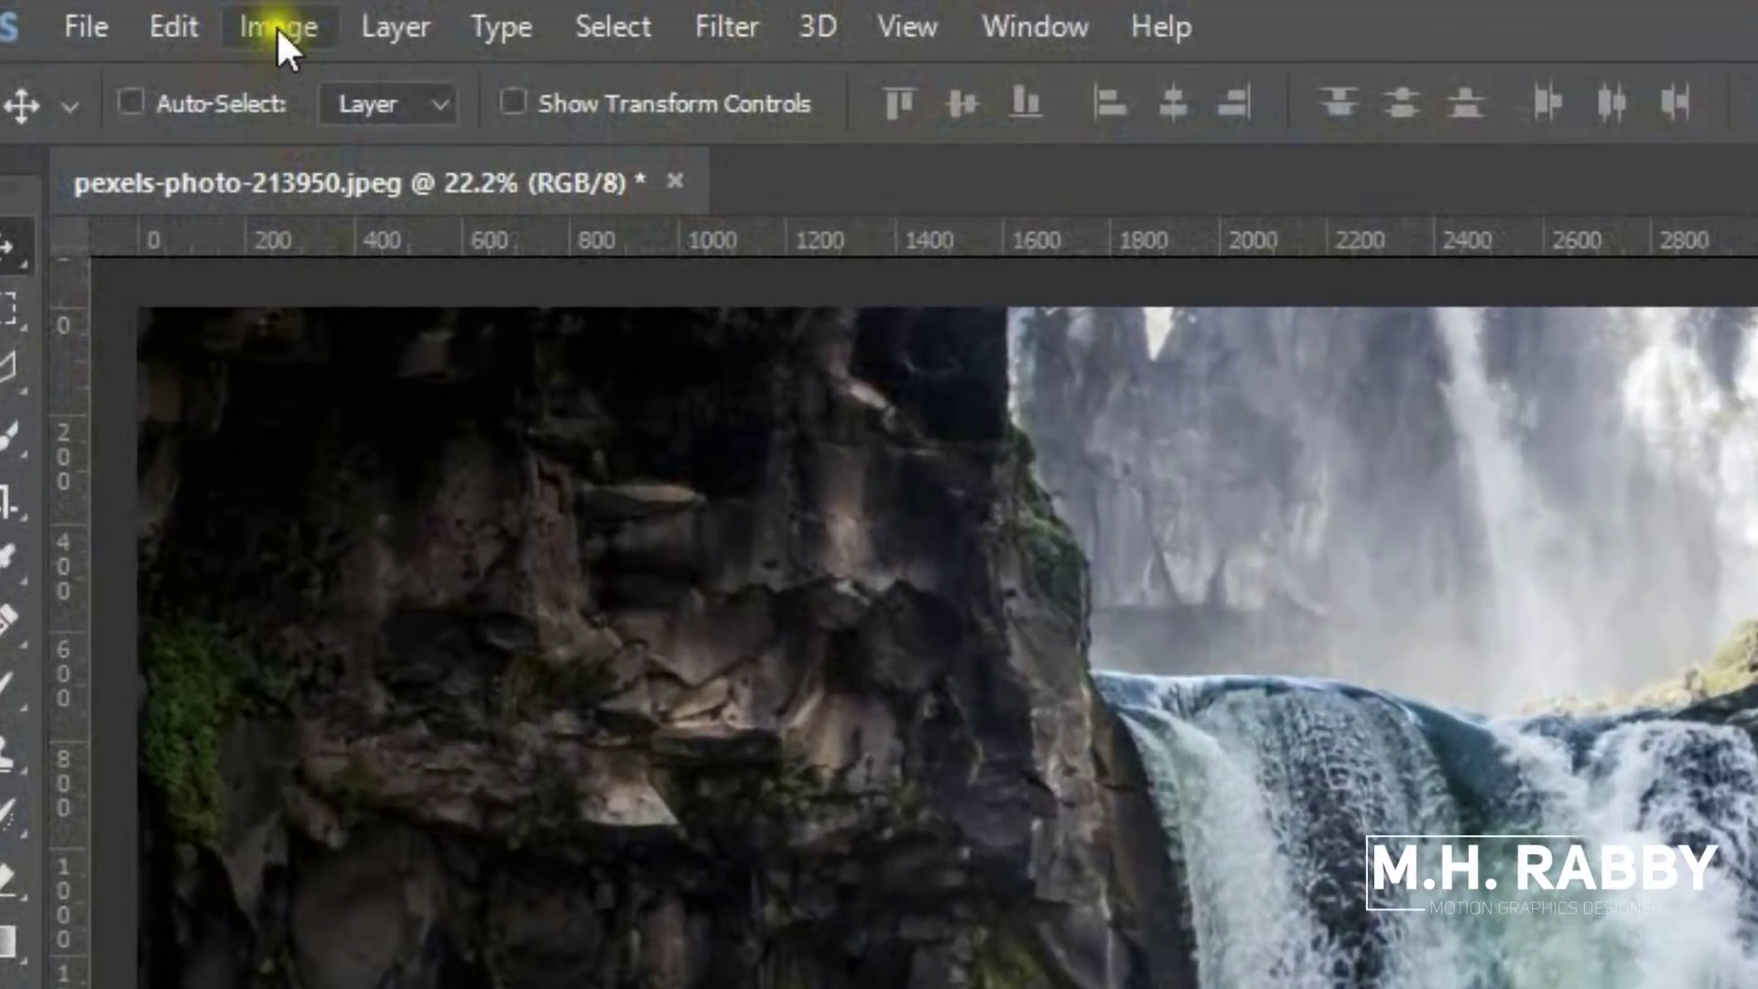
{"action": "left_click", "coordinate": [277, 26]}
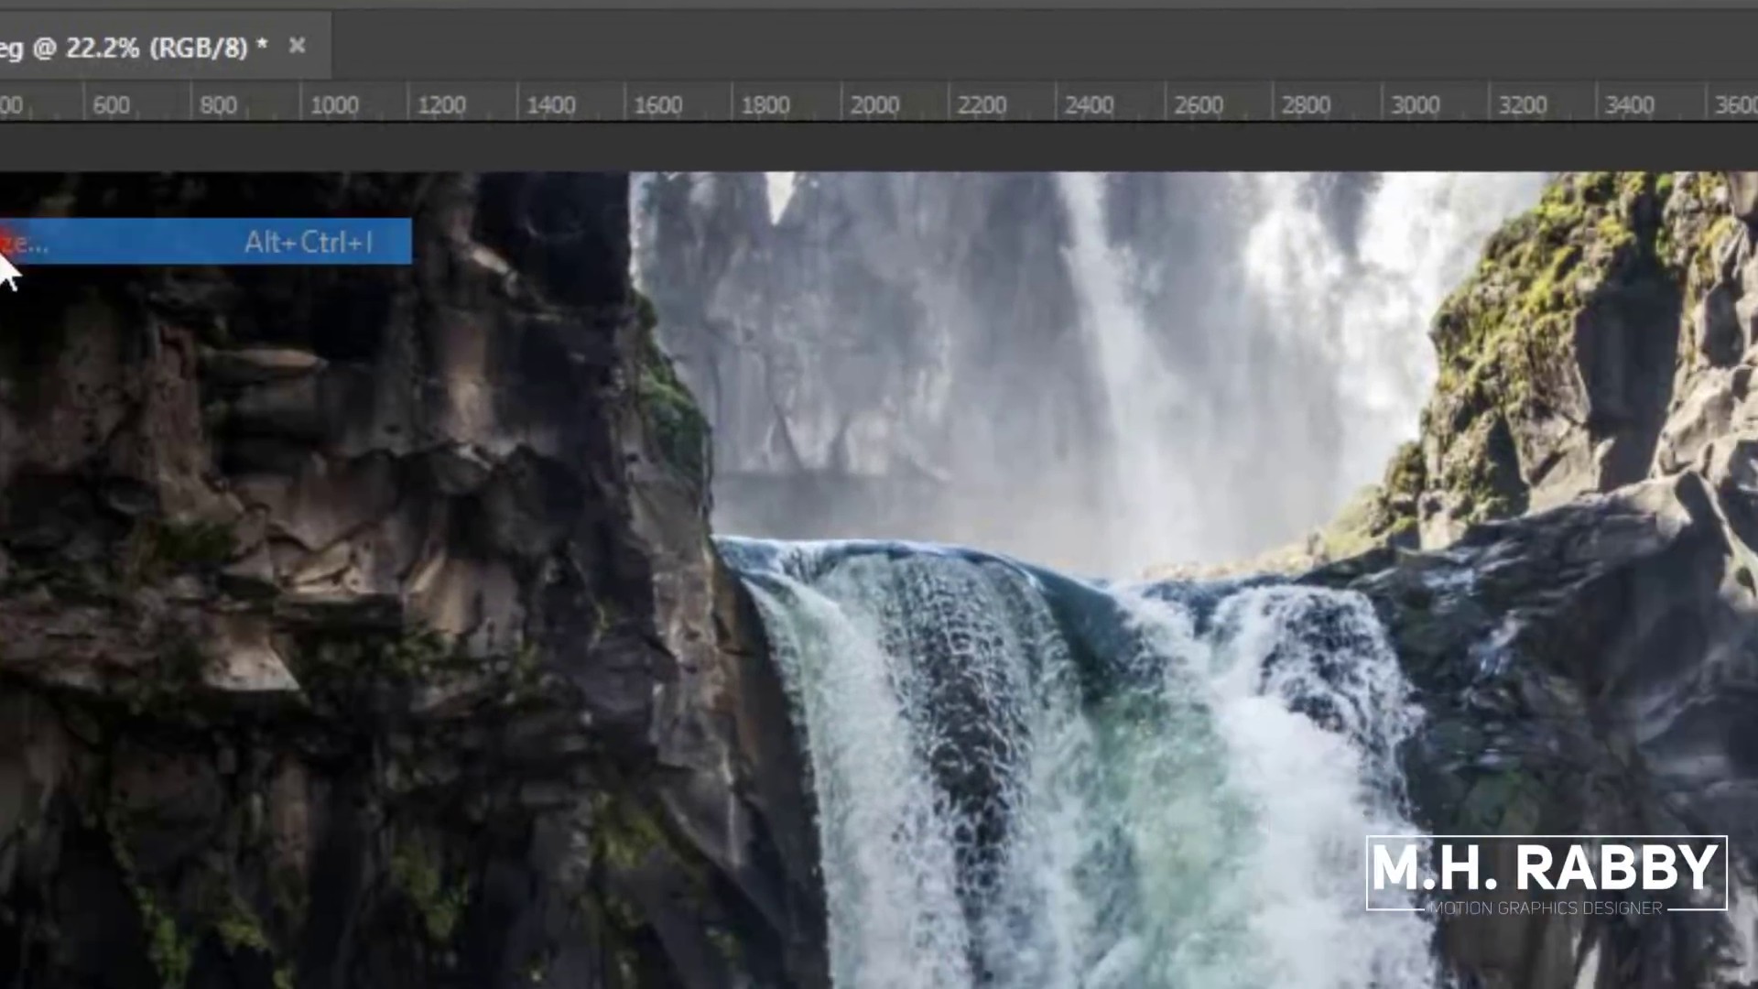
{"action": "left_click", "coordinate": [4, 255]}
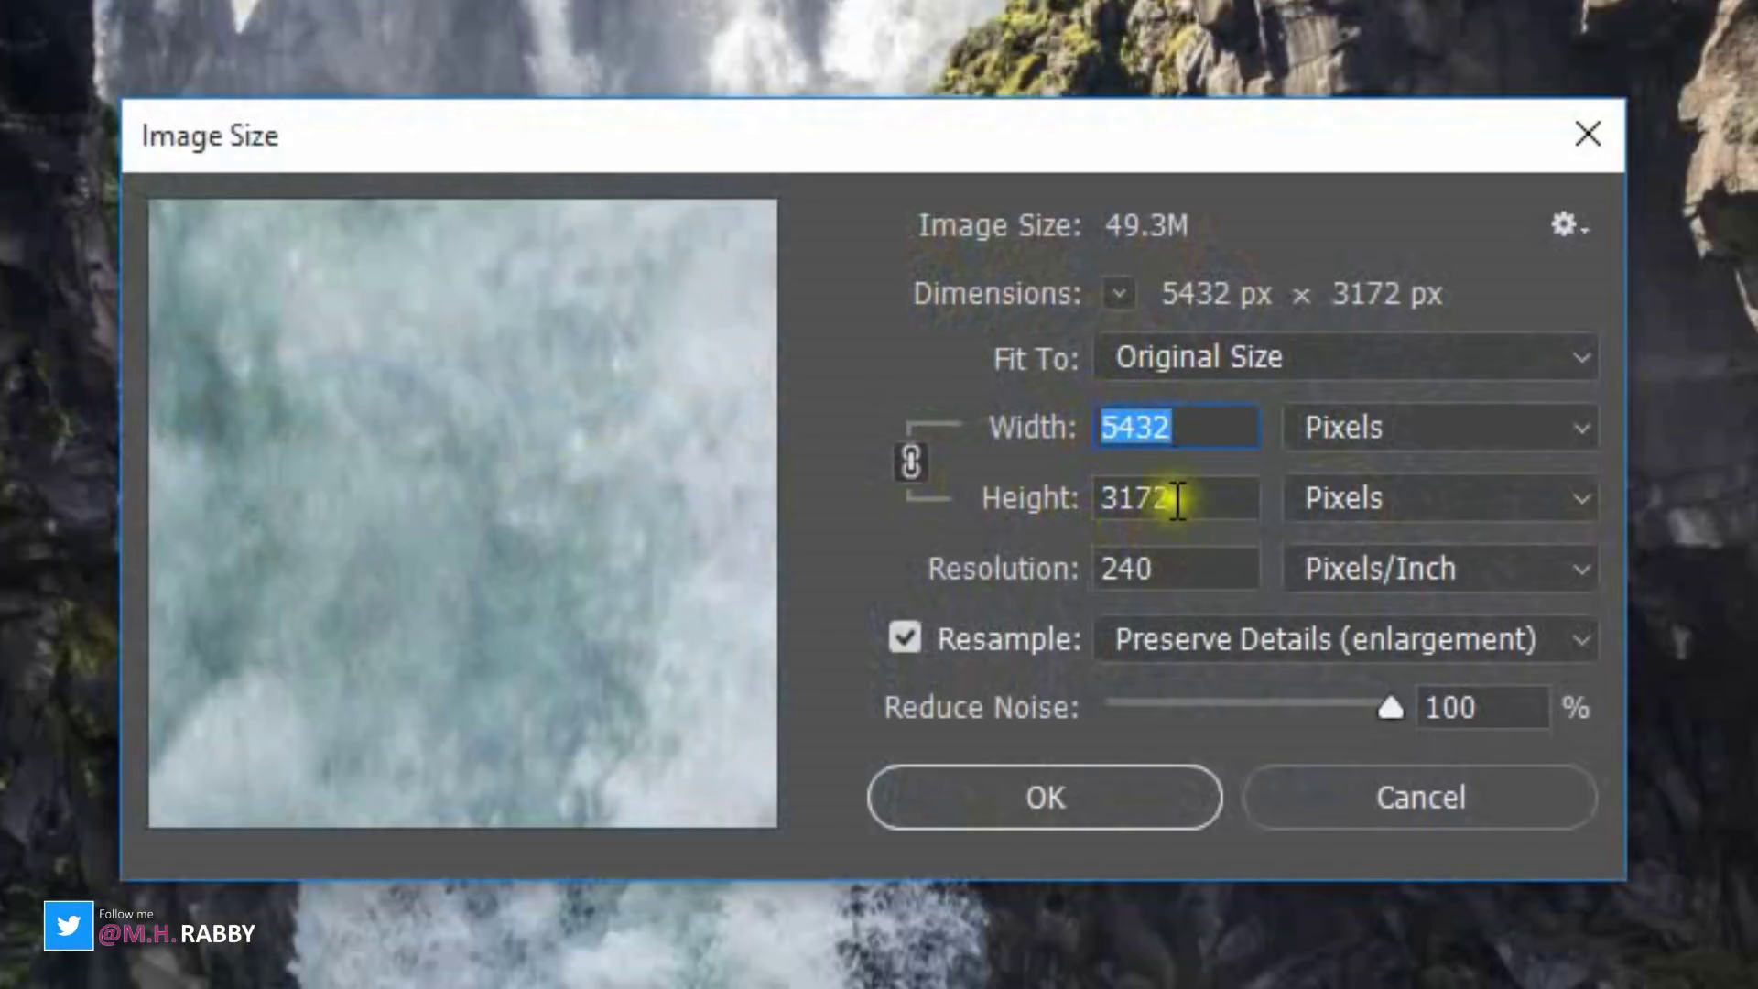
{"action": "left_click_drag", "start_coordinate": [1221, 420], "coordinate": [1069, 416]}
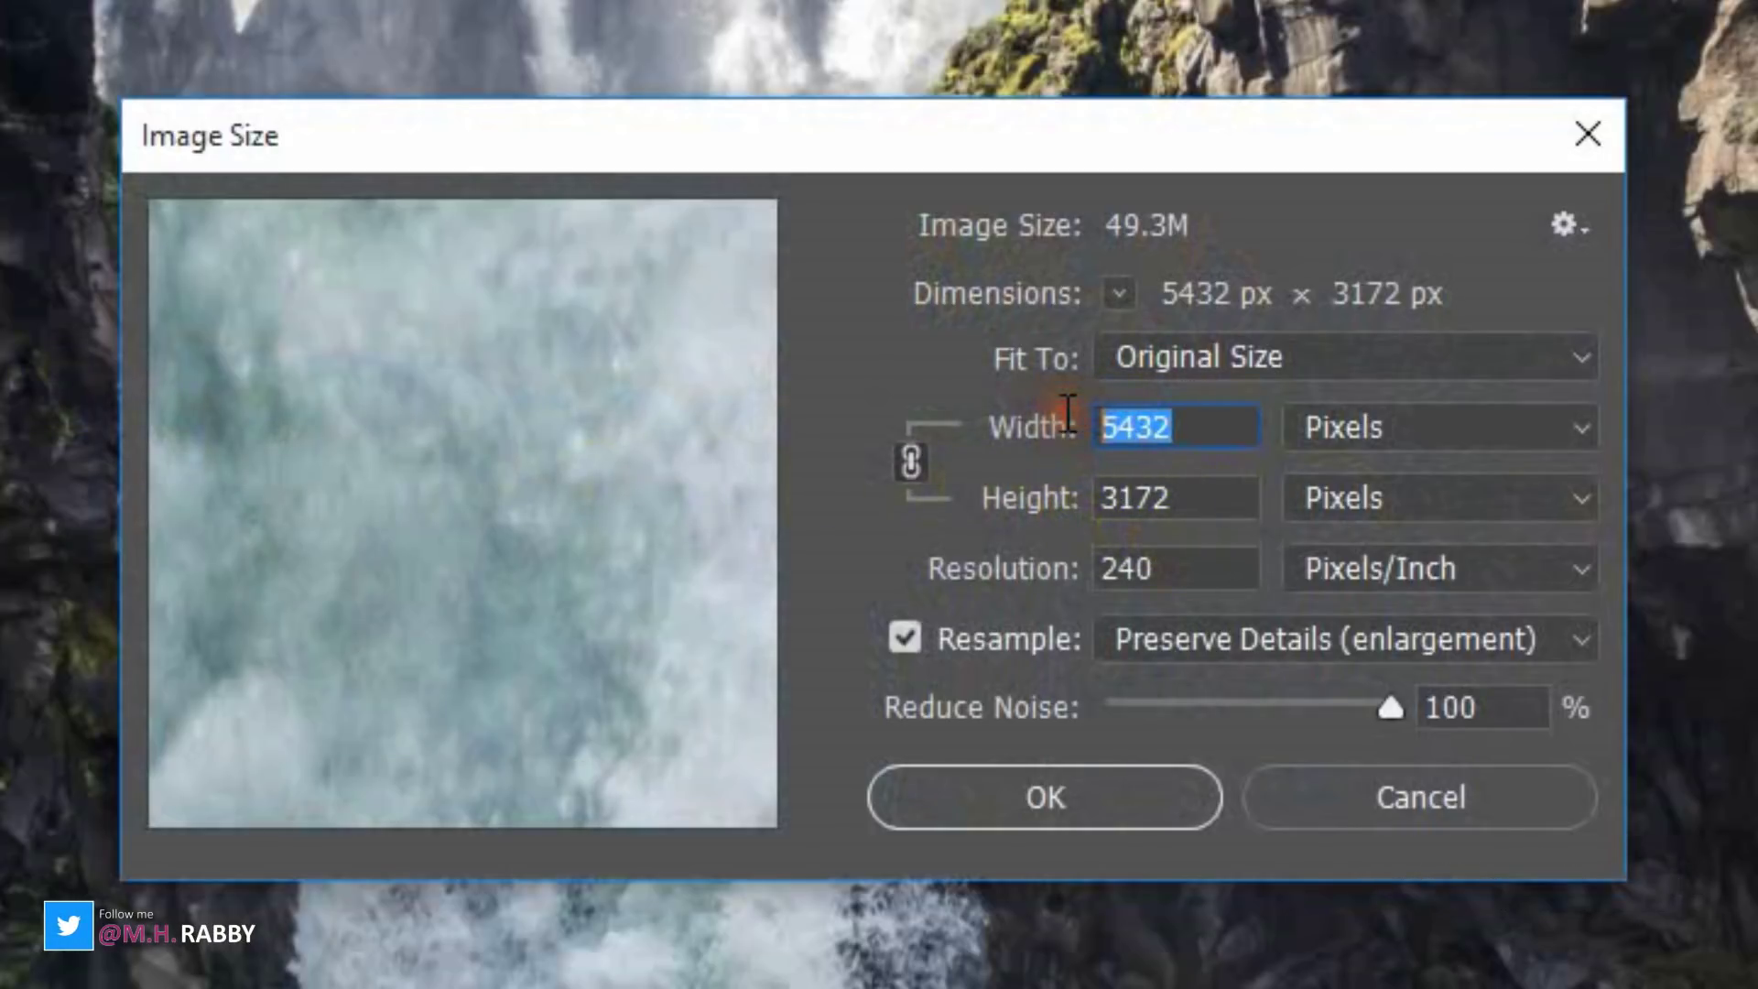
{"action": "type", "text": "1920"}
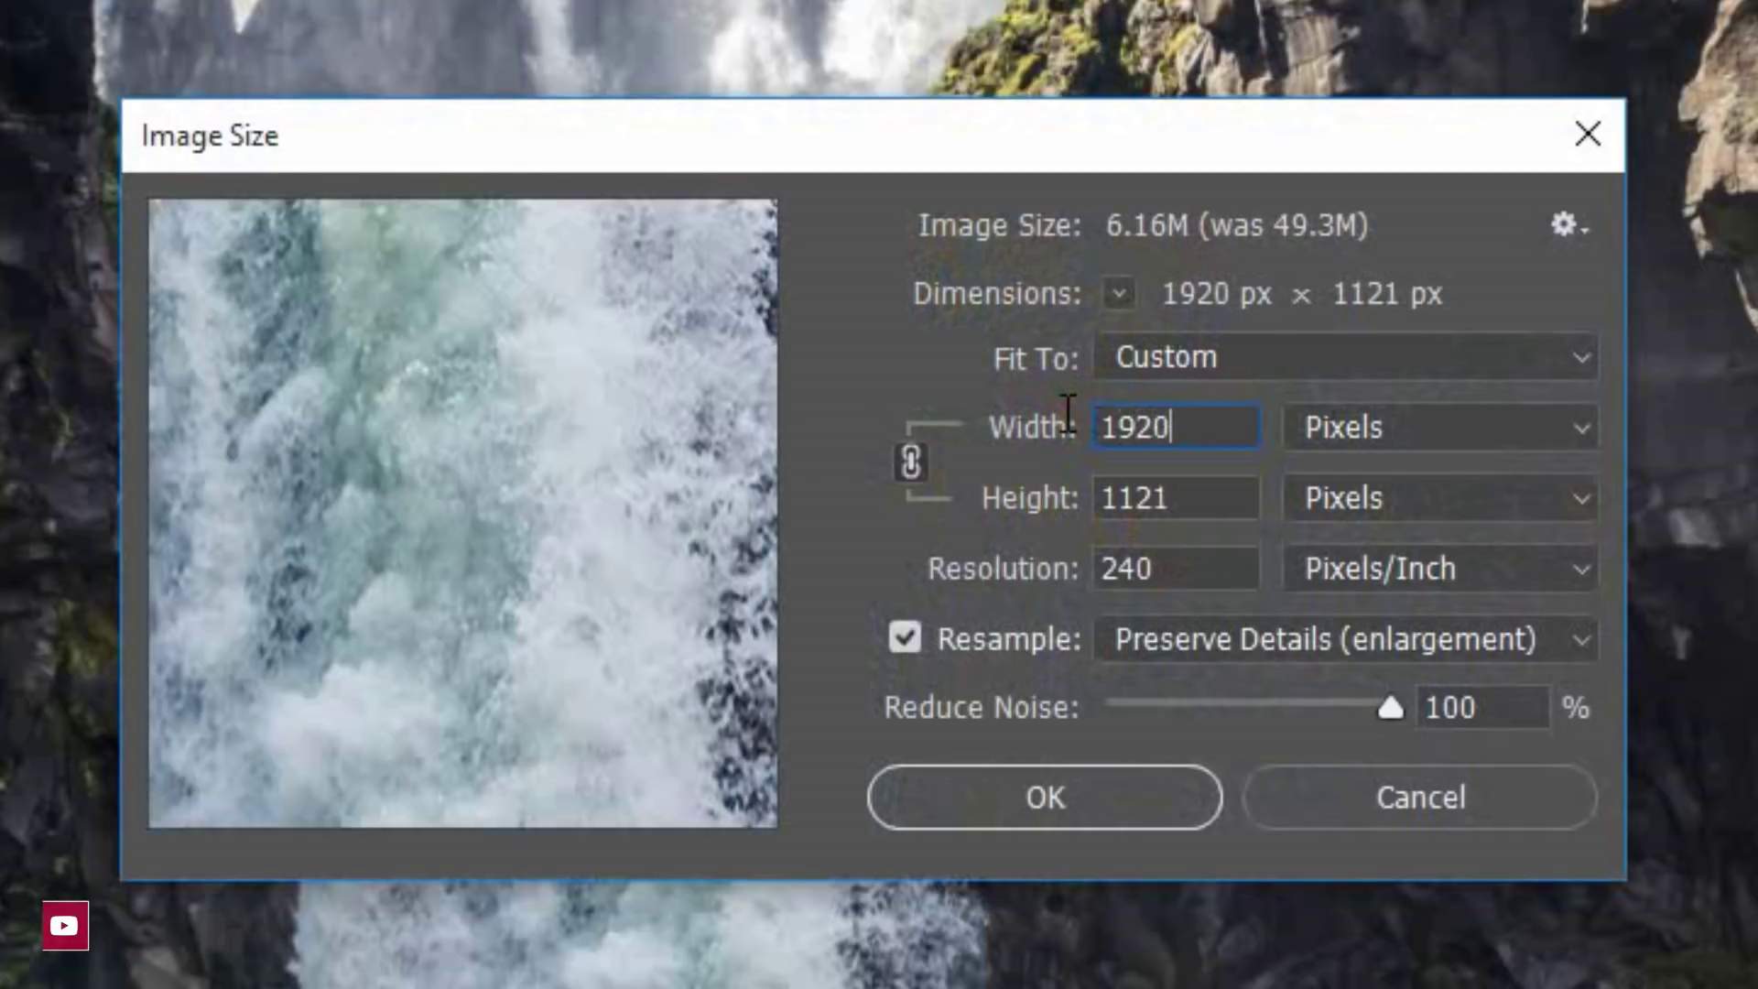
{"action": "left_click", "coordinate": [1135, 809]}
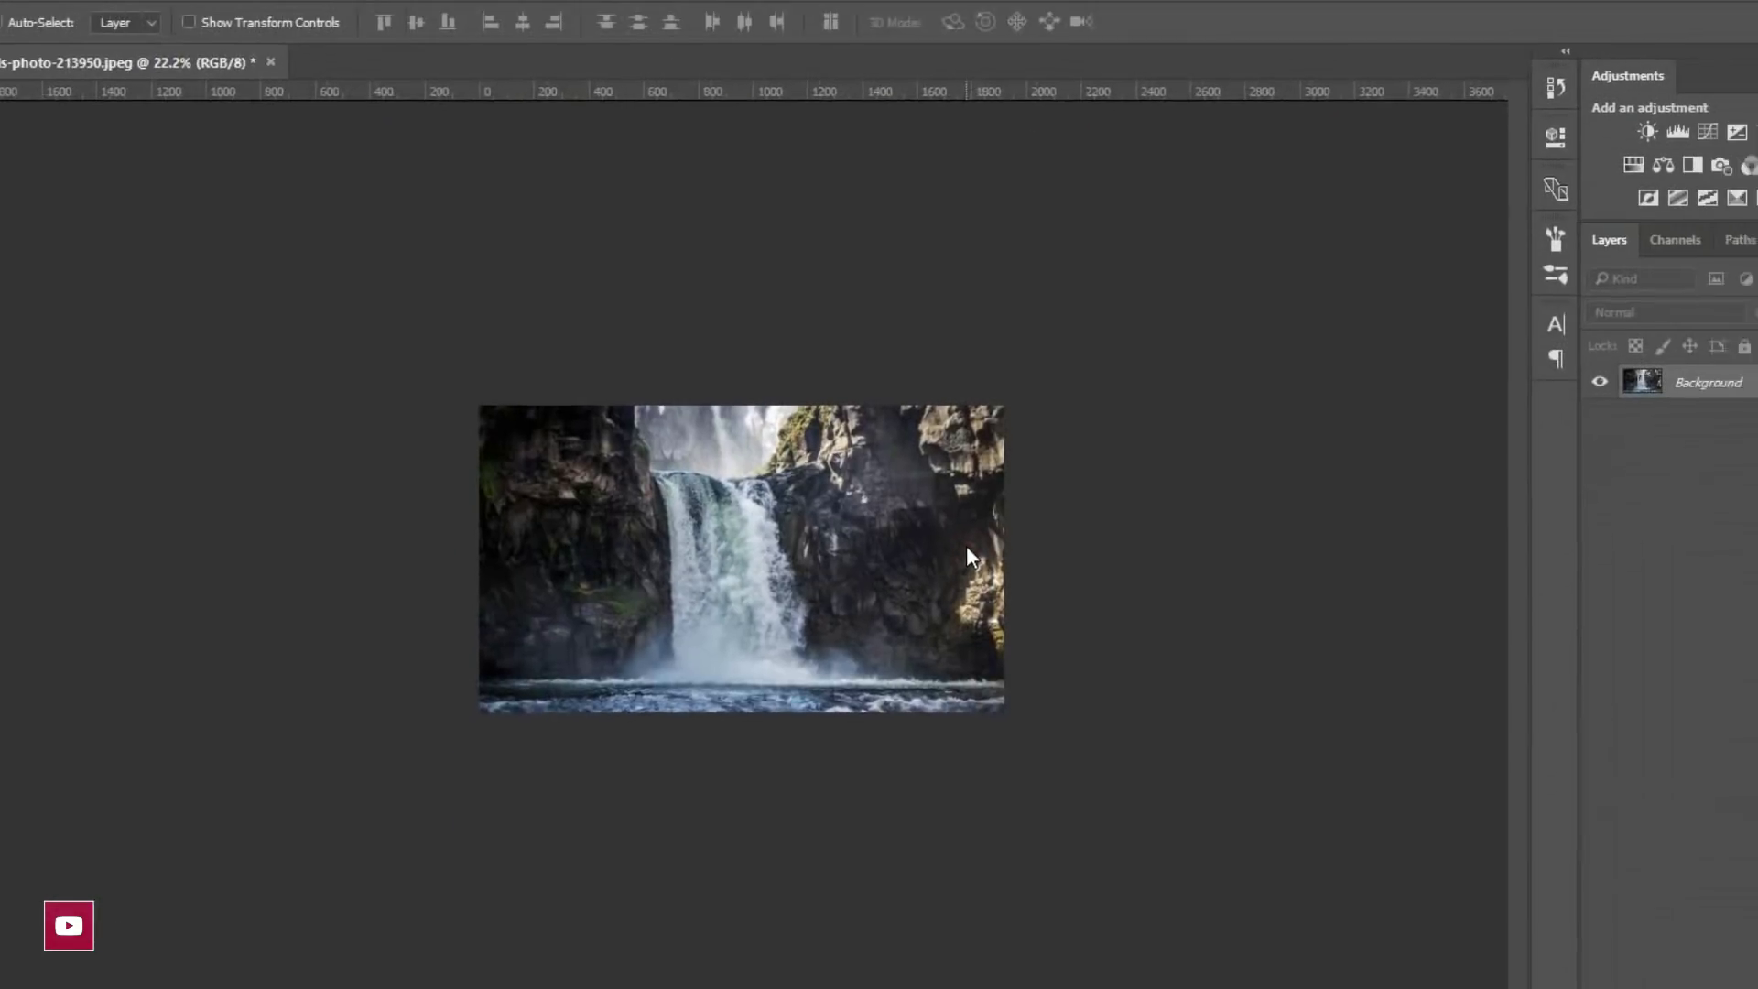
Step: Unlock the Background layer to make it a regular layer and enter Quick Mask mode
{"action": "scroll", "coordinate": [778, 626], "scroll_direction": "up", "scroll_amount": 13}
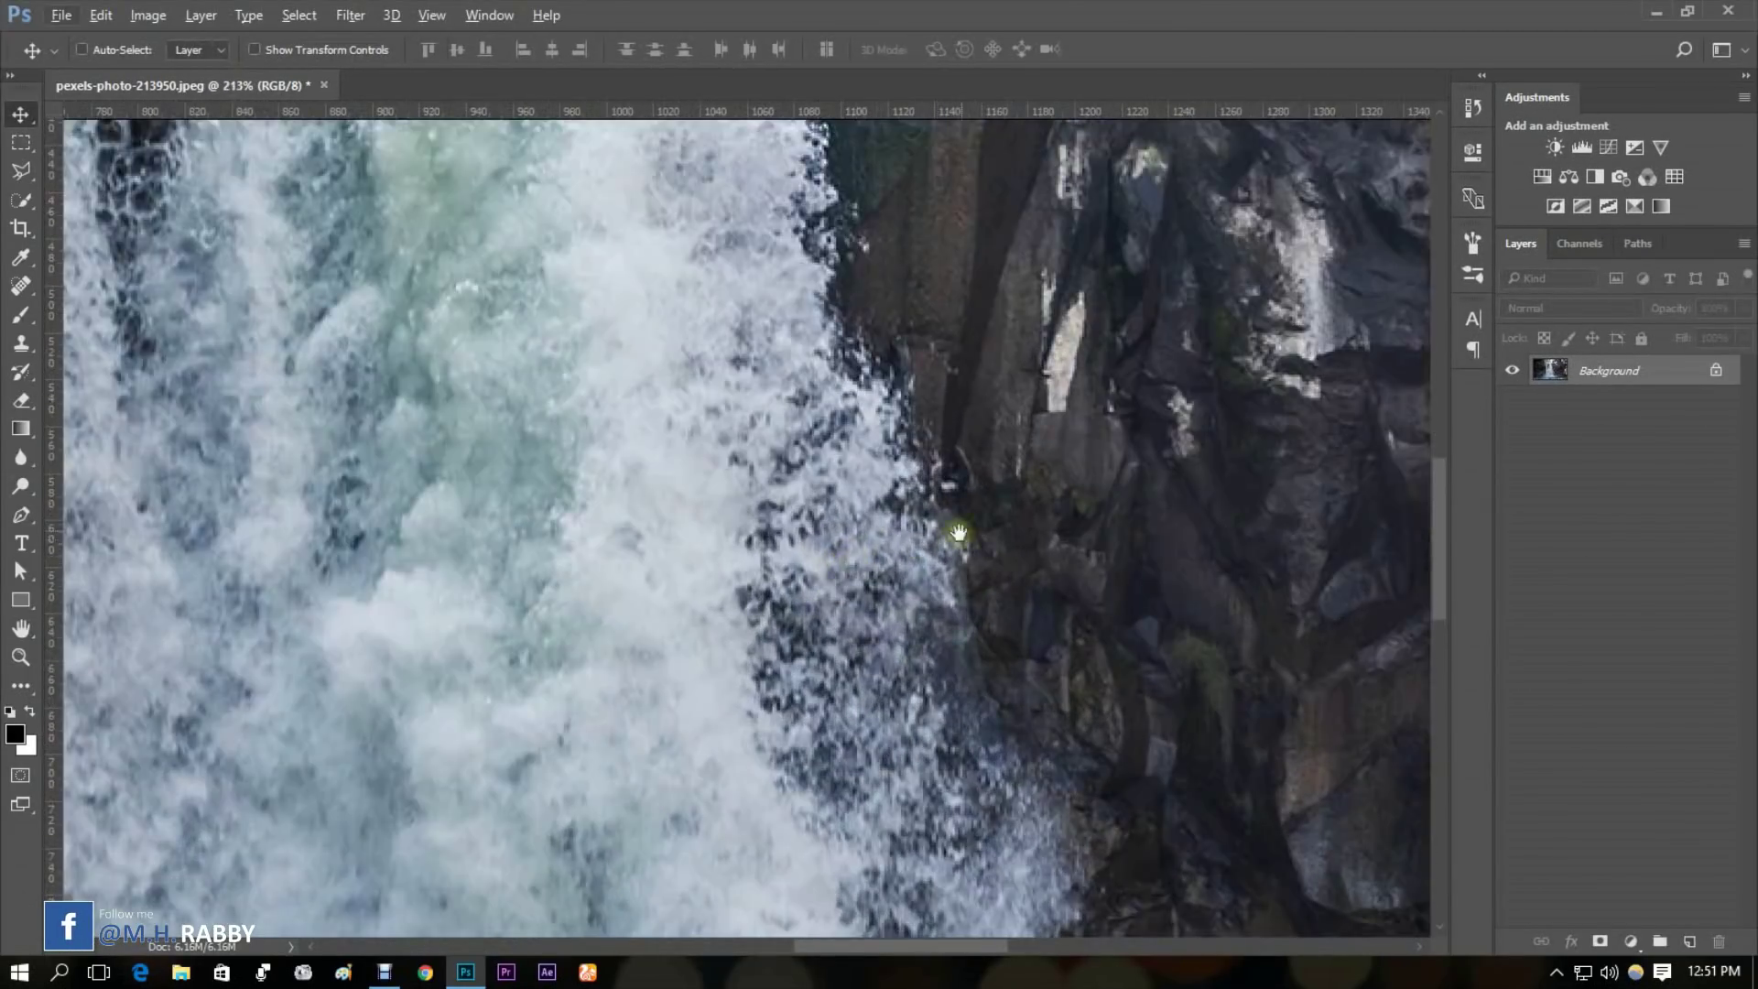
{"action": "left_click_drag", "start_coordinate": [958, 533], "coordinate": [677, 384]}
{"action": "left_click_drag", "start_coordinate": [714, 732], "coordinate": [681, 496]}
{"action": "scroll", "coordinate": [657, 524], "scroll_direction": "down", "scroll_amount": 5}
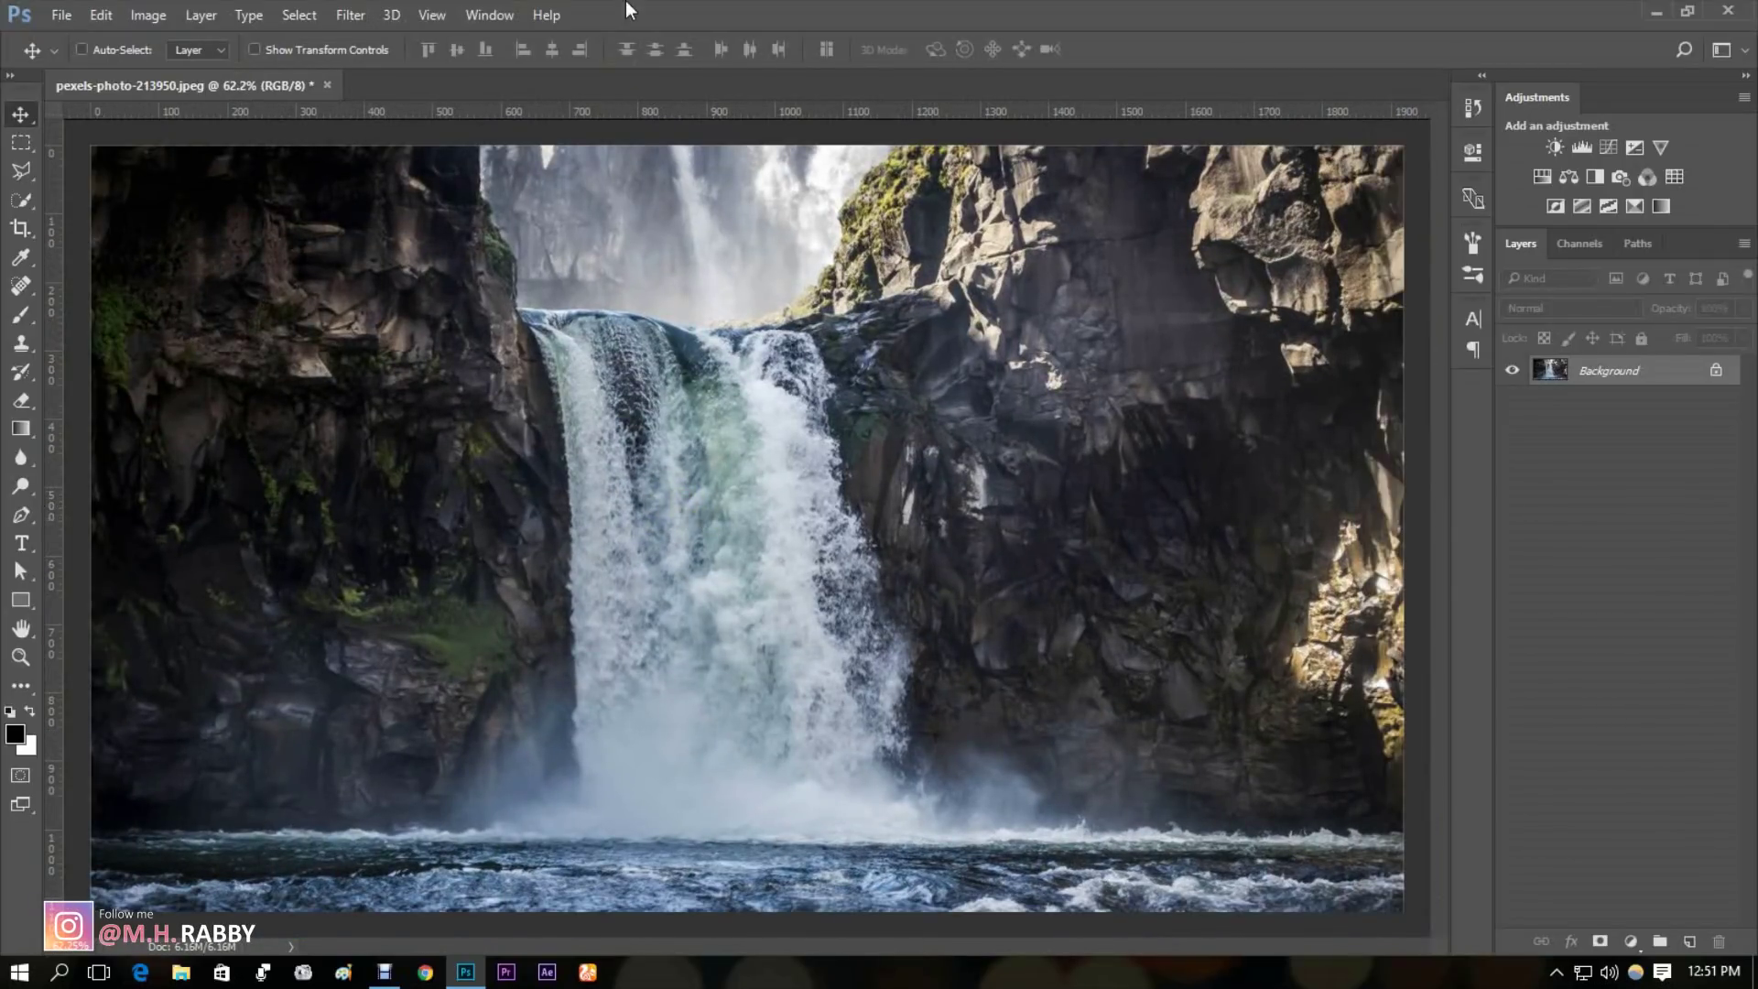
{"action": "left_click", "coordinate": [1715, 371]}
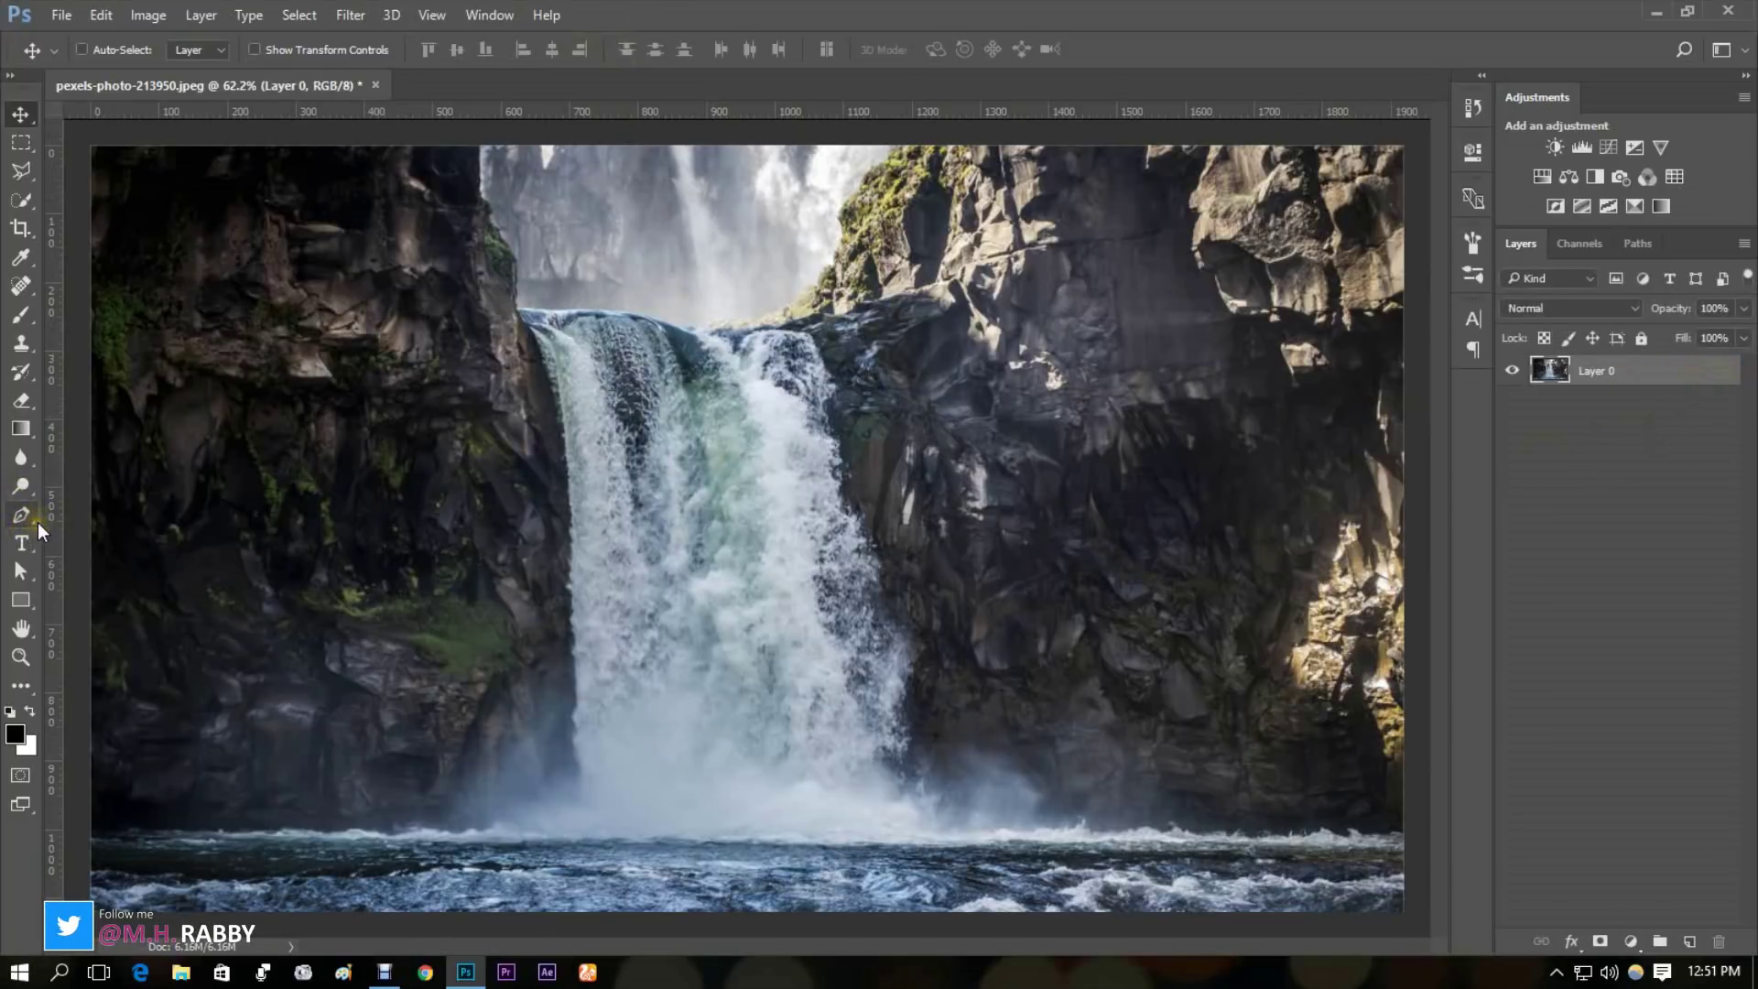
{"action": "left_click", "coordinate": [19, 778]}
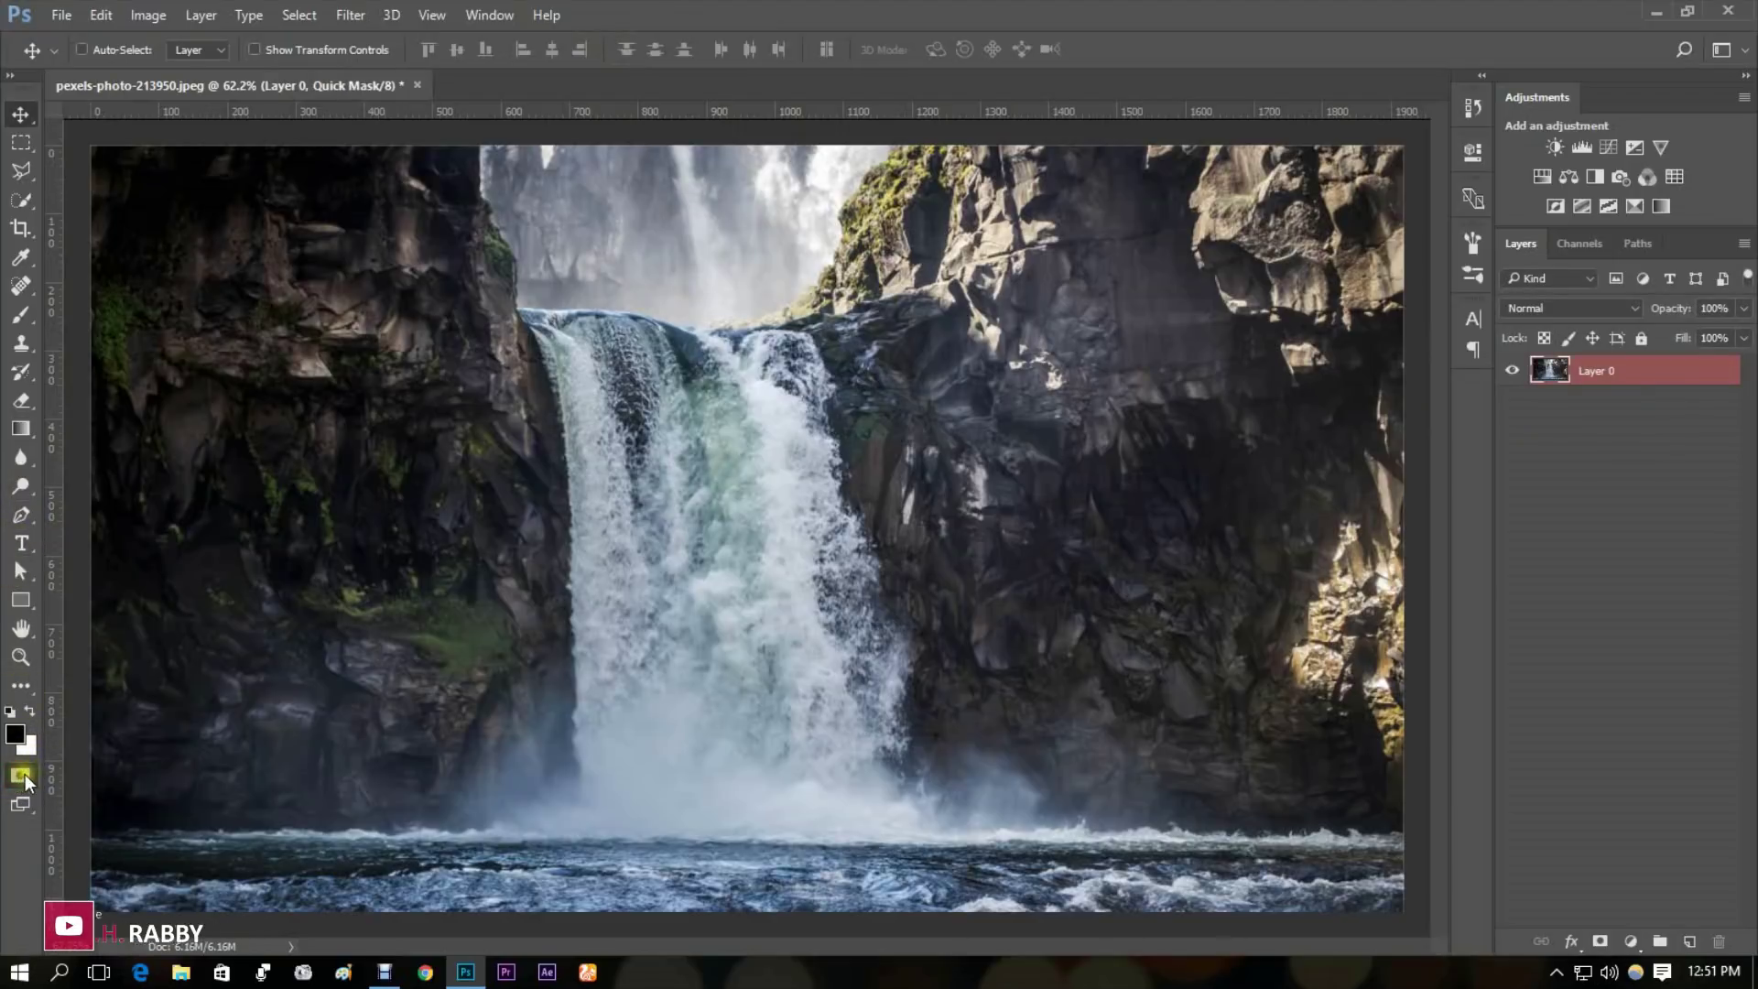
Step: Choose the Brush tool and set its soft round tip to 99 px
{"action": "right_click", "coordinate": [17, 321]}
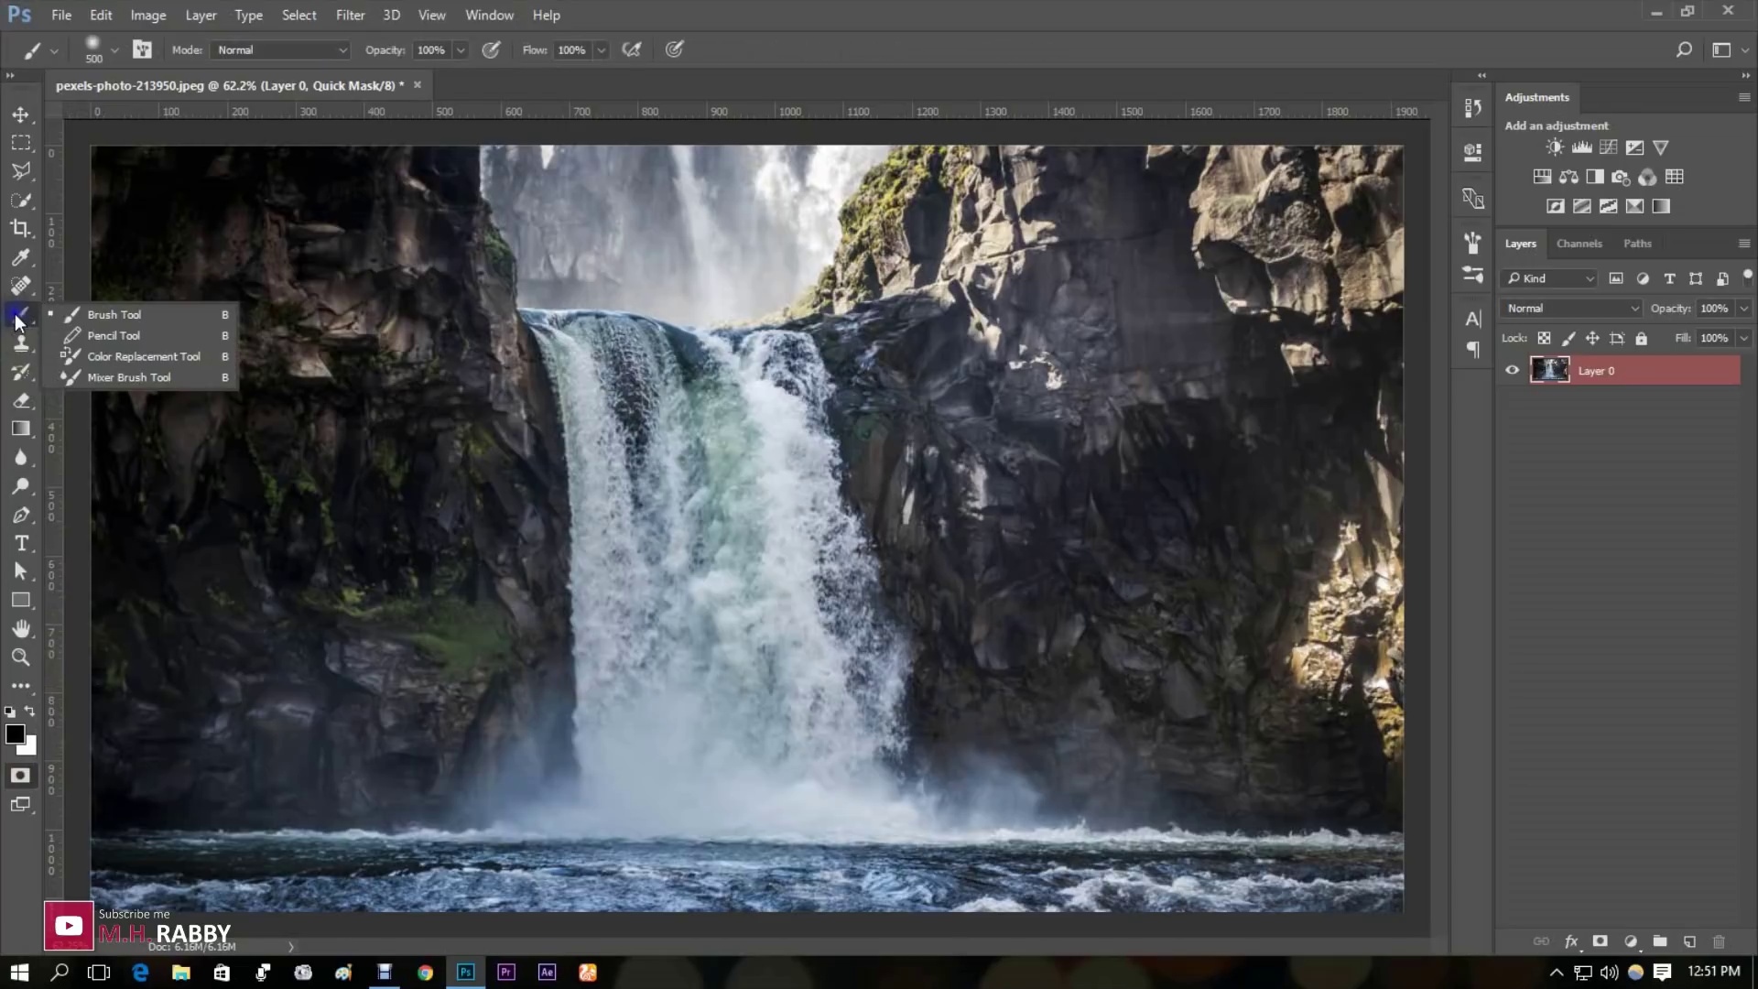
{"action": "left_click", "coordinate": [92, 310]}
{"action": "right_click", "coordinate": [645, 409]}
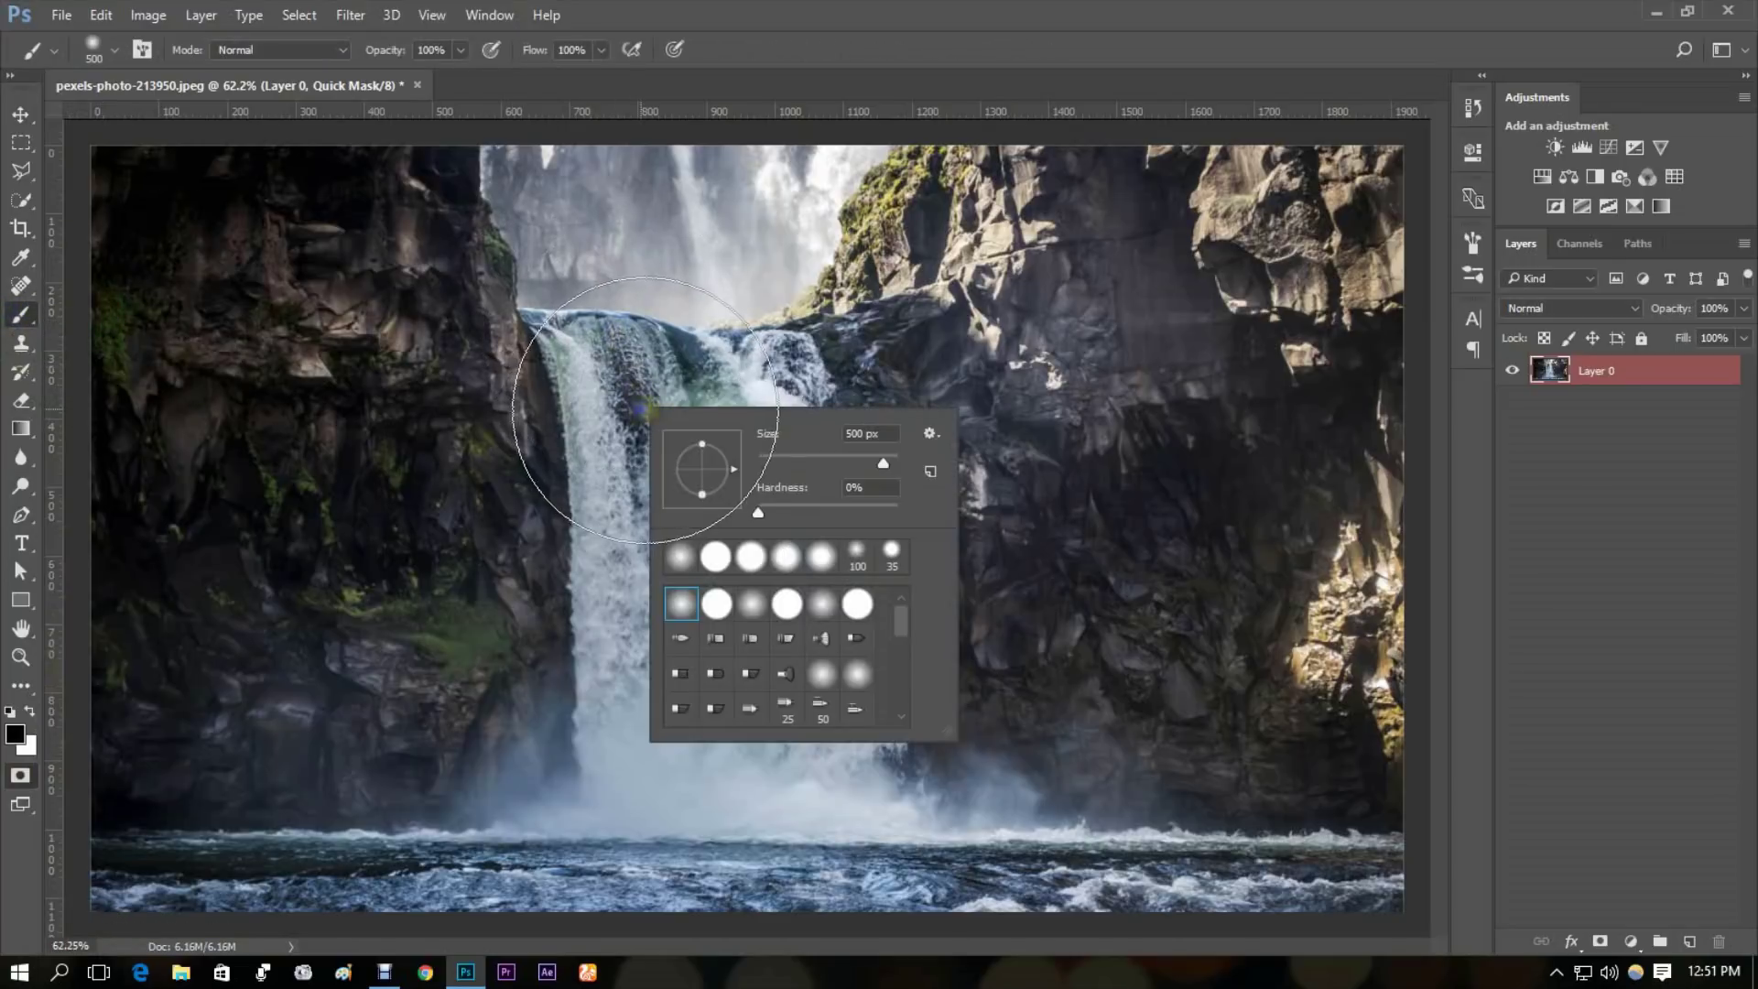
{"action": "left_click_drag", "start_coordinate": [848, 463], "coordinate": [824, 463]}
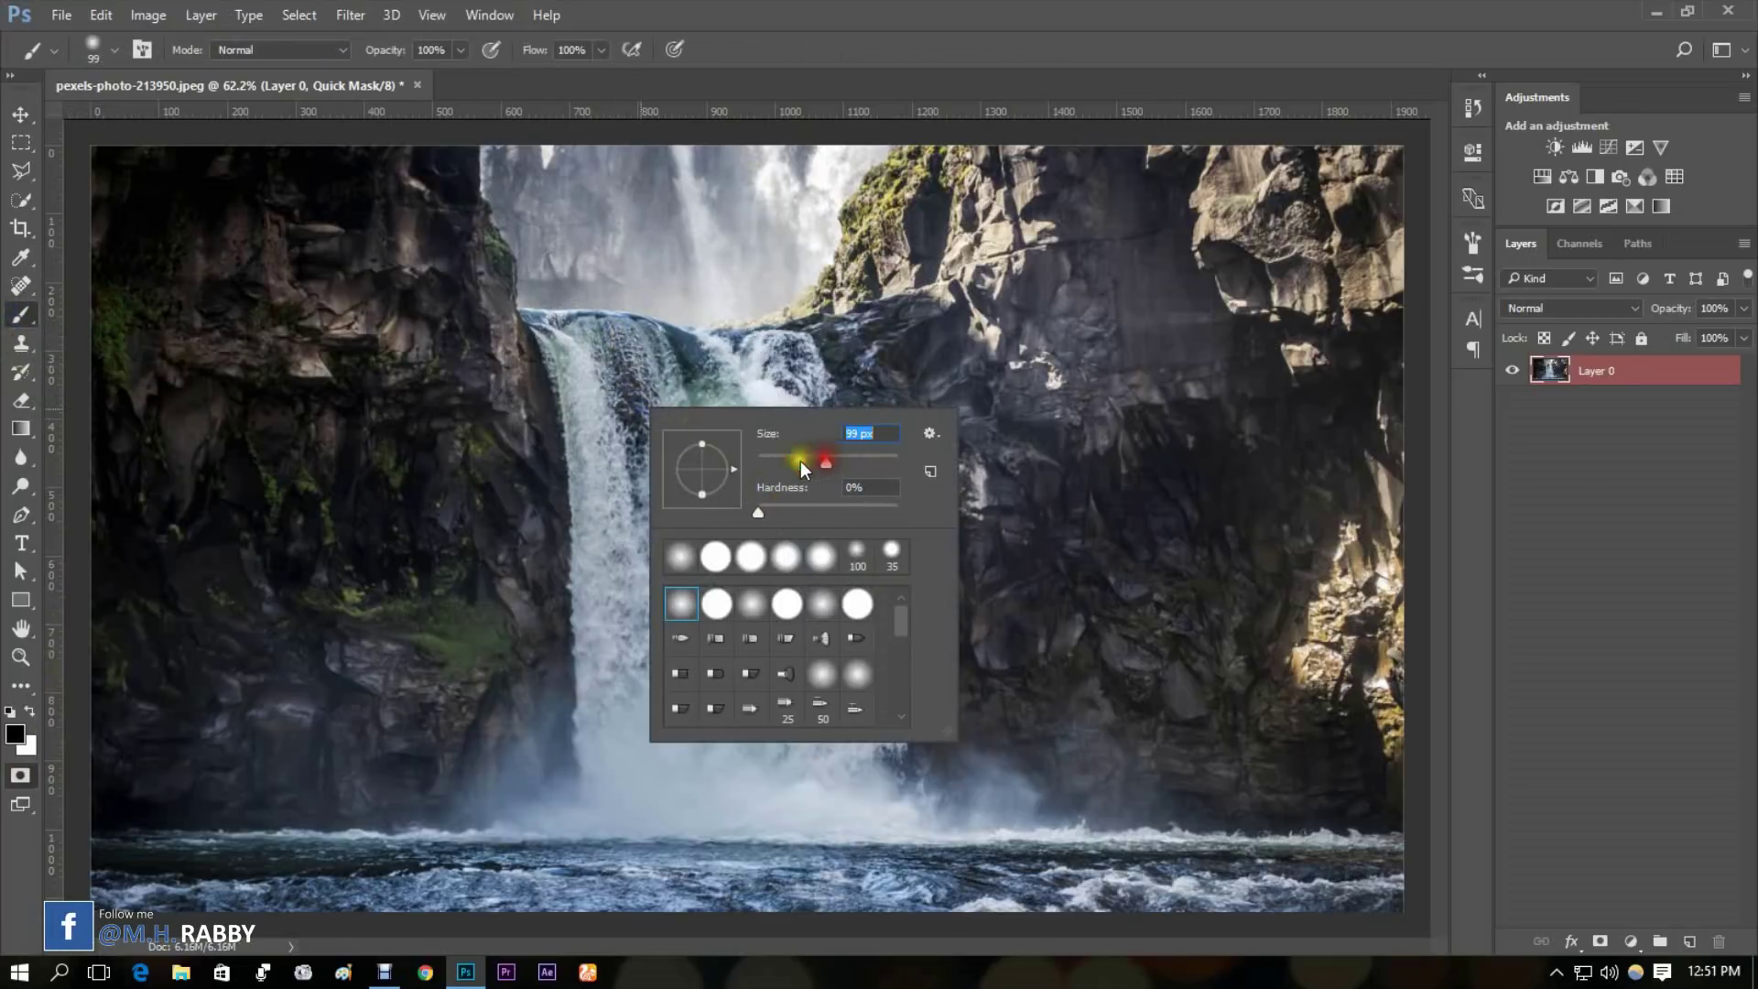
{"action": "left_click", "coordinate": [1041, 2]}
Step: Paint the Quick Mask in black over the whole main waterfall, from its upper edge down to the mist at its foot
{"action": "scroll", "coordinate": [665, 510], "scroll_direction": "up", "scroll_amount": 2}
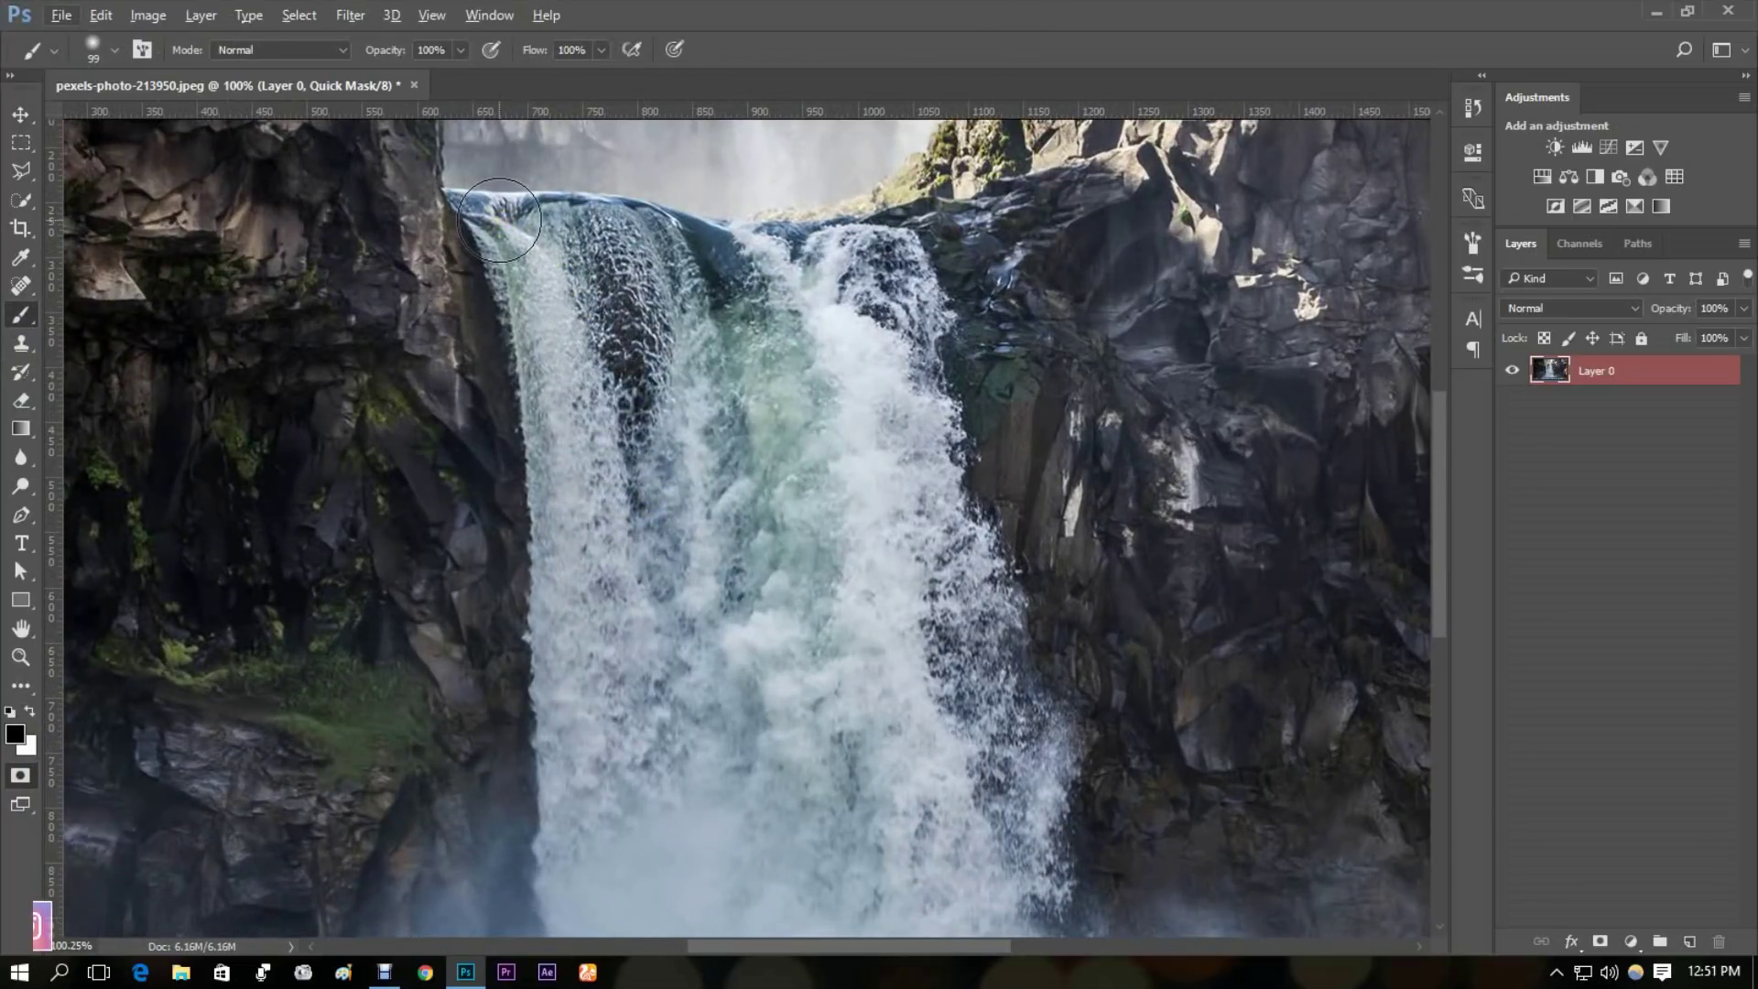
{"action": "mouse_move", "coordinate": [499, 220]}
{"action": "left_mouse_down"}
{"action": "mouse_move", "coordinate": [586, 266]}
{"action": "mouse_move", "coordinate": [595, 339]}
{"action": "mouse_move", "coordinate": [550, 220]}
{"action": "mouse_move", "coordinate": [887, 273]}
{"action": "mouse_move", "coordinate": [930, 384]}
{"action": "mouse_move", "coordinate": [856, 451]}
{"action": "mouse_move", "coordinate": [874, 591]}
{"action": "left_mouse_up"}
{"action": "left_click_drag", "start_coordinate": [889, 772], "coordinate": [738, 499]}
{"action": "mouse_move", "coordinate": [563, 178]}
{"action": "left_mouse_down"}
{"action": "mouse_move", "coordinate": [440, 240]}
{"action": "mouse_move", "coordinate": [623, 288]}
{"action": "mouse_move", "coordinate": [426, 660]}
{"action": "mouse_move", "coordinate": [789, 384]}
{"action": "mouse_move", "coordinate": [929, 657]}
{"action": "mouse_move", "coordinate": [1035, 706]}
{"action": "mouse_move", "coordinate": [318, 702]}
{"action": "mouse_move", "coordinate": [1042, 732]}
{"action": "left_mouse_up"}
{"action": "left_click_drag", "start_coordinate": [645, 552], "coordinate": [686, 671]}
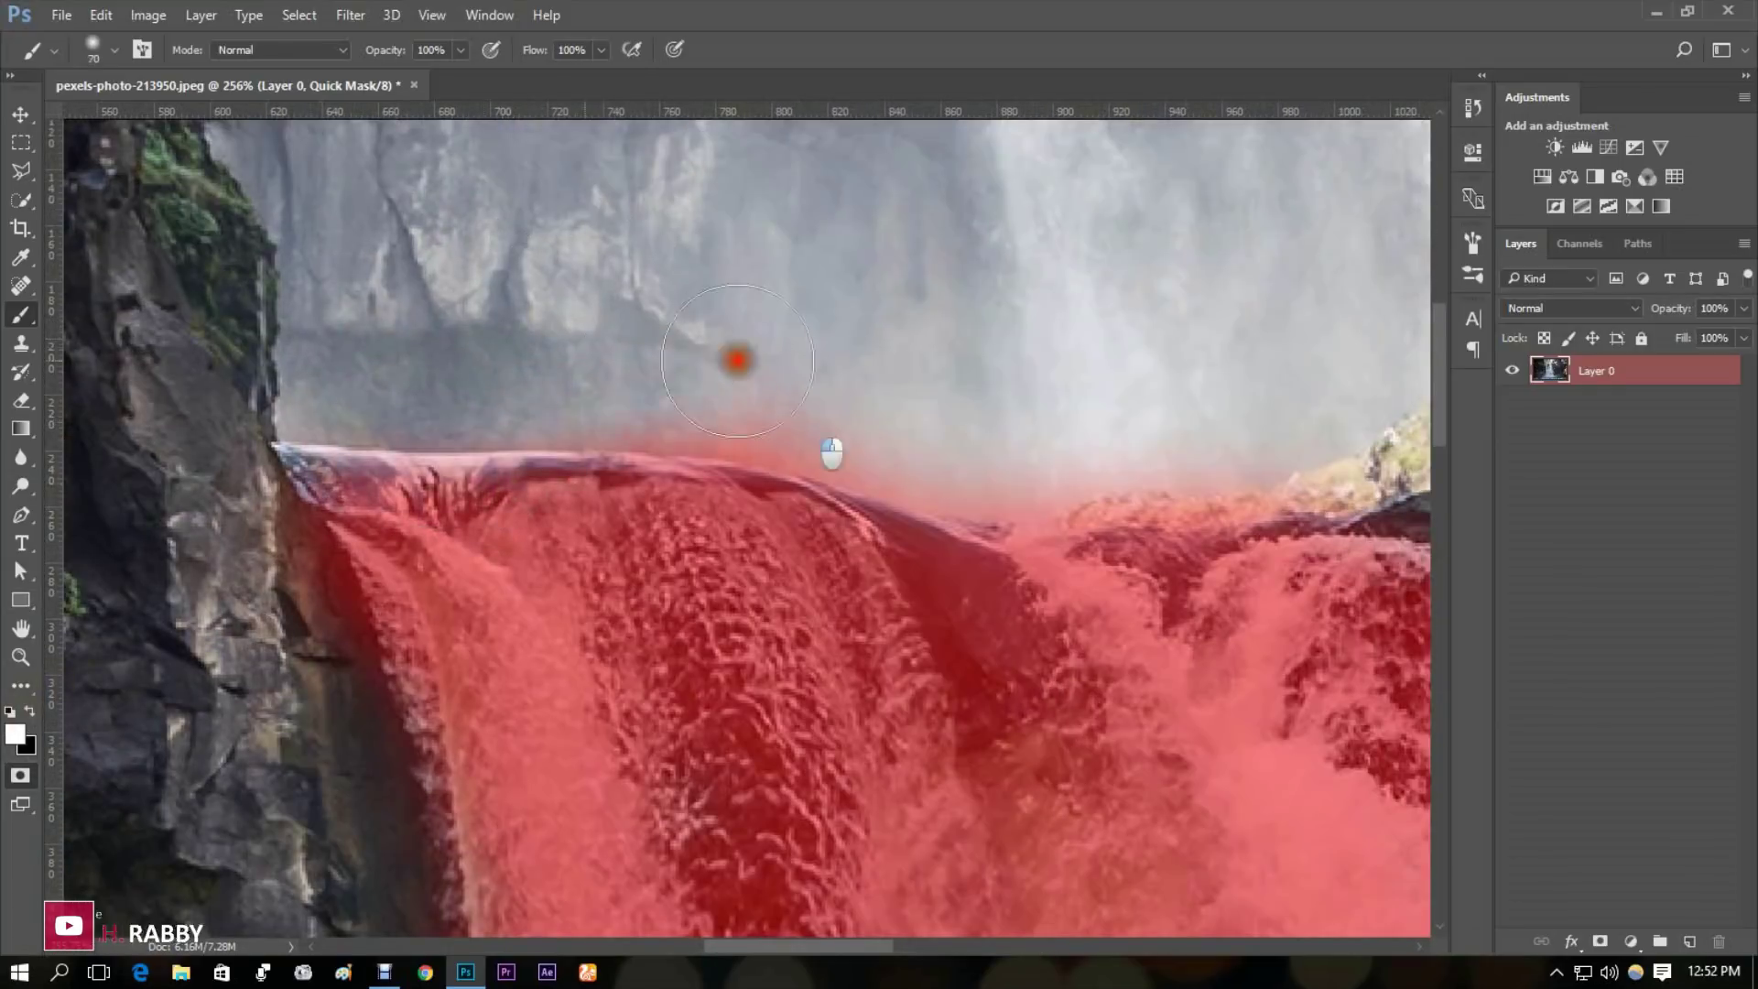
Step: Trim the mask spilling over the rocks and background around the waterfall's edges using a 70 px white brush
{"action": "scroll", "coordinate": [828, 452], "scroll_direction": "right", "scroll_amount": 2}
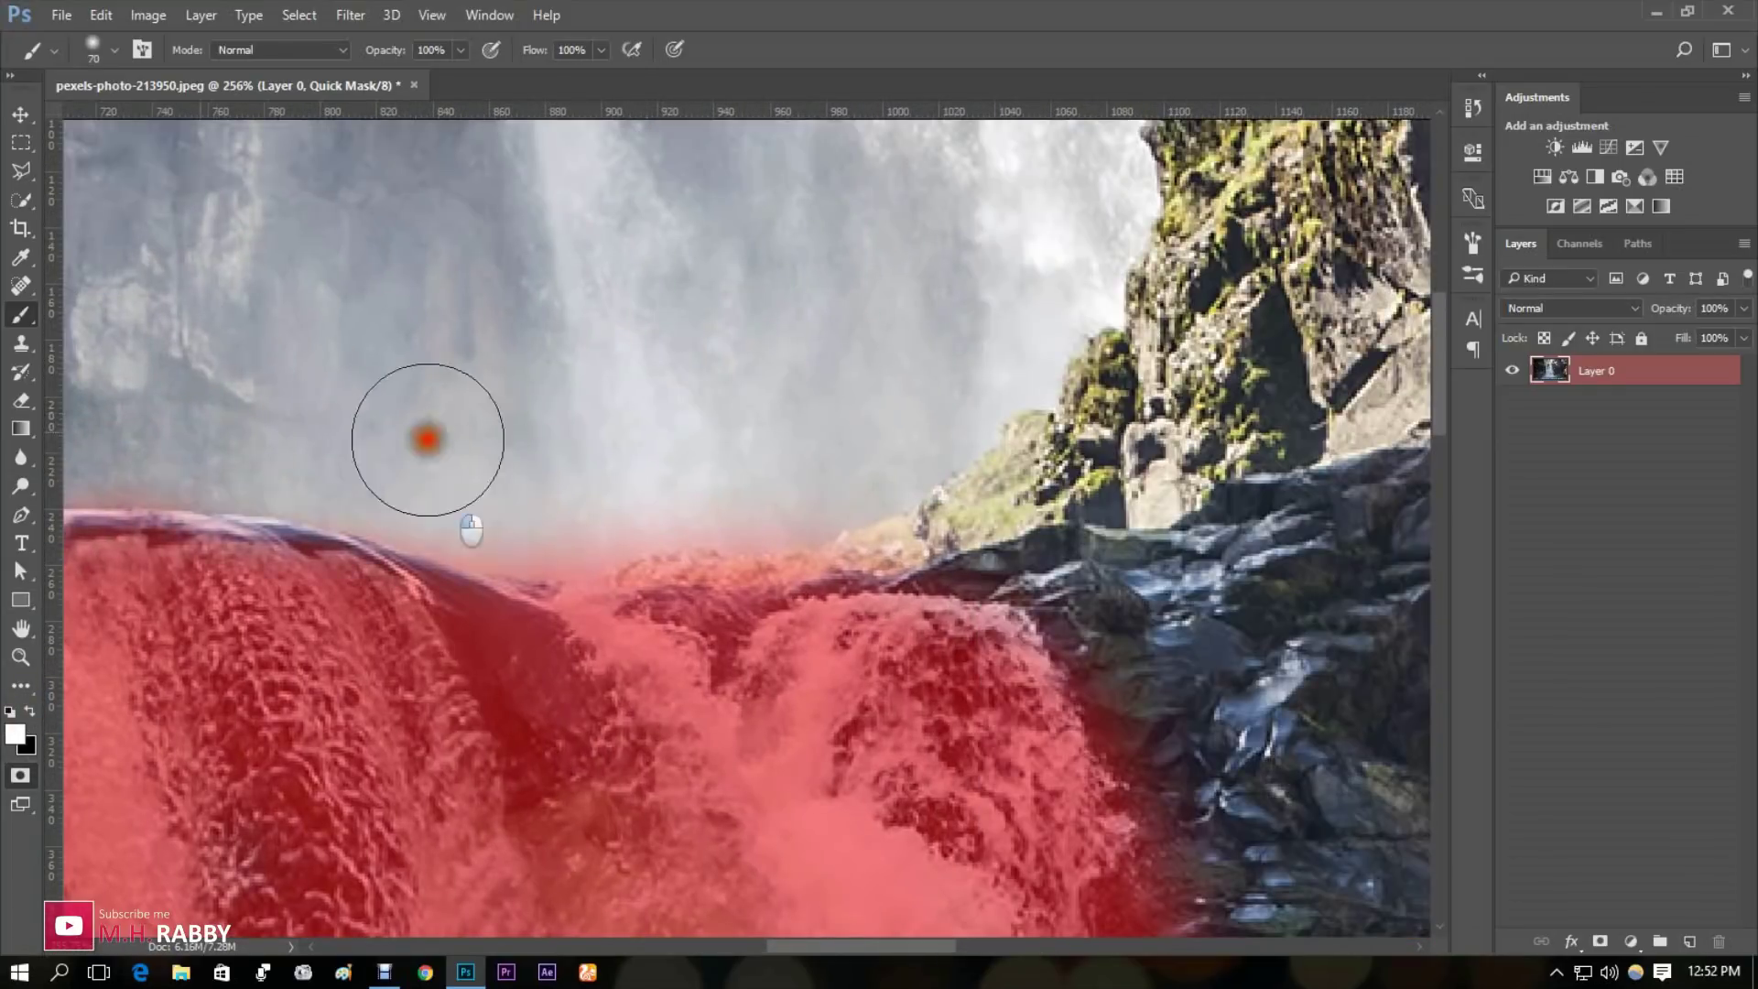
{"action": "mouse_move", "coordinate": [428, 441]}
{"action": "left_mouse_down"}
{"action": "mouse_move", "coordinate": [745, 490]}
{"action": "mouse_move", "coordinate": [820, 525]}
{"action": "left_mouse_up"}
{"action": "mouse_move", "coordinate": [1162, 814]}
{"action": "left_mouse_down"}
{"action": "mouse_move", "coordinate": [962, 504]}
{"action": "mouse_move", "coordinate": [970, 696]}
{"action": "left_mouse_up"}
{"action": "left_click_drag", "start_coordinate": [1020, 793], "coordinate": [809, 581]}
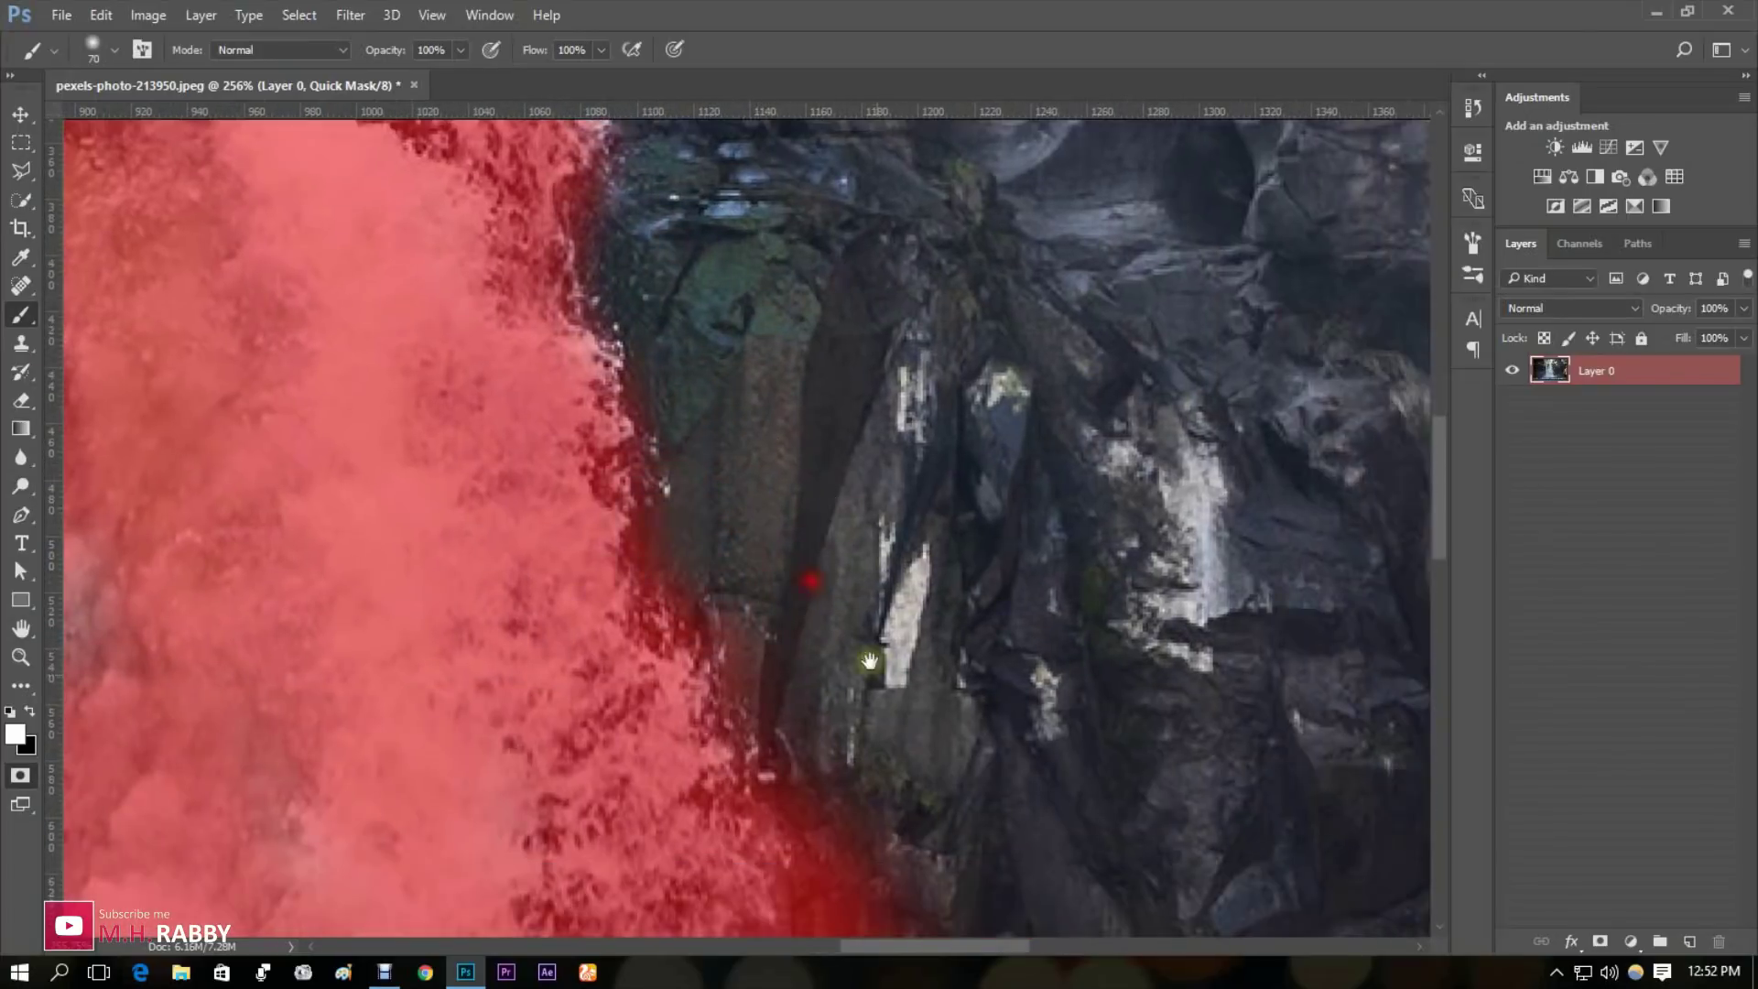
{"action": "left_click_drag", "start_coordinate": [870, 661], "coordinate": [730, 439]}
{"action": "left_click_drag", "start_coordinate": [730, 514], "coordinate": [901, 717]}
{"action": "mouse_move", "coordinate": [651, 793]}
{"action": "left_mouse_down"}
{"action": "mouse_move", "coordinate": [852, 769]}
{"action": "mouse_move", "coordinate": [970, 797]}
{"action": "left_mouse_up"}
{"action": "mouse_move", "coordinate": [868, 654]}
{"action": "left_mouse_down"}
{"action": "mouse_move", "coordinate": [967, 464]}
{"action": "mouse_move", "coordinate": [549, 884]}
{"action": "left_mouse_up"}
{"action": "left_click_drag", "start_coordinate": [595, 302], "coordinate": [613, 870]}
{"action": "left_click_drag", "start_coordinate": [757, 385], "coordinate": [847, 888]}
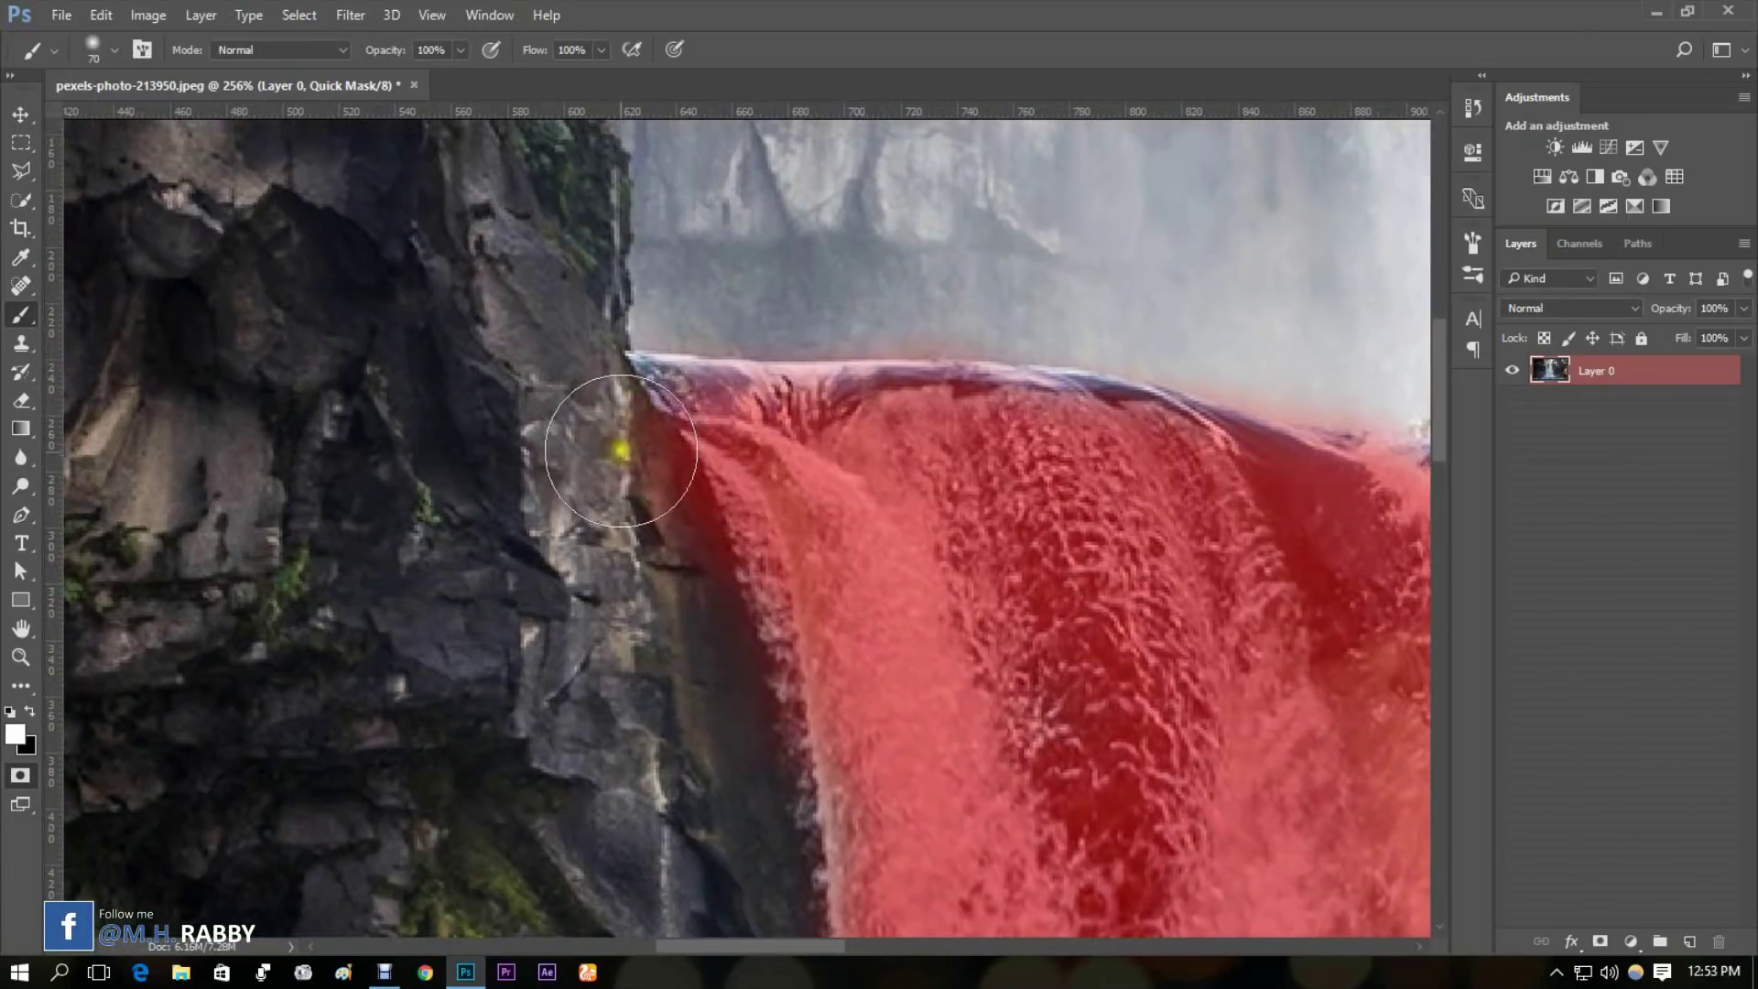
Step: Restore the missing mask along the waterfall's upper lip and edge with a 20 px black brush
{"action": "left_click", "coordinate": [31, 712]}
{"action": "scroll", "coordinate": [832, 348], "scroll_direction": "up", "scroll_amount": 6}
{"action": "key", "text": "bracketleft"}
{"action": "key", "text": "bracketleft"}
{"action": "key", "text": "bracketleft"}
{"action": "key", "text": "bracketleft"}
{"action": "key", "text": "bracketleft"}
{"action": "mouse_move", "coordinate": [403, 412]}
{"action": "left_mouse_down"}
{"action": "mouse_move", "coordinate": [769, 487]}
{"action": "mouse_move", "coordinate": [1296, 440]}
{"action": "left_mouse_up"}
{"action": "left_click_drag", "start_coordinate": [636, 687], "coordinate": [696, 847]}
{"action": "scroll", "coordinate": [793, 820], "scroll_direction": "down", "scroll_amount": 4}
{"action": "left_click_drag", "start_coordinate": [1077, 634], "coordinate": [436, 610]}
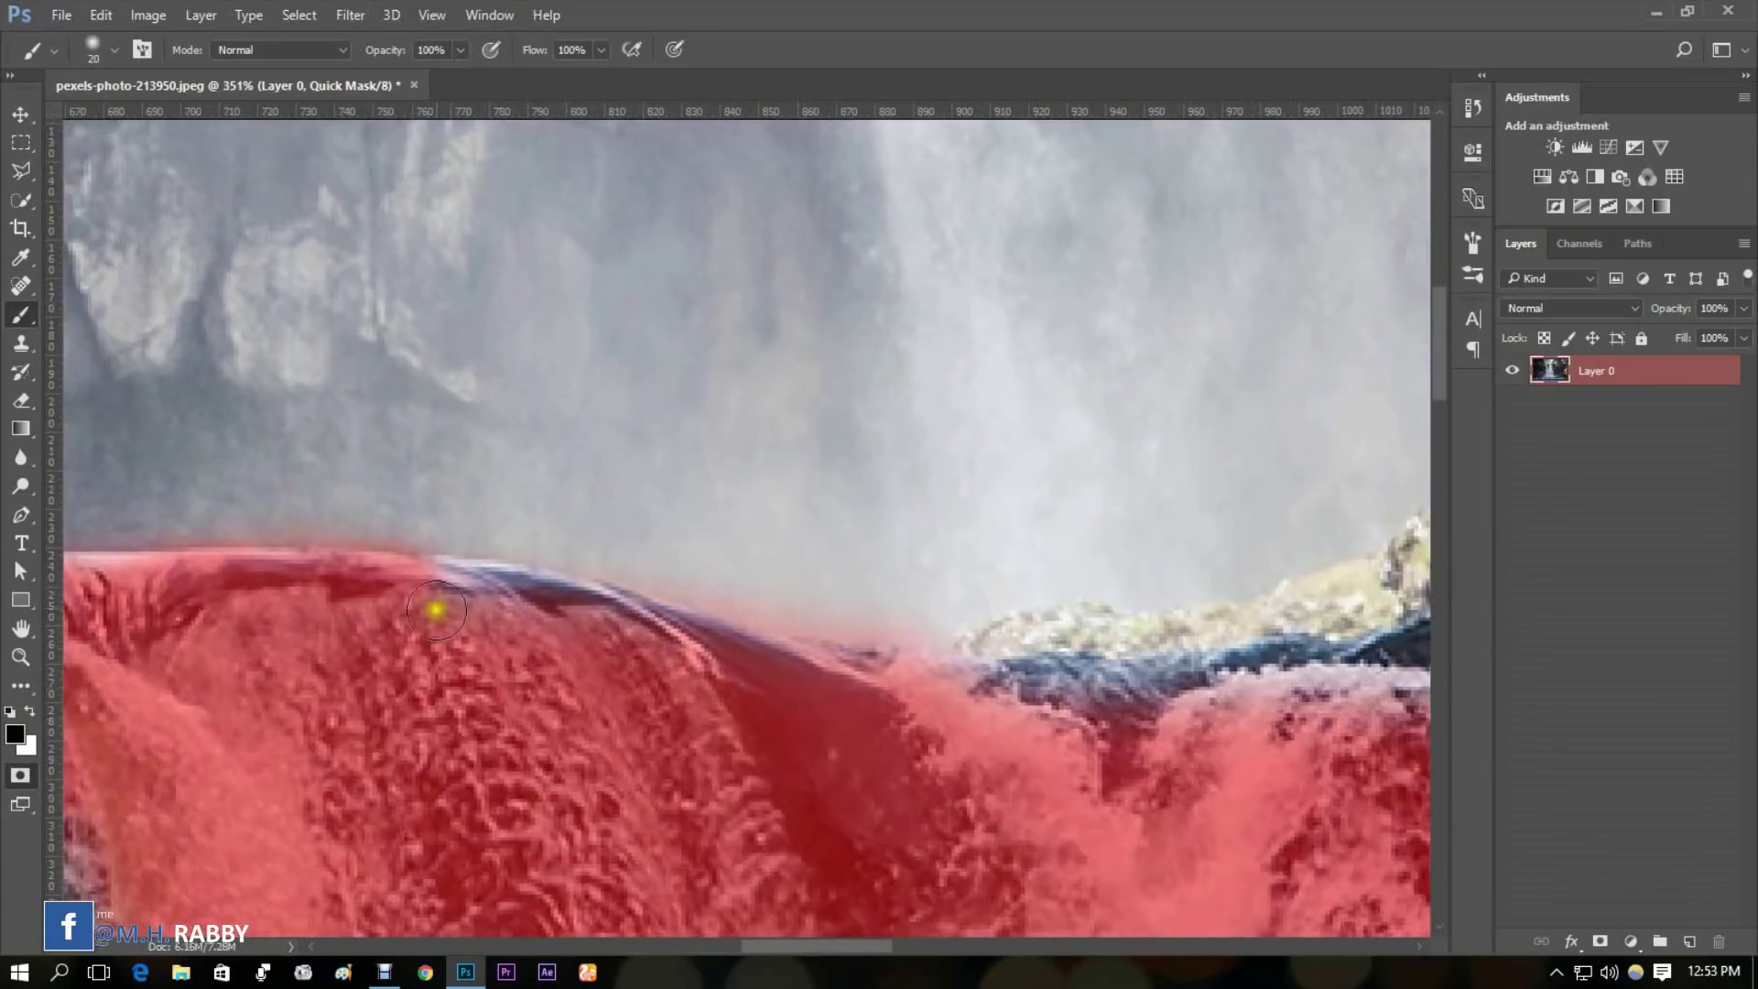
Step: Turn the Quick Mask into a selection and invert it so that only the waterfall is selected
{"action": "scroll", "coordinate": [758, 691], "scroll_direction": "down", "scroll_amount": 6}
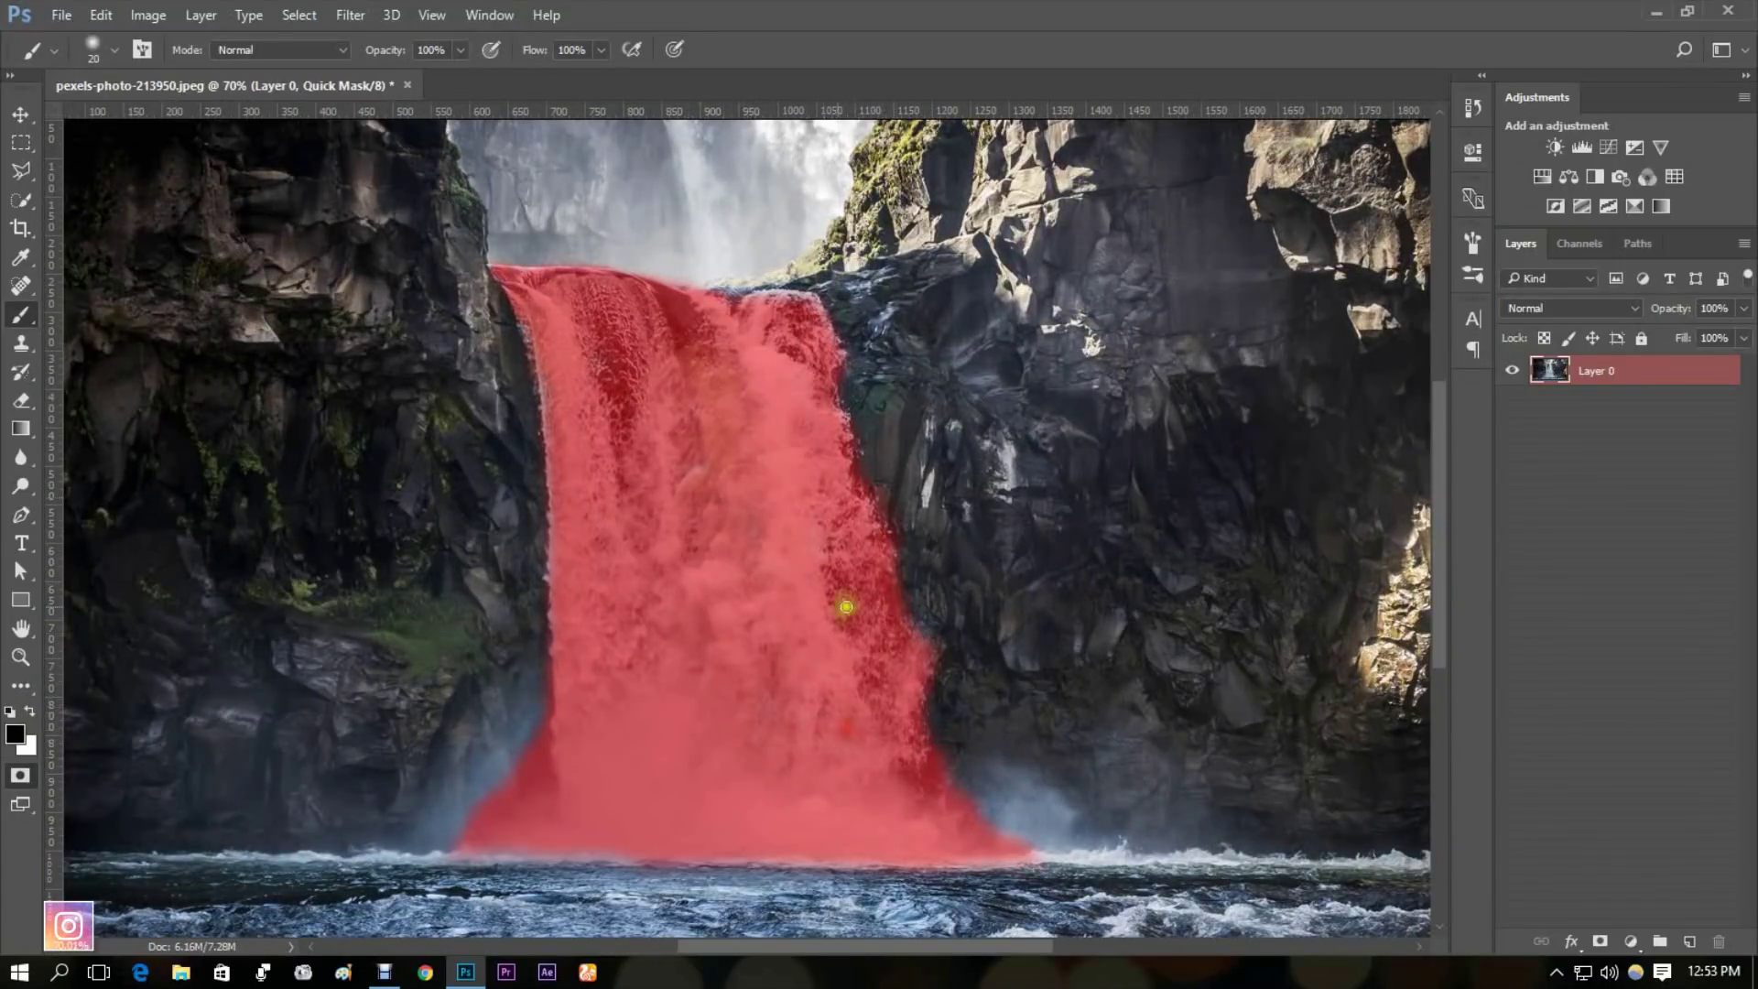
{"action": "scroll", "coordinate": [835, 595], "scroll_direction": "up", "scroll_amount": 3}
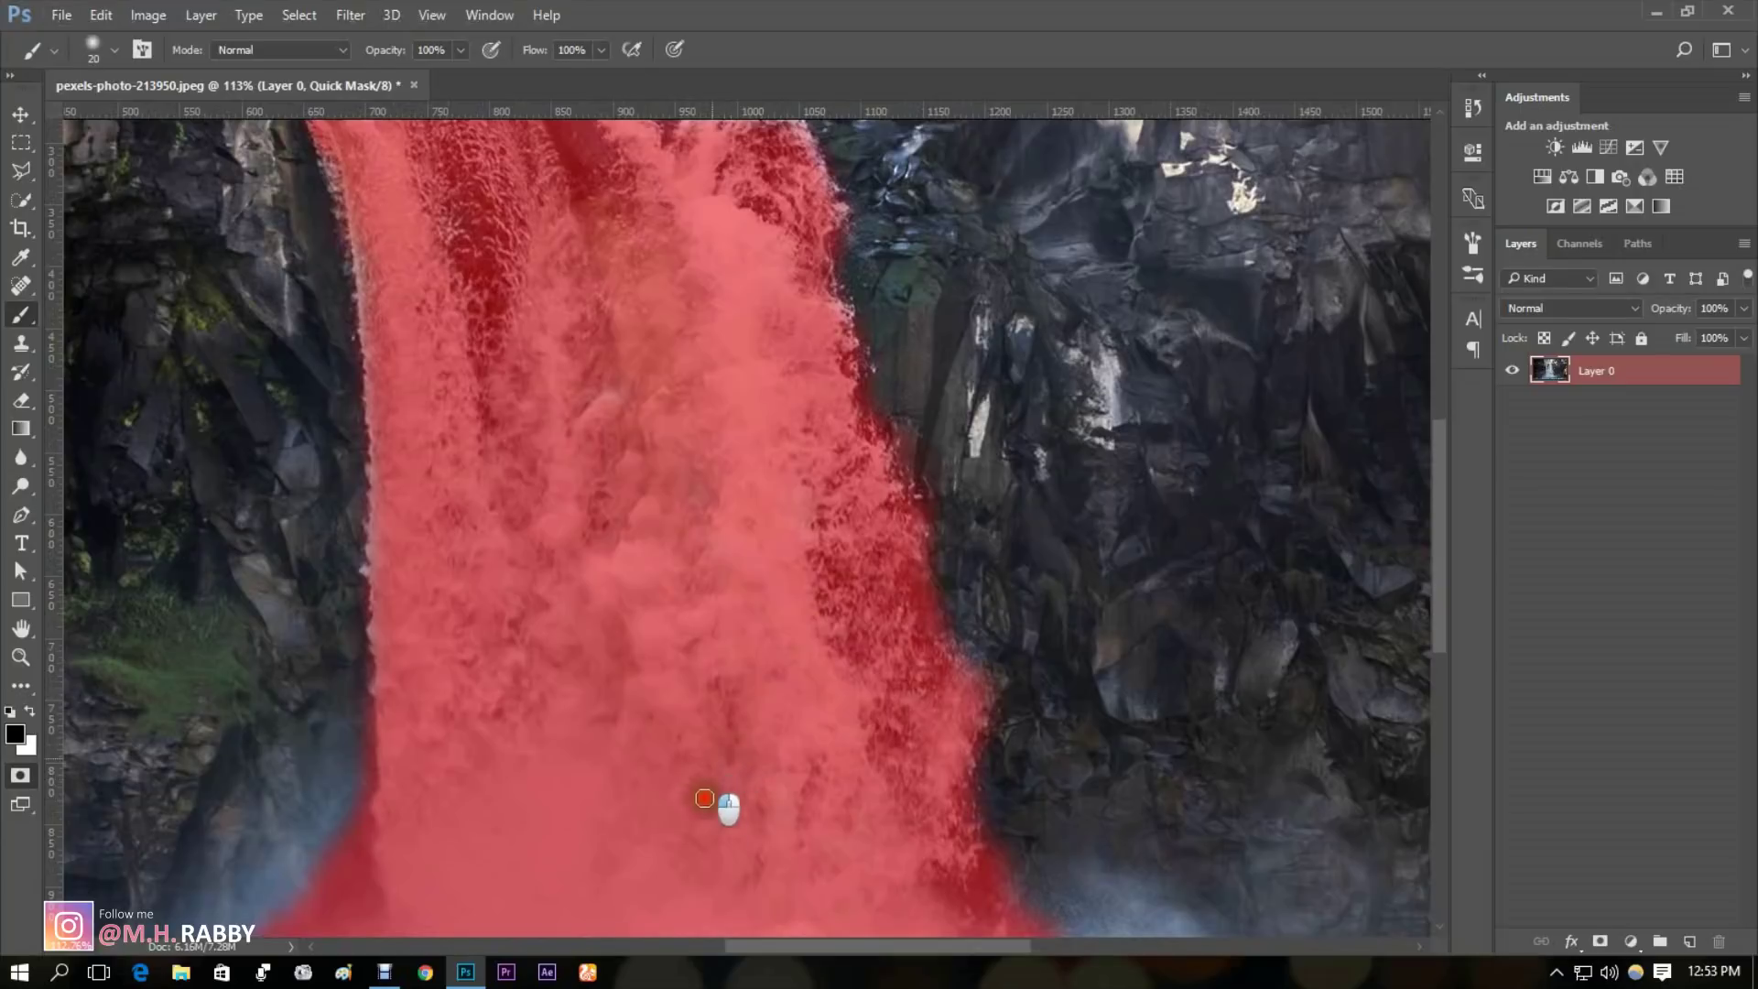
{"action": "scroll", "coordinate": [763, 737], "scroll_direction": "down", "scroll_amount": 3}
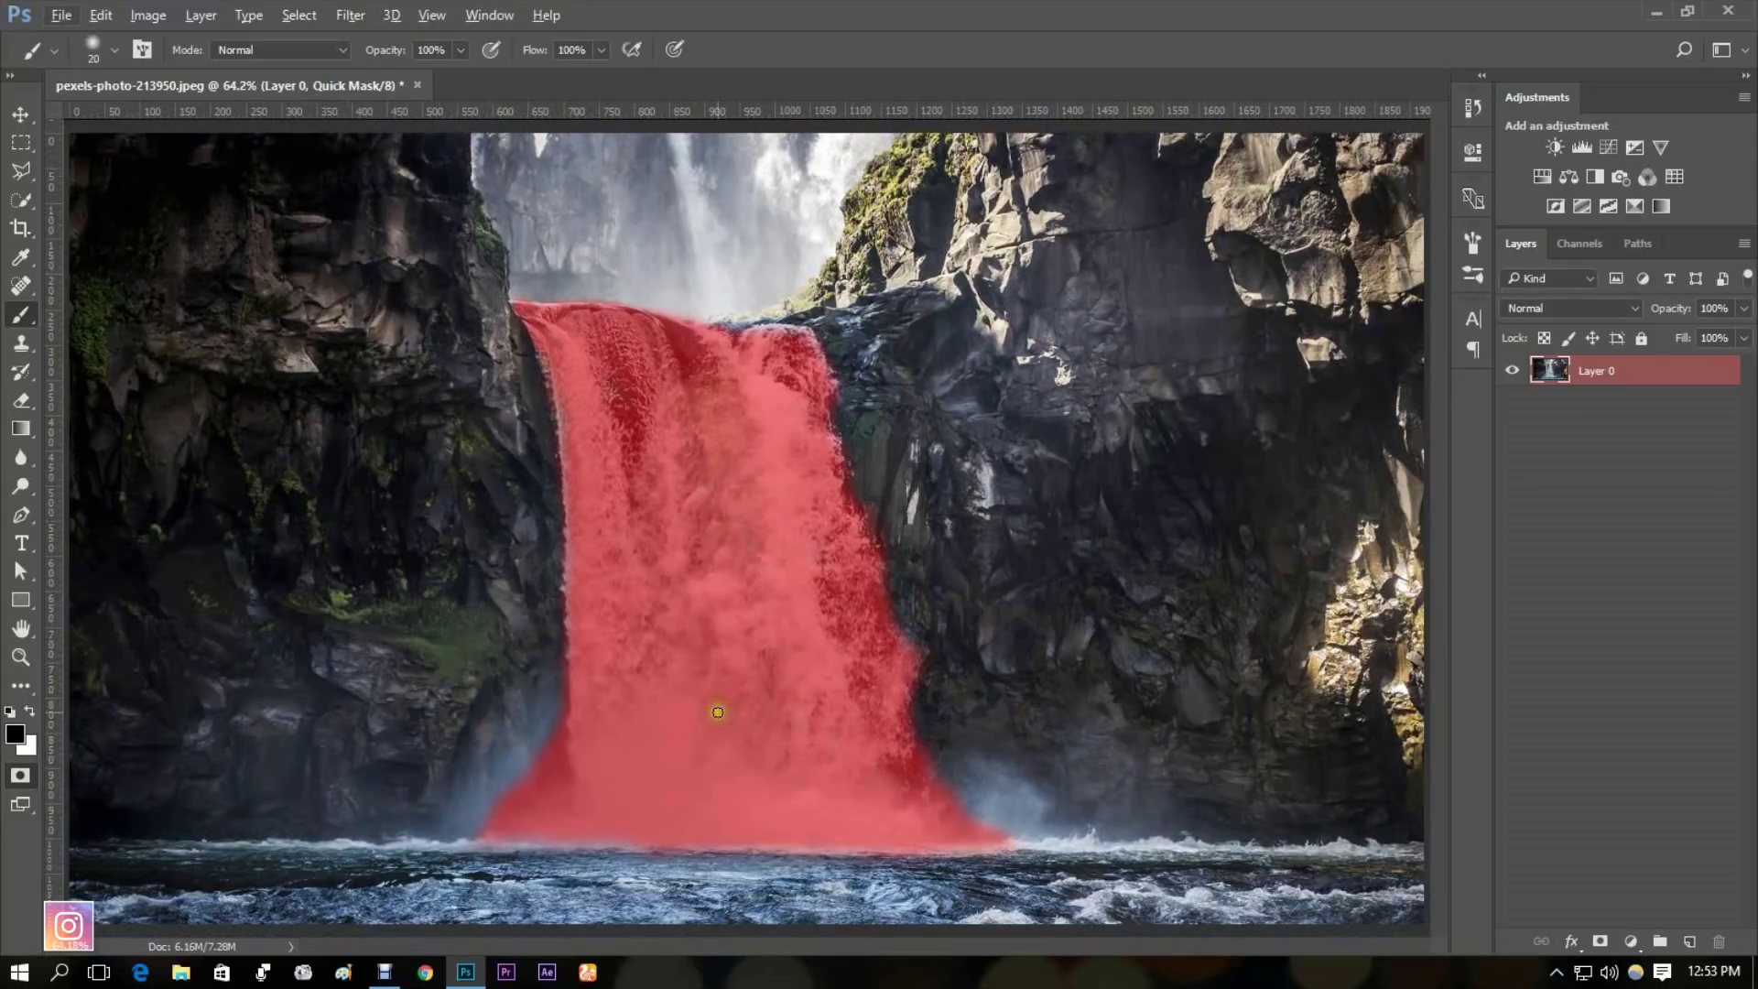
{"action": "key", "text": "q"}
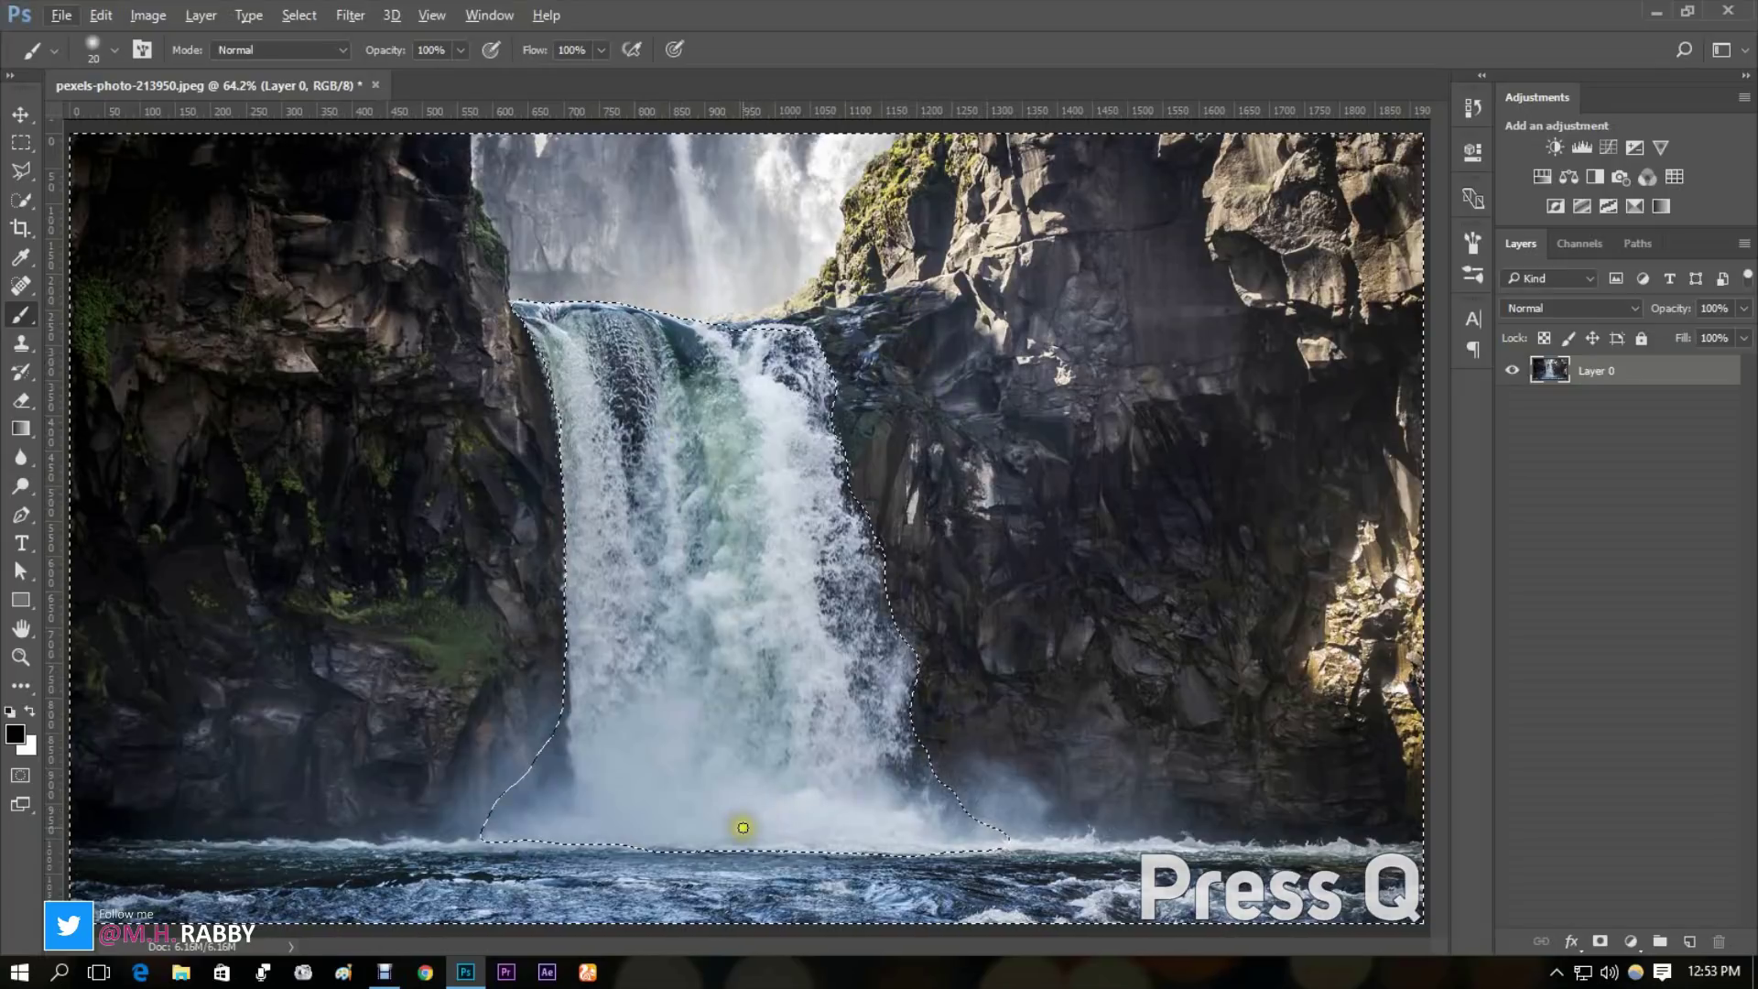
{"action": "left_click", "coordinate": [302, 16]}
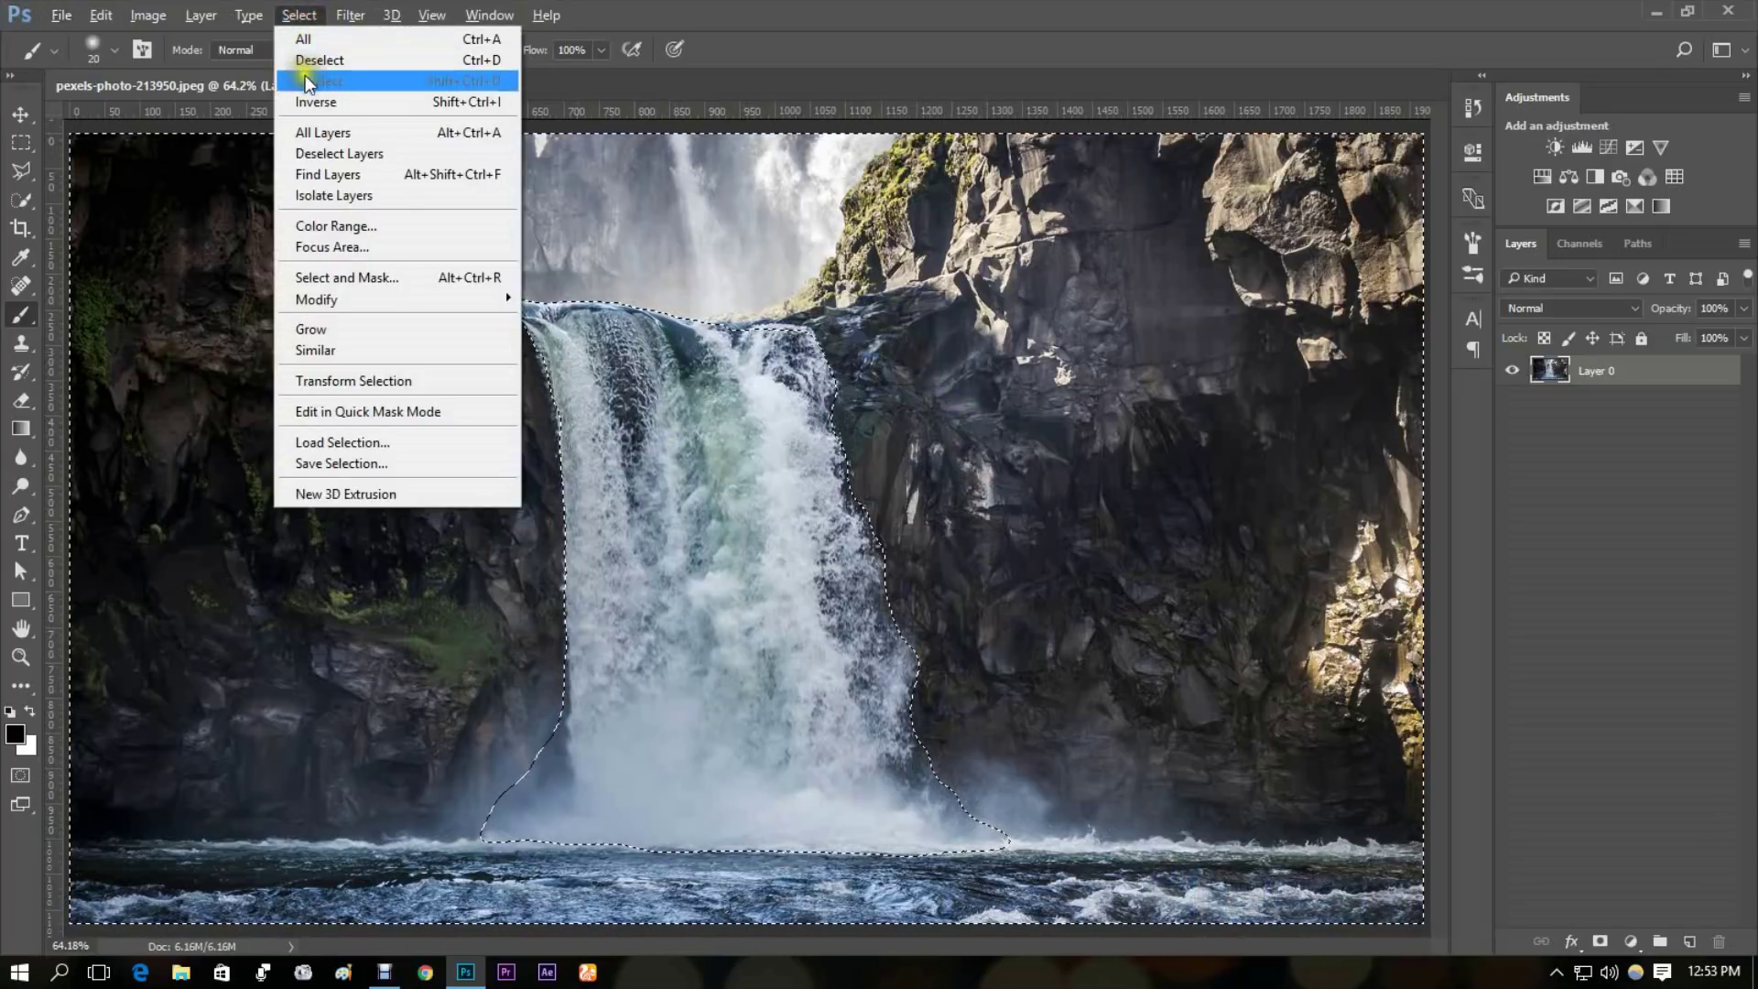
{"action": "left_click", "coordinate": [389, 104]}
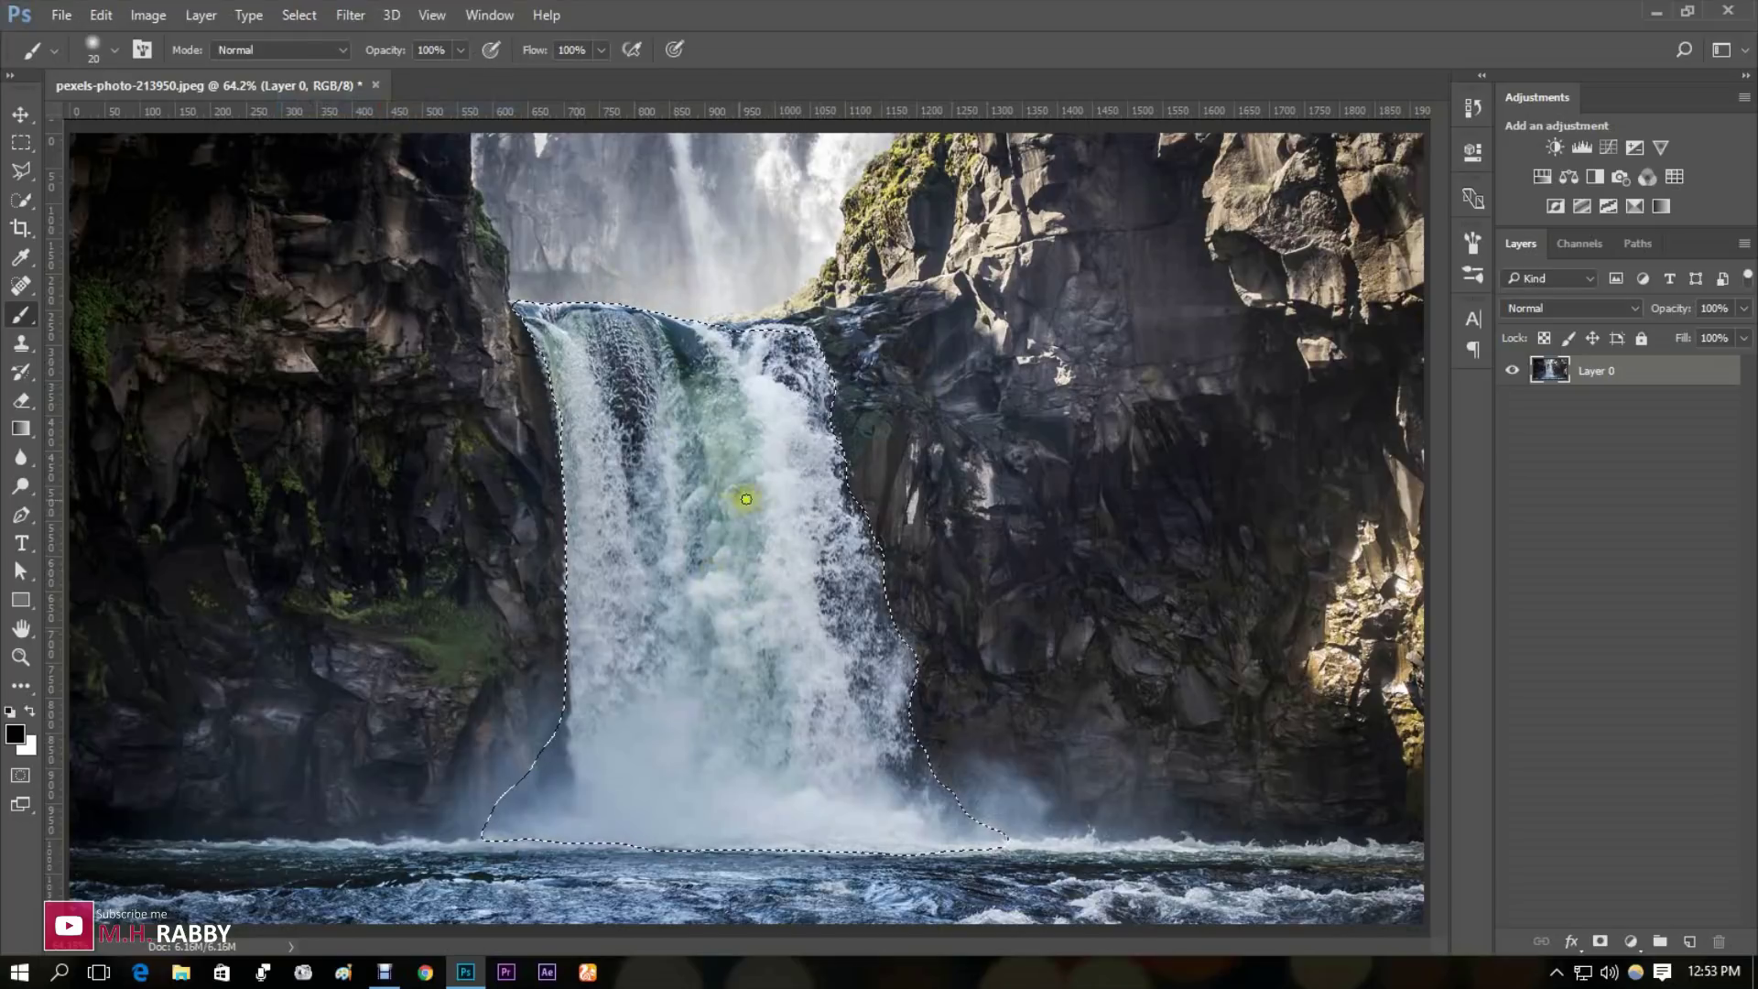
Step: Copy the selected waterfall onto a new layer and check the cutout by briefly hiding the original layer
{"action": "right_click", "coordinate": [759, 543]}
{"action": "left_click", "coordinate": [1009, 9]}
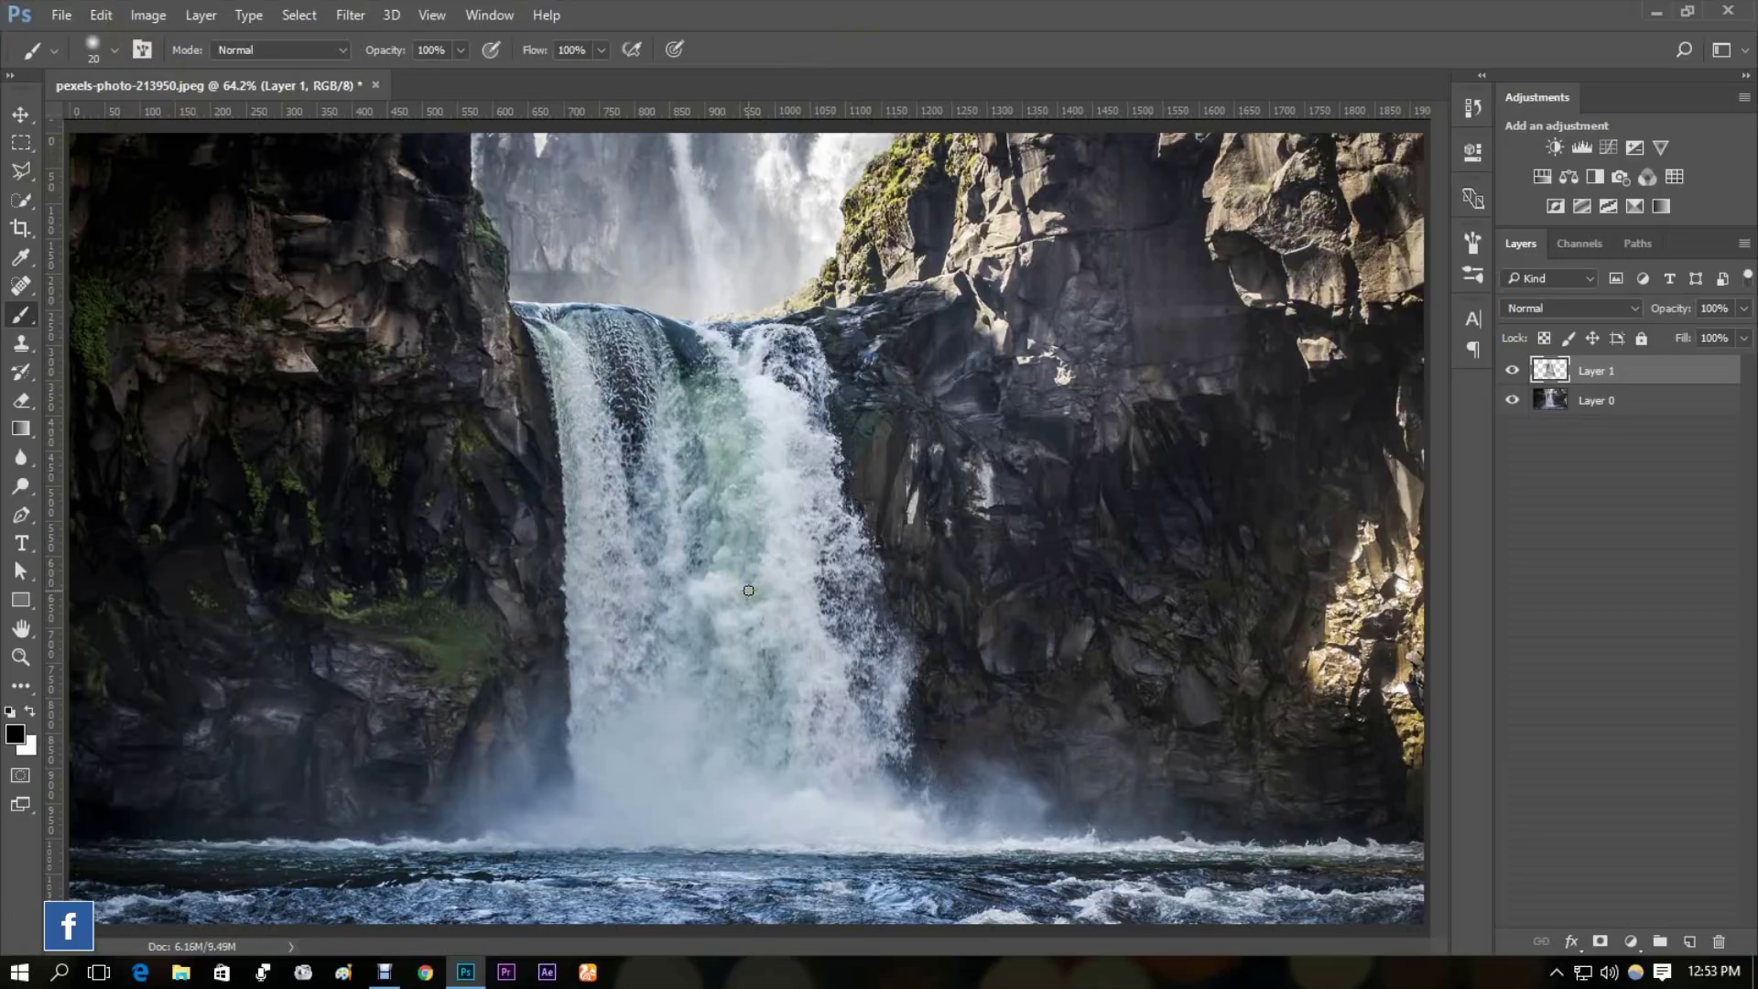
{"action": "left_click", "coordinate": [1513, 399]}
{"action": "left_click", "coordinate": [1512, 371]}
{"action": "left_click", "coordinate": [1508, 370]}
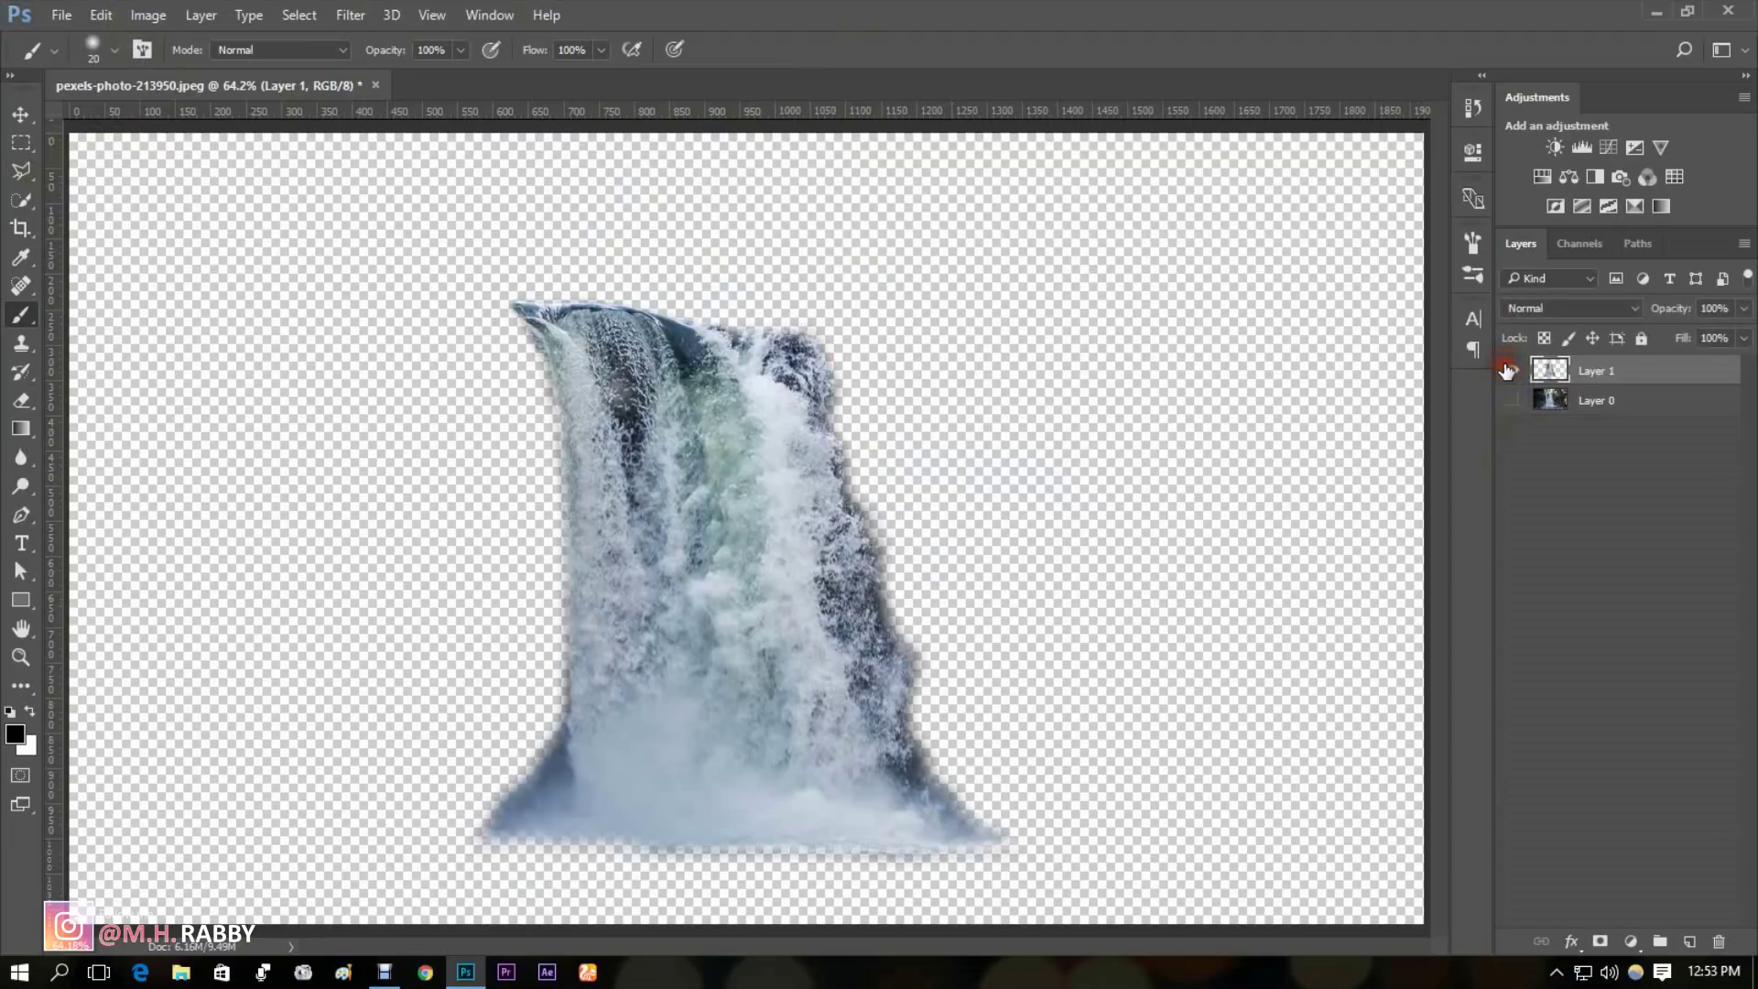
{"action": "left_click", "coordinate": [1513, 400]}
Step: Select the original image layer, Layer 0, and enter Quick Mask mode again
{"action": "left_click", "coordinate": [1544, 408]}
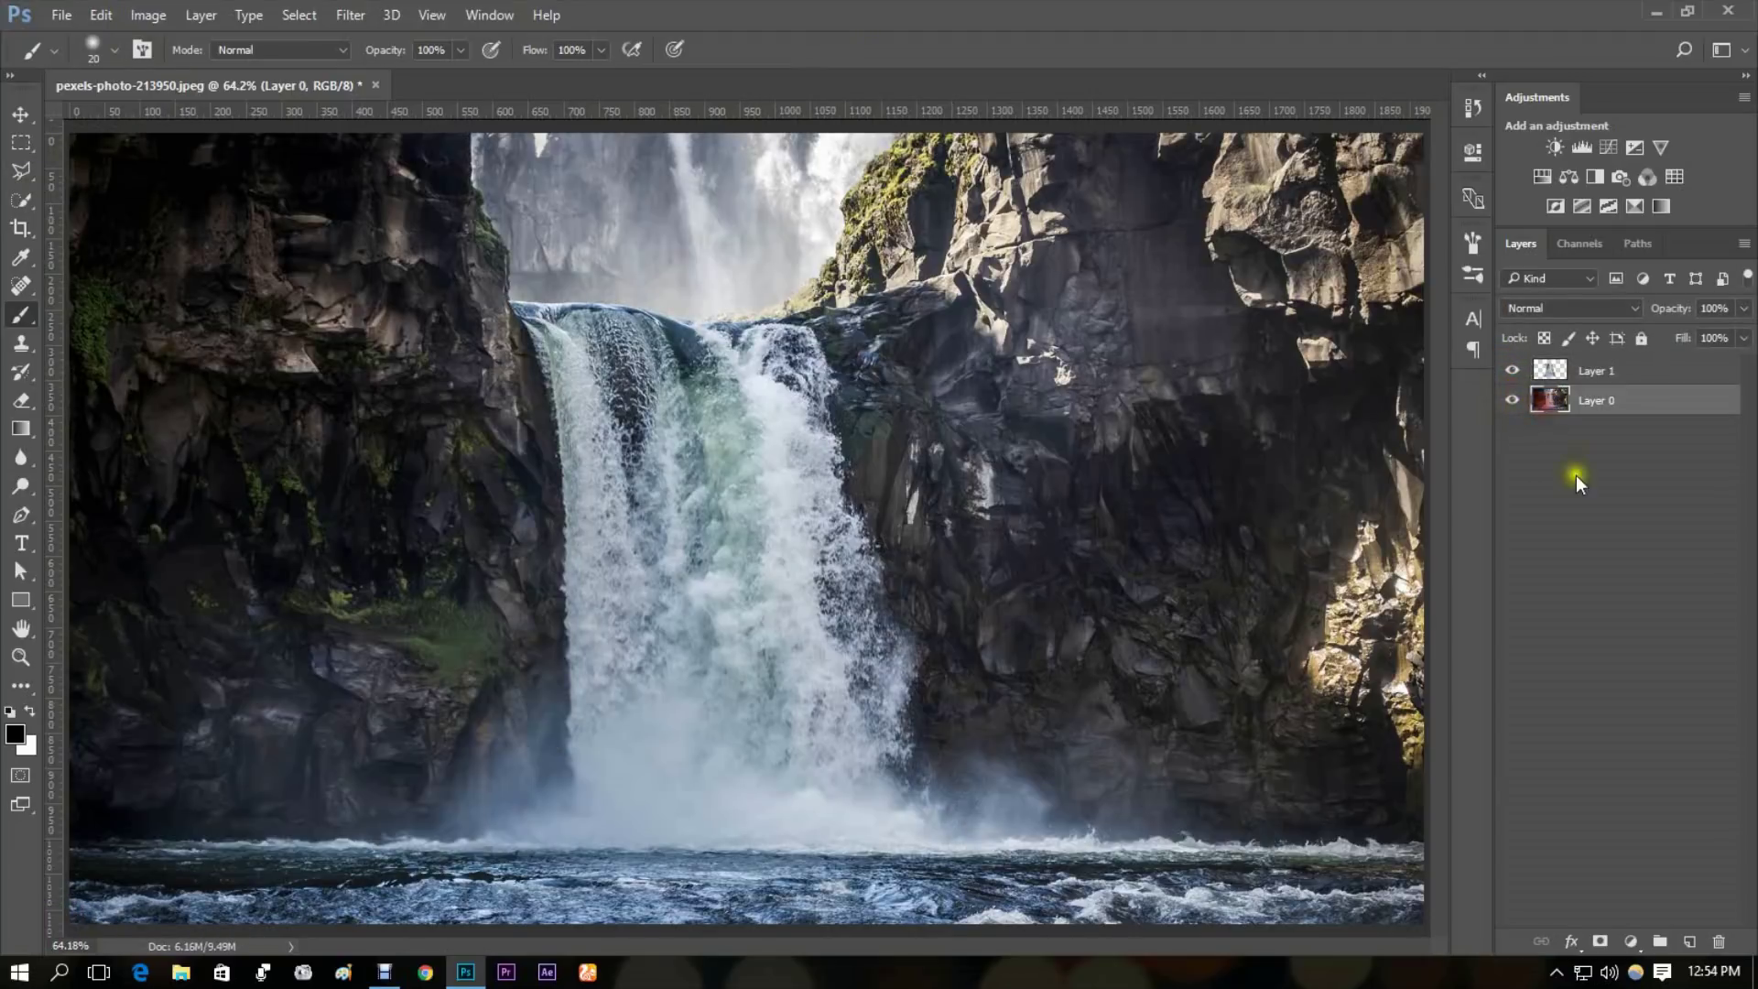
{"action": "scroll", "coordinate": [654, 829], "scroll_direction": "up", "scroll_amount": 7}
{"action": "left_click_drag", "start_coordinate": [919, 828], "coordinate": [808, 702]}
{"action": "scroll", "coordinate": [872, 713], "scroll_direction": "down", "scroll_amount": 5}
{"action": "key", "text": "ctrl+0"}
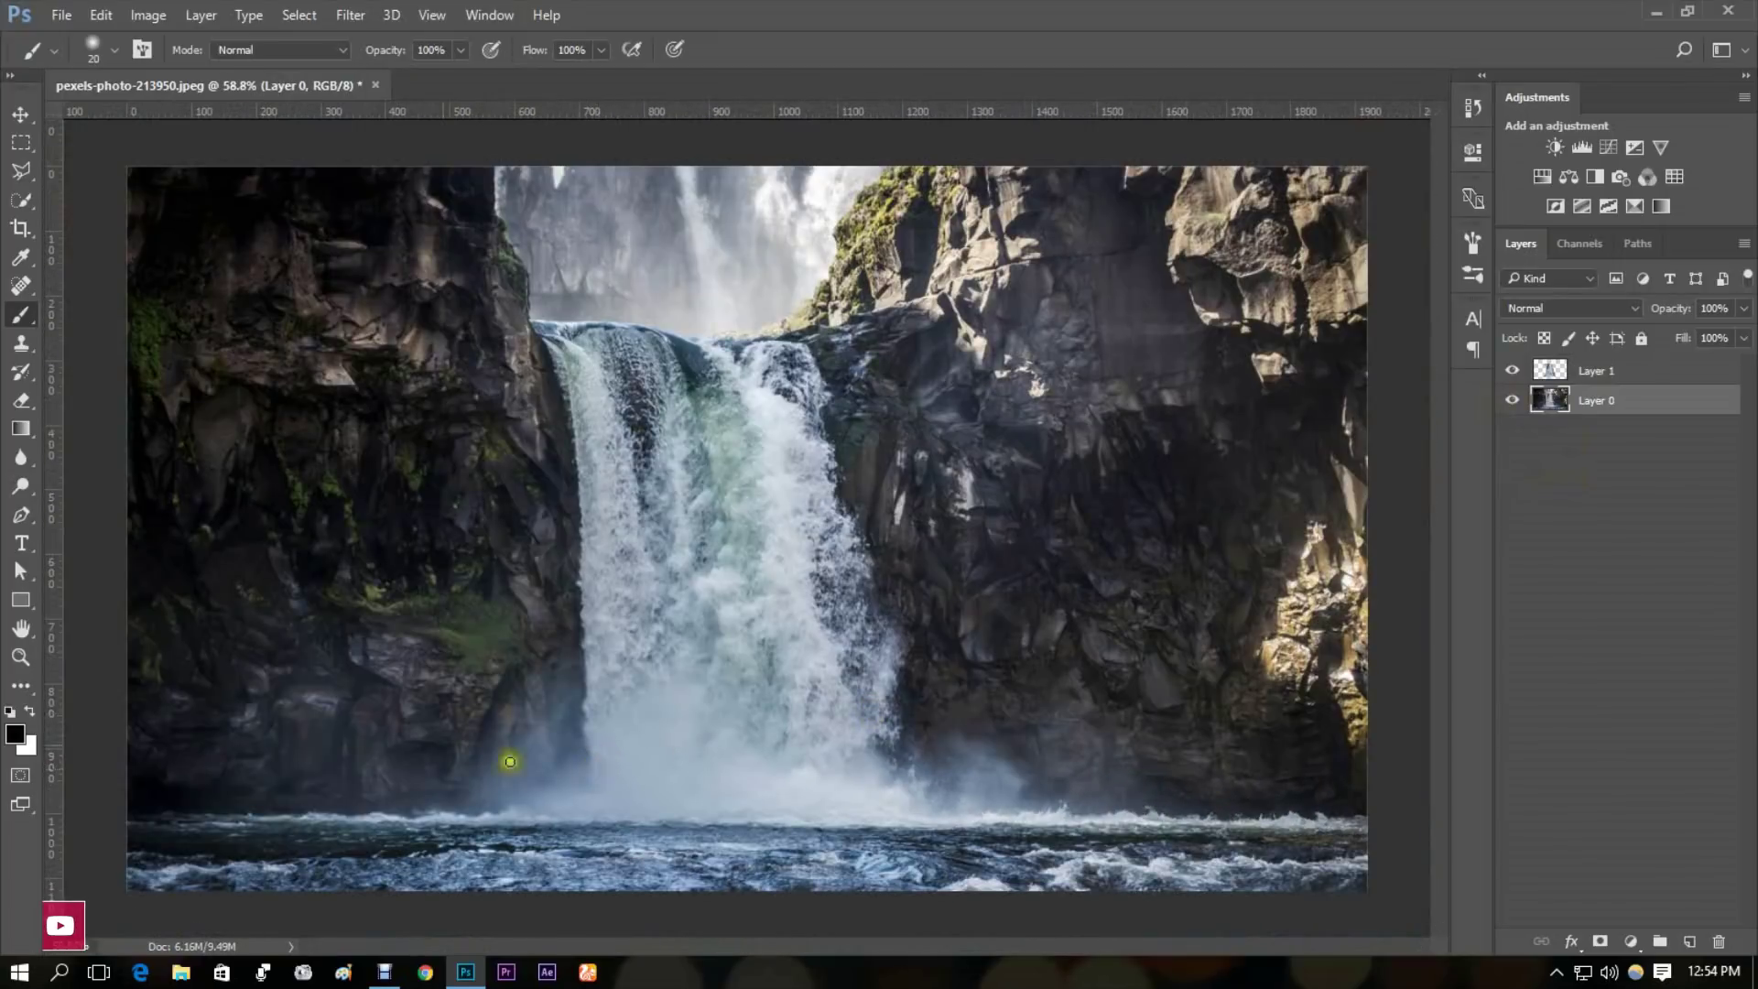
{"action": "left_click", "coordinate": [21, 777]}
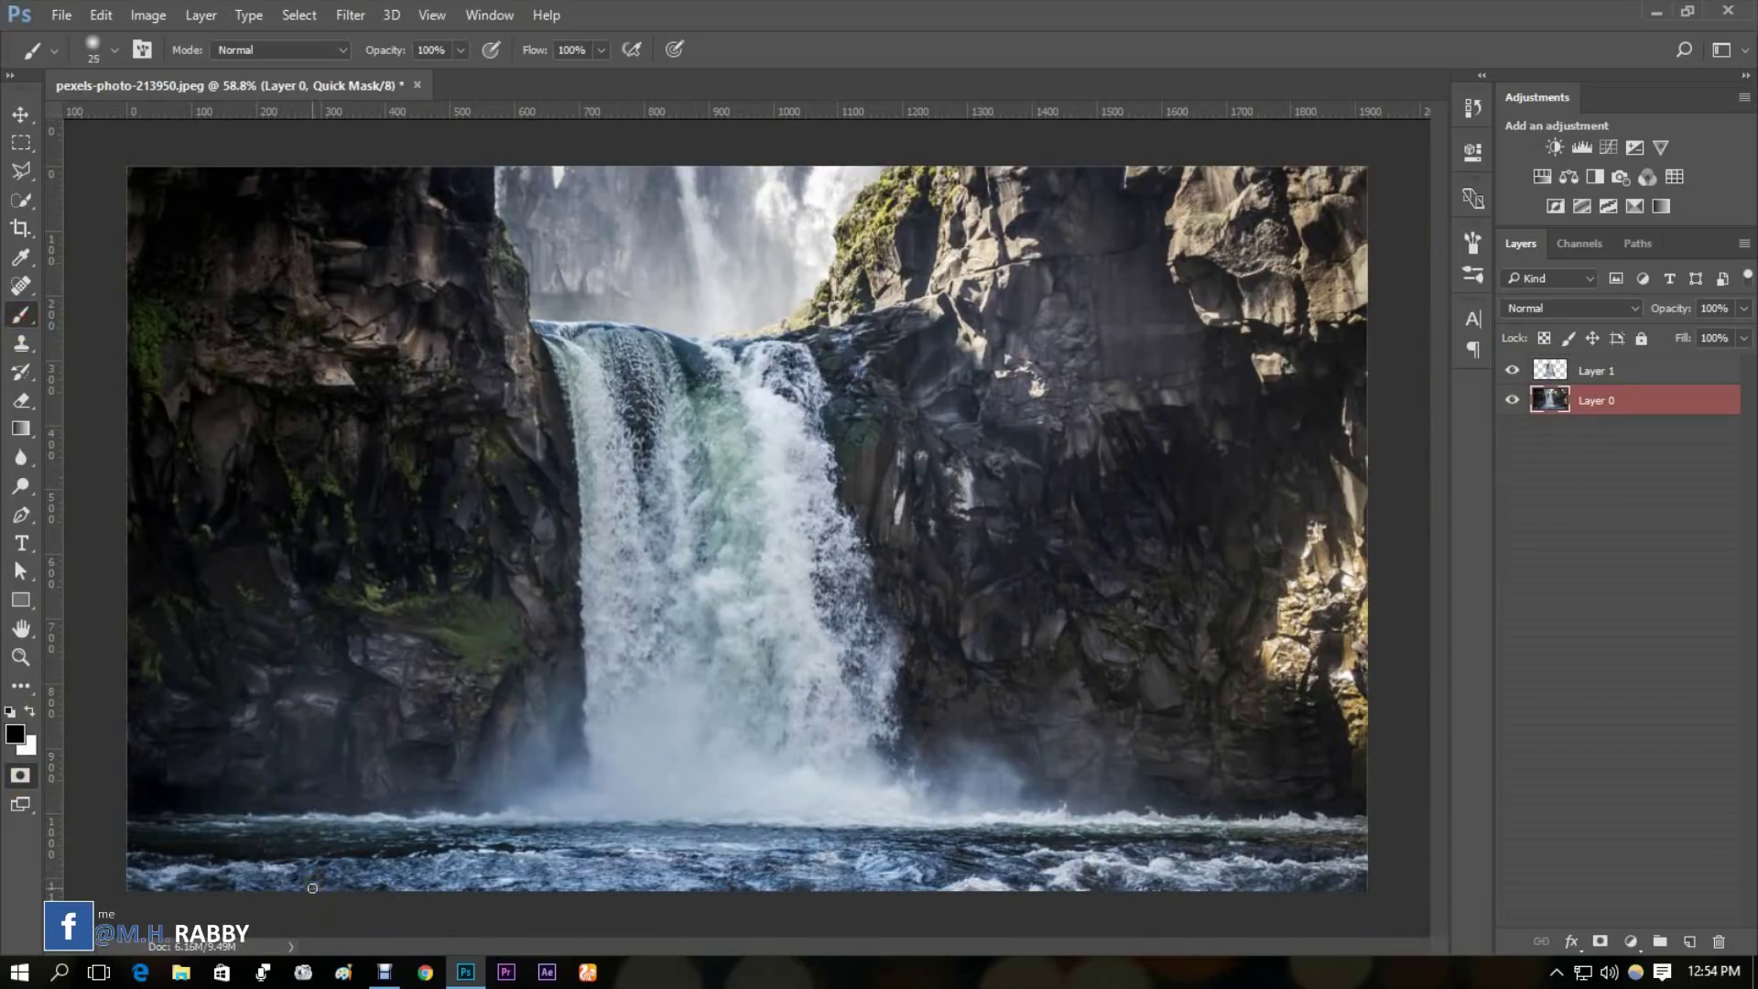
Step: Paint the Quick Mask over the river with a 250 px black brush and cover its right-hand end with a 90 px brush
{"action": "mouse_move", "coordinate": [319, 880]}
{"action": "left_mouse_down"}
{"action": "mouse_move", "coordinate": [132, 886]}
{"action": "mouse_move", "coordinate": [299, 926]}
{"action": "mouse_move", "coordinate": [386, 921]}
{"action": "mouse_move", "coordinate": [263, 888]}
{"action": "mouse_move", "coordinate": [387, 915]}
{"action": "mouse_move", "coordinate": [275, 908]}
{"action": "mouse_move", "coordinate": [1301, 893]}
{"action": "mouse_move", "coordinate": [1111, 864]}
{"action": "mouse_move", "coordinate": [1085, 760]}
{"action": "left_mouse_up"}
{"action": "scroll", "coordinate": [1277, 899], "scroll_direction": "up", "scroll_amount": 5}
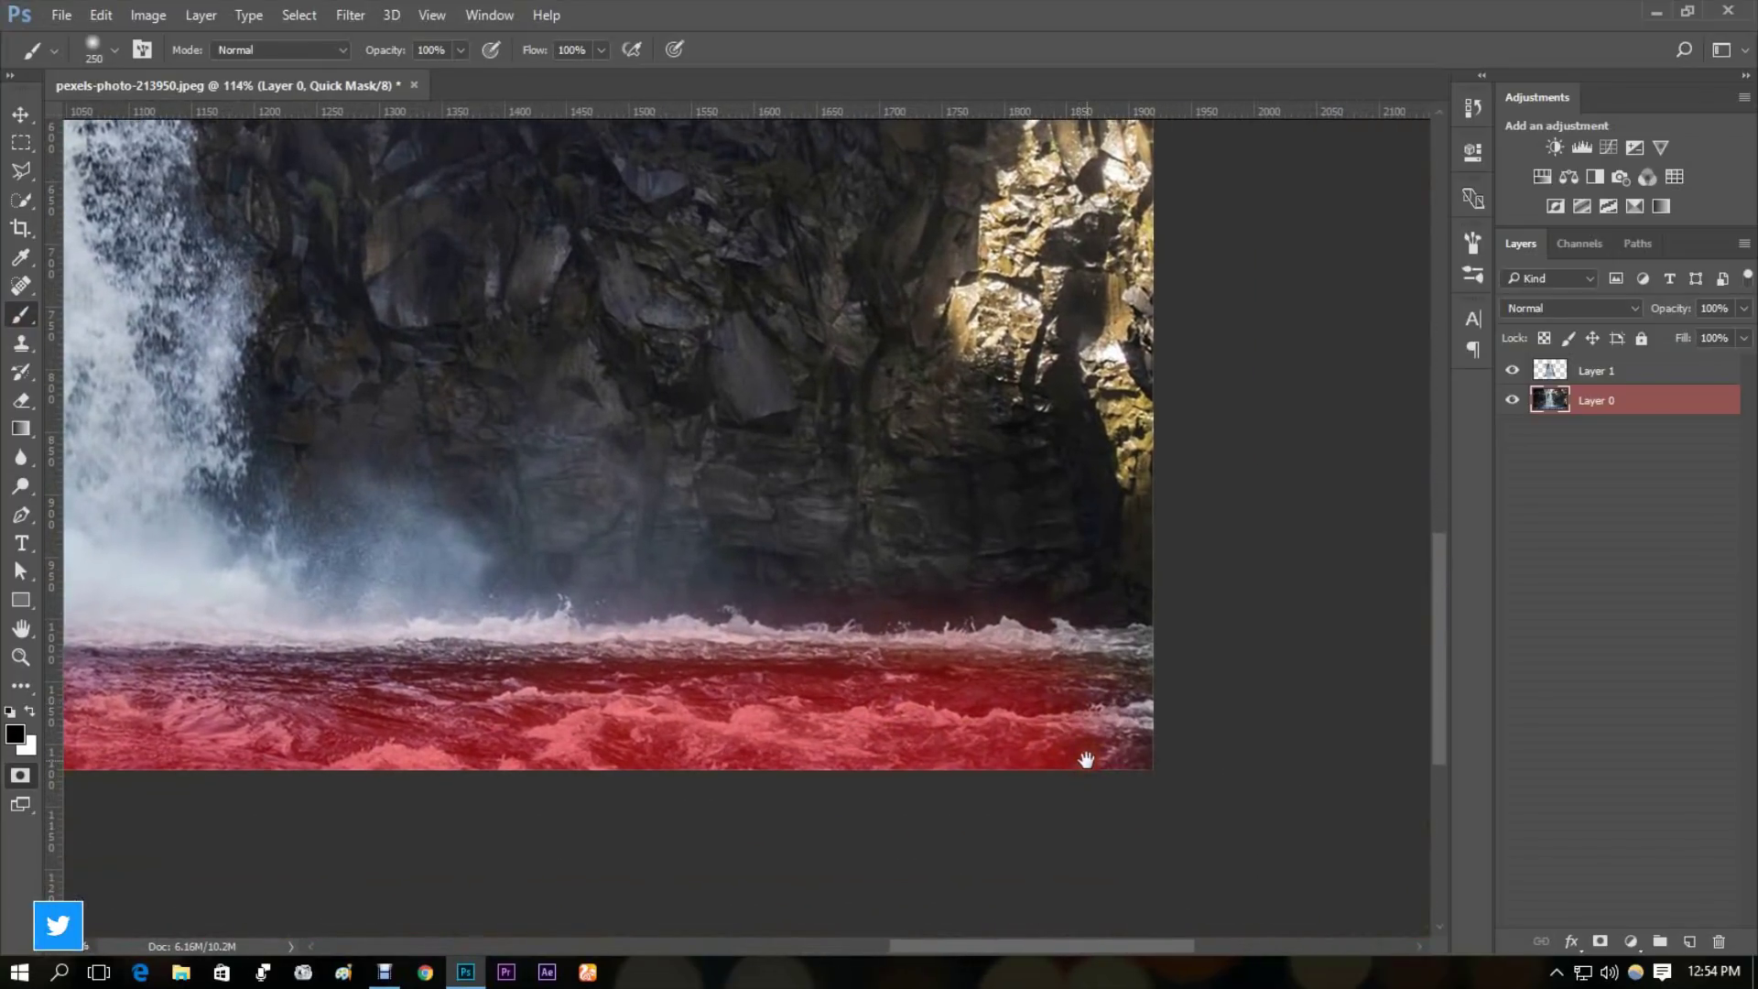
{"action": "key", "text": "bracketleft"}
{"action": "key", "text": "bracketleft"}
{"action": "key", "text": "bracketleft"}
{"action": "key", "text": "bracketleft"}
{"action": "key", "text": "bracketleft"}
{"action": "key", "text": "bracketleft"}
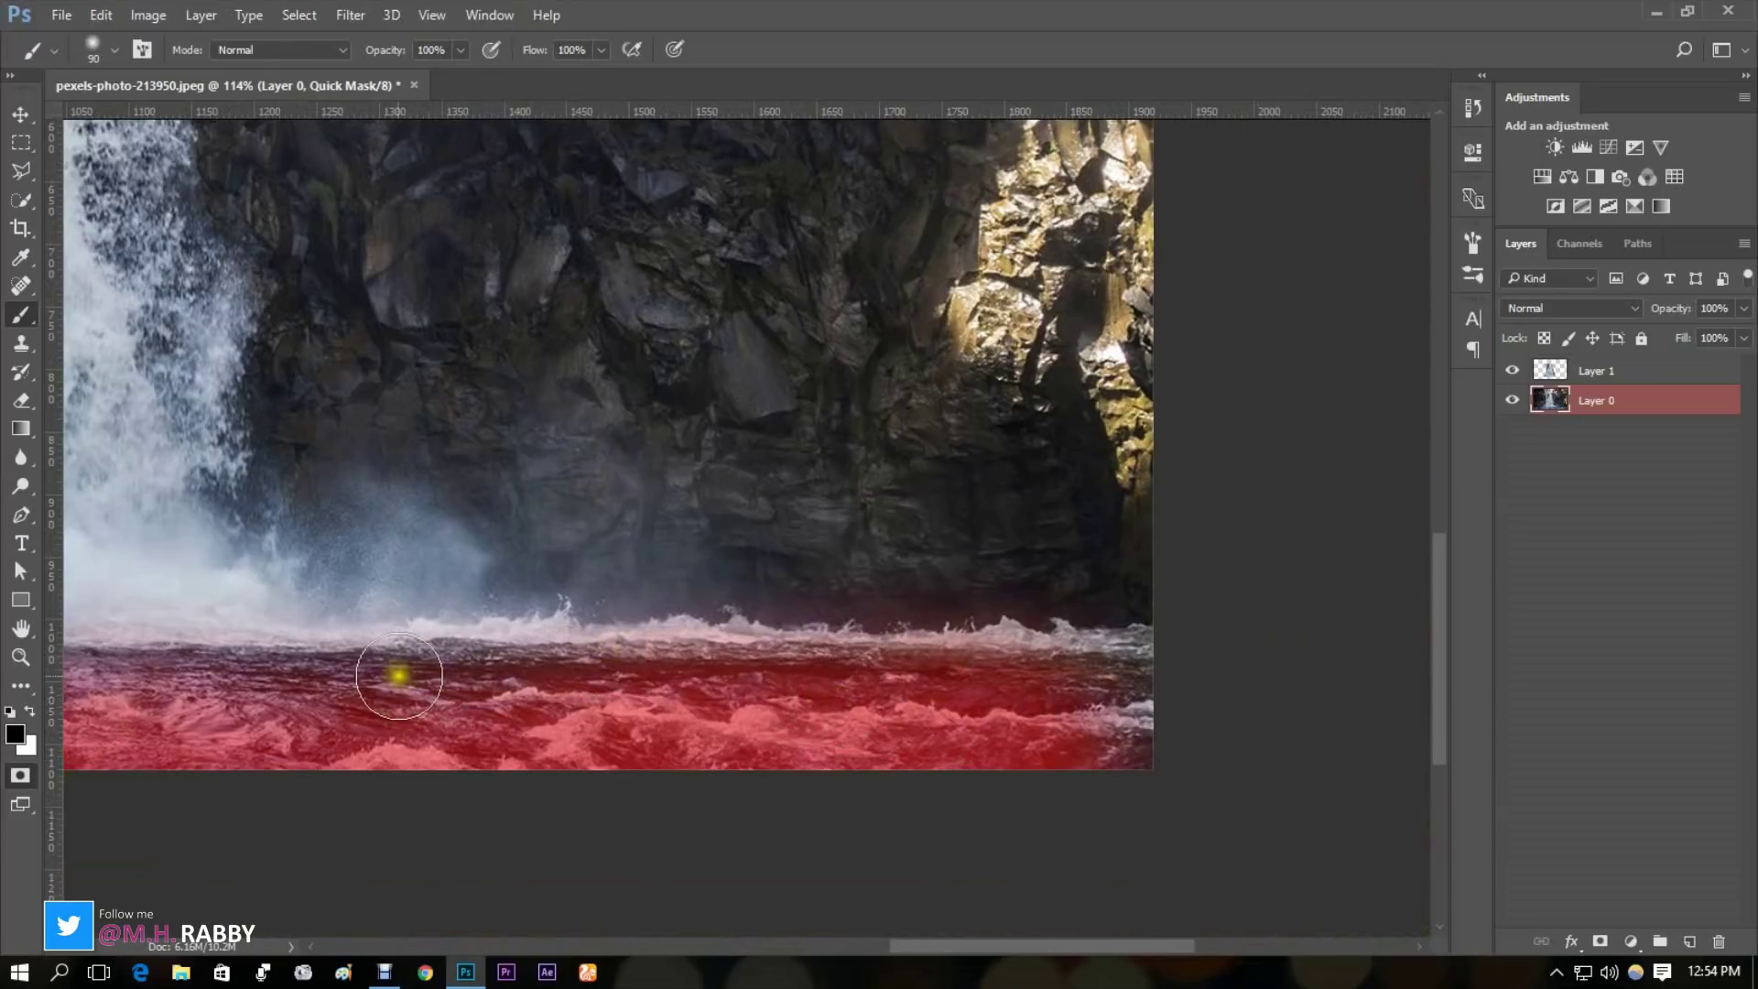
{"action": "mouse_move", "coordinate": [399, 675]}
{"action": "left_mouse_down"}
{"action": "mouse_move", "coordinate": [600, 648]}
{"action": "mouse_move", "coordinate": [702, 678]}
{"action": "mouse_move", "coordinate": [1162, 675]}
{"action": "mouse_move", "coordinate": [1077, 734]}
{"action": "mouse_move", "coordinate": [1154, 746]}
{"action": "left_mouse_up"}
{"action": "mouse_move", "coordinate": [620, 675]}
{"action": "left_mouse_down"}
{"action": "mouse_move", "coordinate": [858, 671]}
{"action": "mouse_move", "coordinate": [322, 651]}
{"action": "mouse_move", "coordinate": [769, 690]}
{"action": "left_mouse_up"}
{"action": "mouse_move", "coordinate": [912, 683]}
{"action": "left_mouse_down"}
{"action": "mouse_move", "coordinate": [240, 671]}
{"action": "mouse_move", "coordinate": [824, 691]}
{"action": "left_mouse_up"}
{"action": "left_click_drag", "start_coordinate": [486, 699], "coordinate": [794, 695]}
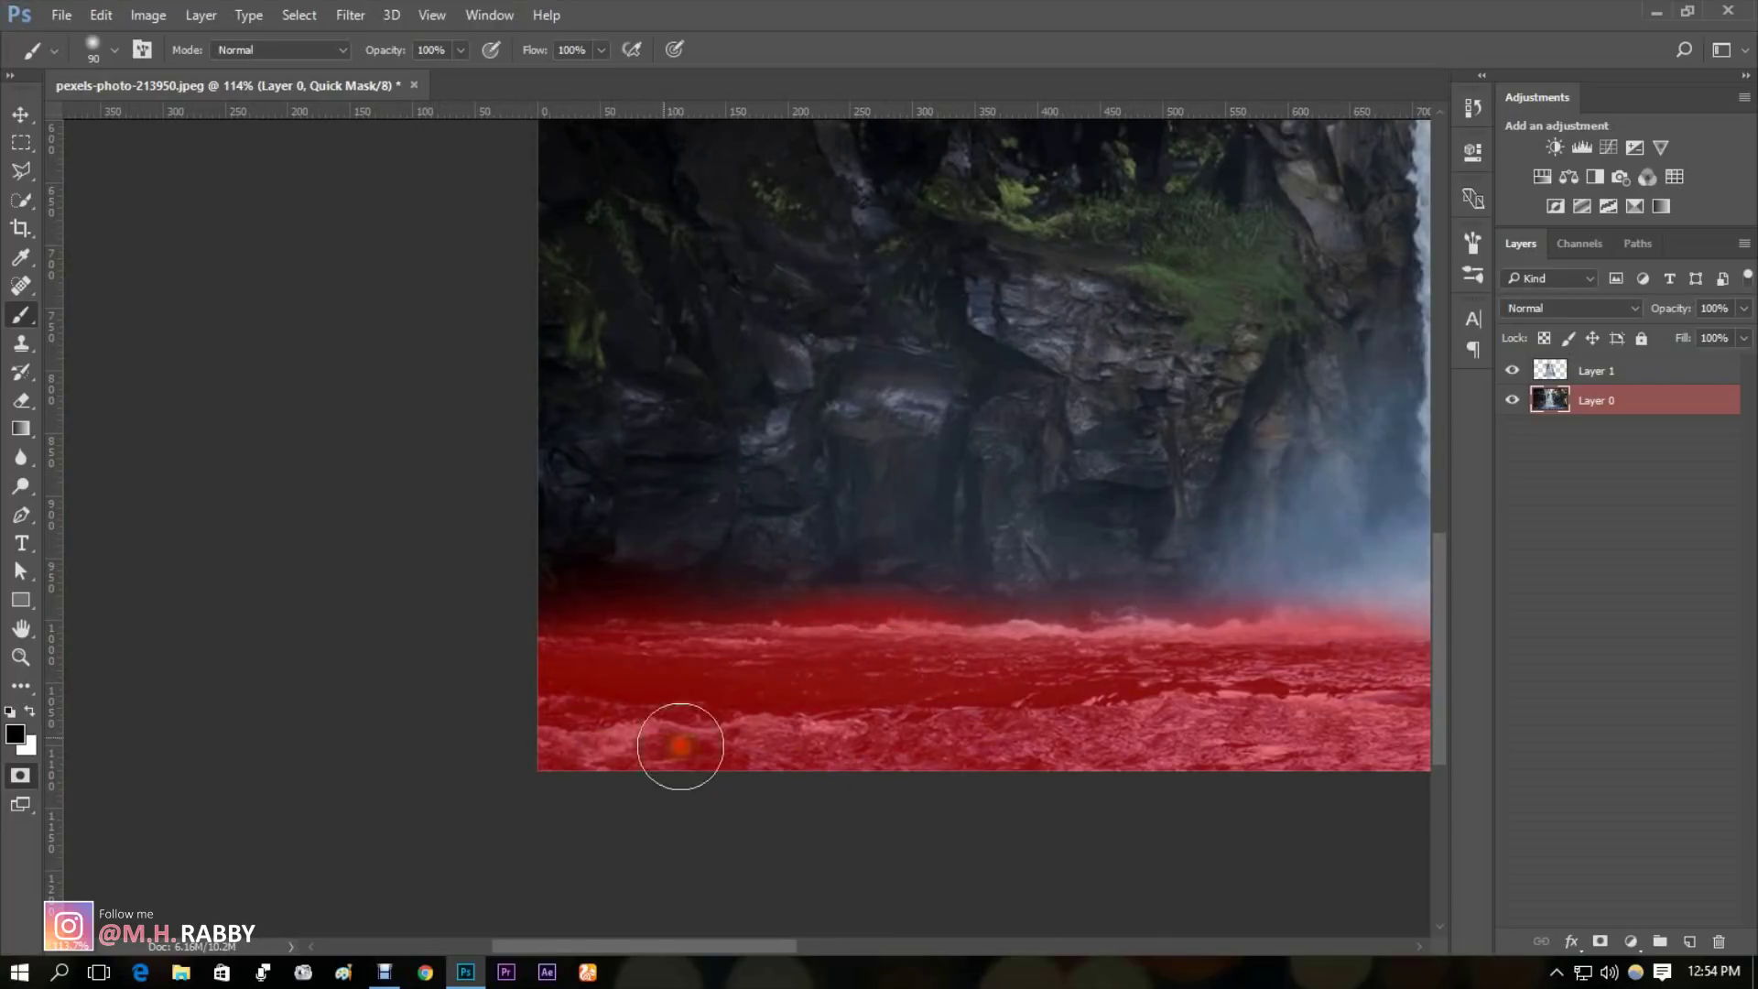
Step: Fill the remaining thin spots of the river mask below the waterfall with the 90 px black brush
{"action": "scroll", "coordinate": [680, 746], "scroll_direction": "right", "scroll_amount": 5}
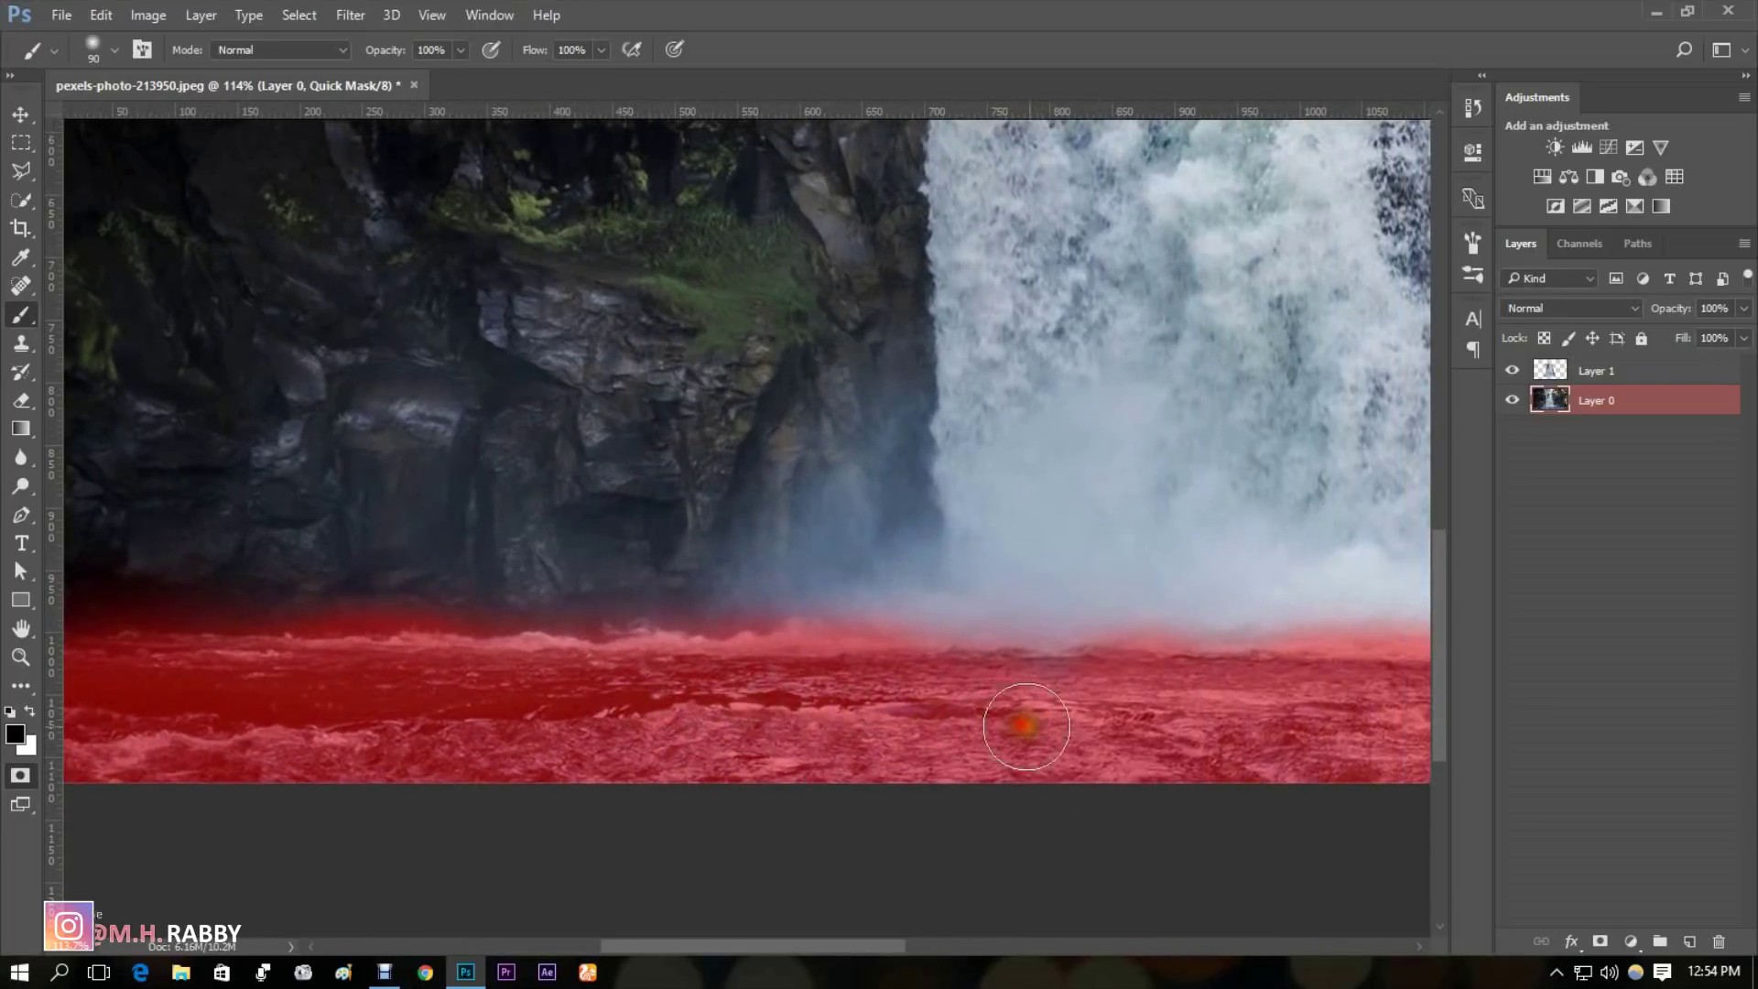
{"action": "left_click_drag", "start_coordinate": [1231, 735], "coordinate": [901, 707]}
{"action": "left_click_drag", "start_coordinate": [1309, 709], "coordinate": [678, 734]}
{"action": "left_click_drag", "start_coordinate": [350, 705], "coordinate": [896, 735]}
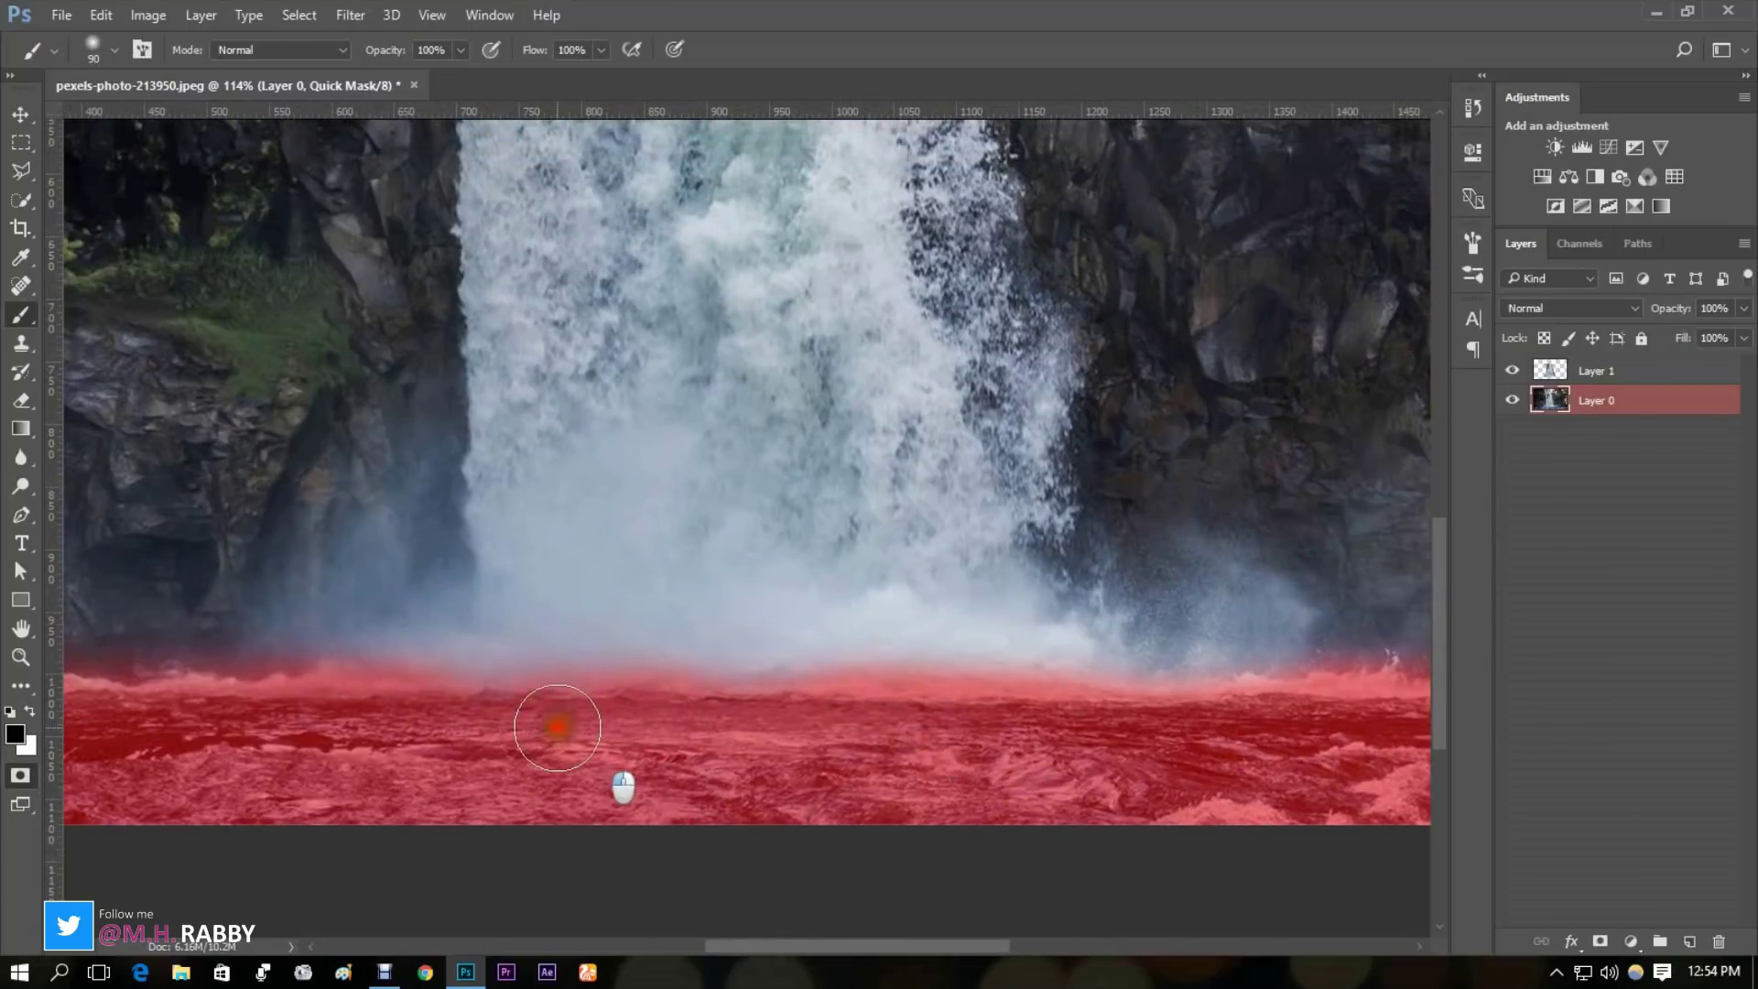
{"action": "left_click_drag", "start_coordinate": [1223, 798], "coordinate": [539, 731]}
{"action": "left_click_drag", "start_coordinate": [1309, 741], "coordinate": [1335, 744]}
{"action": "scroll", "coordinate": [1255, 688], "scroll_direction": "down", "scroll_amount": 5}
{"action": "scroll", "coordinate": [835, 747], "scroll_direction": "up", "scroll_amount": 2}
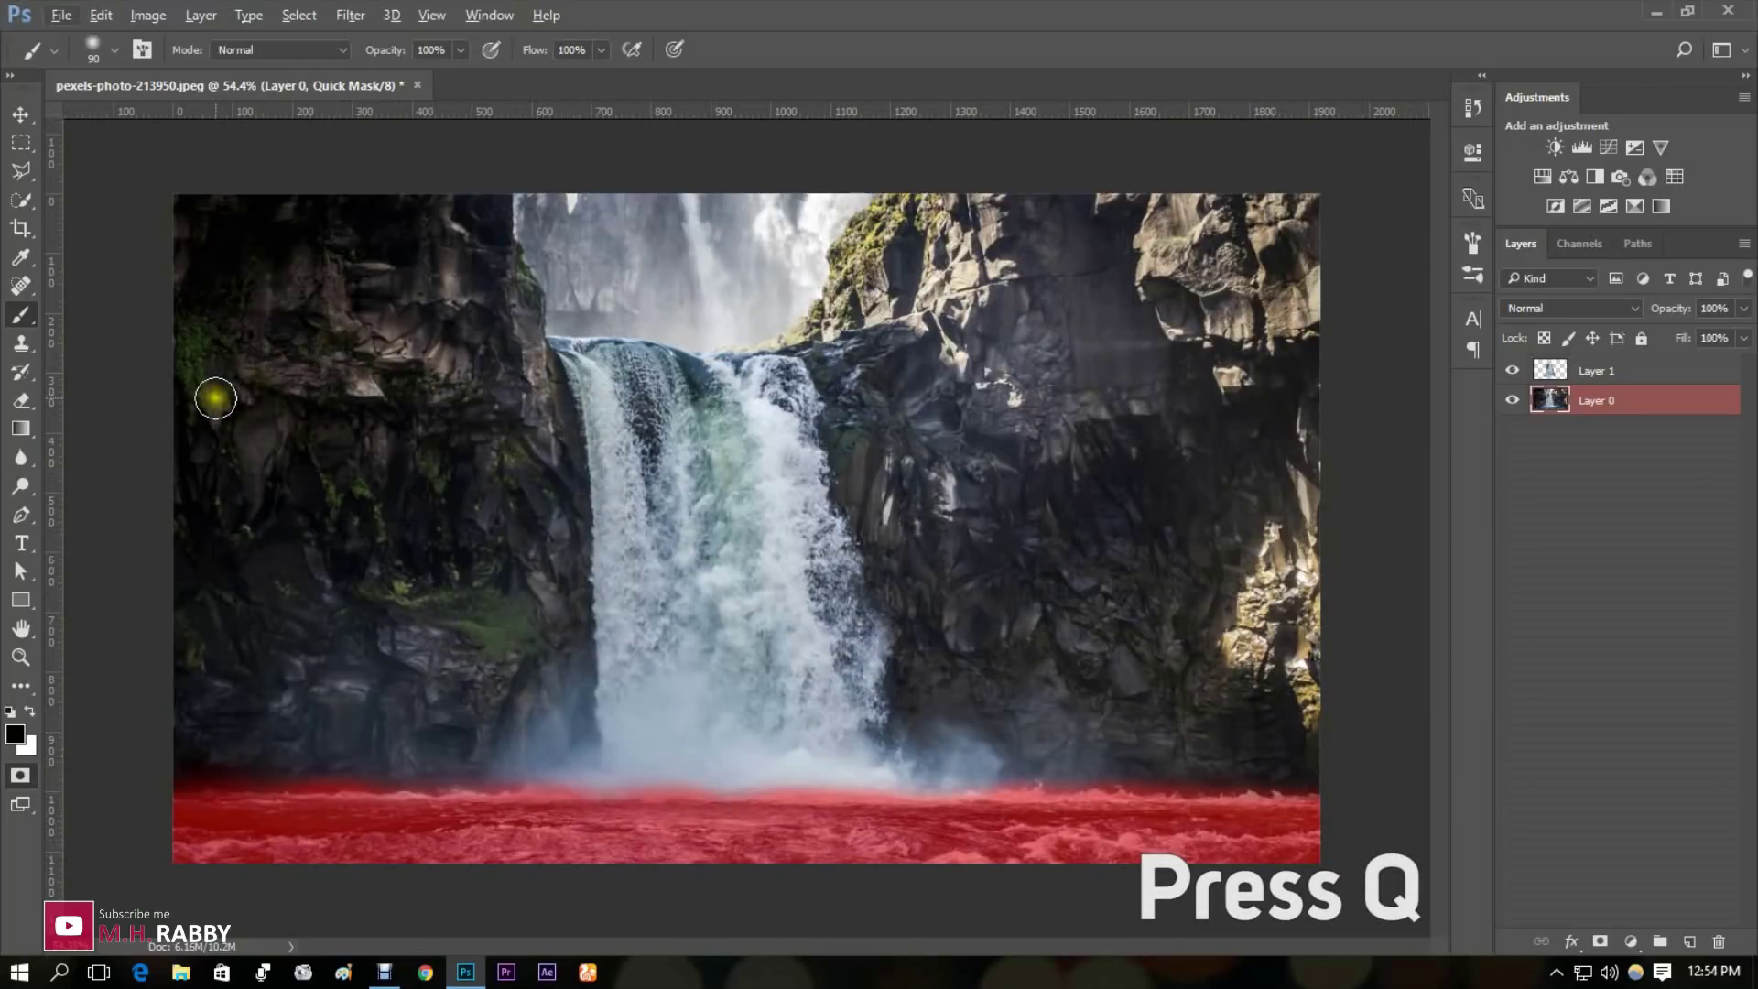
Step: Turn the Quick Mask into a selection, invert it to select only the river, and copy the river onto a new layer
{"action": "key", "text": "q"}
{"action": "left_click", "coordinate": [299, 14]}
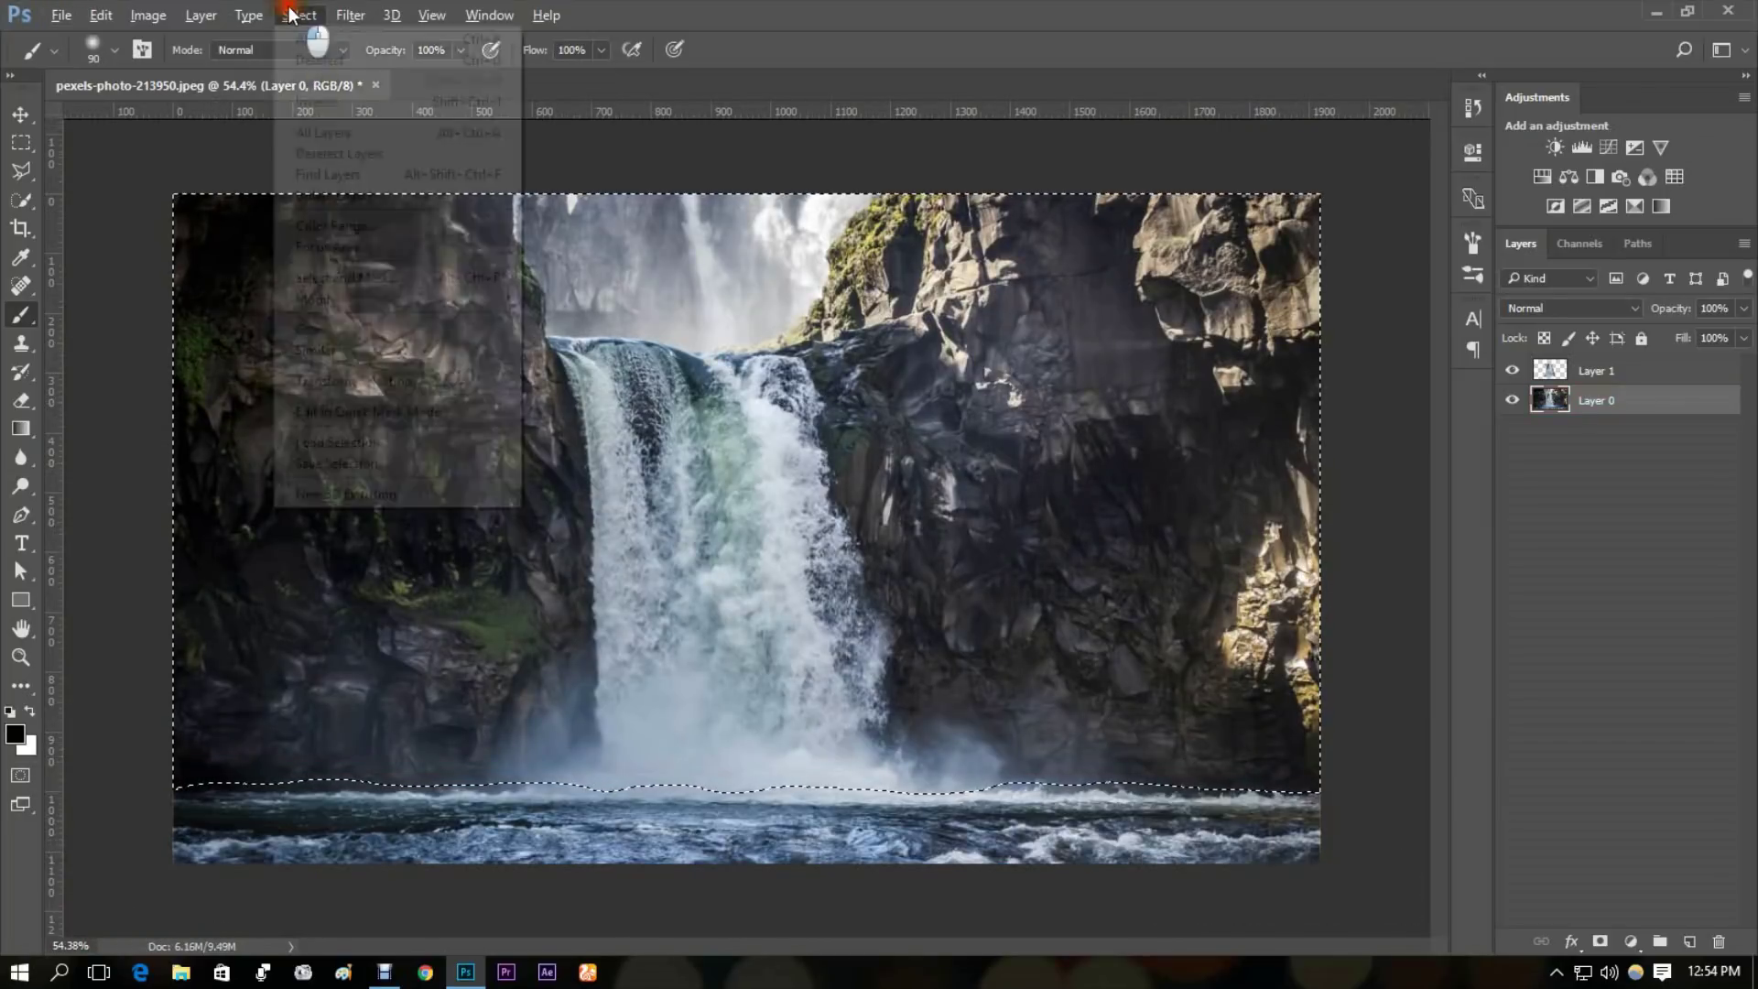
{"action": "left_click", "coordinate": [316, 102]}
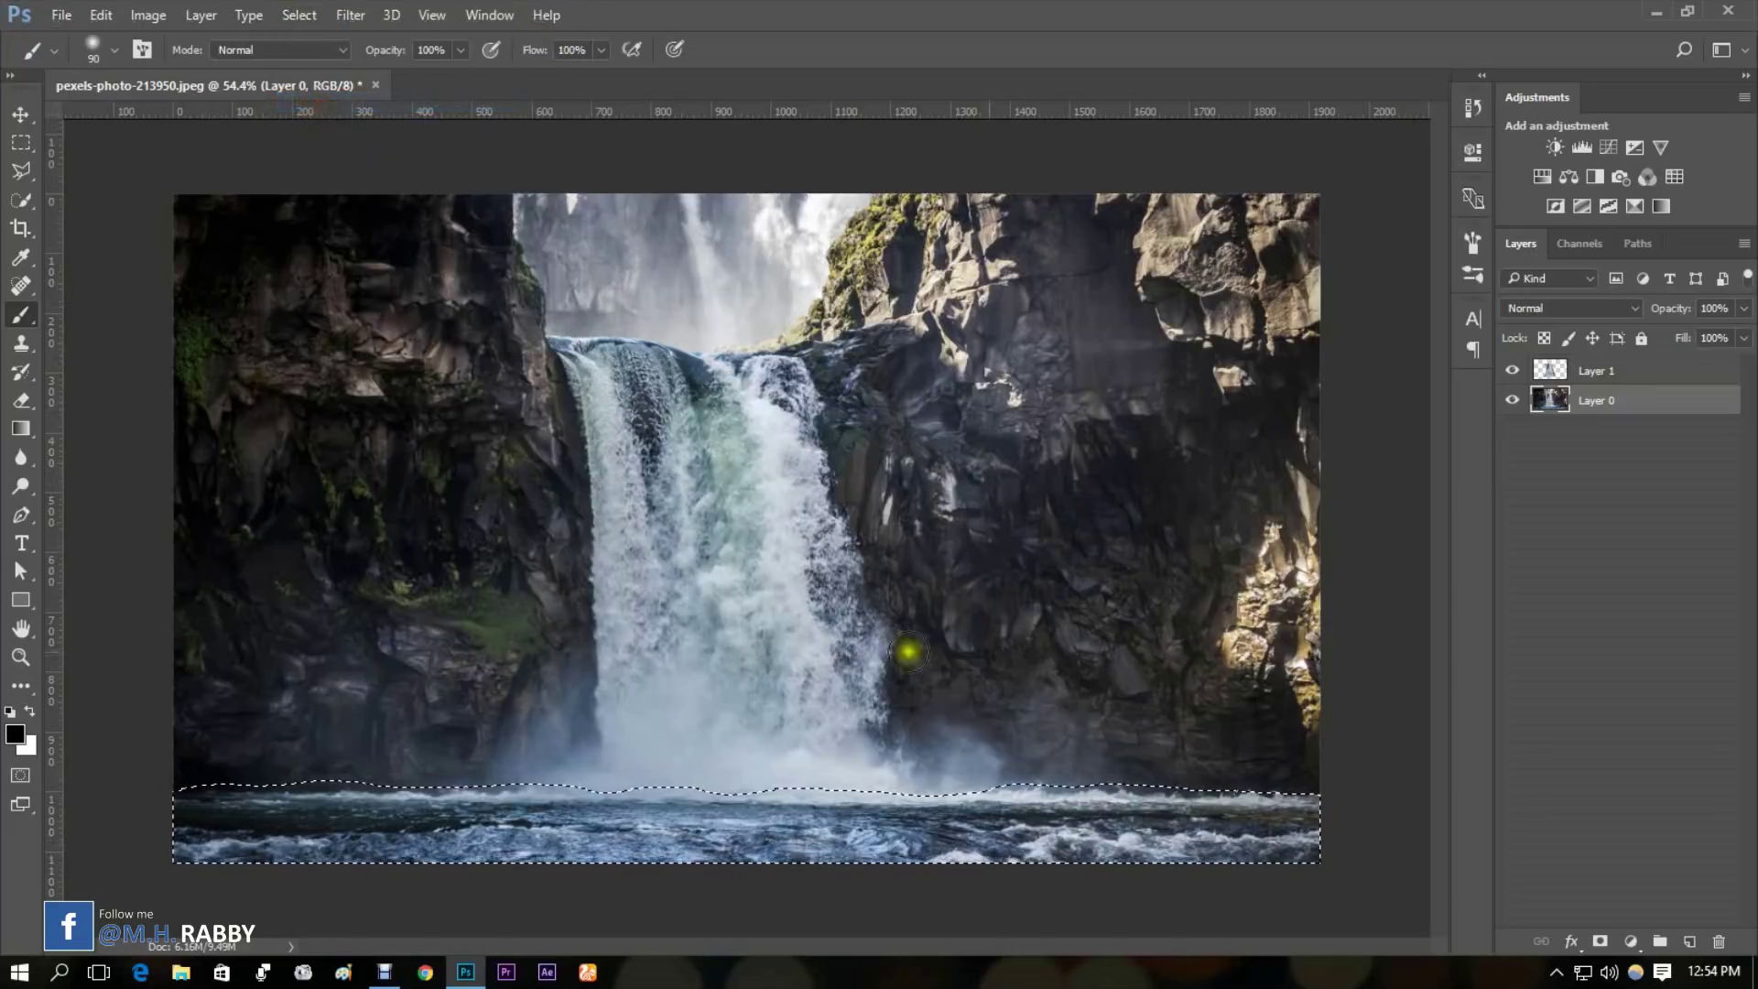
{"action": "key", "text": "ctrl+j"}
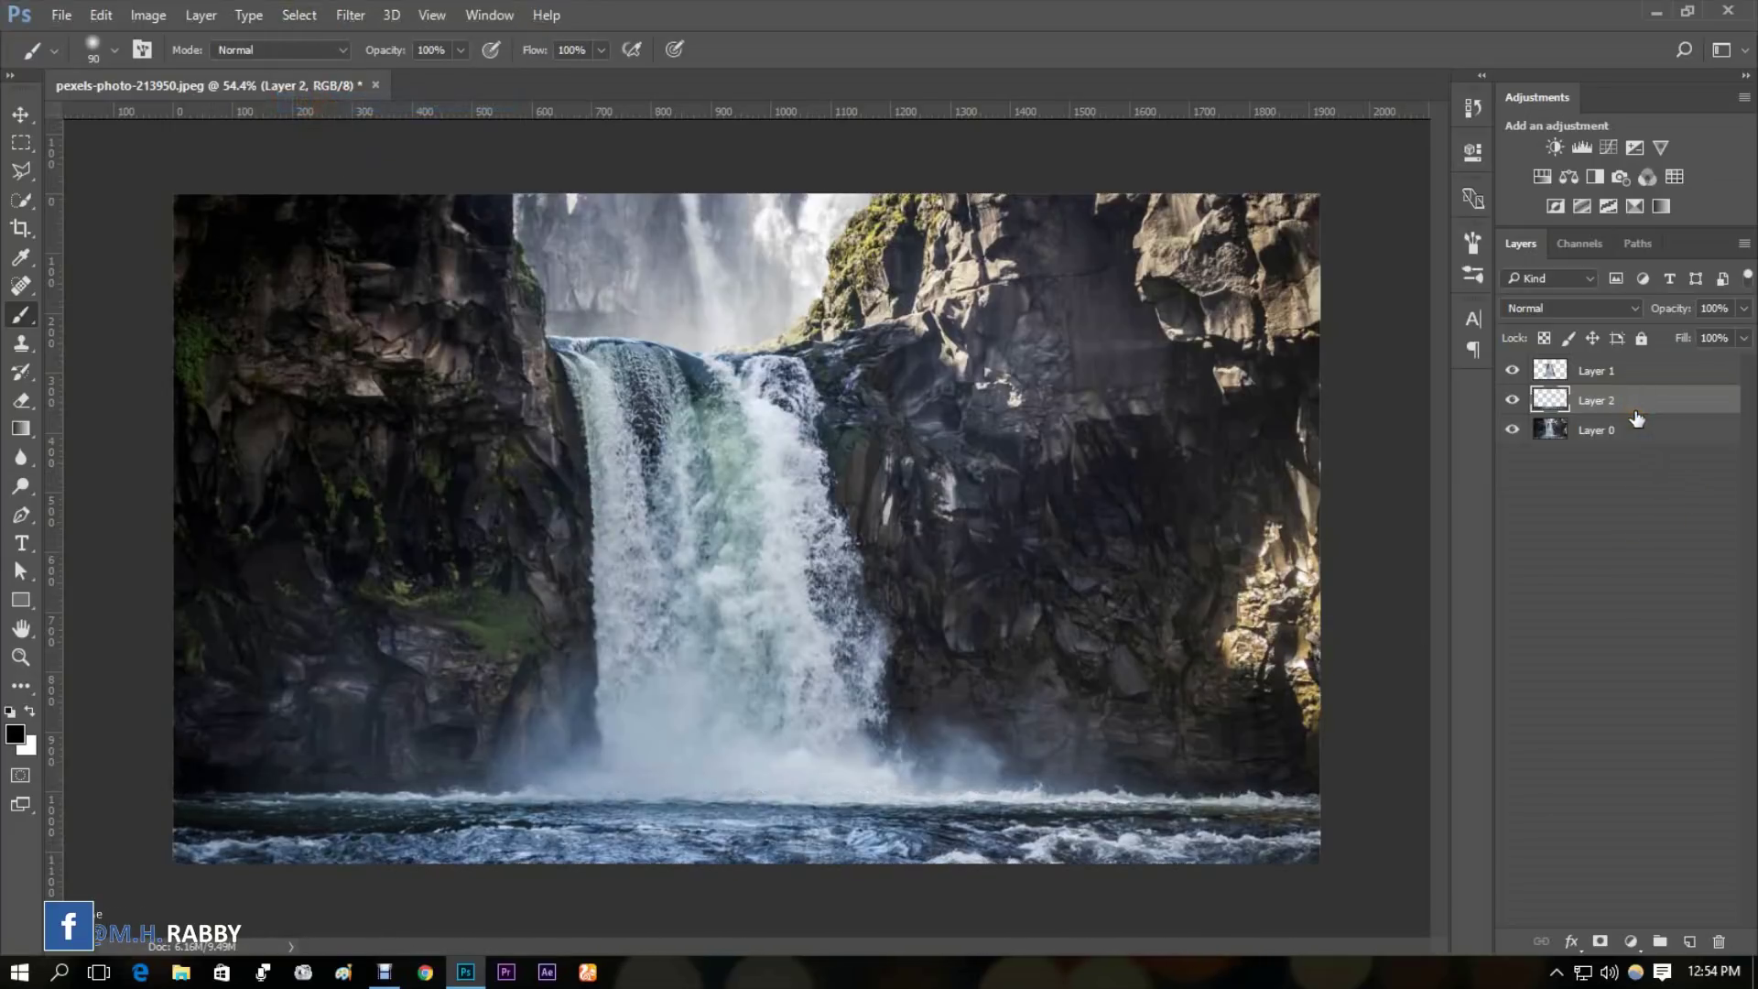
Step: Hide the other layers to check the river cutout, and move Layer 2 above Layer 1
{"action": "left_click", "coordinate": [1510, 425]}
{"action": "left_click", "coordinate": [1510, 369]}
{"action": "left_click", "coordinate": [1512, 400]}
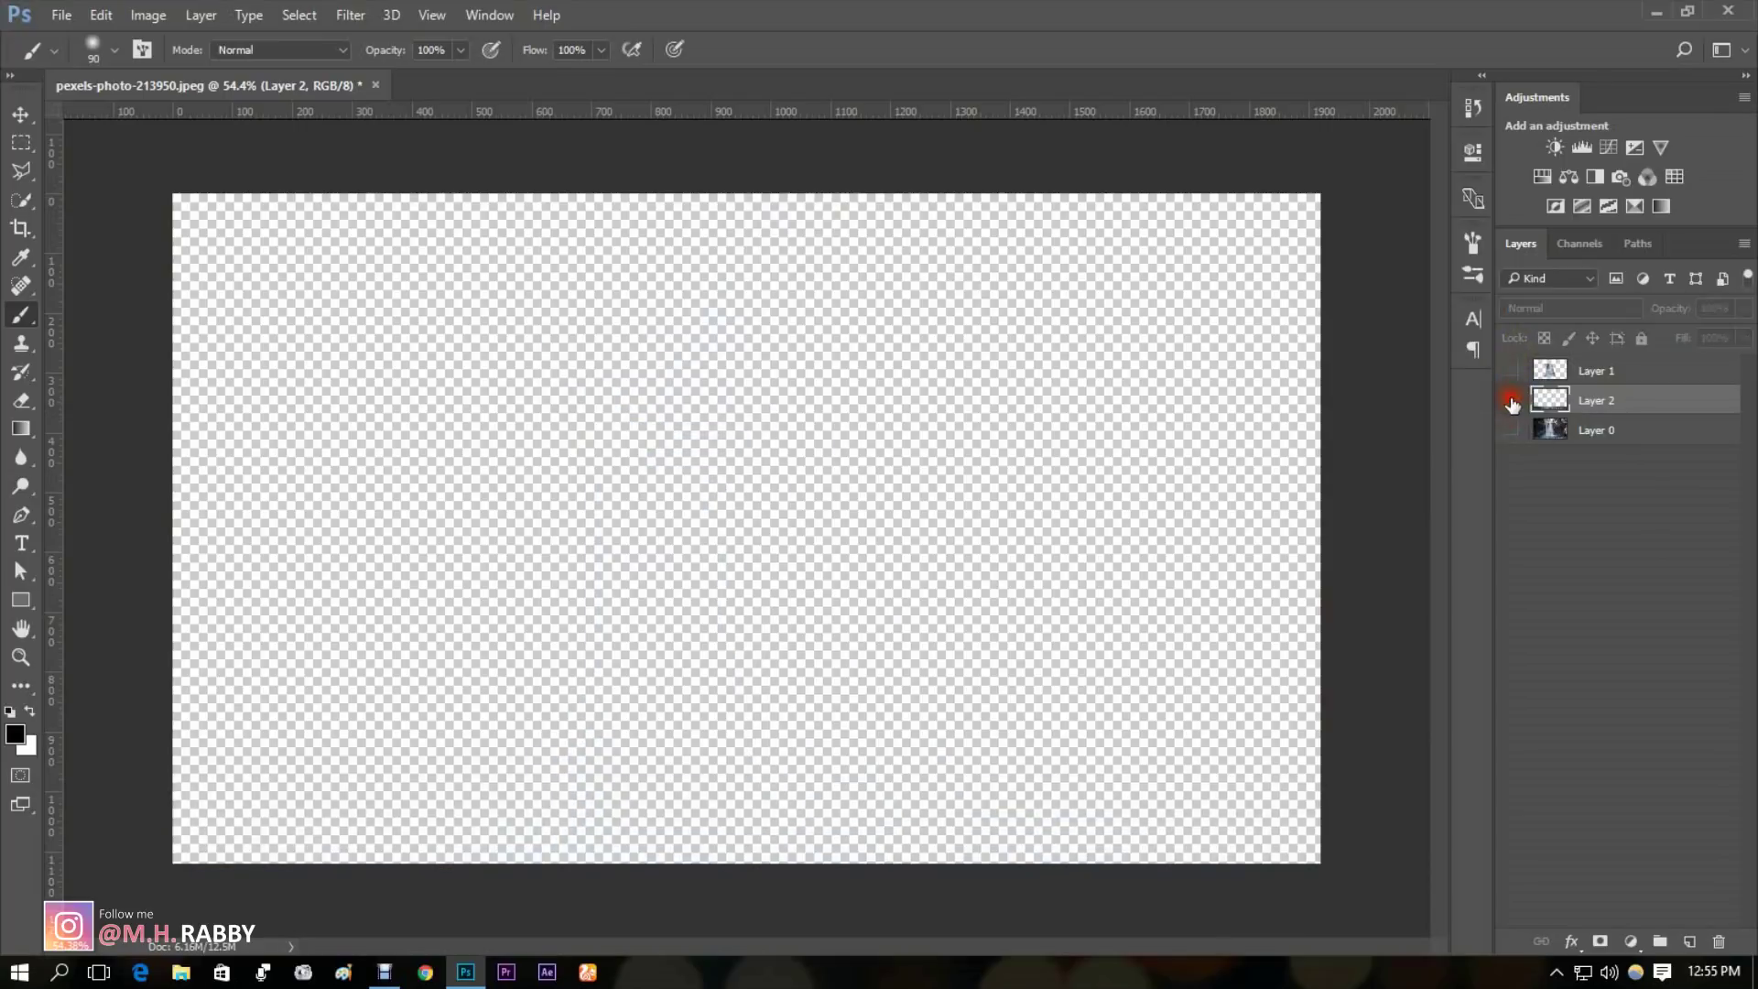
{"action": "left_click", "coordinate": [1512, 401]}
{"action": "double_click", "coordinate": [1595, 400]}
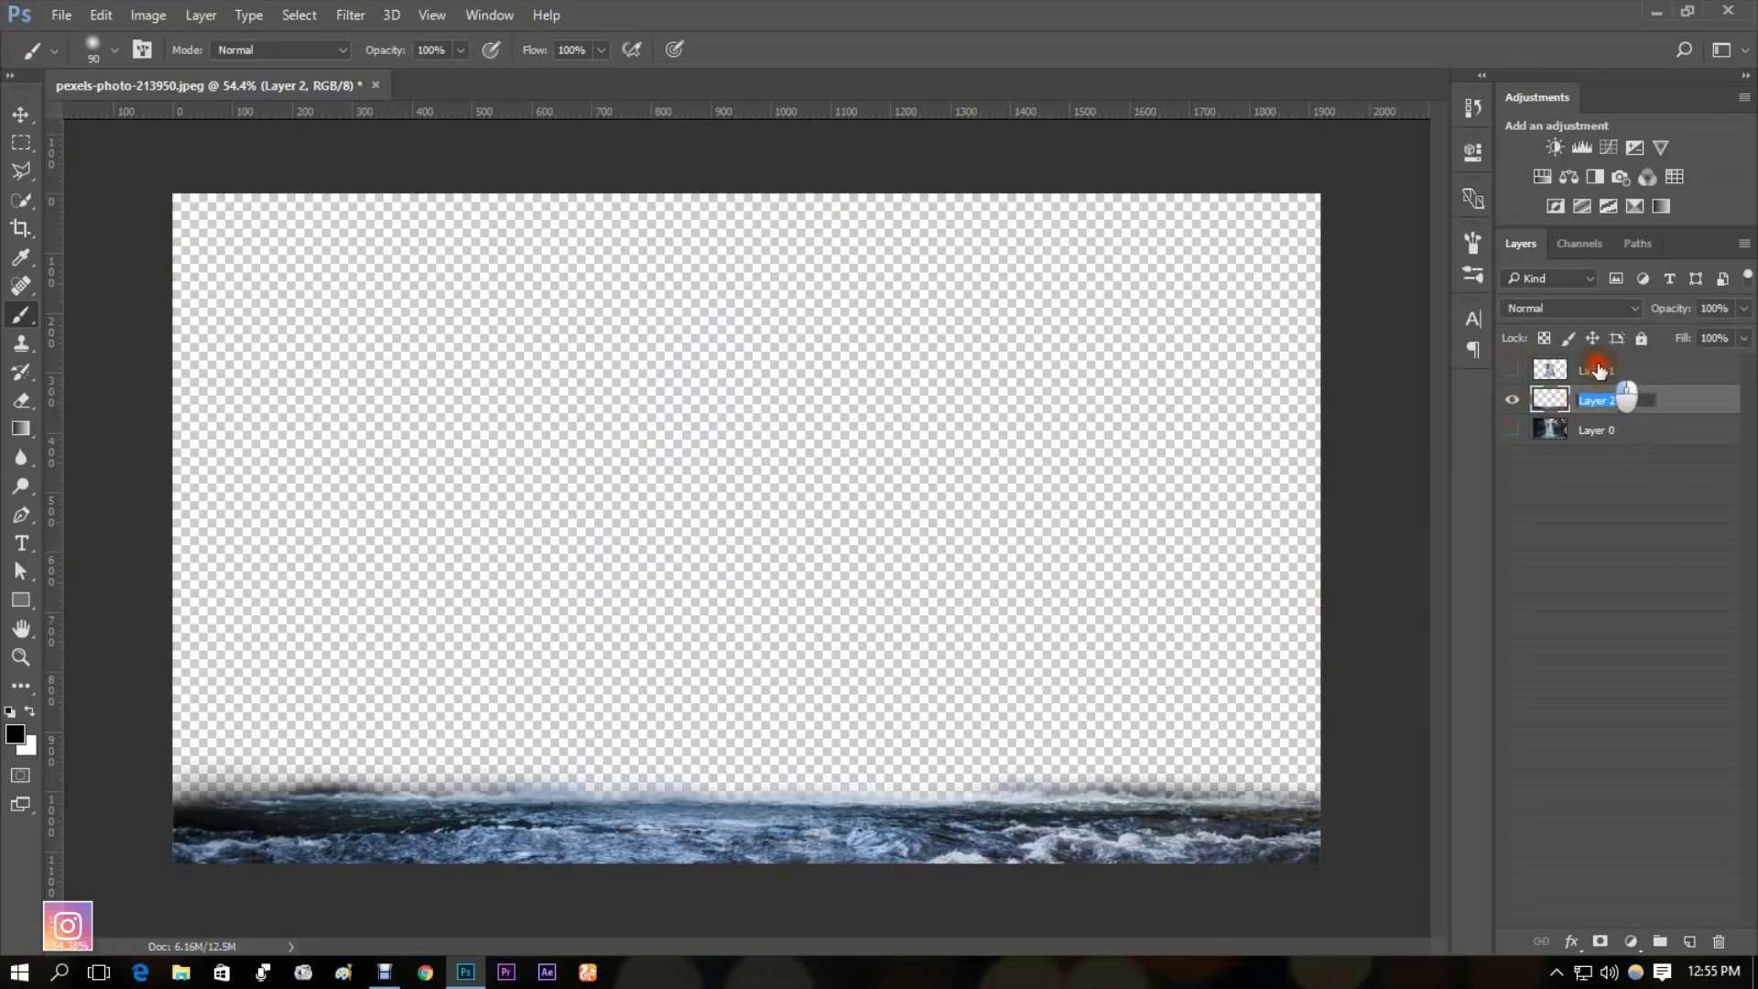
{"action": "left_click_drag", "start_coordinate": [1659, 405], "coordinate": [1633, 375]}
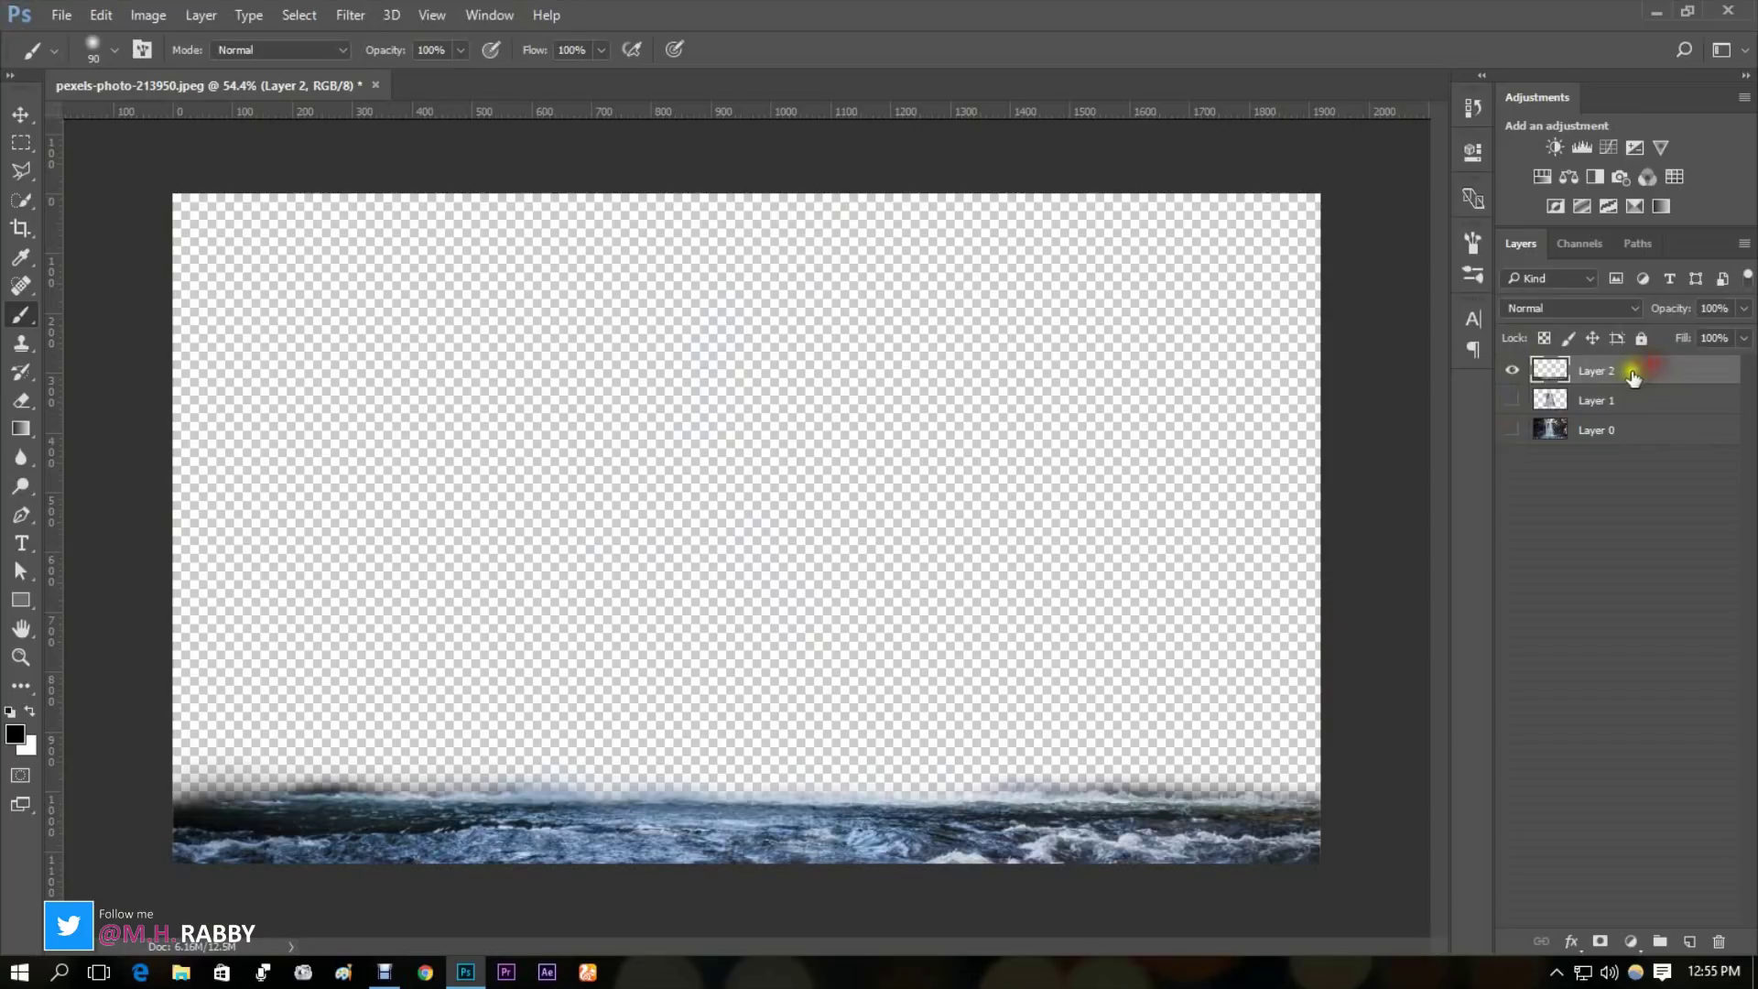
Step: Make the waterfall layer and the original image layer visible again
{"action": "left_click", "coordinate": [1512, 400]}
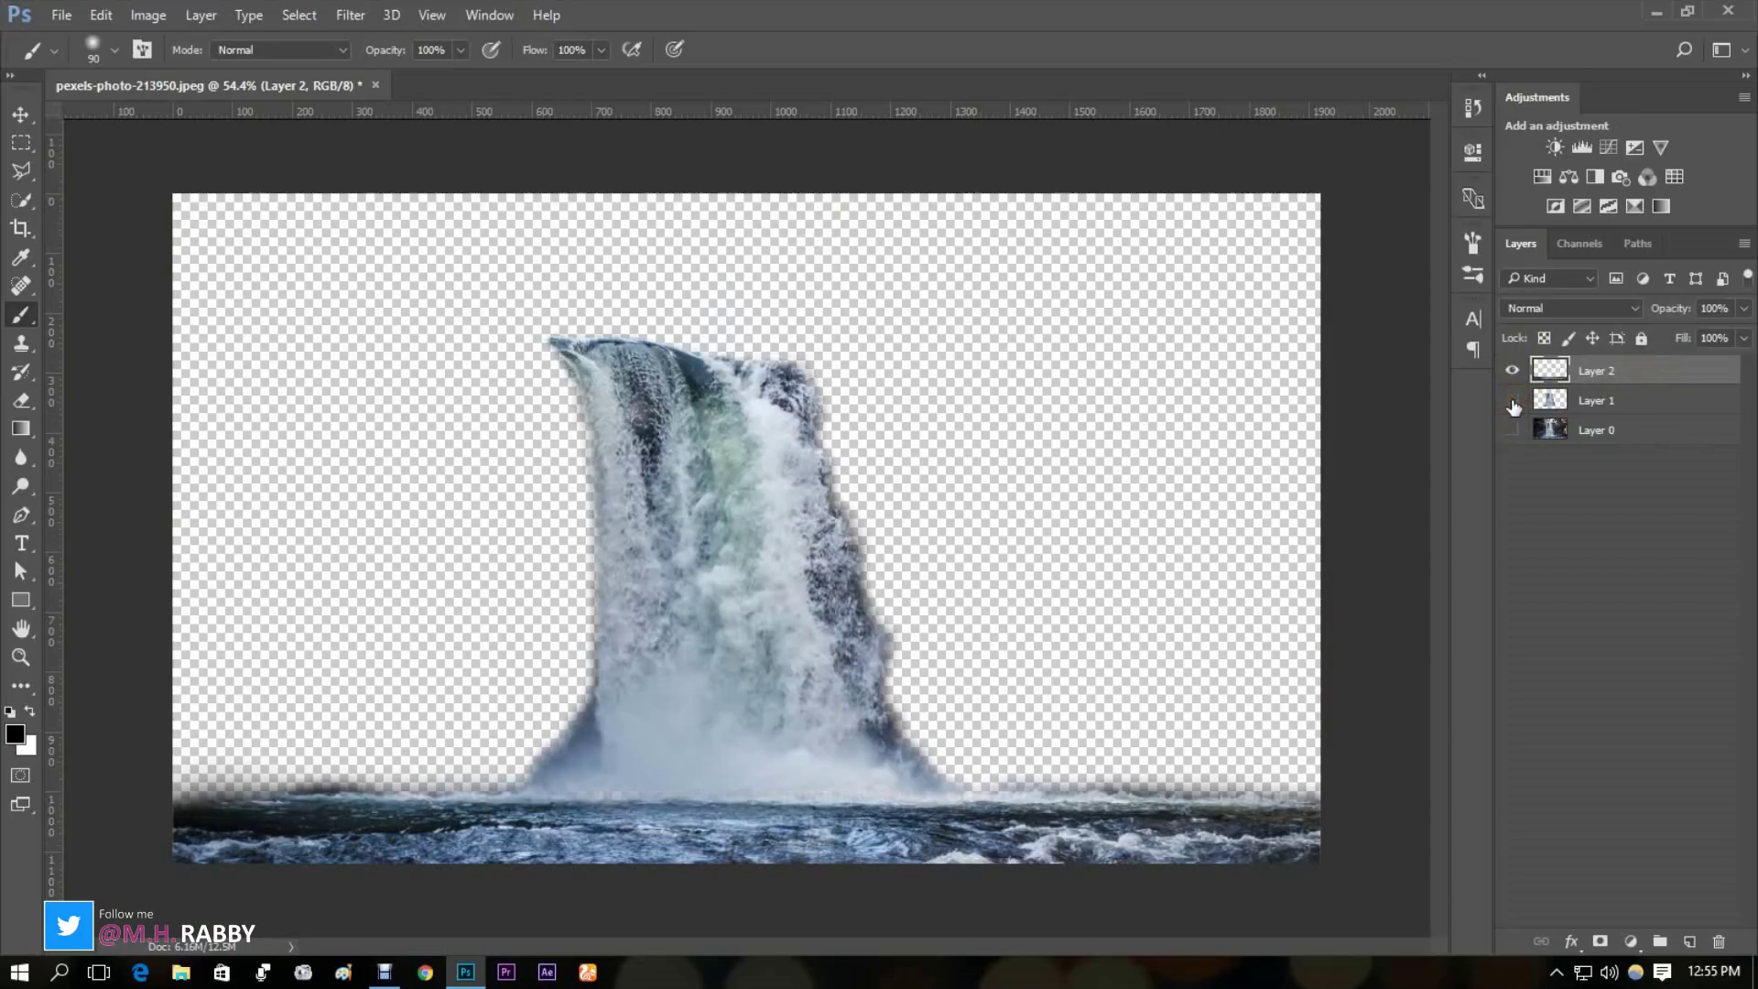
{"action": "left_click", "coordinate": [1512, 402]}
{"action": "left_click", "coordinate": [1512, 430]}
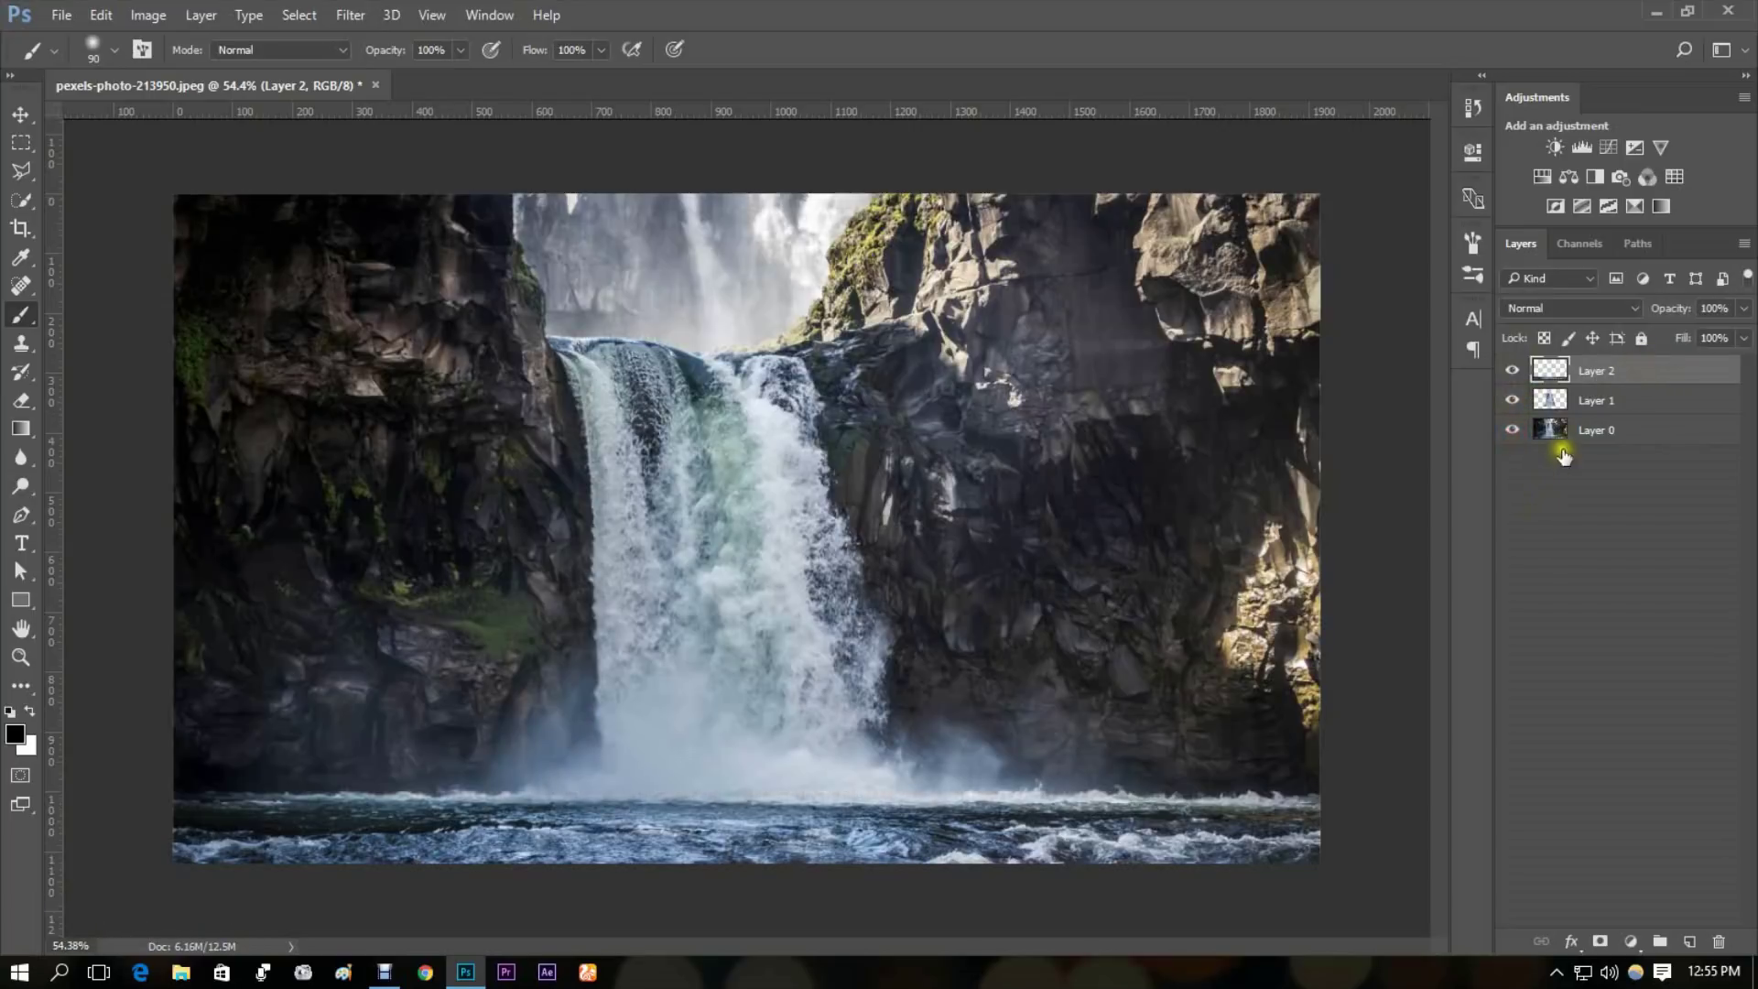
Step: Lock the transparent pixels of the original image layer, Layer 0
{"action": "left_click", "coordinate": [1579, 432]}
{"action": "right_click", "coordinate": [1598, 437]}
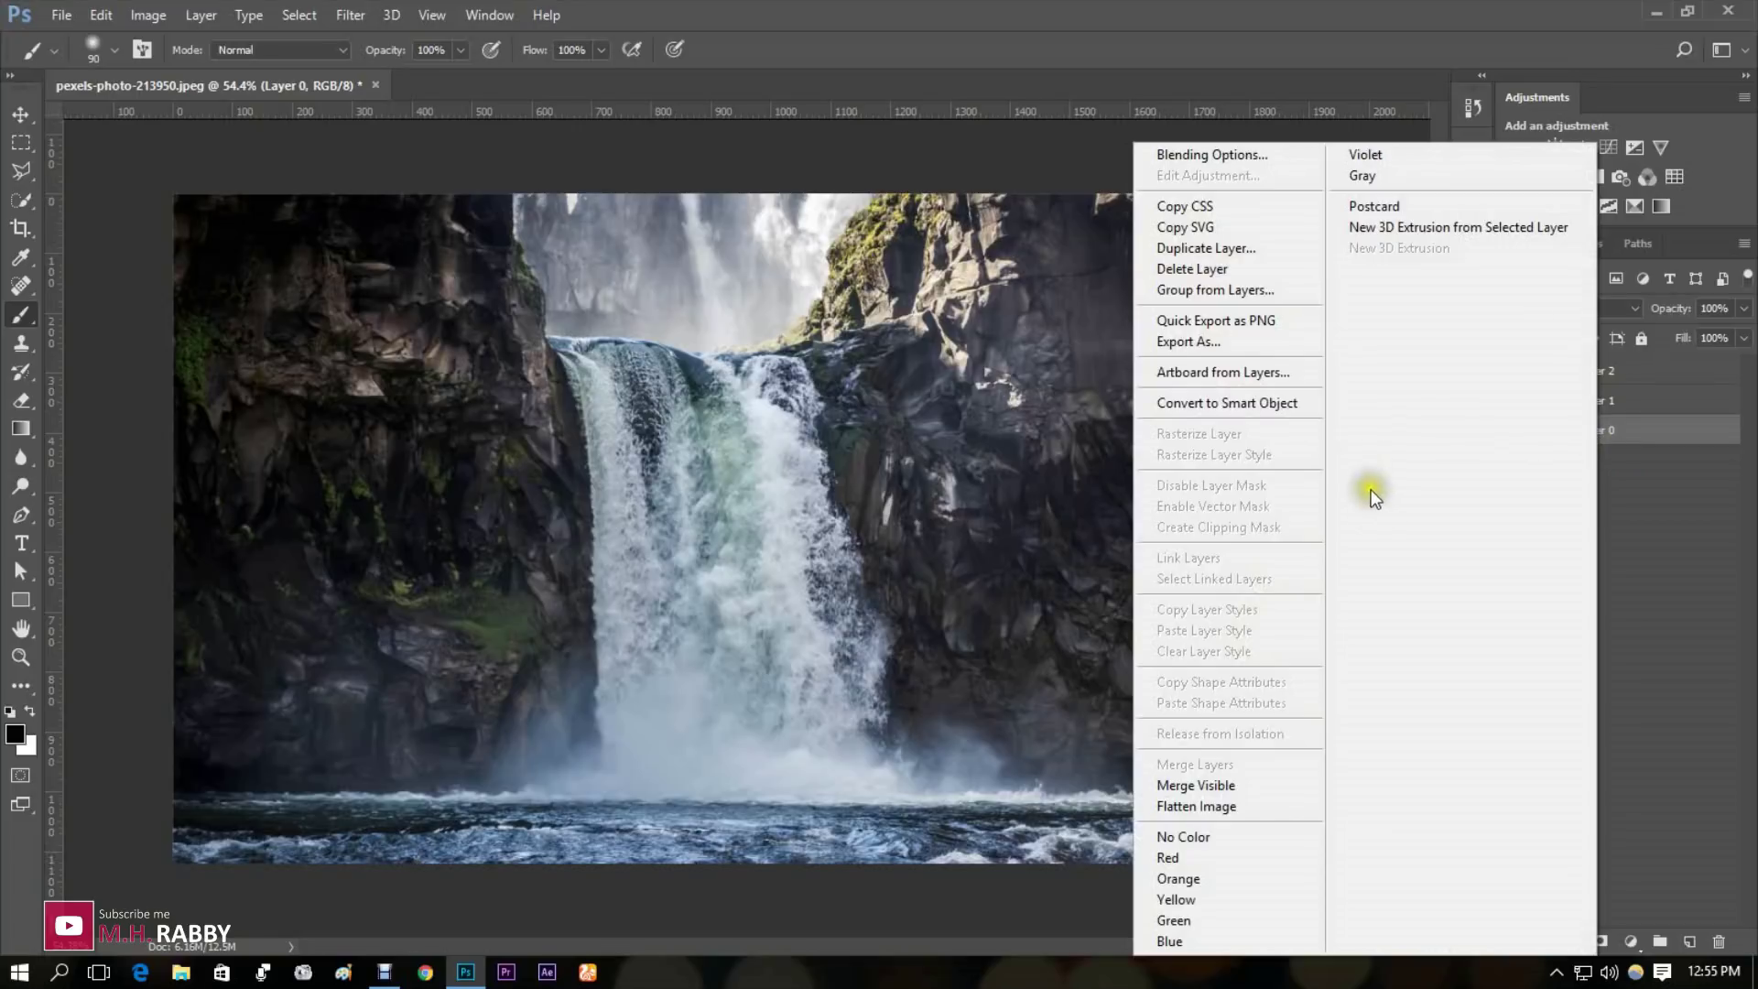
{"action": "left_click", "coordinate": [1313, 26]}
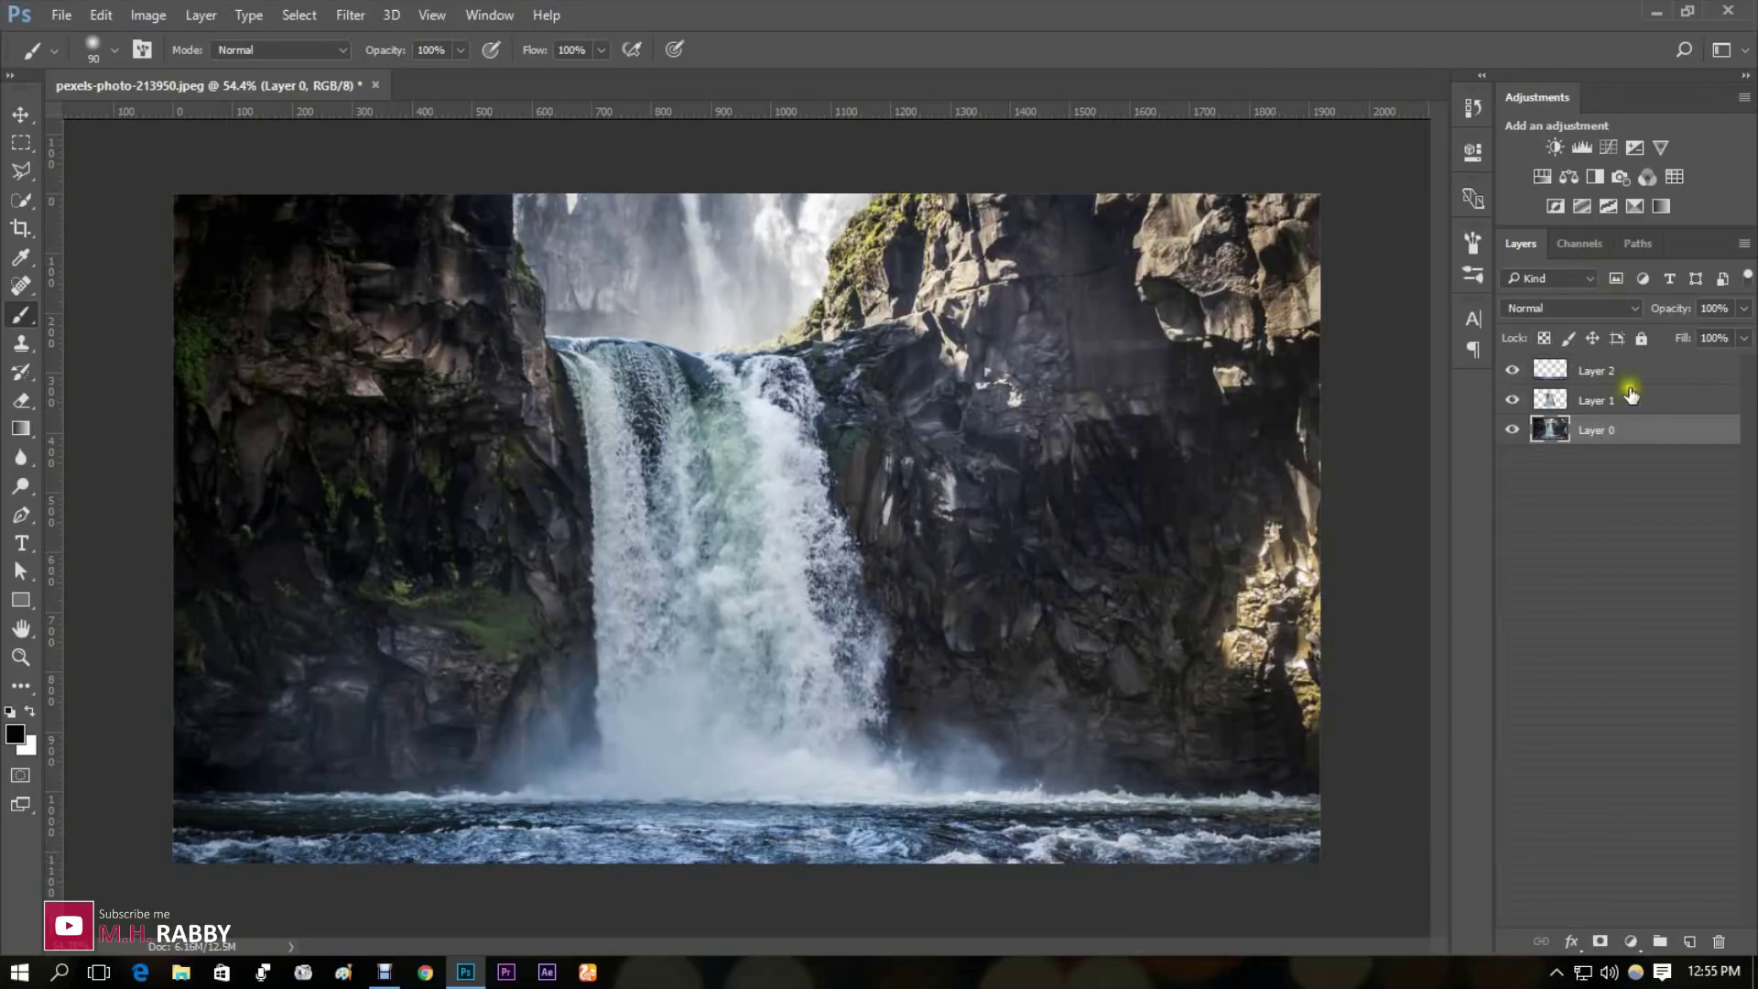
{"action": "left_click", "coordinate": [1543, 339]}
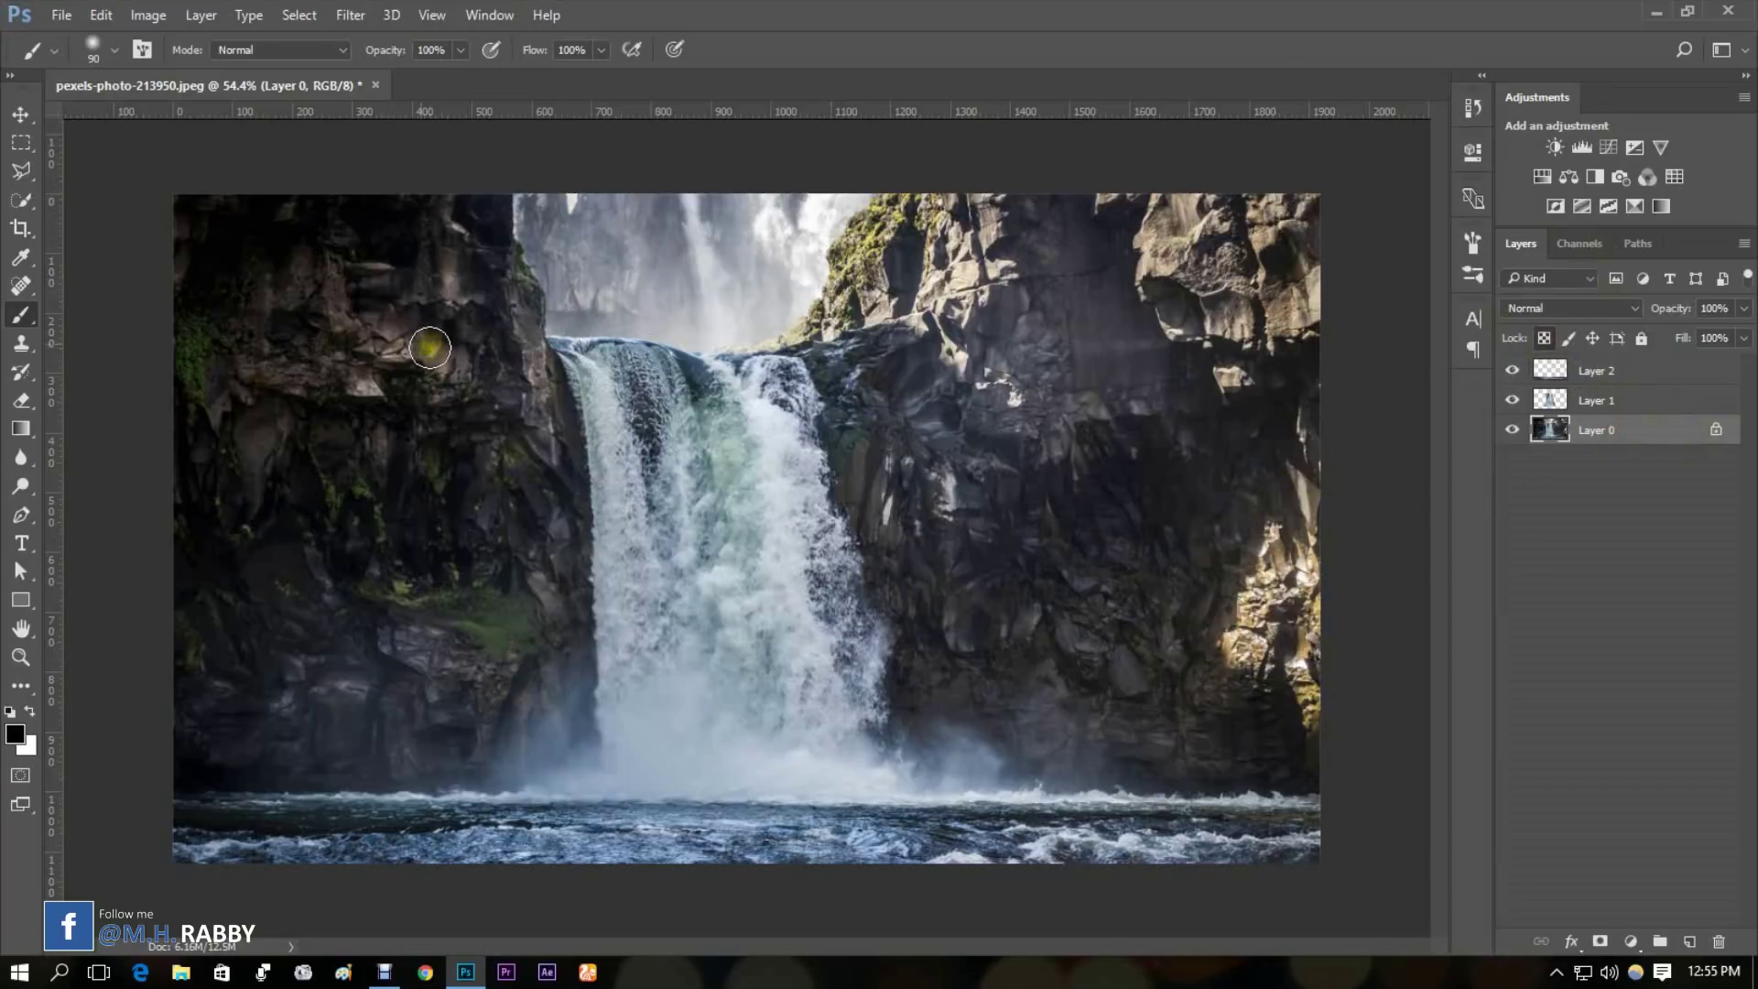
Step: Select the waterfall layer, Layer 1, and create a video timeline for the document
{"action": "left_click", "coordinate": [1557, 402]}
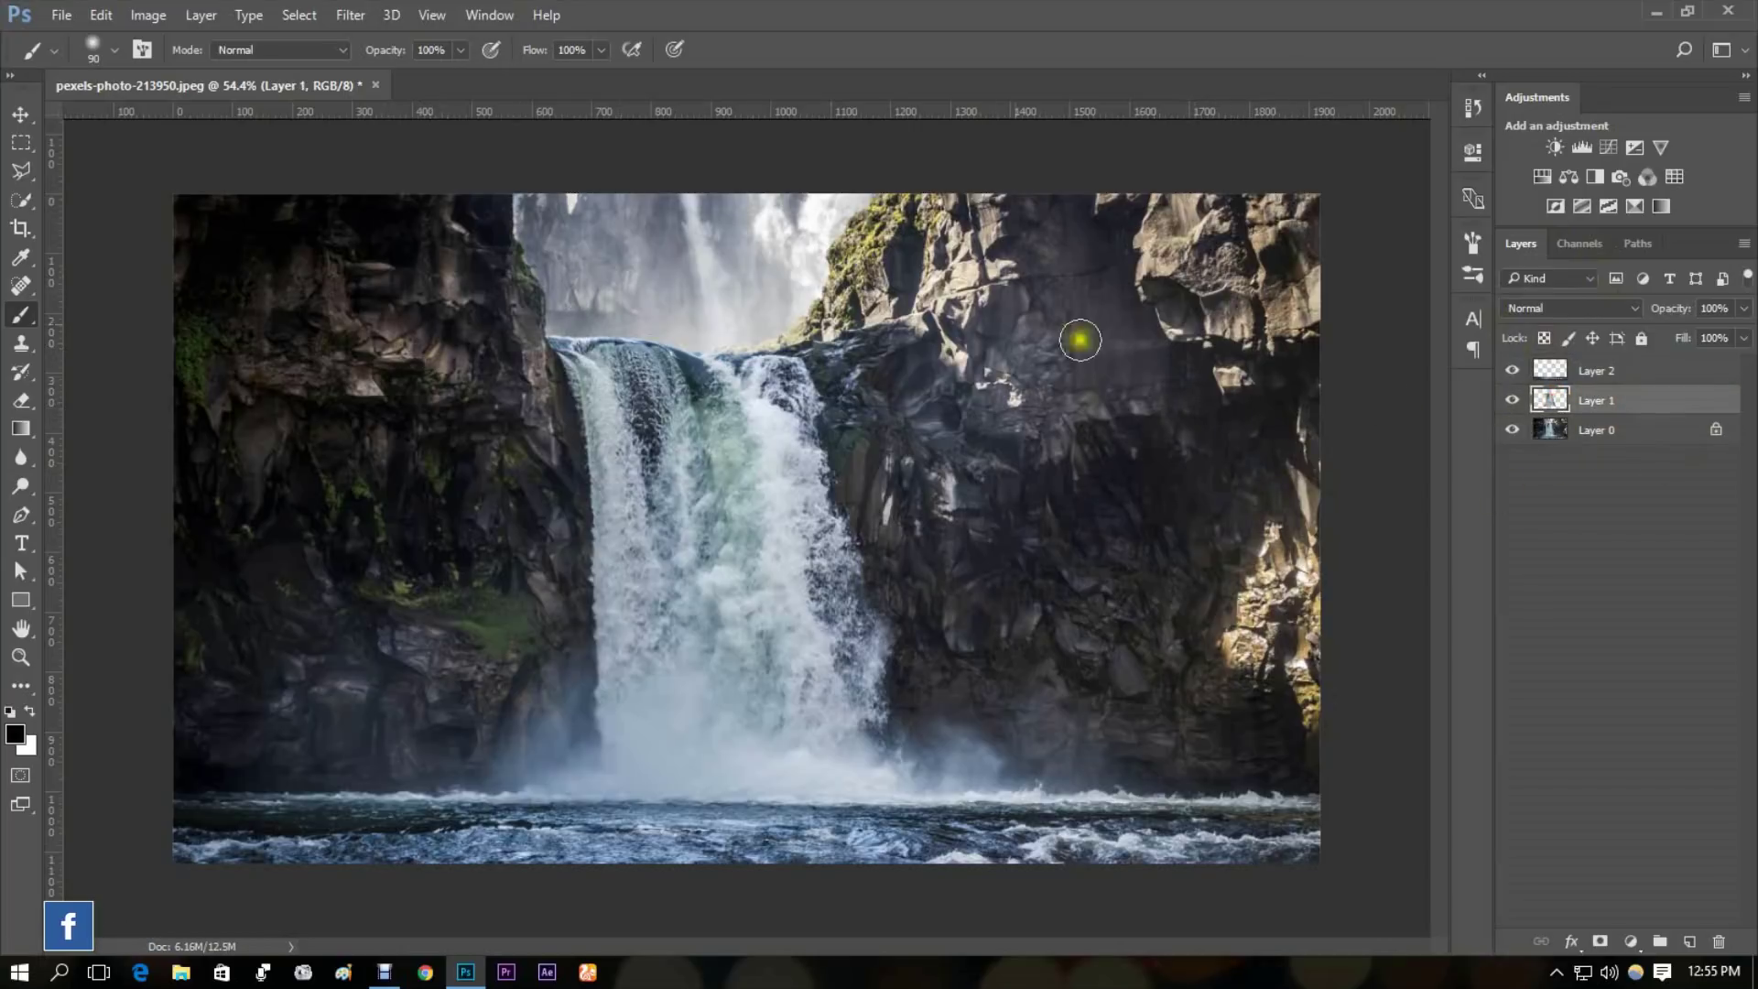
{"action": "left_click", "coordinate": [489, 15]}
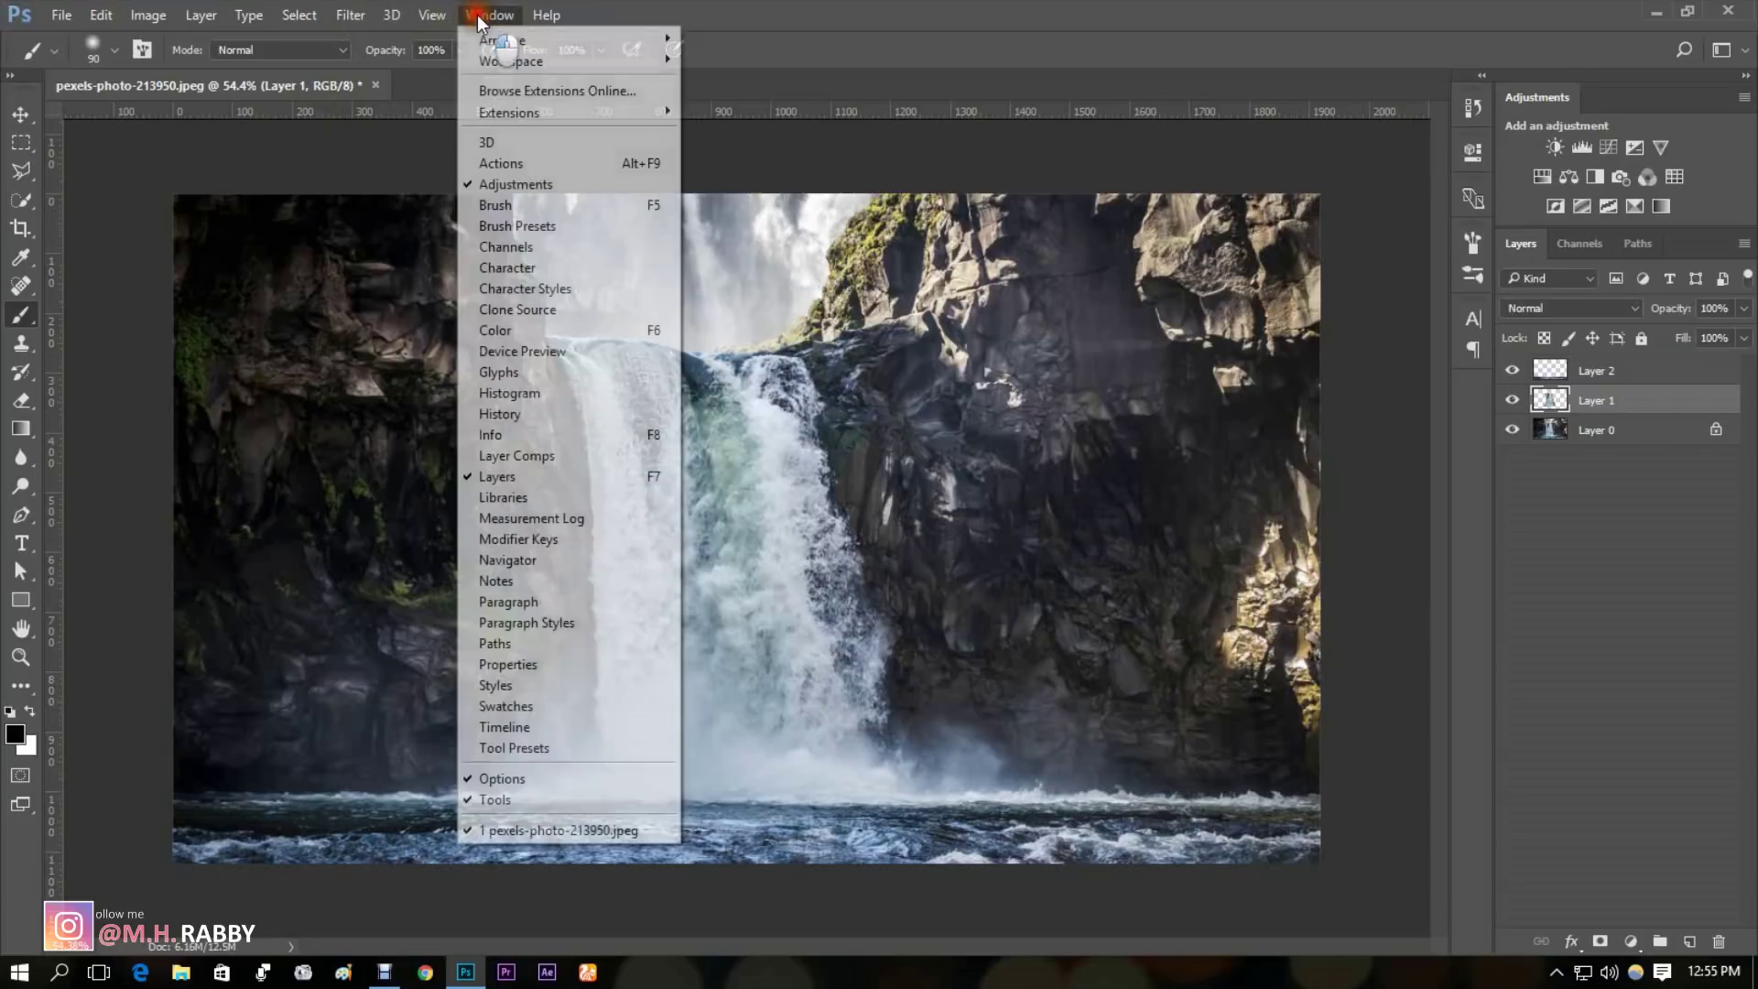
{"action": "left_click", "coordinate": [499, 727]}
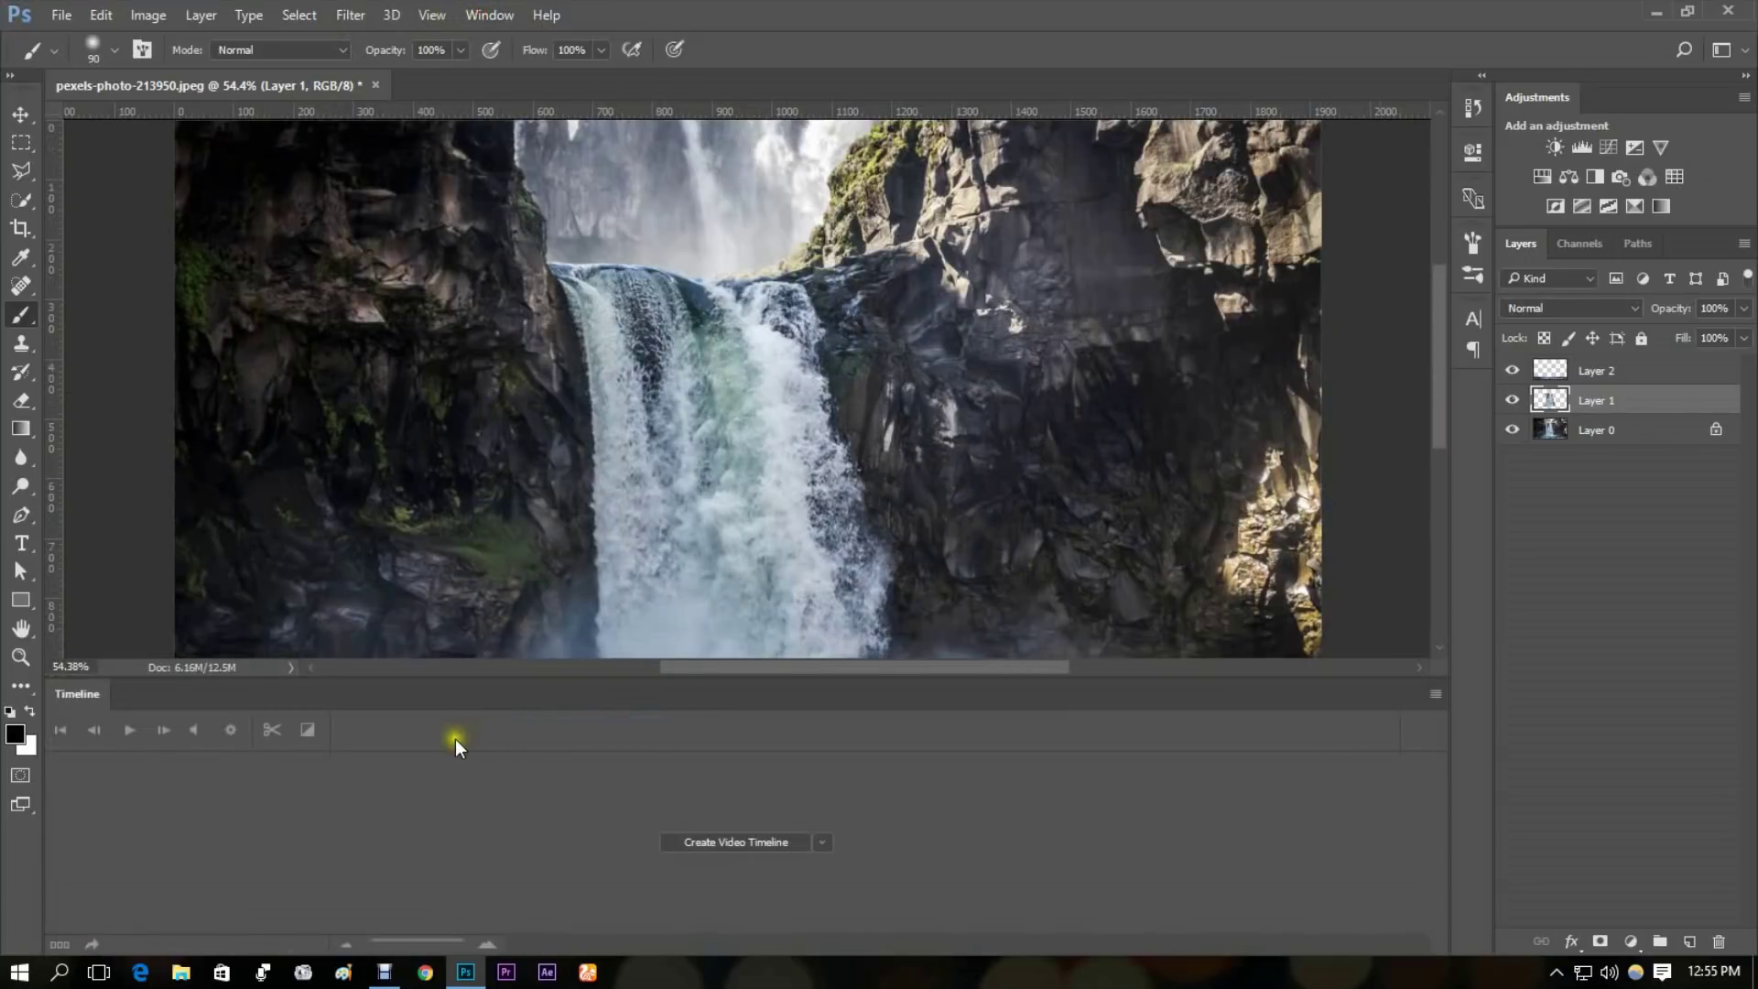
{"action": "left_click", "coordinate": [714, 840]}
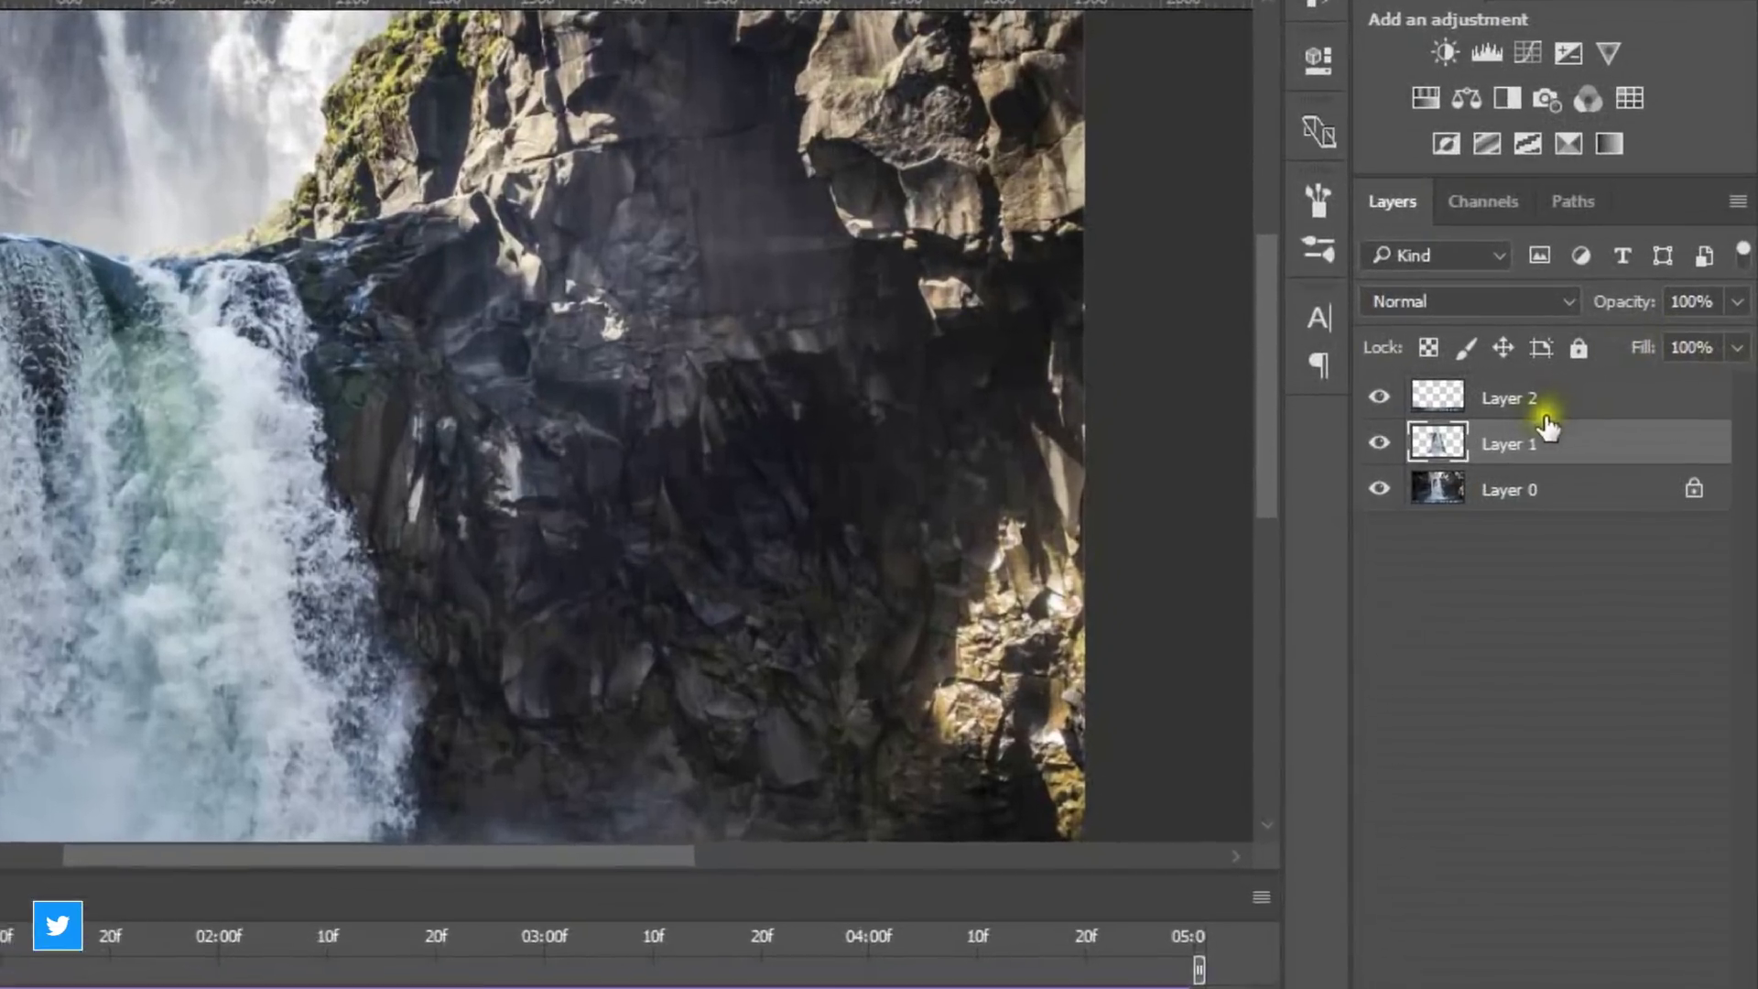
Step: Convert the waterfall layer, Layer 1, and the river layer, Layer 2, to smart objects
{"action": "right_click", "coordinate": [1616, 395]}
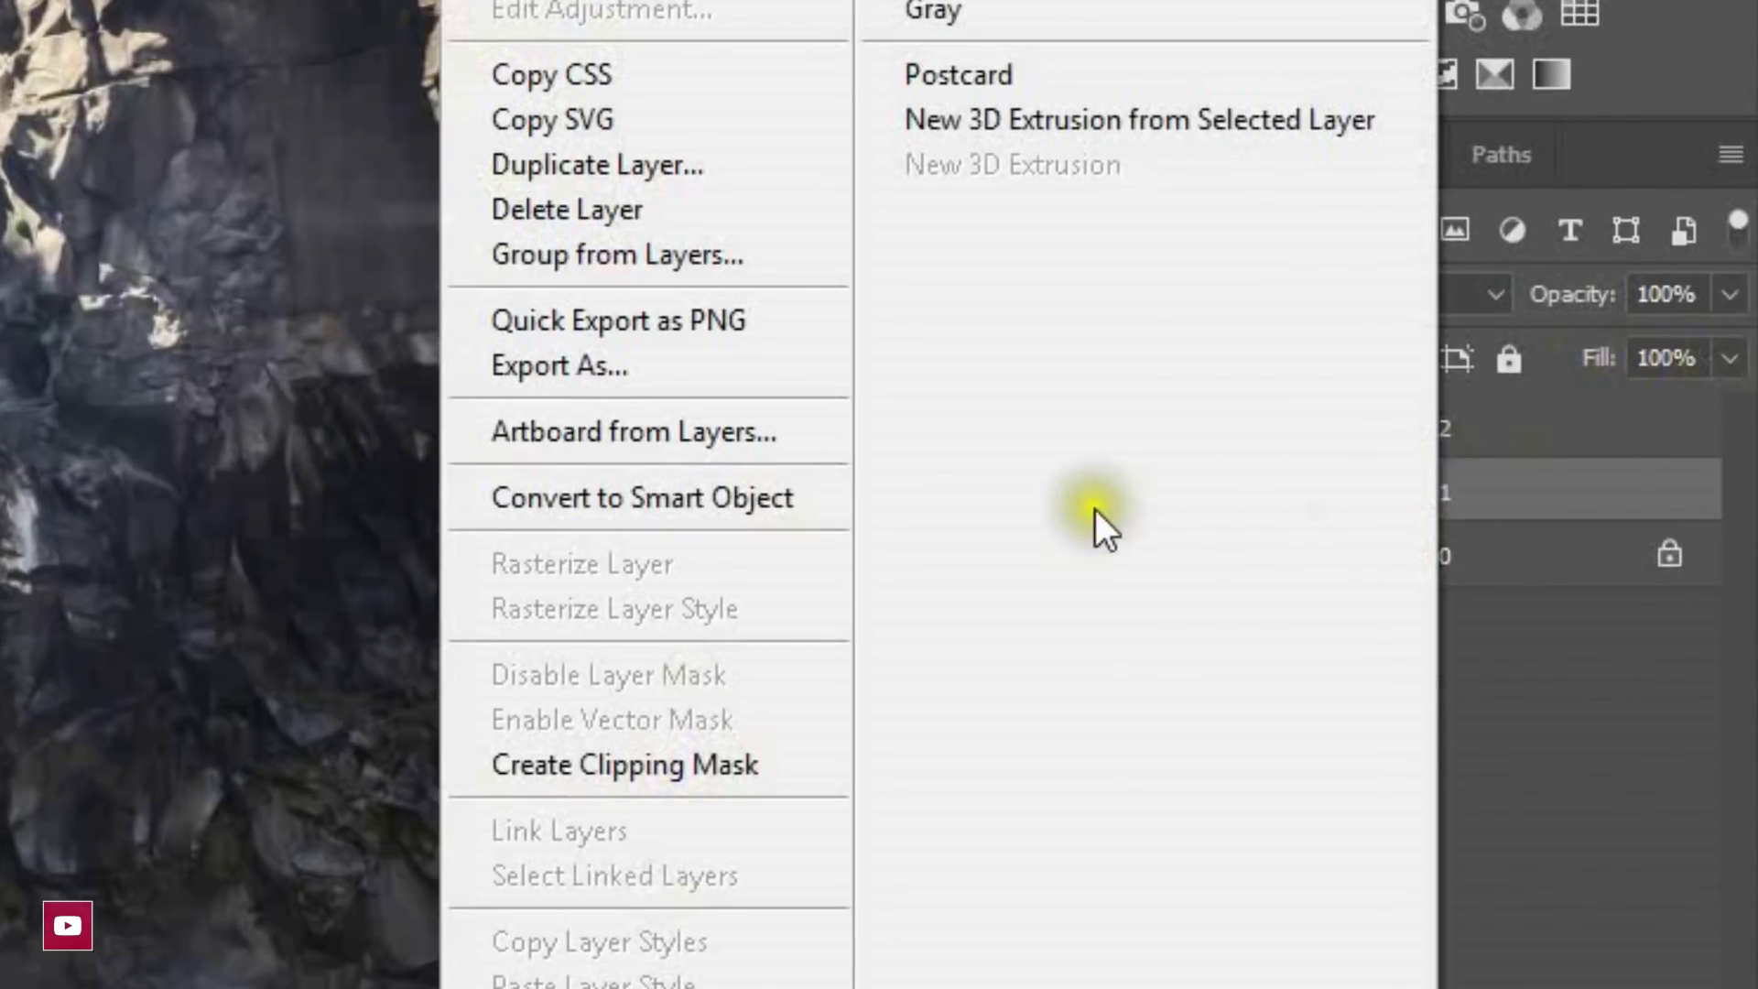
{"action": "left_click", "coordinate": [688, 498]}
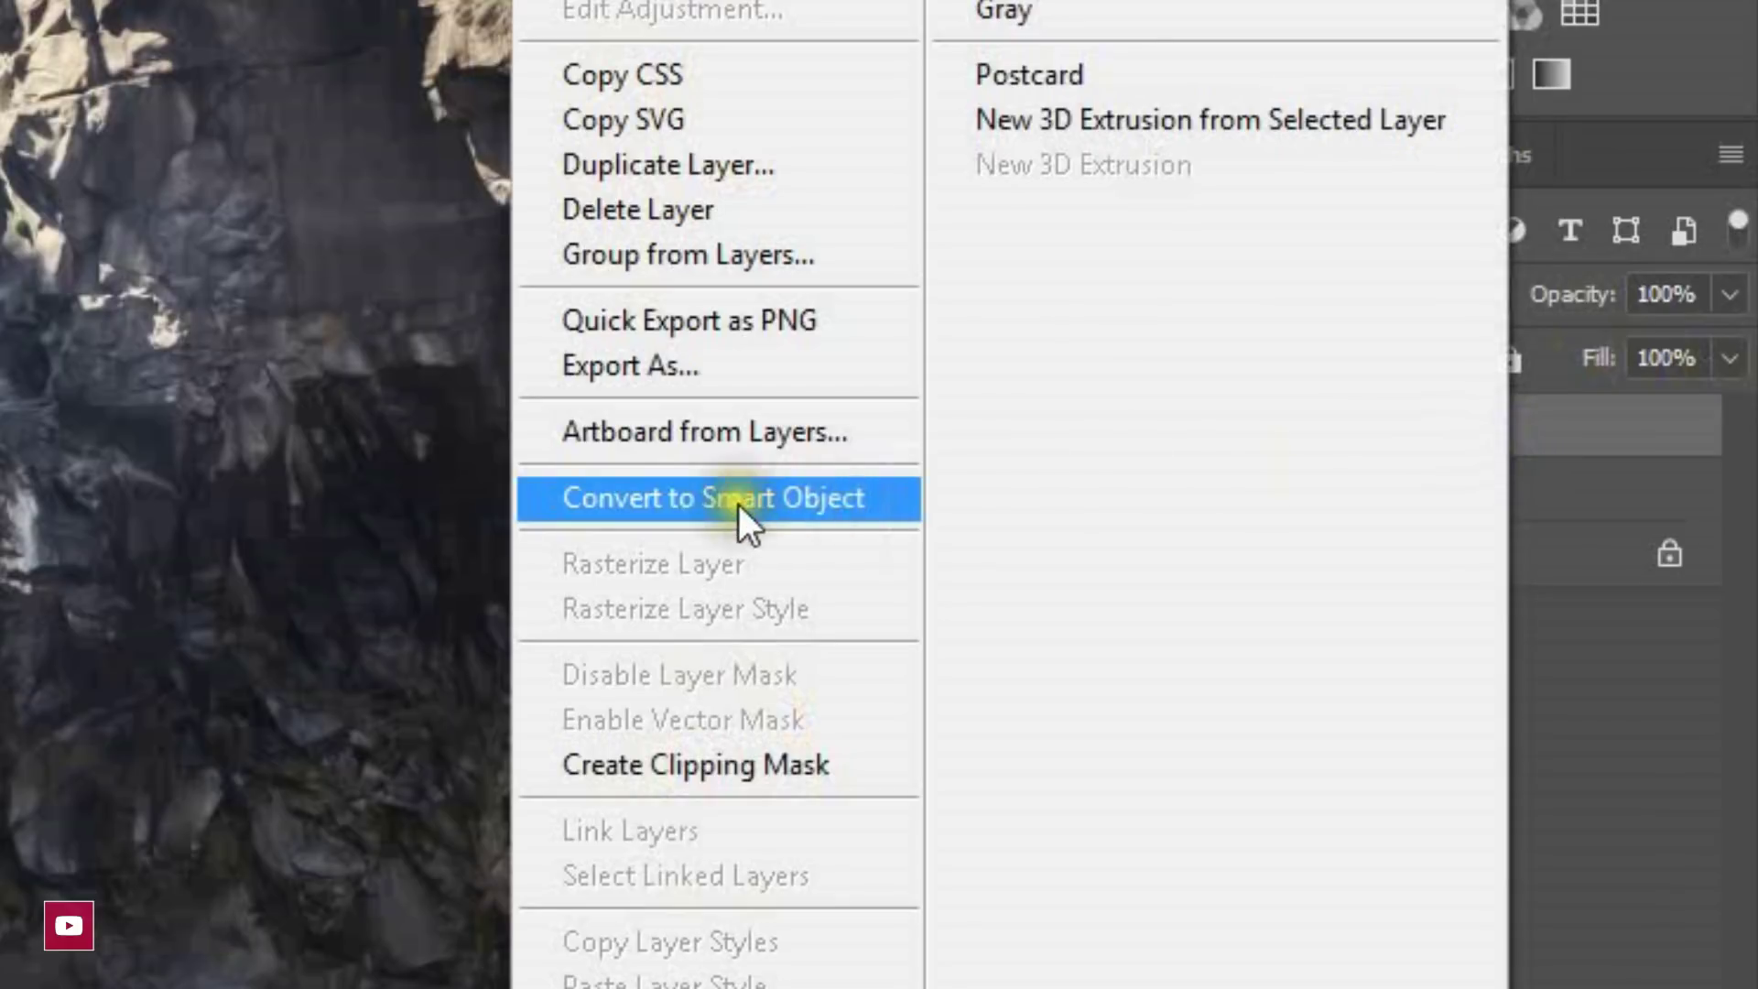
{"action": "left_click", "coordinate": [705, 502]}
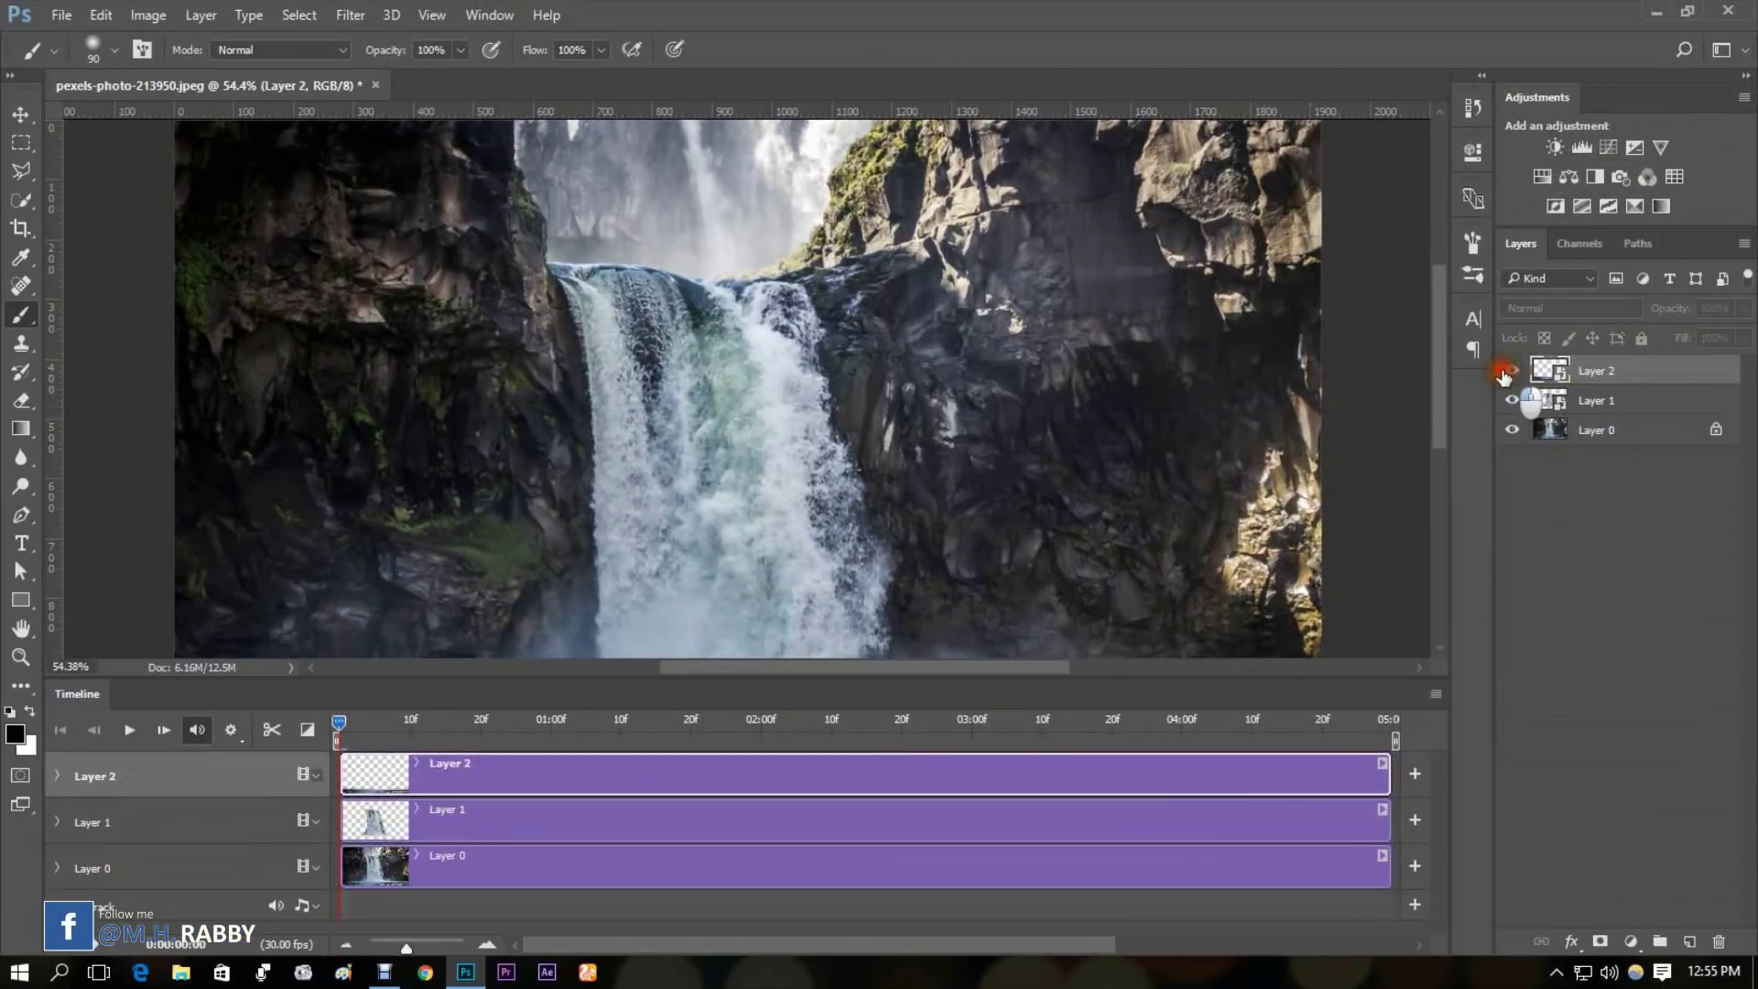
{"action": "left_click", "coordinate": [1466, 417]}
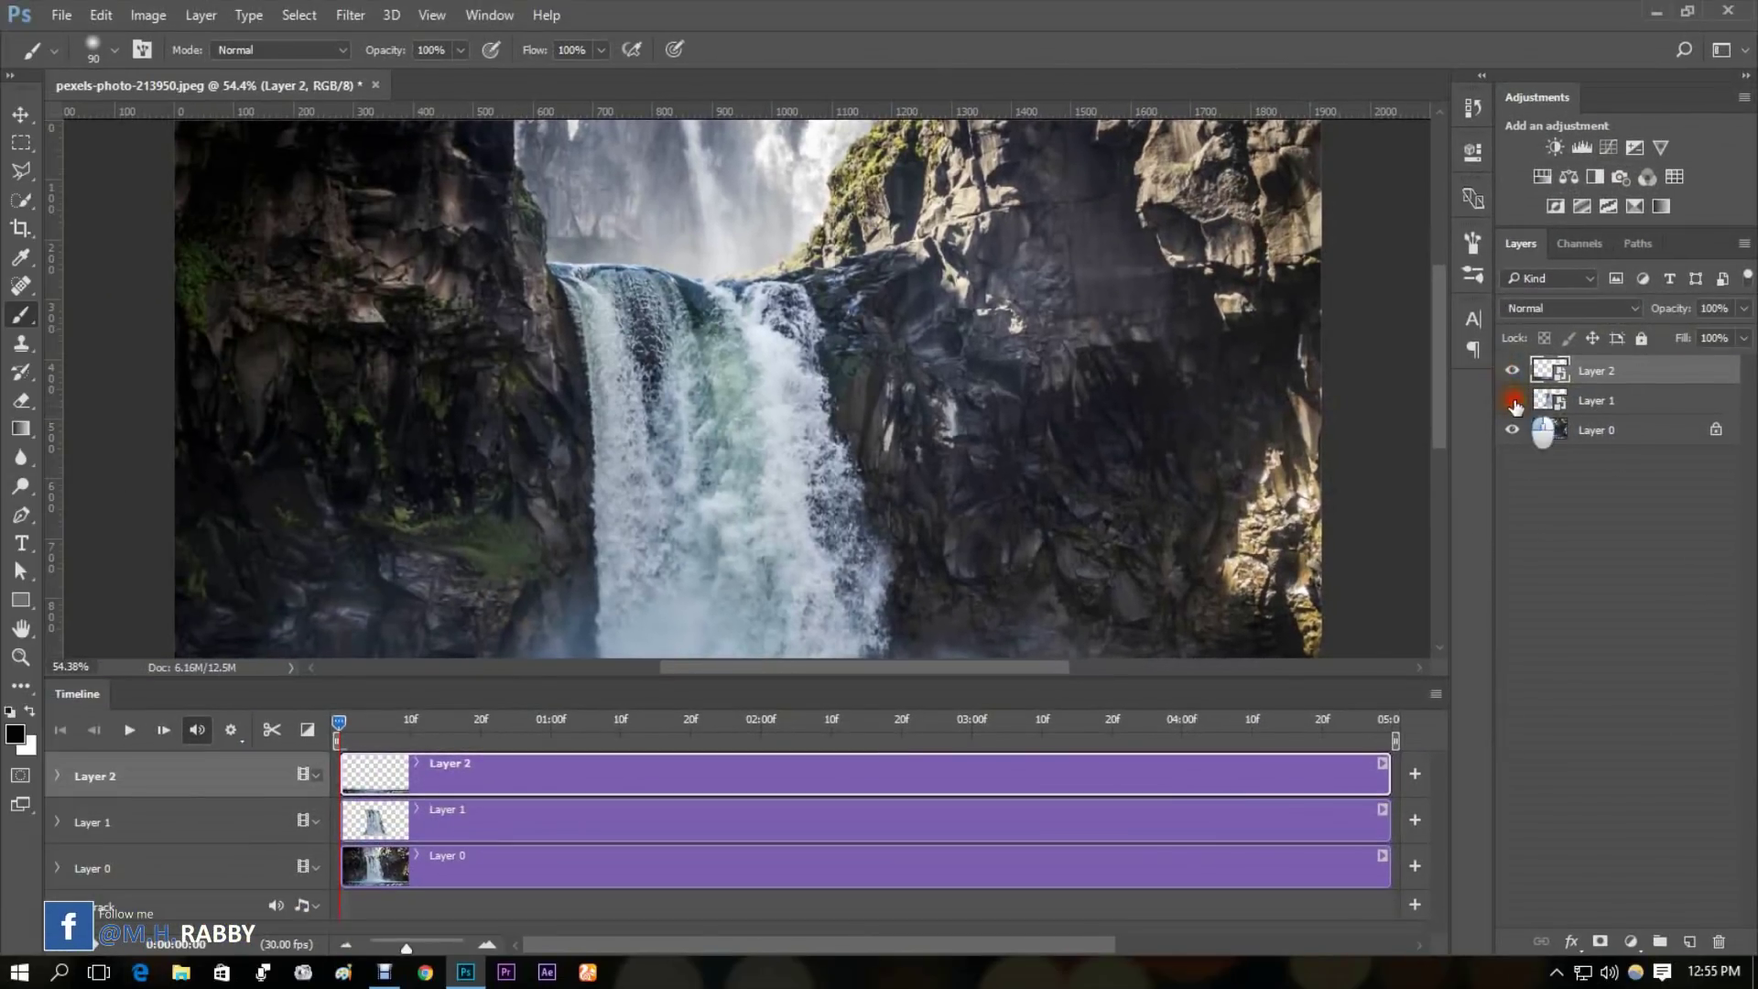
{"action": "left_click", "coordinate": [1565, 400]}
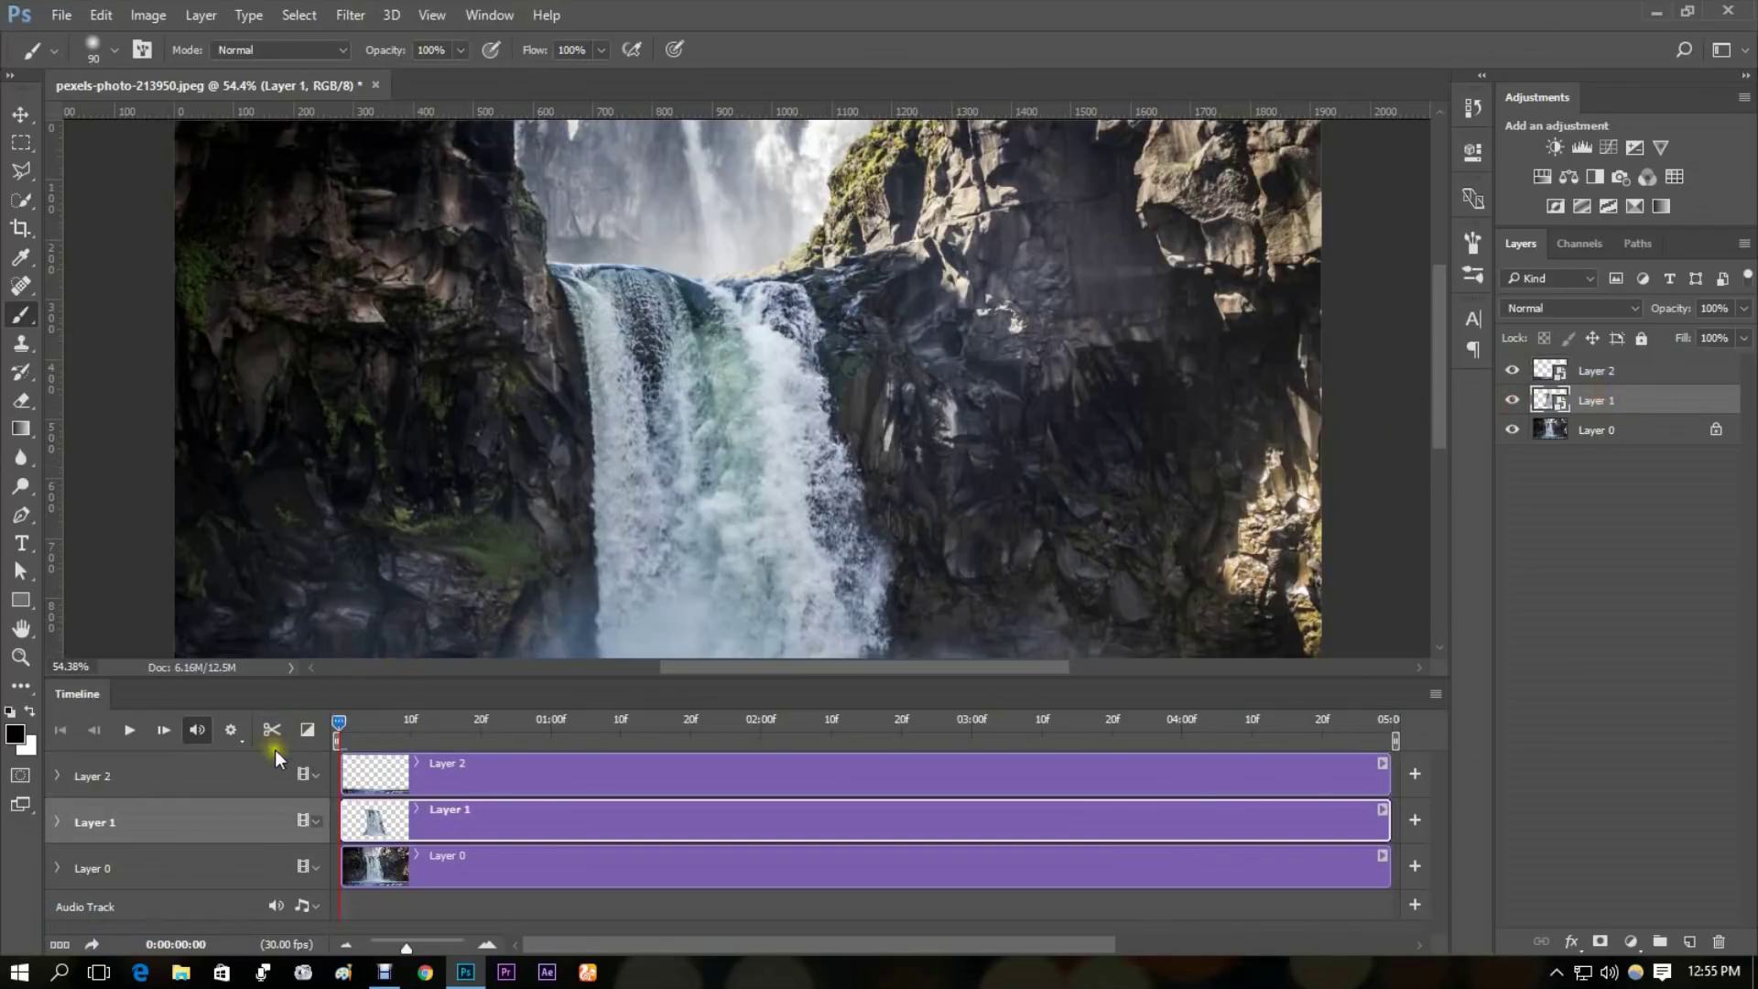
{"action": "left_click", "coordinate": [153, 779]}
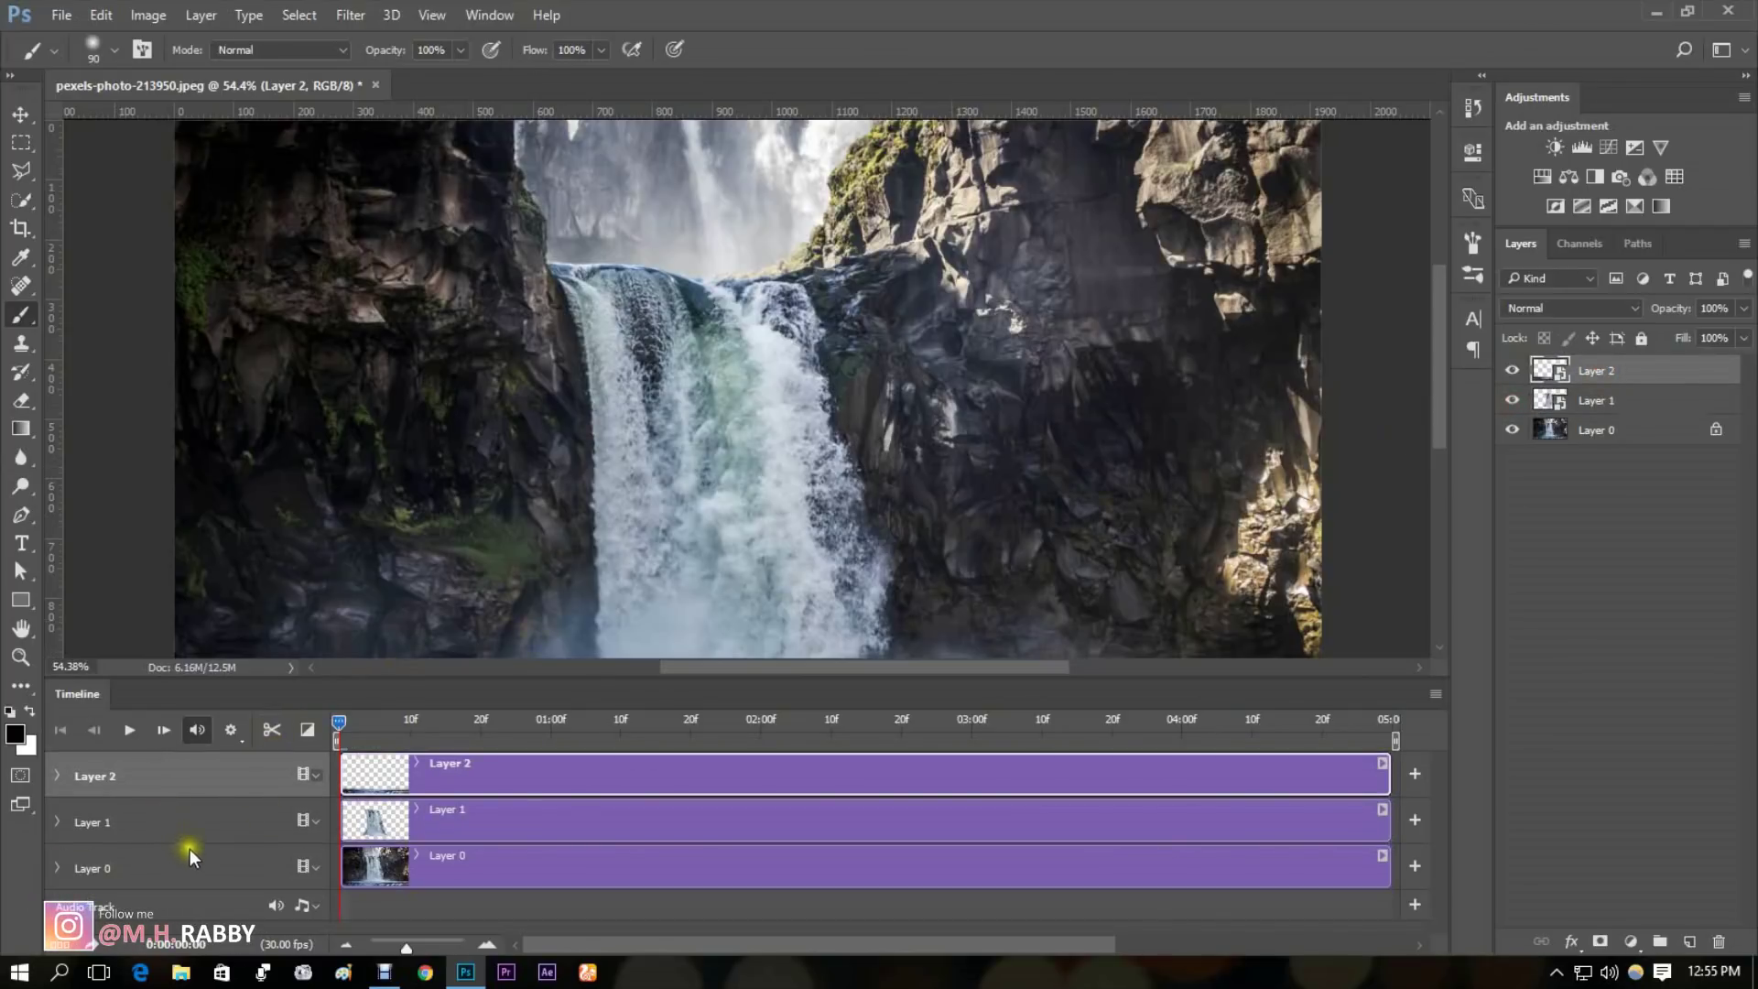
Step: Trim the timeline clips of Layer 2, Layer 1 and Layer 0 to end at 01:00f
{"action": "scroll", "coordinate": [753, 567], "scroll_direction": "down", "scroll_amount": 2}
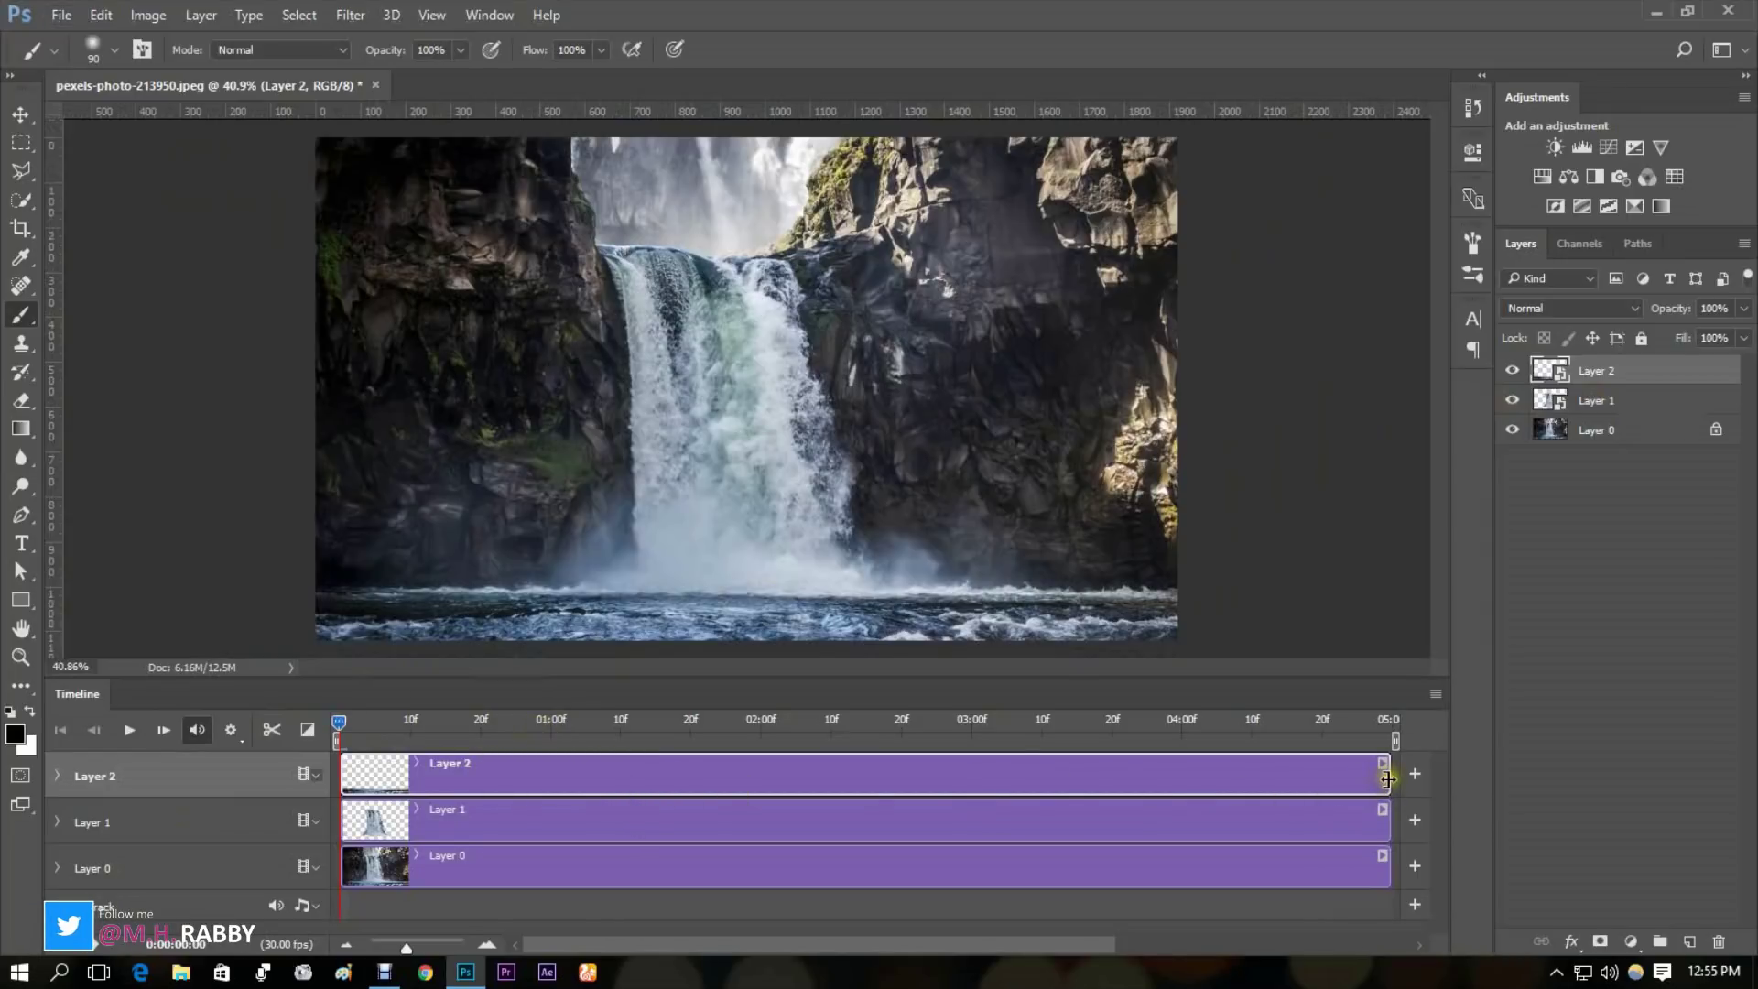
{"action": "left_click_drag", "start_coordinate": [1388, 778], "coordinate": [550, 771]}
{"action": "left_click_drag", "start_coordinate": [1386, 832], "coordinate": [551, 835]}
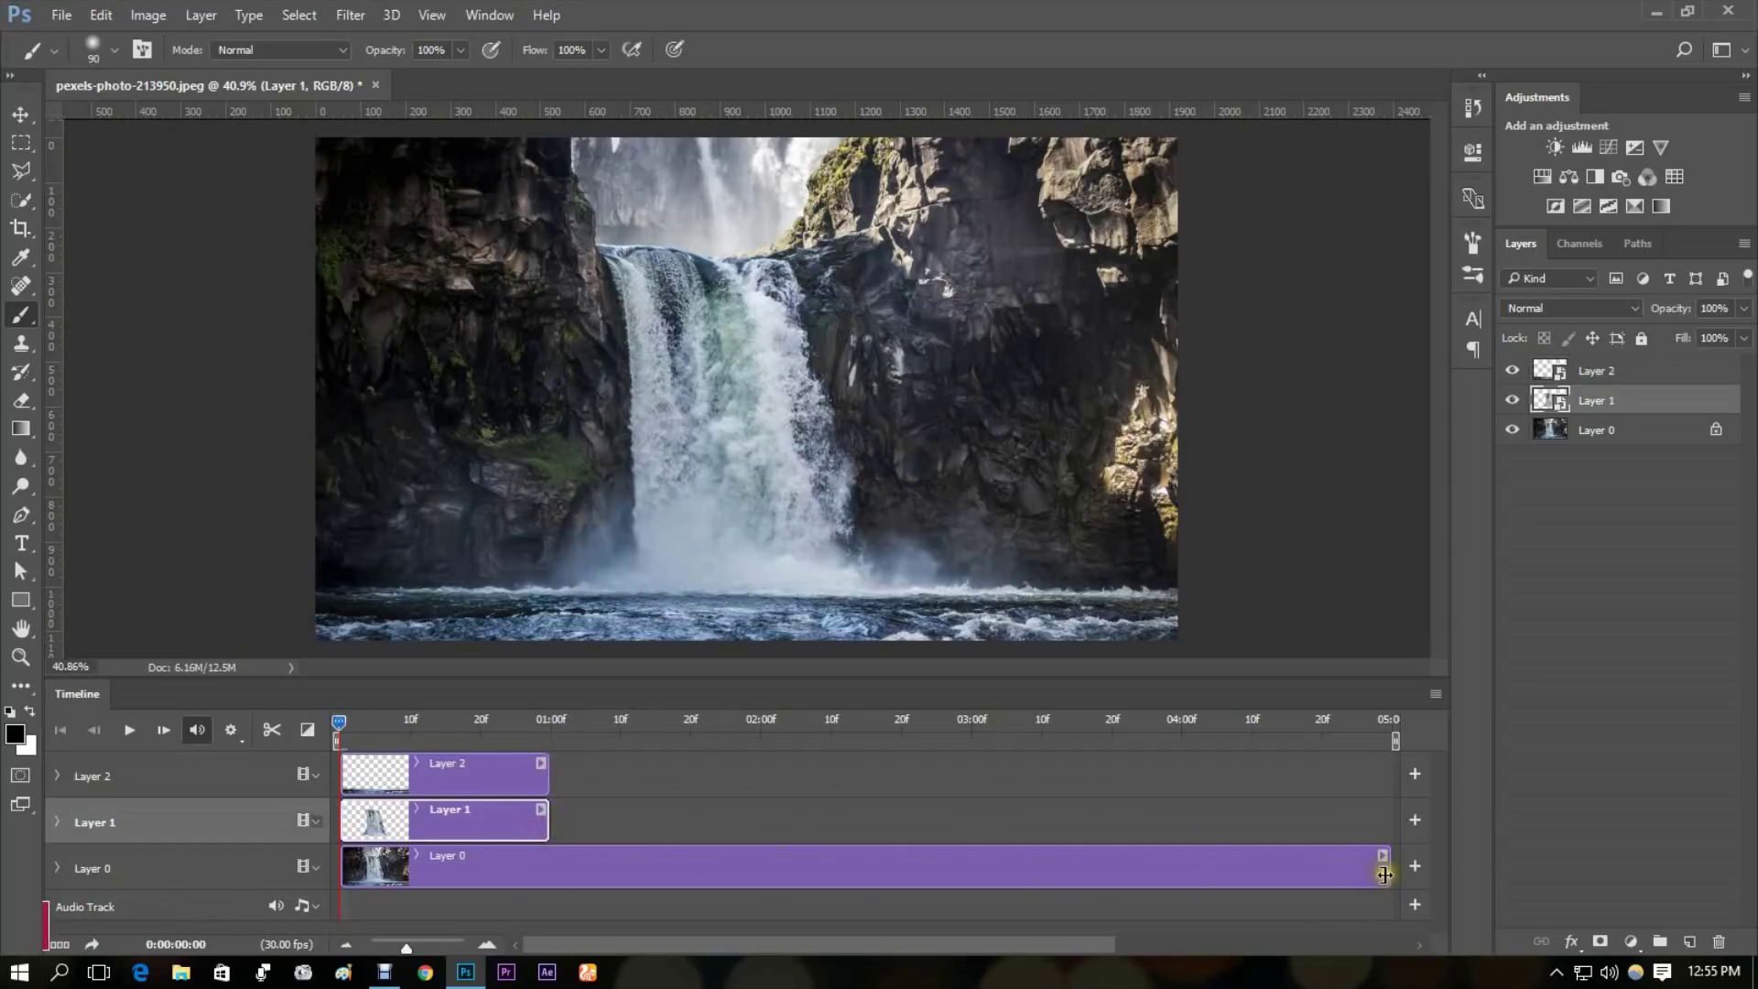
{"action": "left_click_drag", "start_coordinate": [1384, 874], "coordinate": [551, 868]}
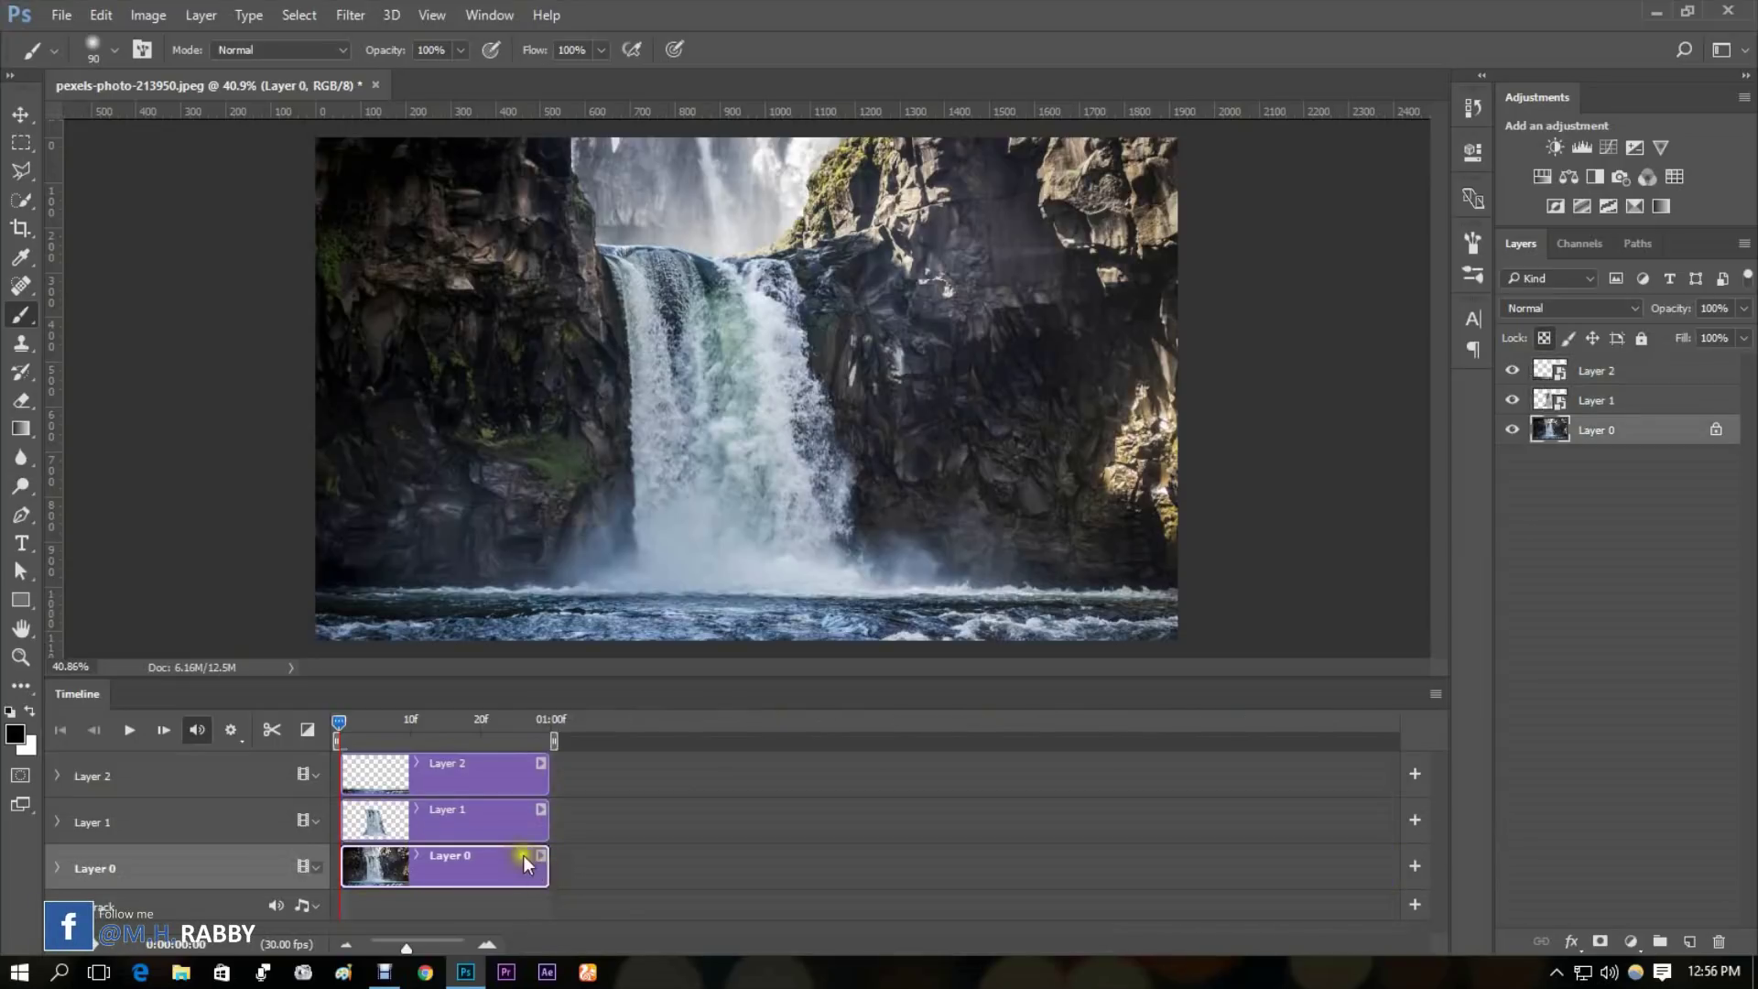
{"action": "scroll", "coordinate": [519, 861], "scroll_direction": "up", "scroll_amount": 2}
{"action": "key", "text": "ctrl+0"}
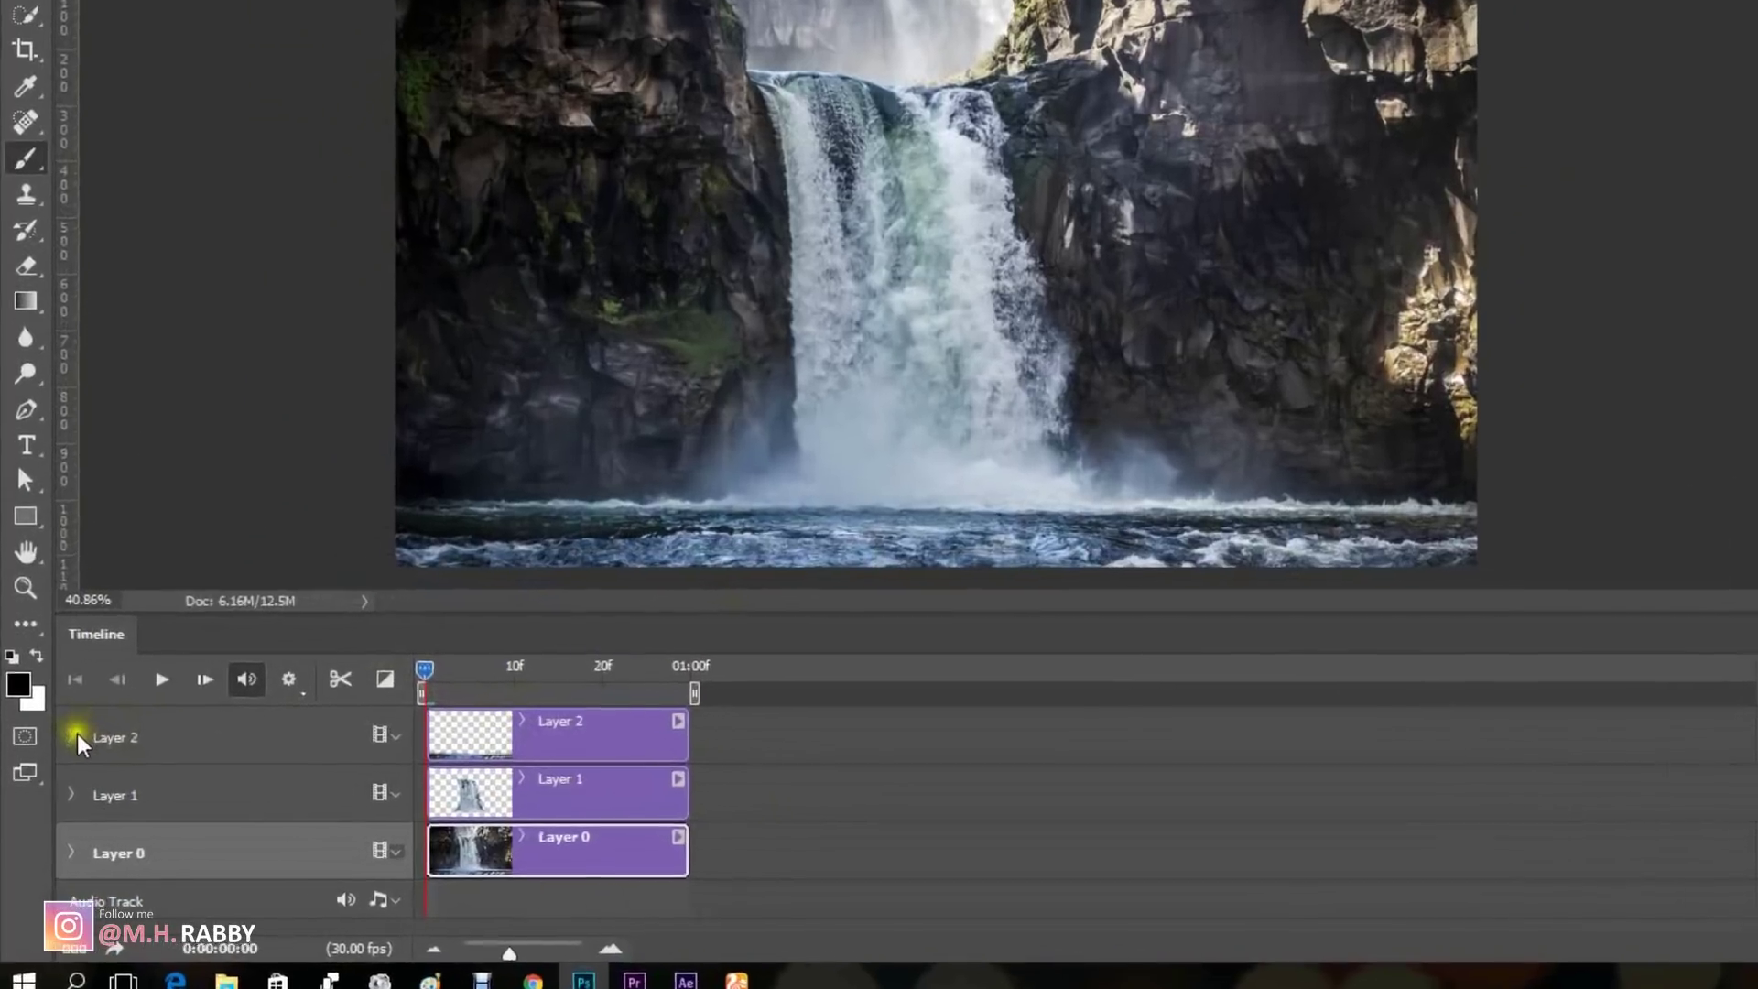
Step: Set Transform keyframes for the river layer, Layer 2, at the start of the timeline and at 0:00:00:24
{"action": "left_click", "coordinate": [60, 774]}
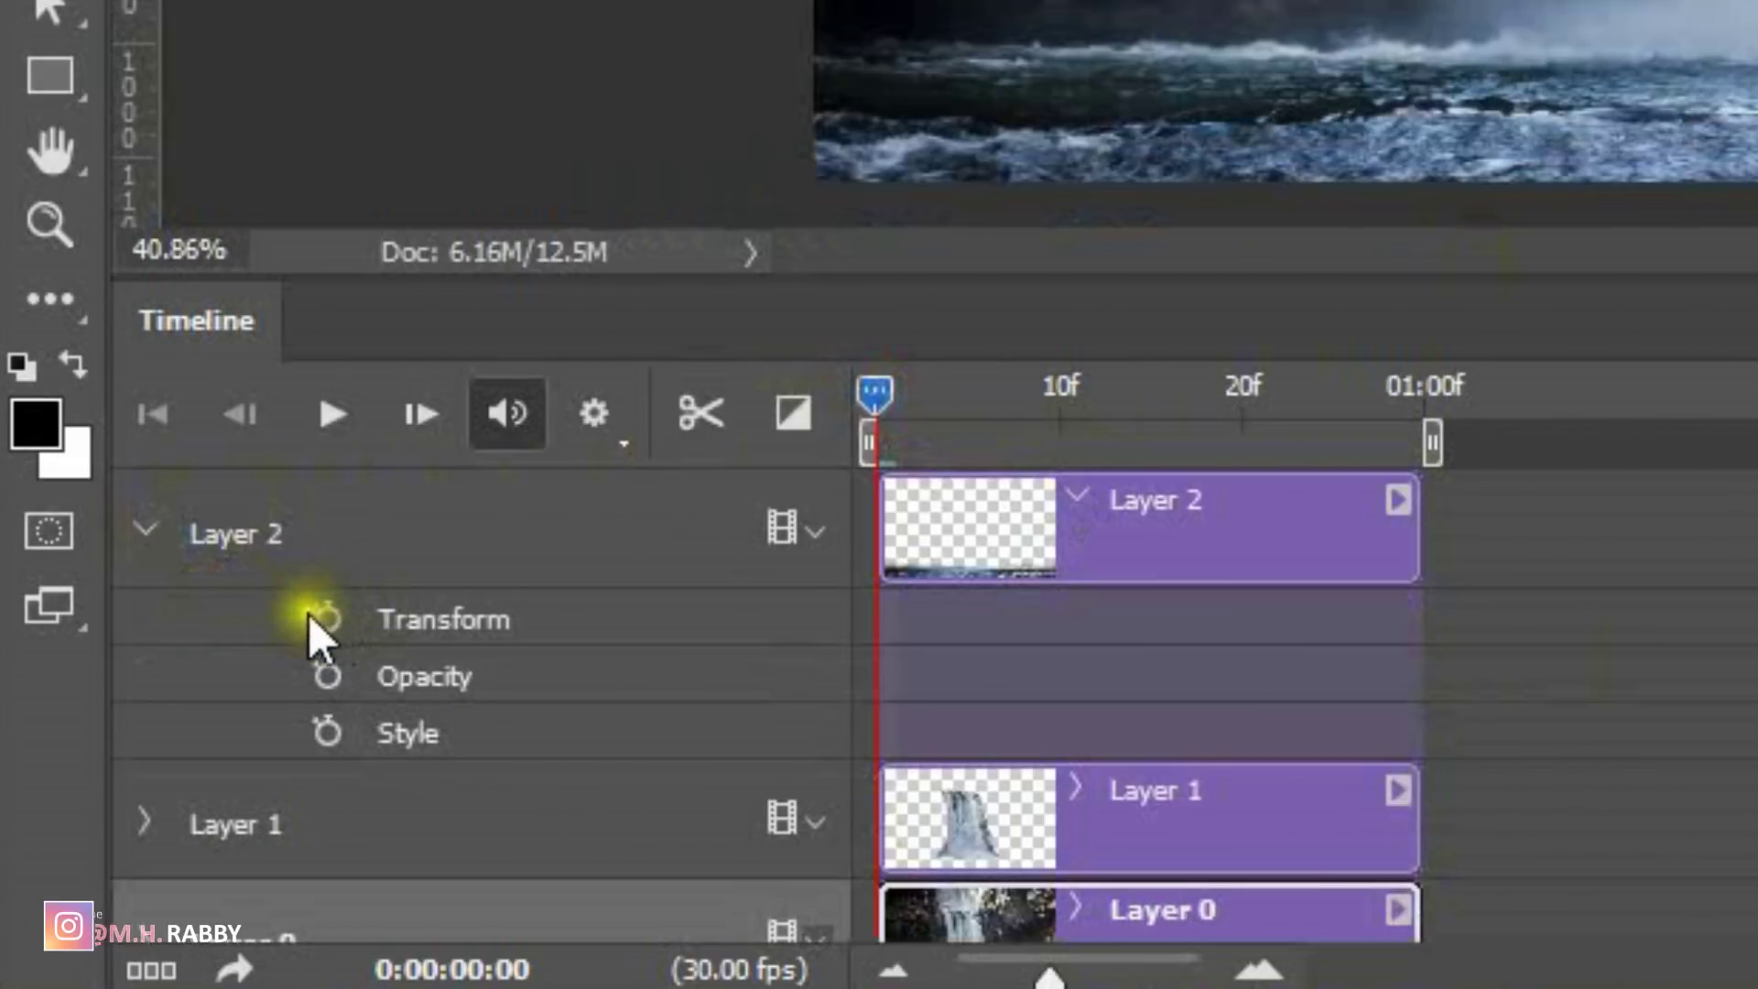
{"action": "left_click", "coordinate": [331, 617]}
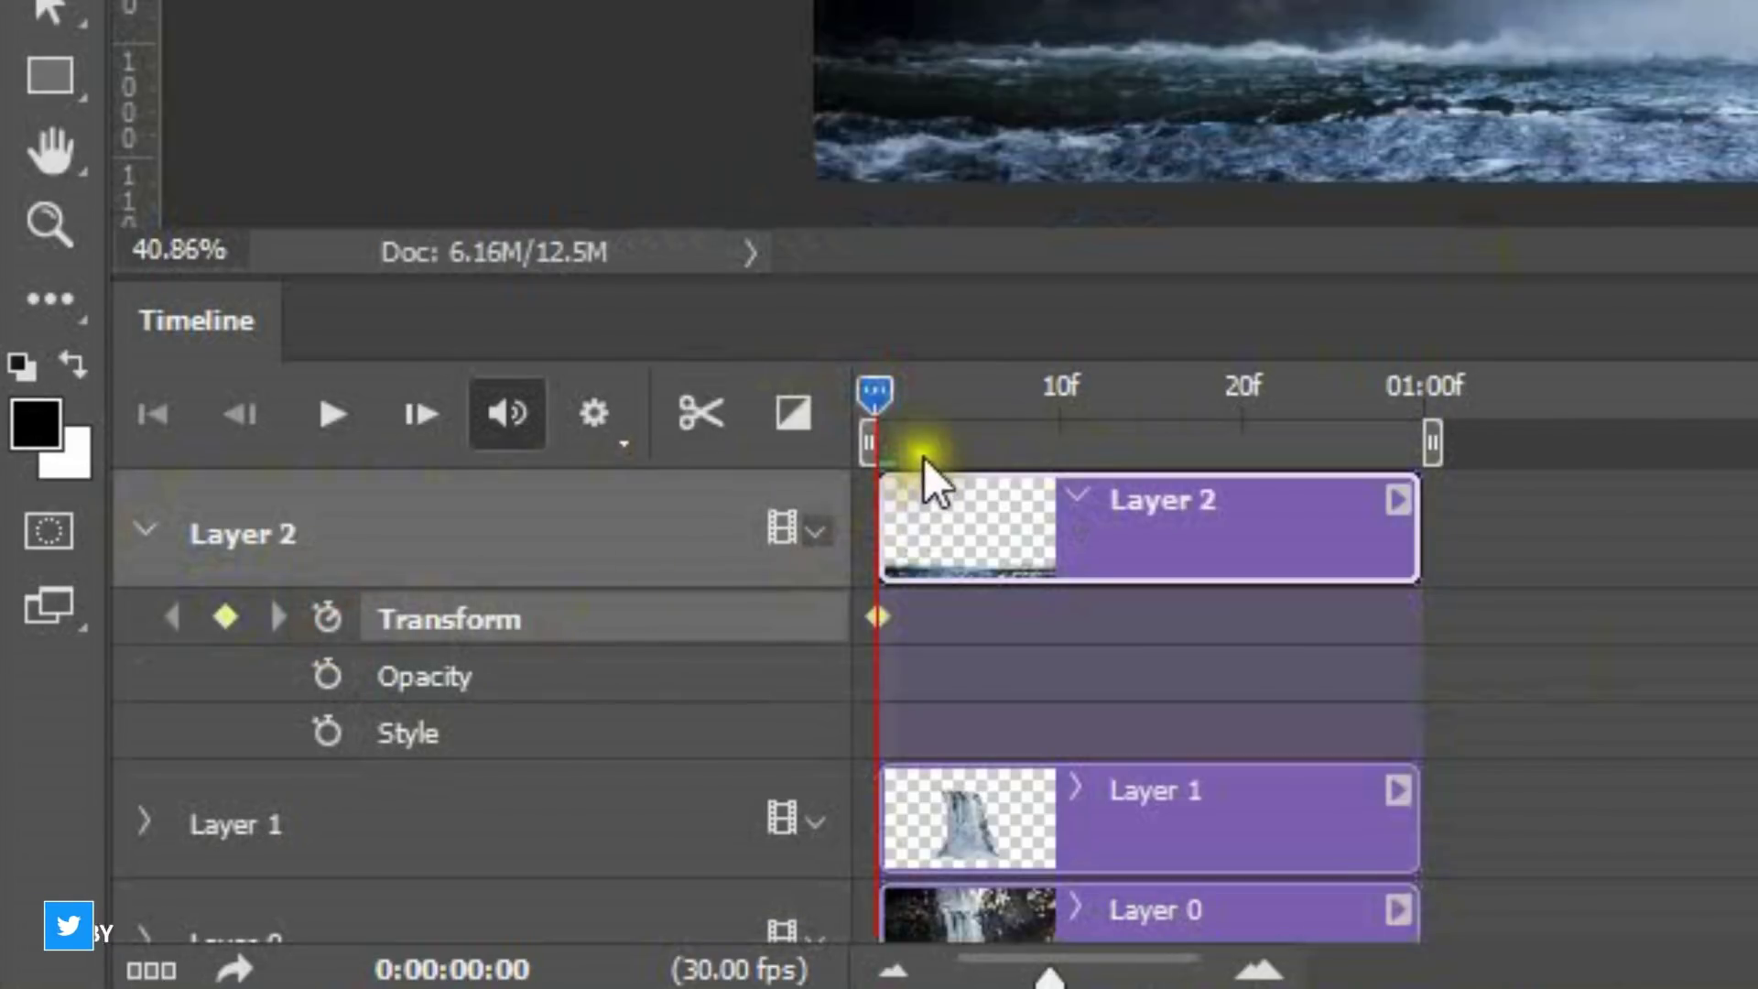
{"action": "left_click_drag", "start_coordinate": [877, 393], "coordinate": [1311, 430]}
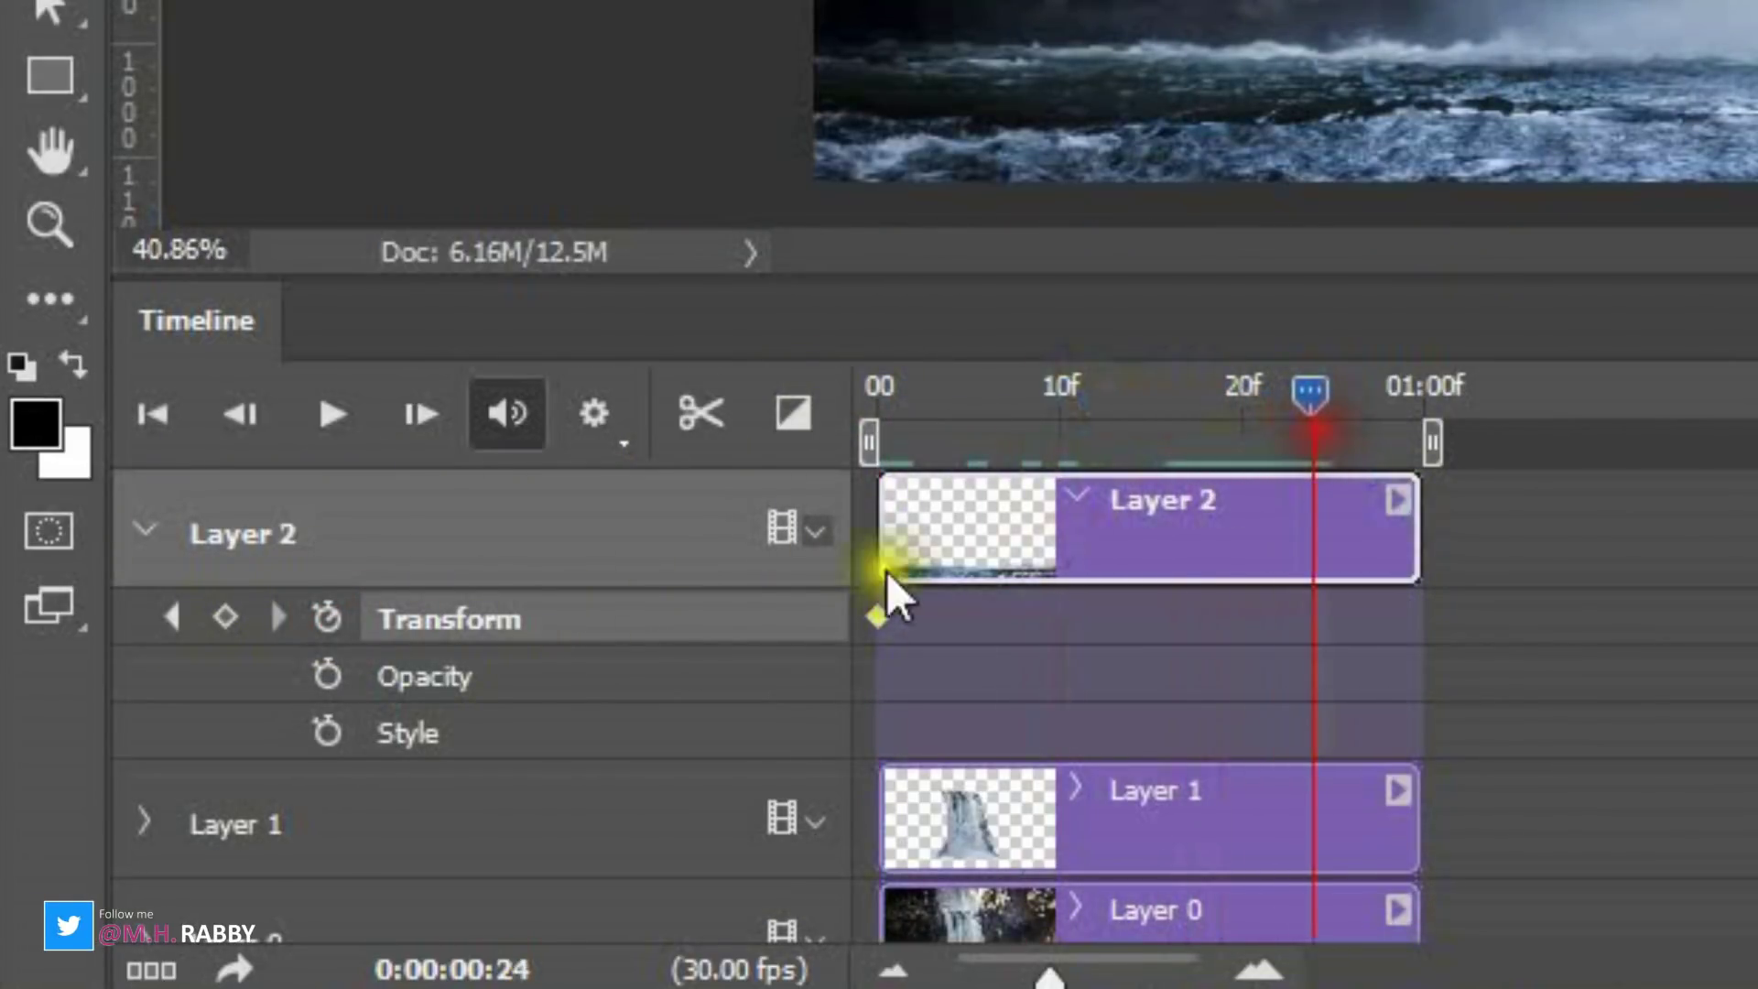
{"action": "left_click", "coordinate": [229, 616]}
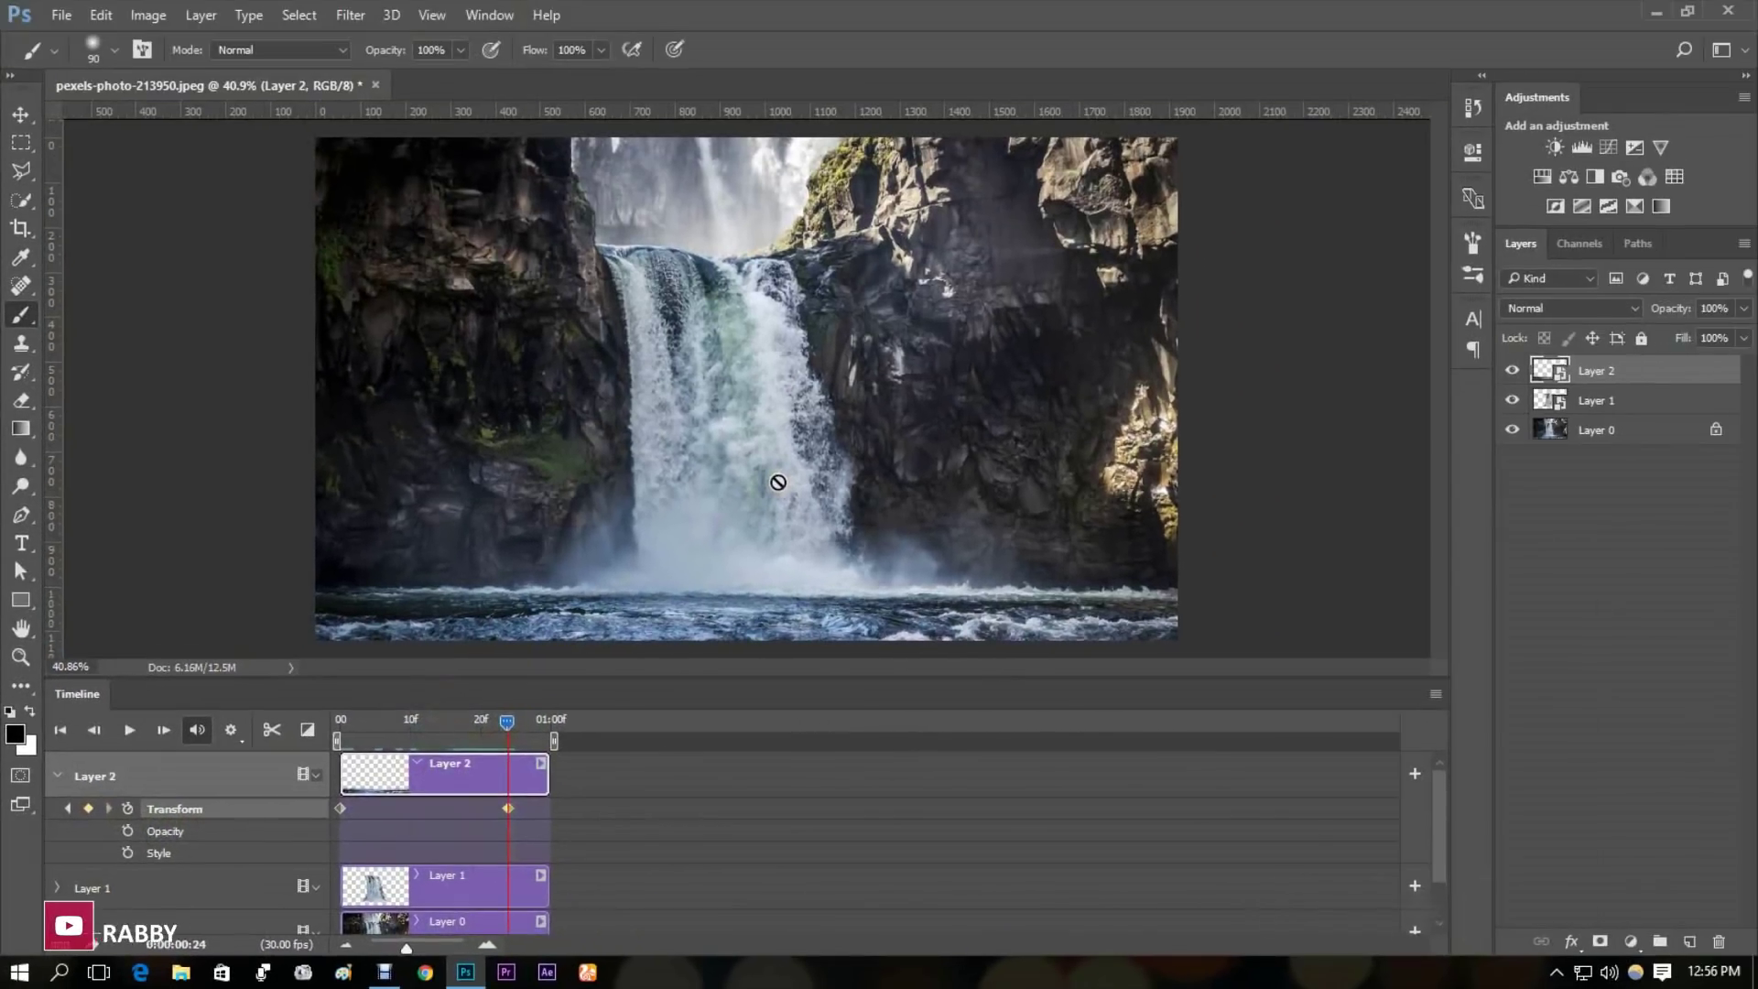
Step: Free-transform the river layer, Layer 2, at 0:00:00:24, scaling it from its centre to about 163% in width and height
{"action": "key", "text": "ctrl+t"}
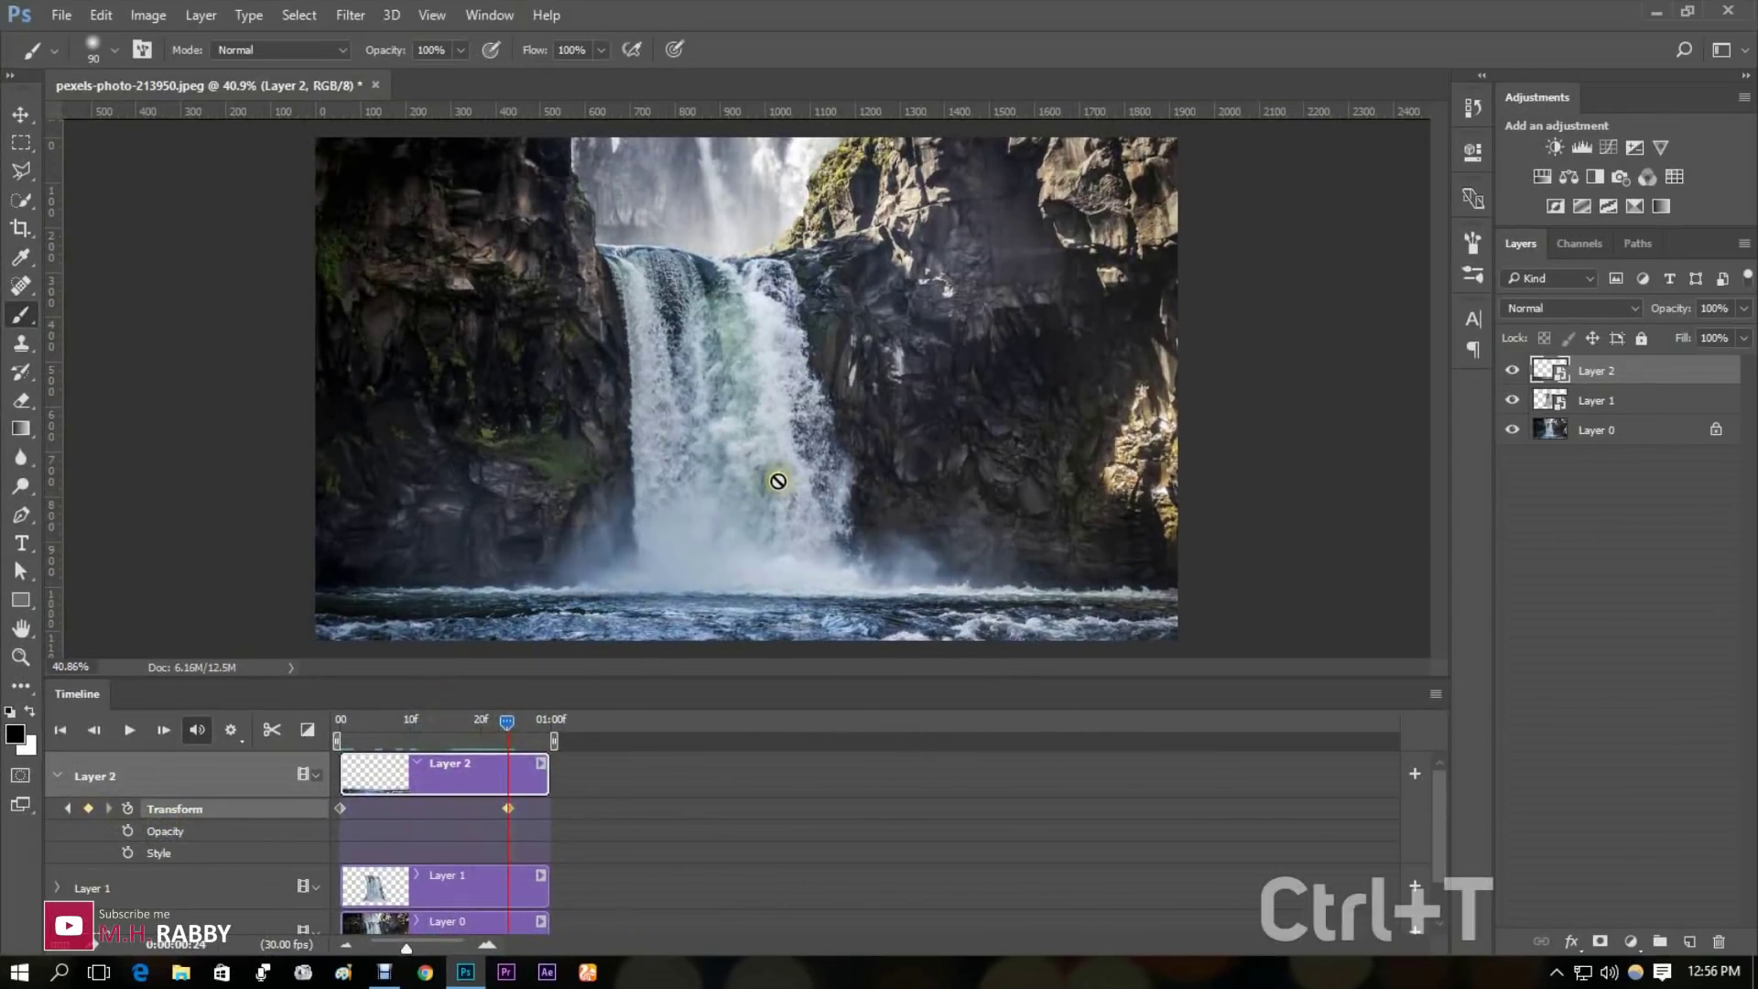
{"action": "key", "text": "ctrl+t"}
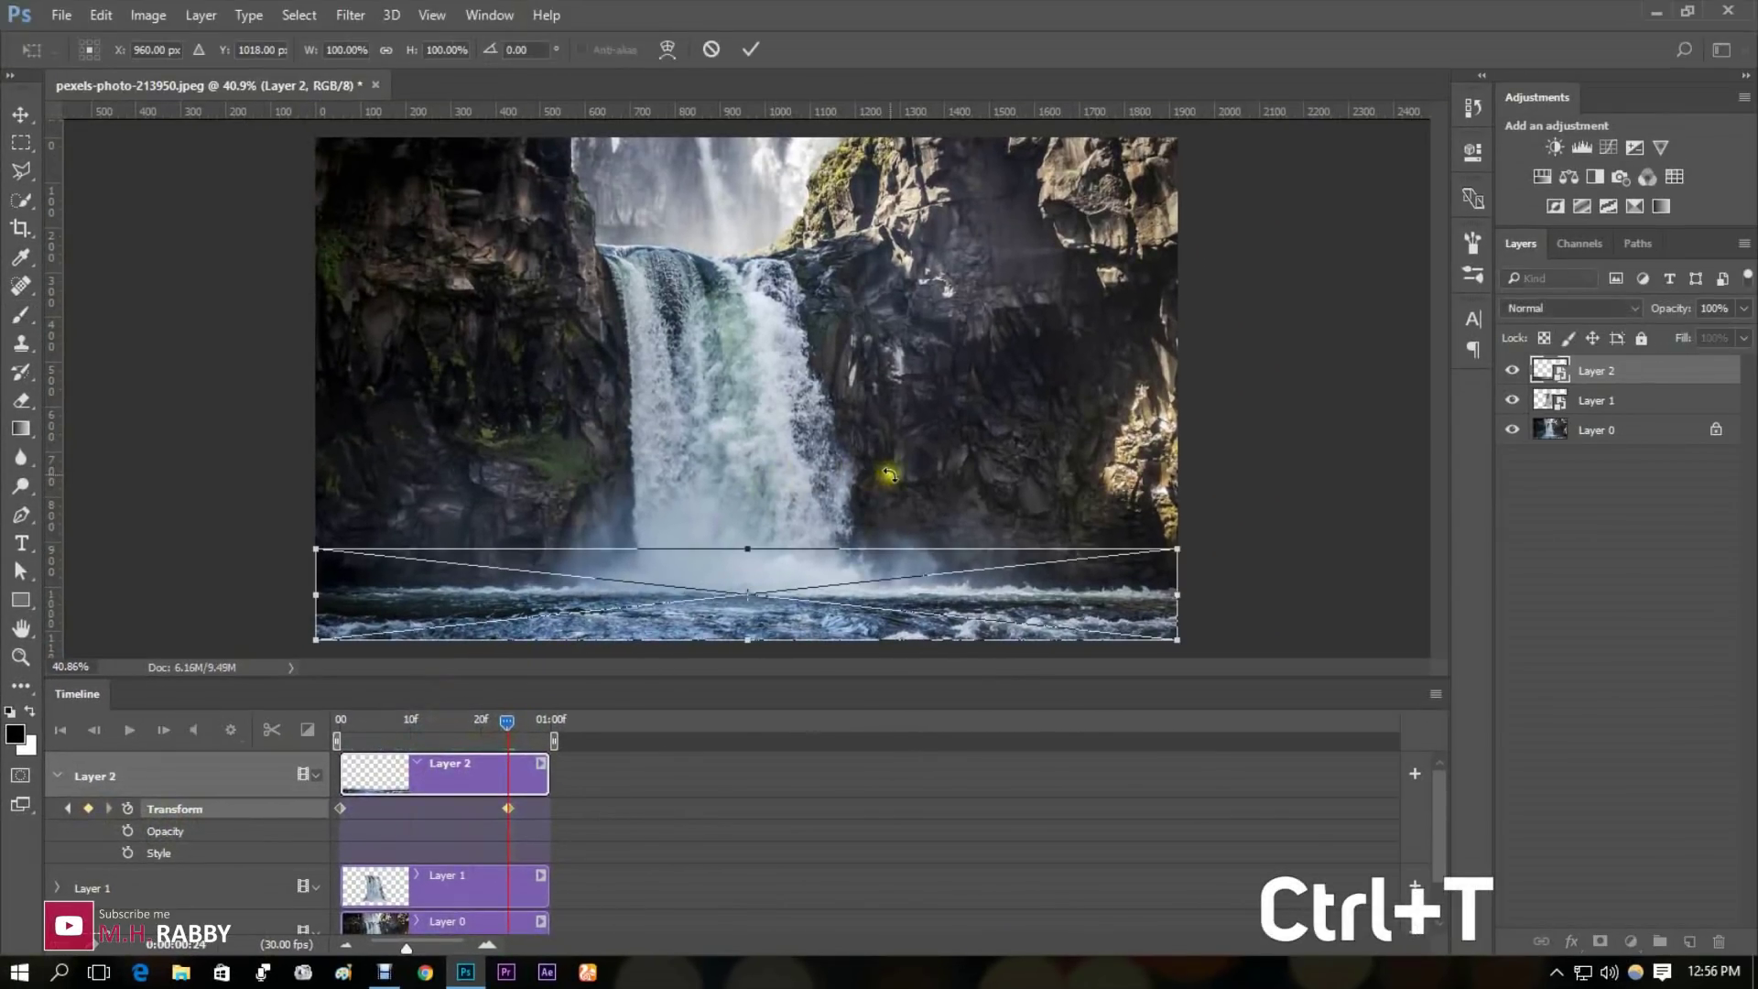
{"action": "scroll", "coordinate": [903, 483], "scroll_direction": "down", "scroll_amount": 5}
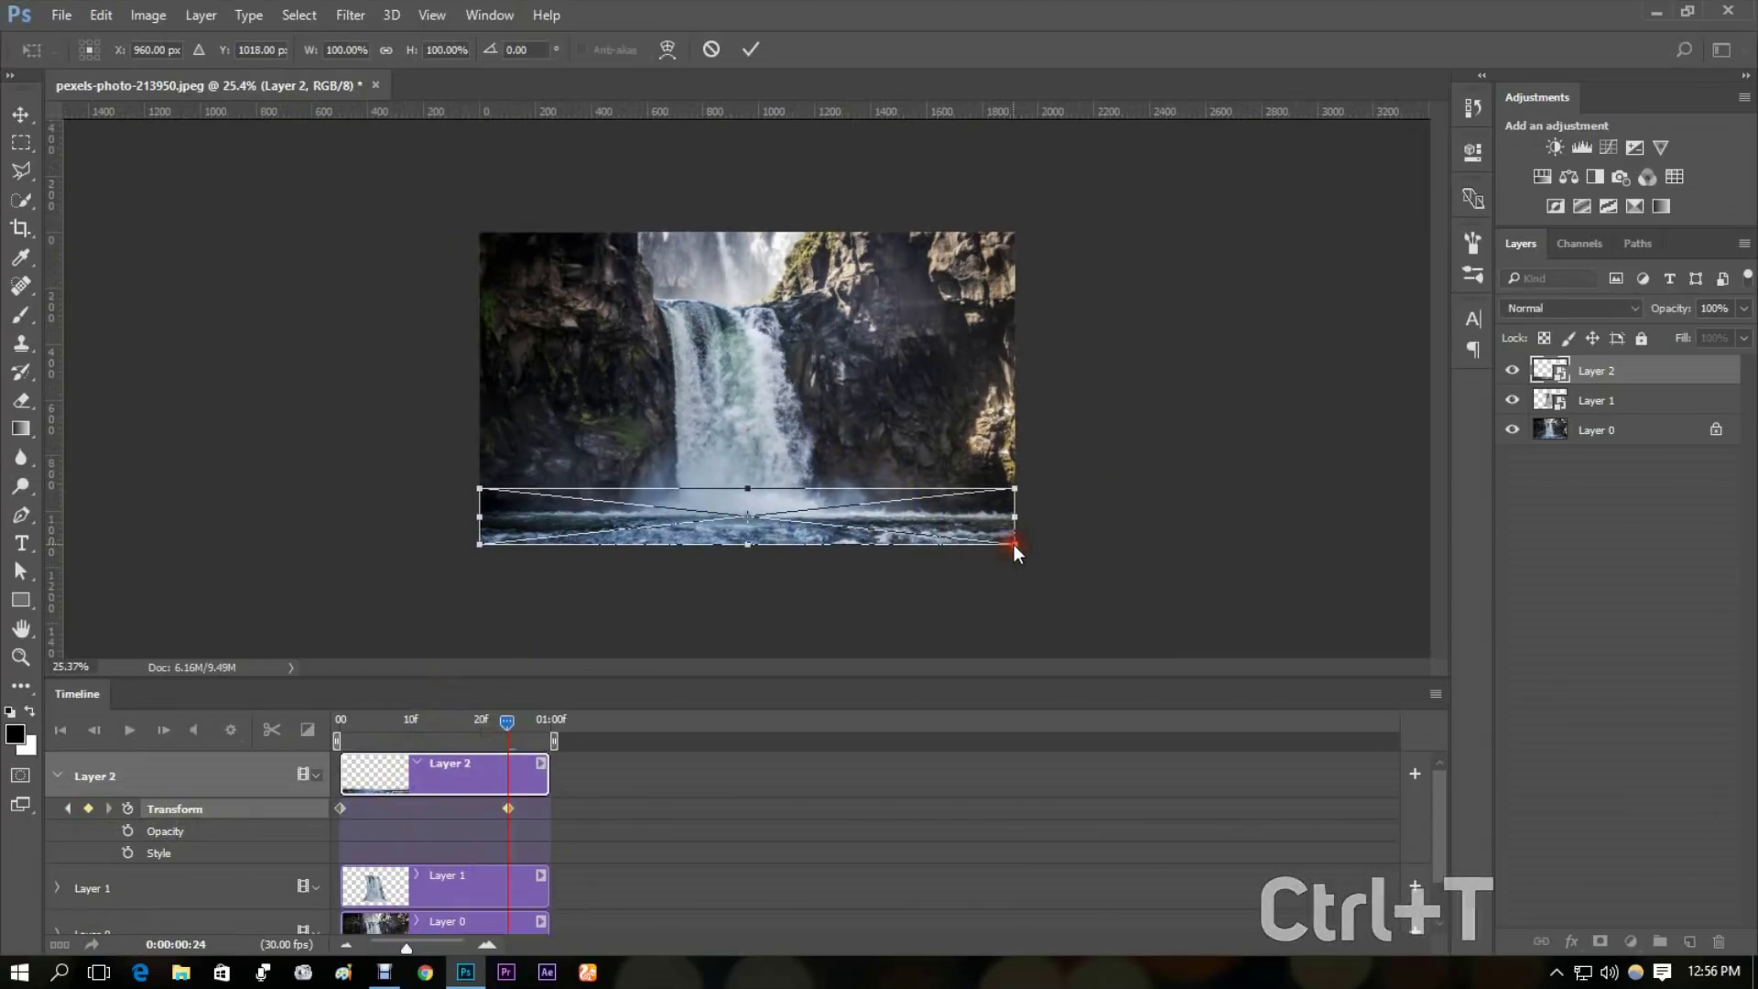
{"action": "left_click_drag", "start_coordinate": [1014, 544], "coordinate": [1126, 542]}
{"action": "scroll", "coordinate": [1129, 547], "scroll_direction": "up", "scroll_amount": 2}
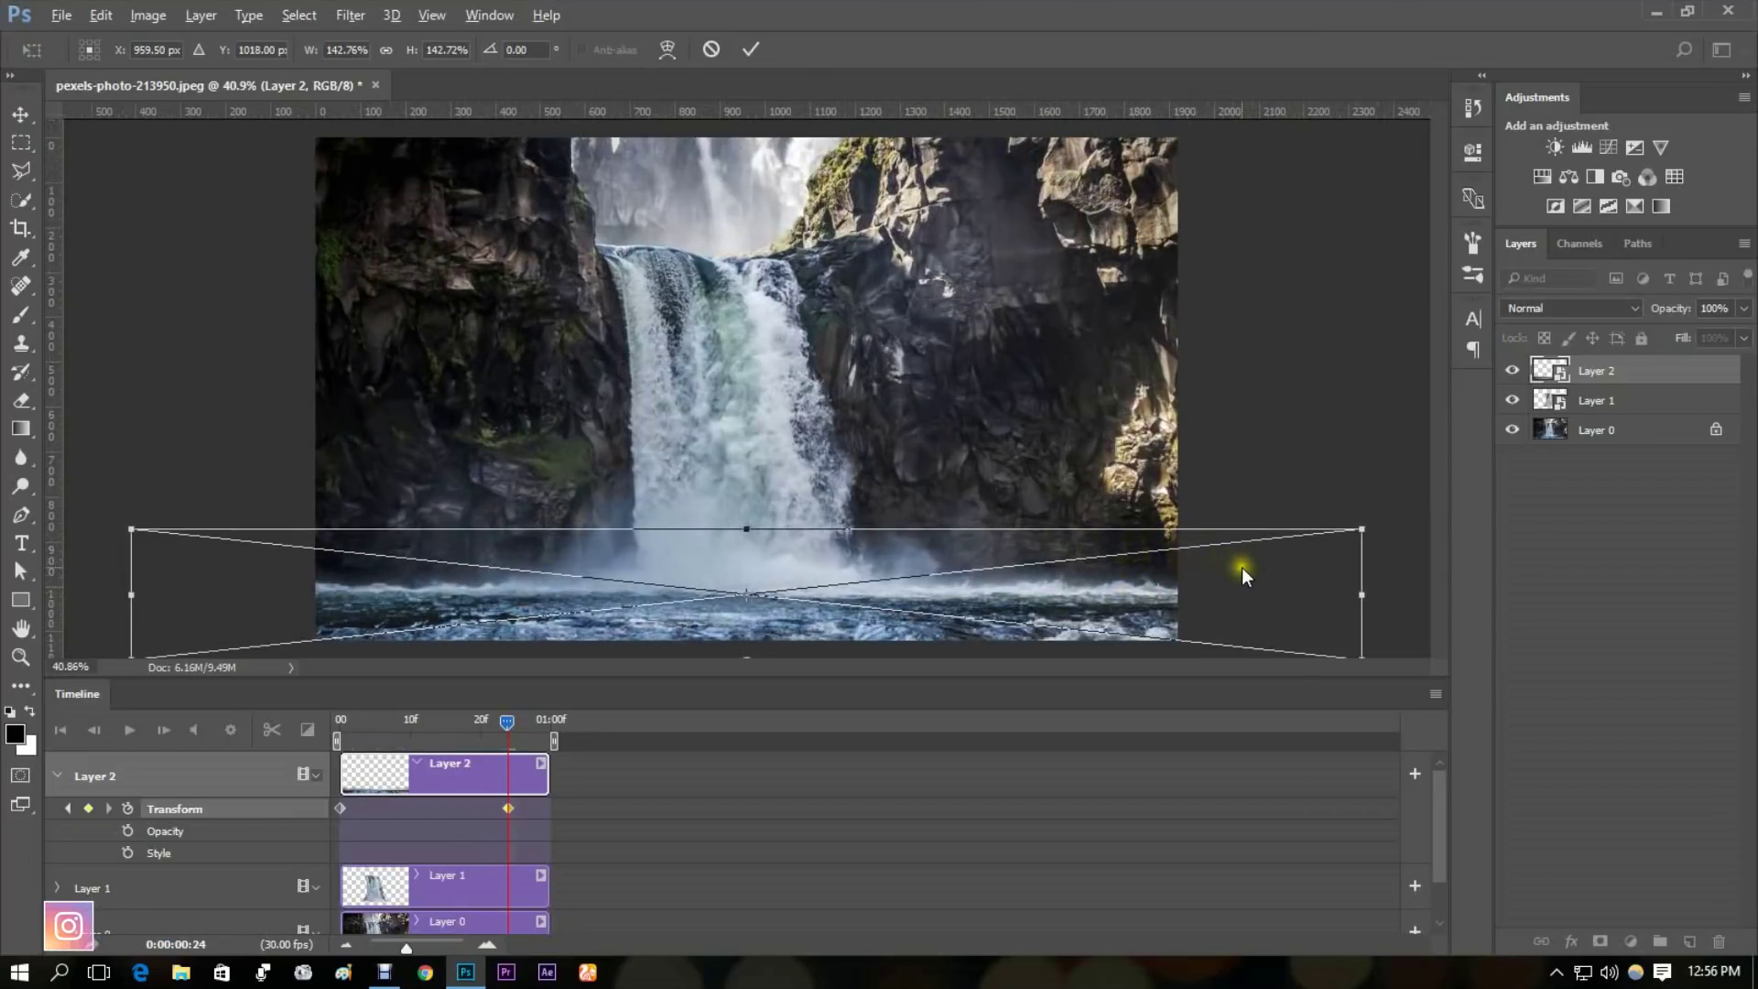
{"action": "scroll", "coordinate": [1245, 590], "scroll_direction": "up", "scroll_amount": 2}
{"action": "left_click_drag", "start_coordinate": [1239, 596], "coordinate": [1152, 504]}
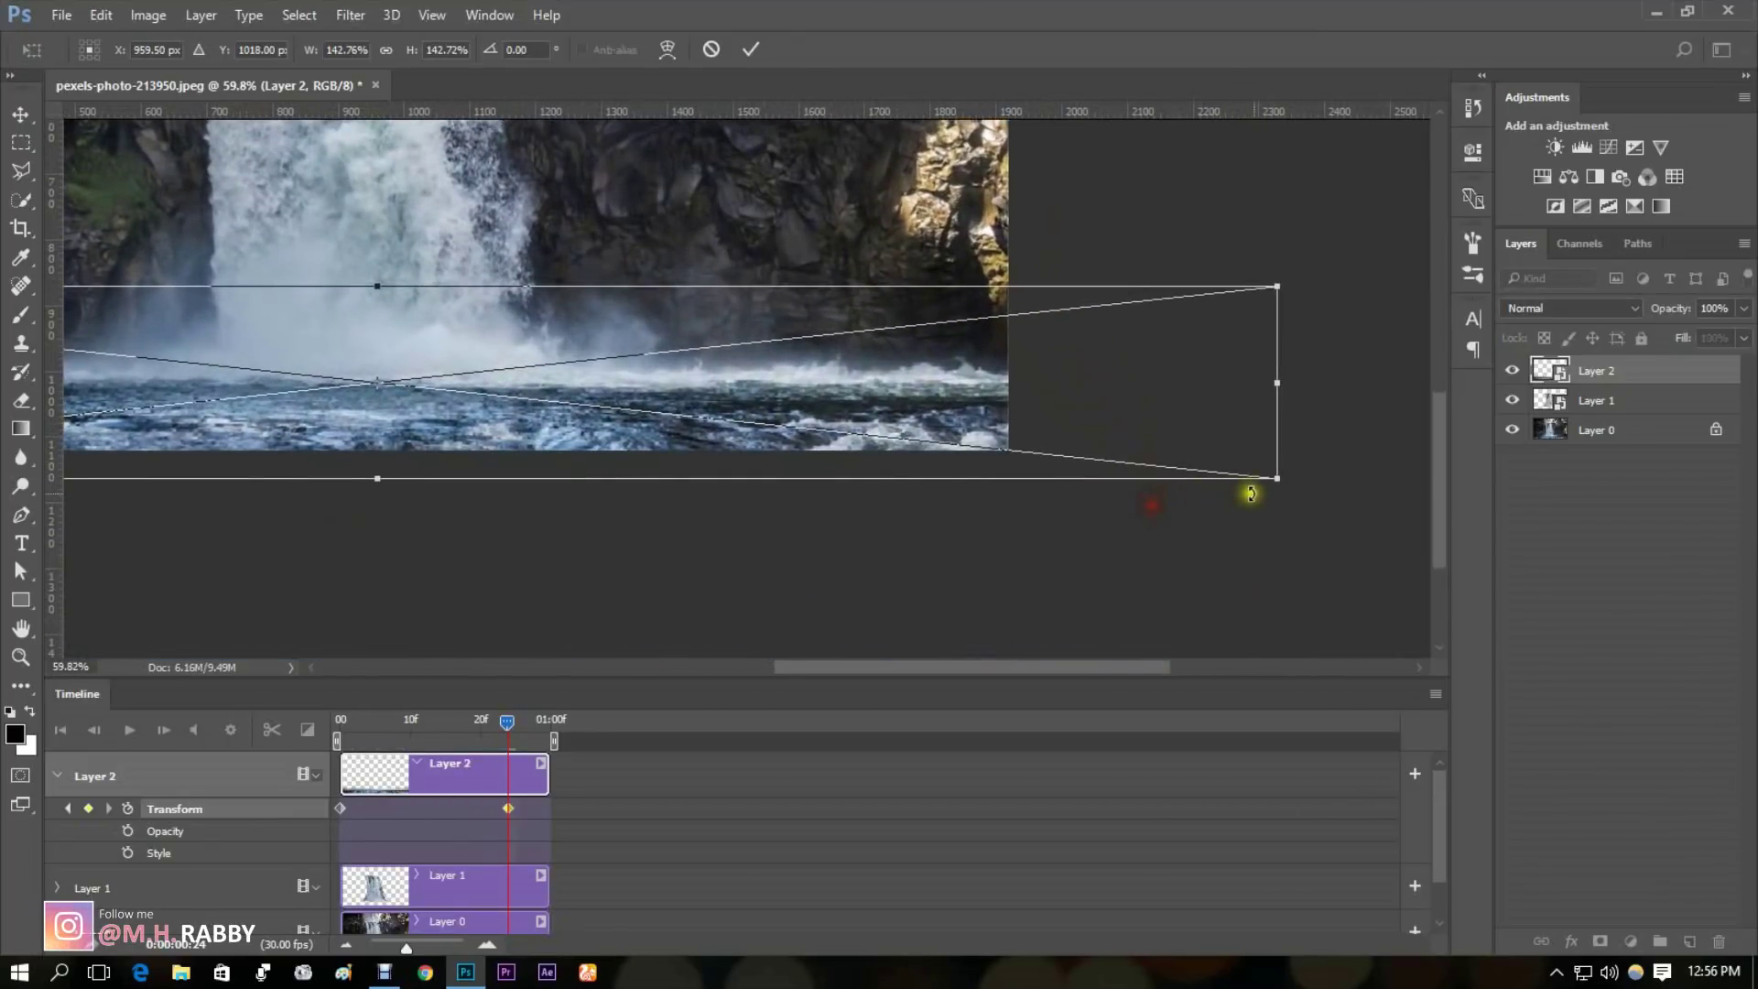
{"action": "left_click_drag", "start_coordinate": [1280, 486], "coordinate": [1408, 502]}
{"action": "scroll", "coordinate": [905, 519], "scroll_direction": "down", "scroll_amount": 1}
{"action": "scroll", "coordinate": [905, 519], "scroll_direction": "down", "scroll_amount": 3}
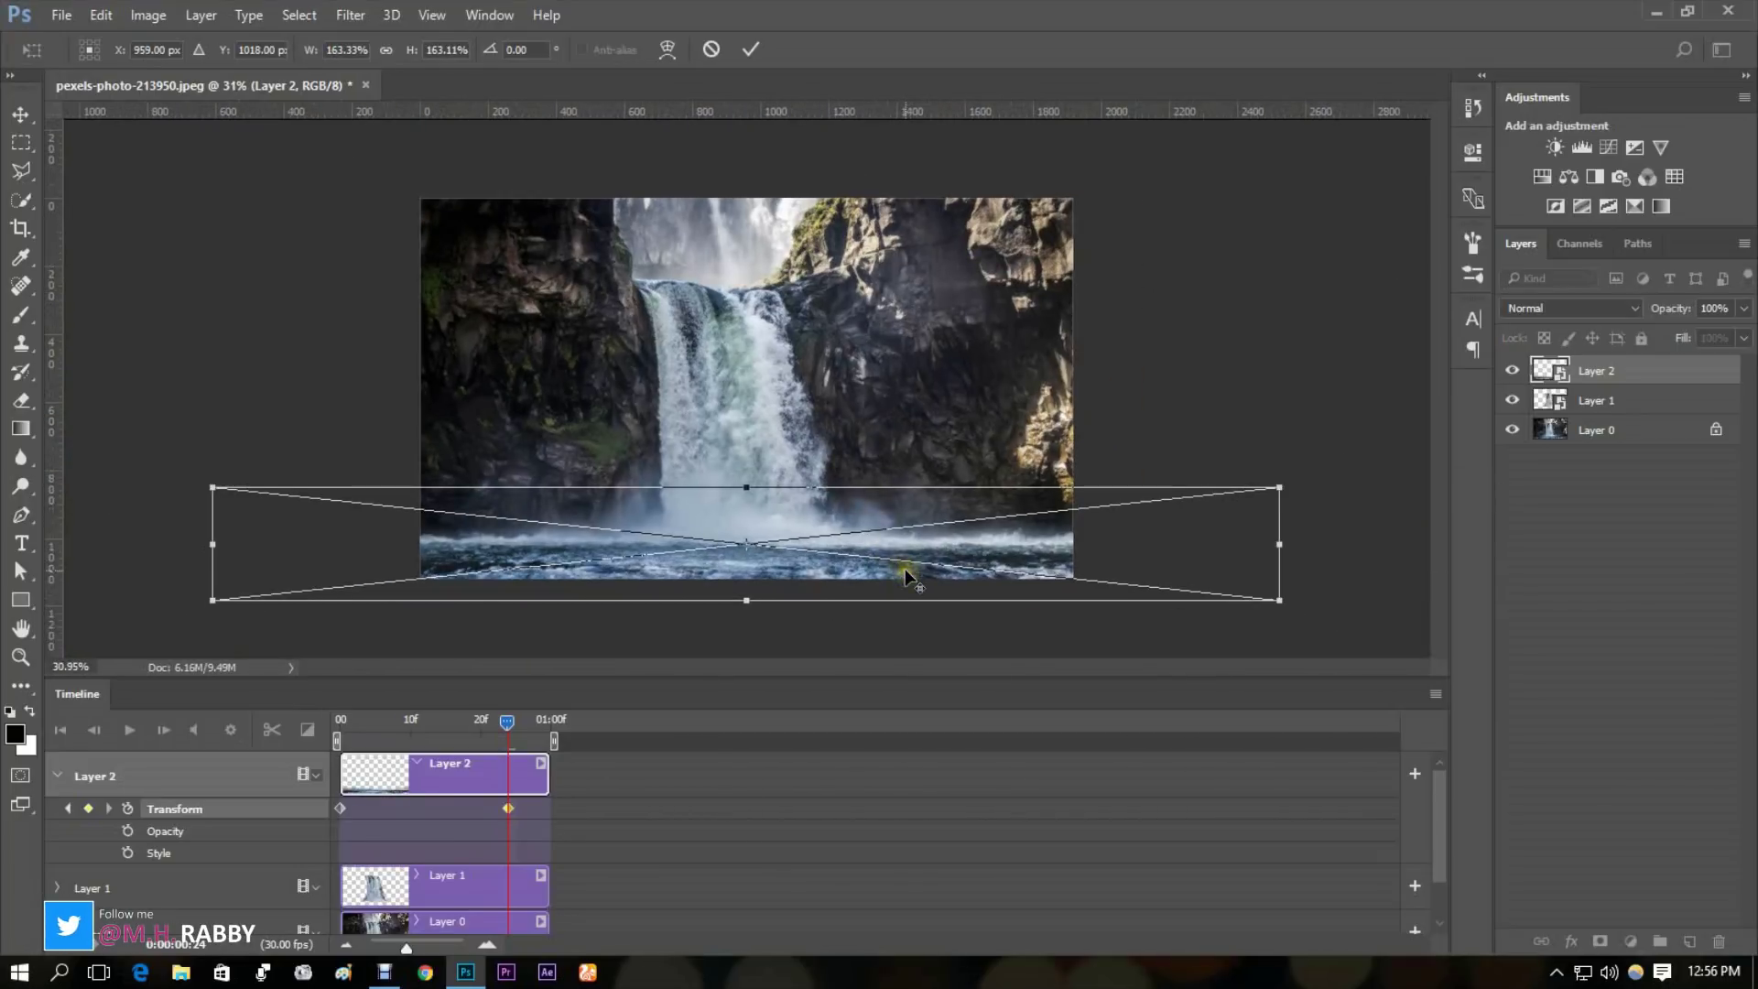
{"action": "left_click", "coordinate": [749, 50]}
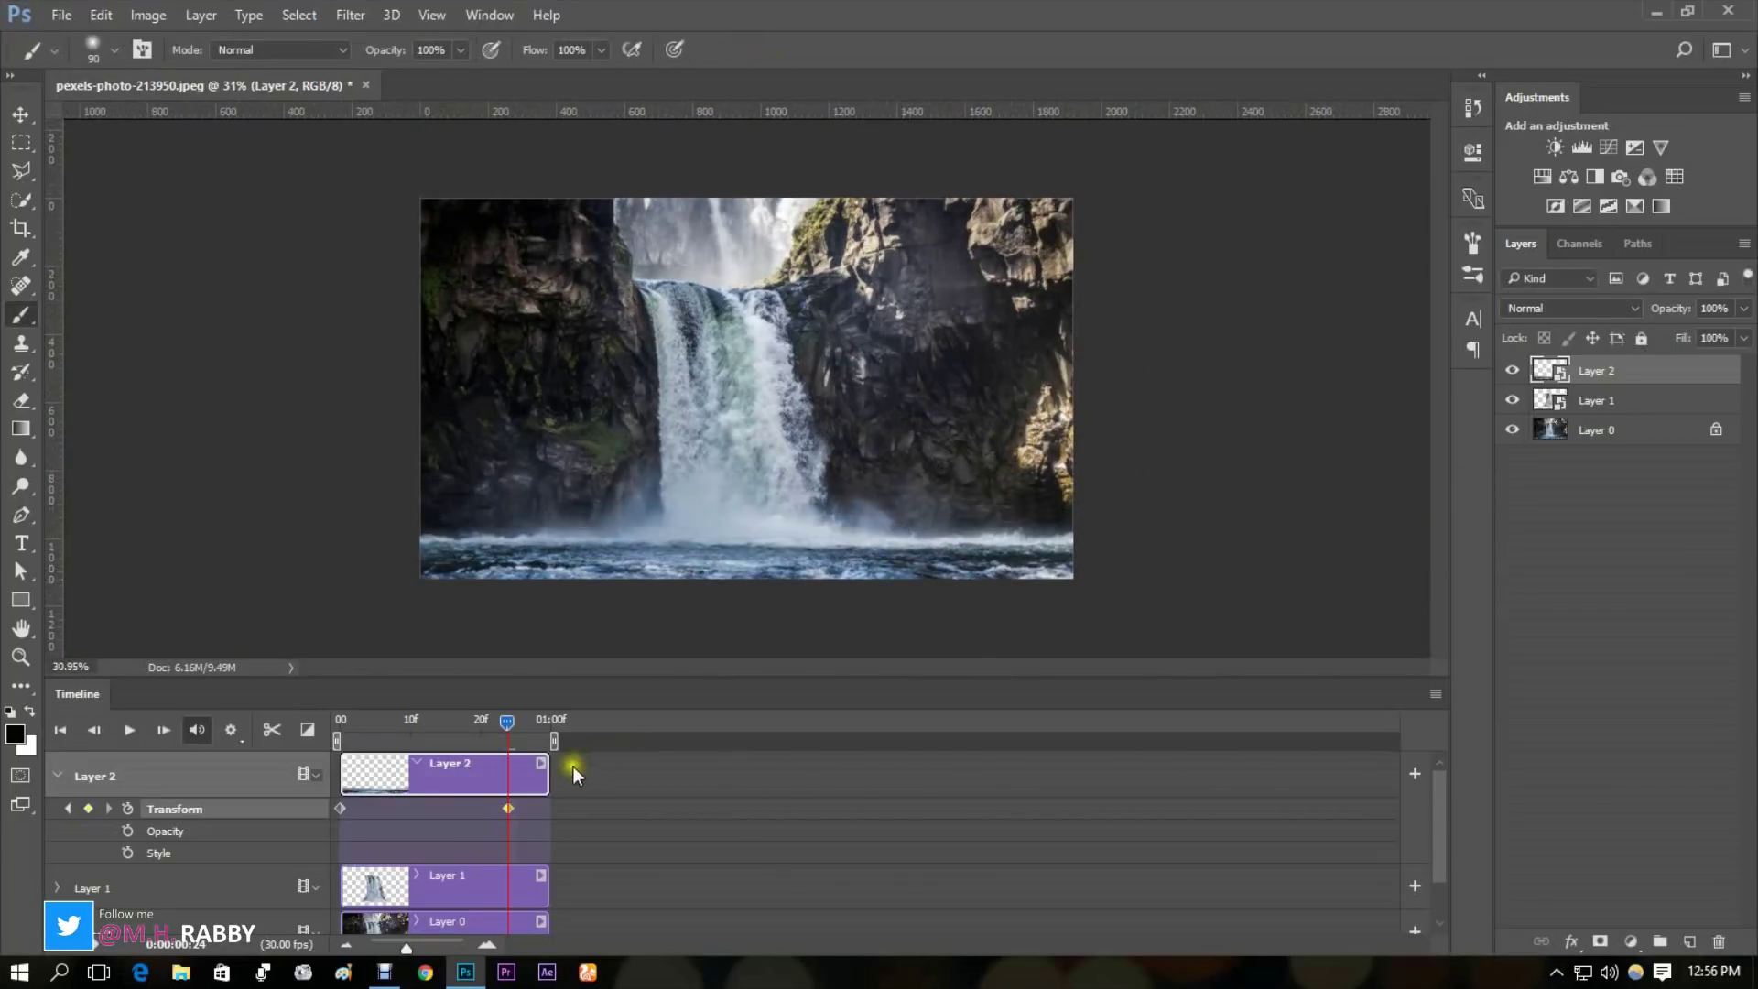
Step: Move Layer 2's second Transform keyframe to 01:00f and preview the river animation from the start of the timeline
{"action": "left_click_drag", "start_coordinate": [511, 808], "coordinate": [551, 808]}
{"action": "left_click_drag", "start_coordinate": [506, 721], "coordinate": [354, 734]}
{"action": "key", "text": "space"}
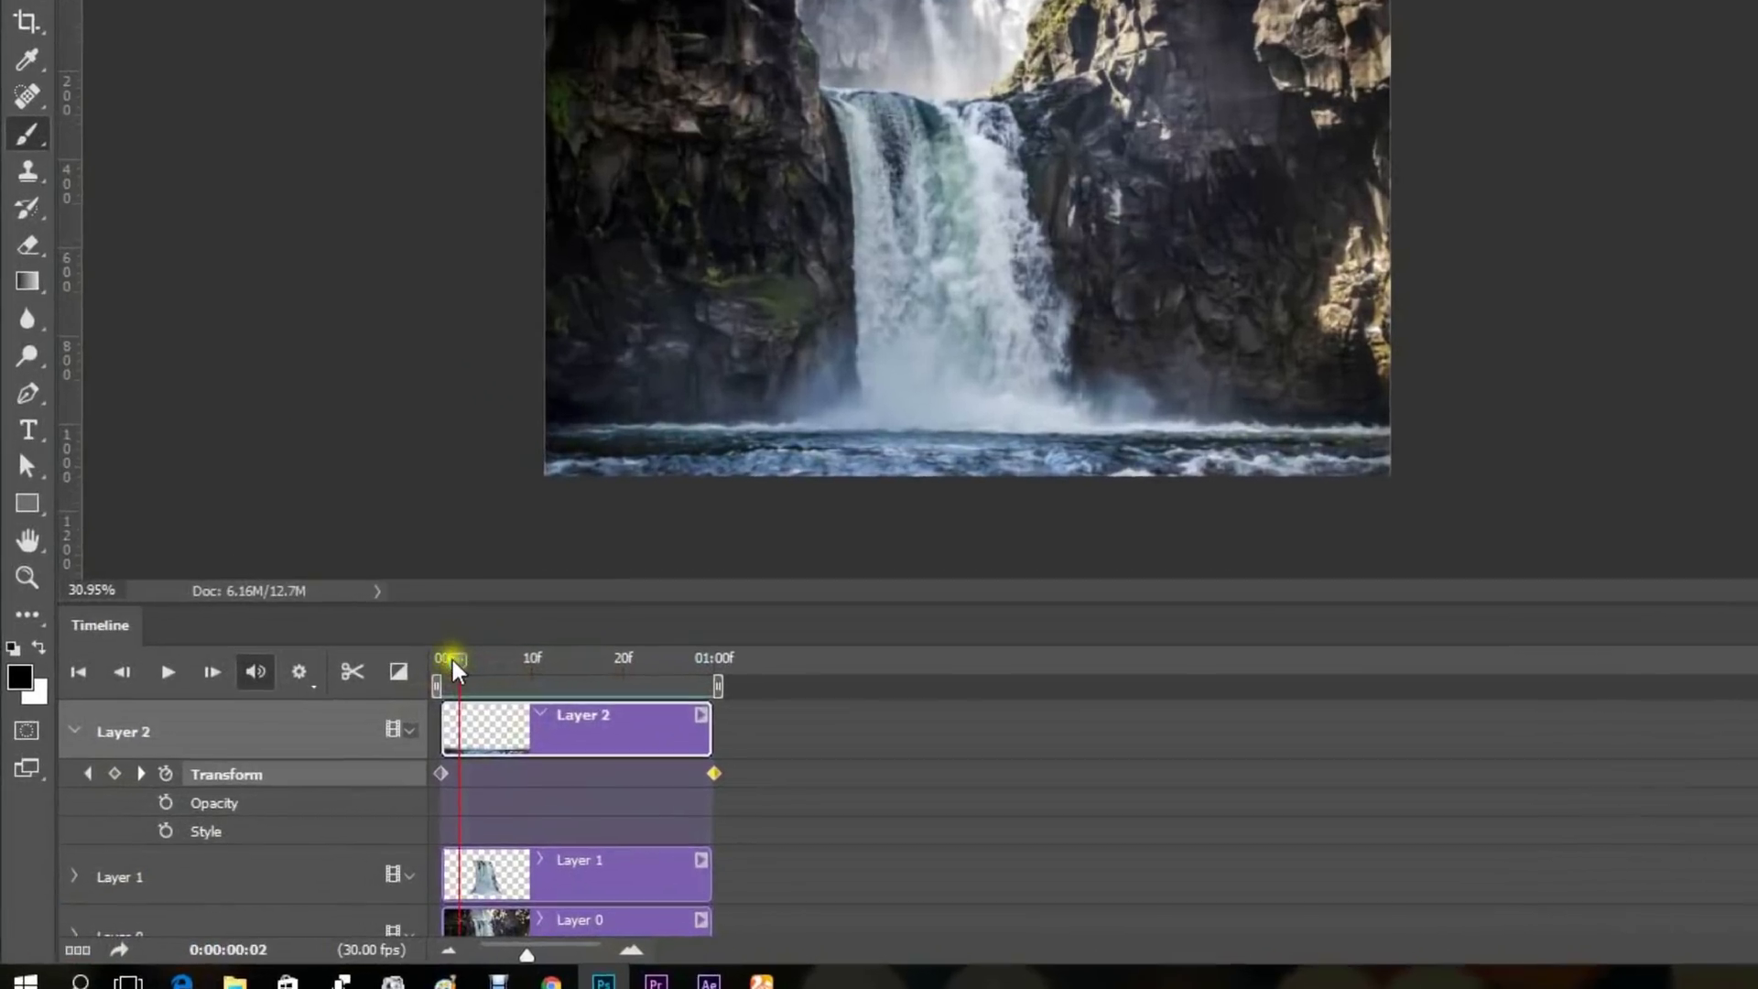
{"action": "left_click_drag", "start_coordinate": [455, 660], "coordinate": [476, 661]}
Step: Apply Fade transitions with a 1 s duration setting to the start and end of Layer 2's clip
{"action": "left_click", "coordinate": [650, 509]}
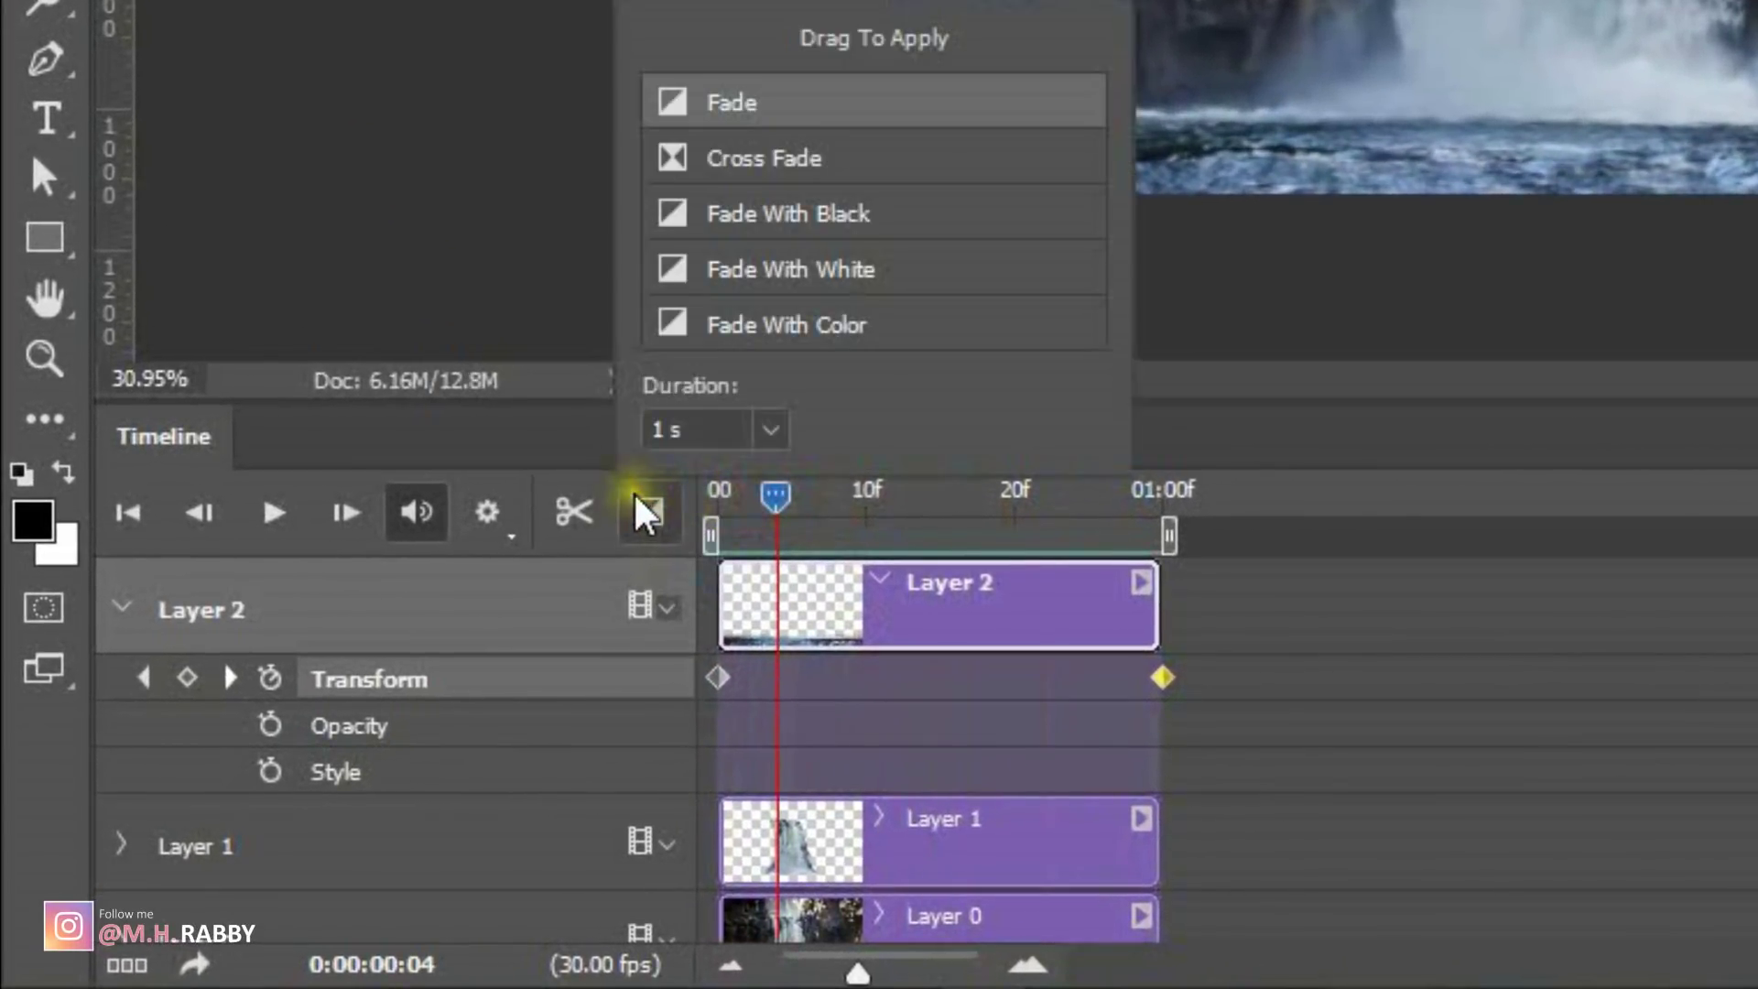
{"action": "left_click_drag", "start_coordinate": [798, 270], "coordinate": [747, 597]}
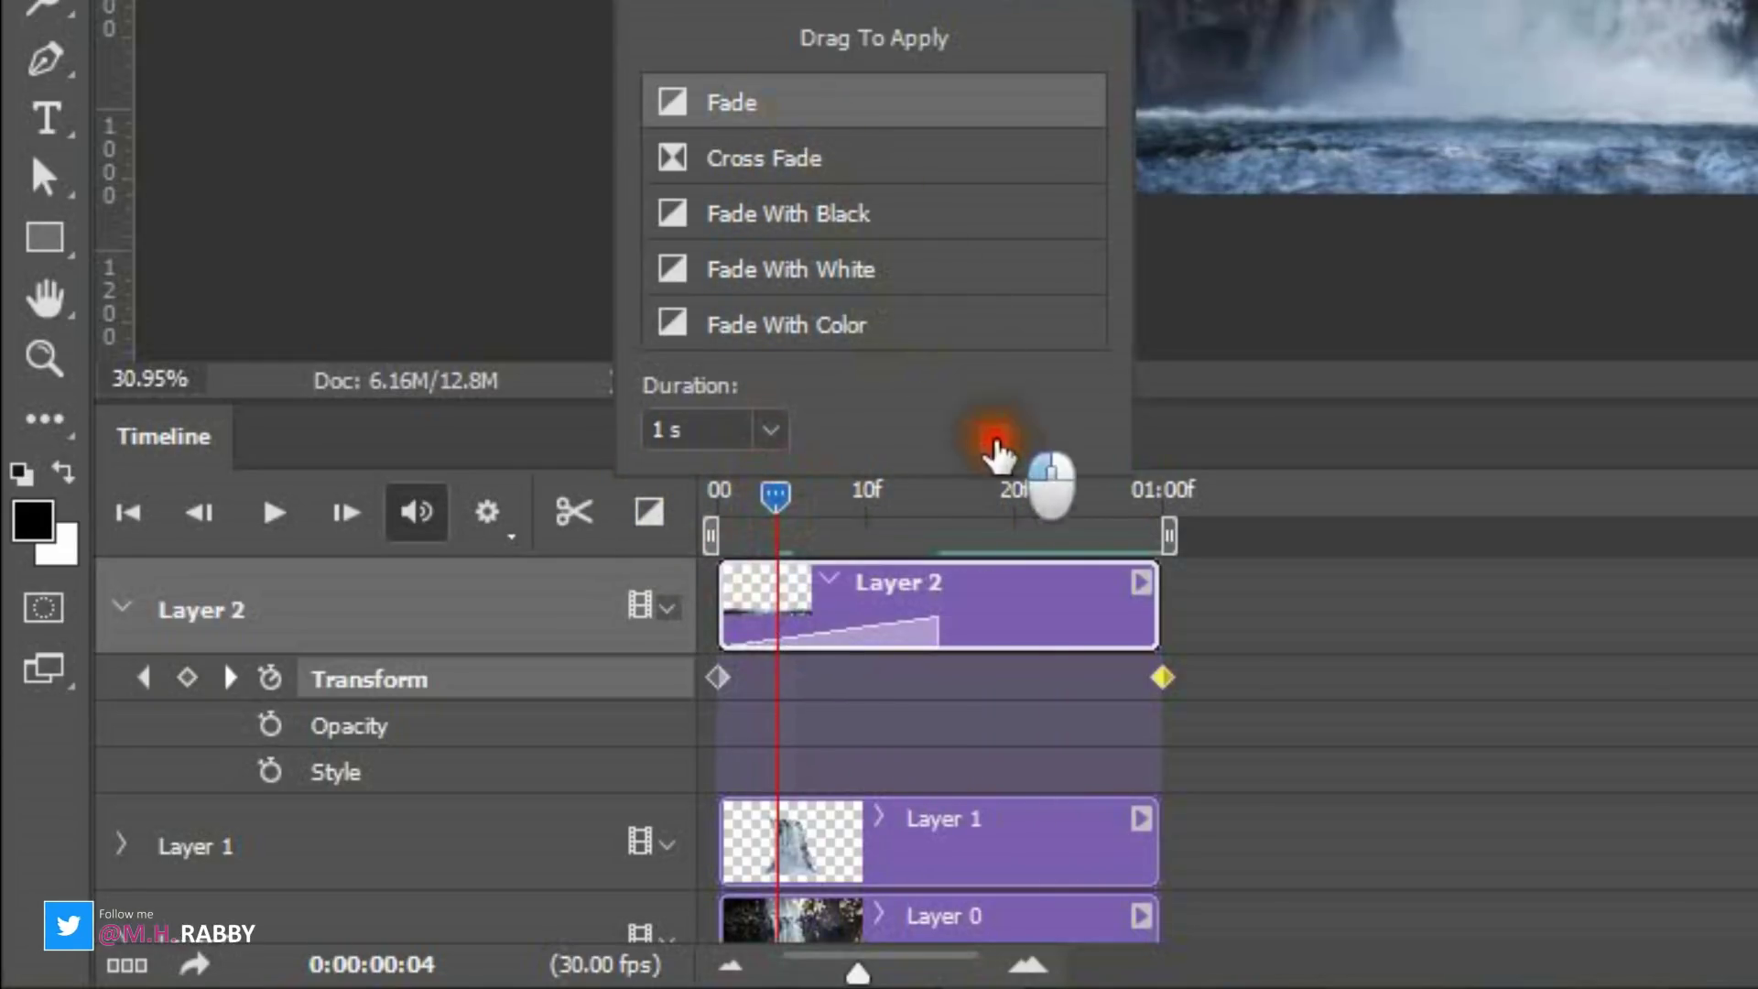
{"action": "left_click_drag", "start_coordinate": [995, 449], "coordinate": [1048, 632]}
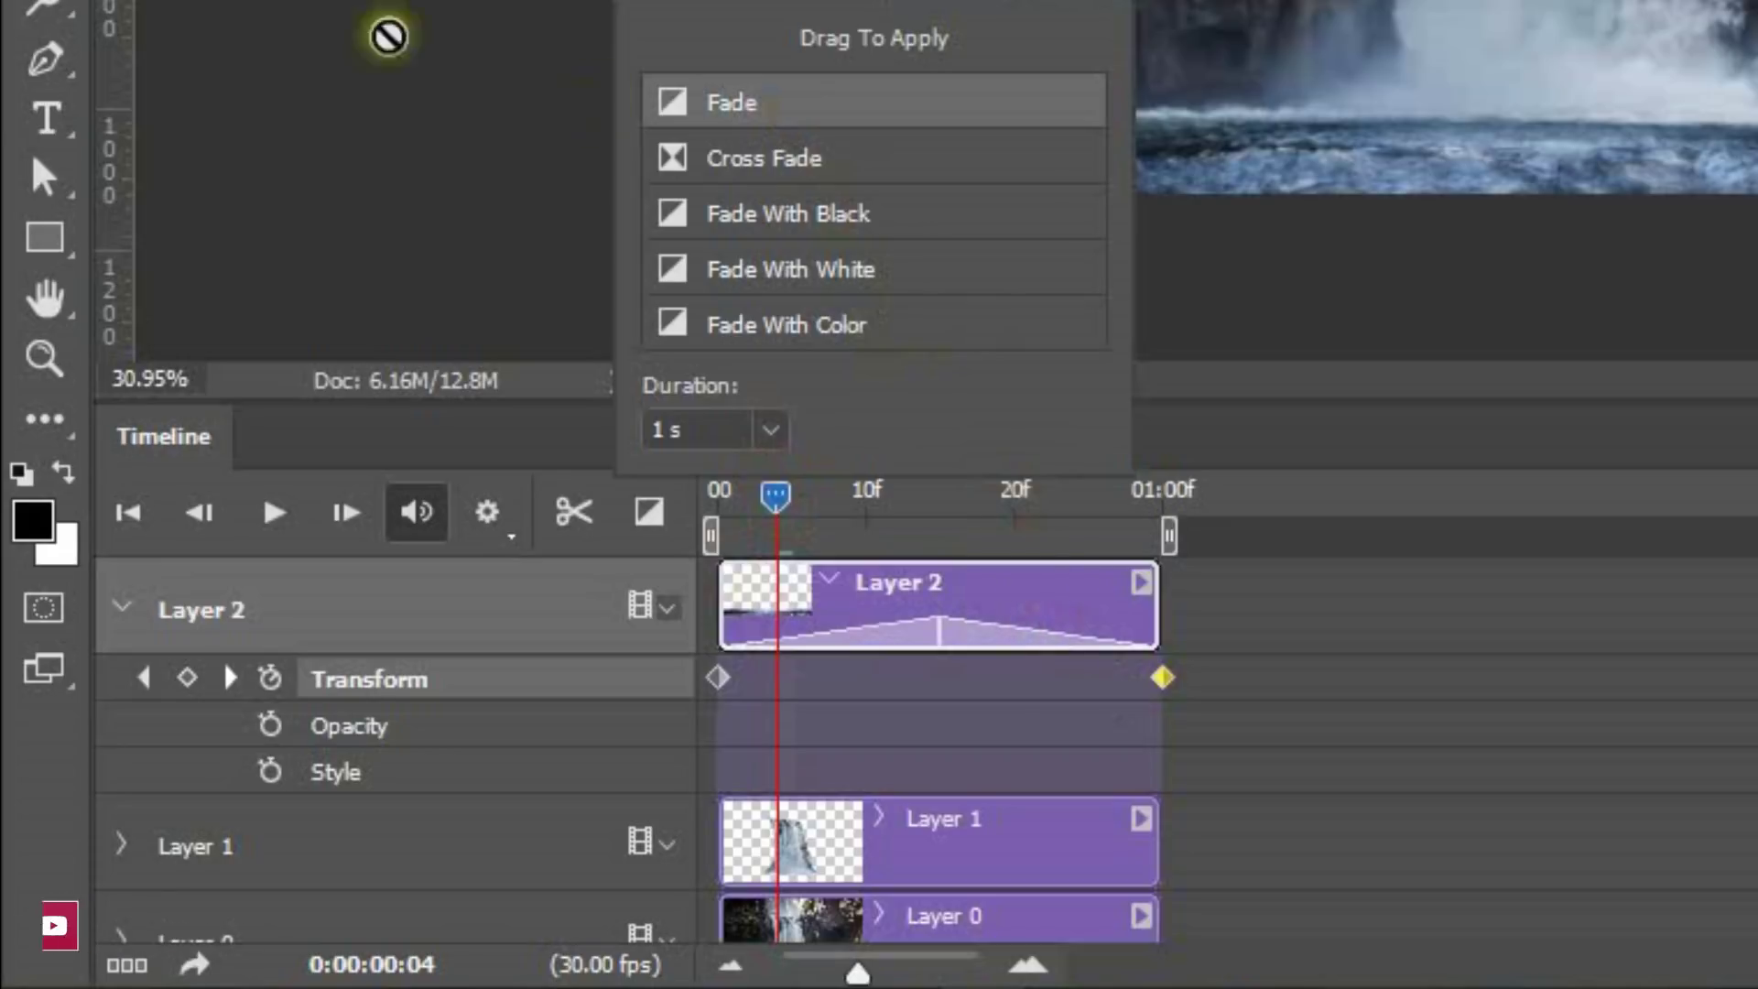
Step: Set Transform keyframes for the waterfall layer, Layer 1, at the start of the timeline and at 0:00:00:04
{"action": "left_click", "coordinate": [124, 606]}
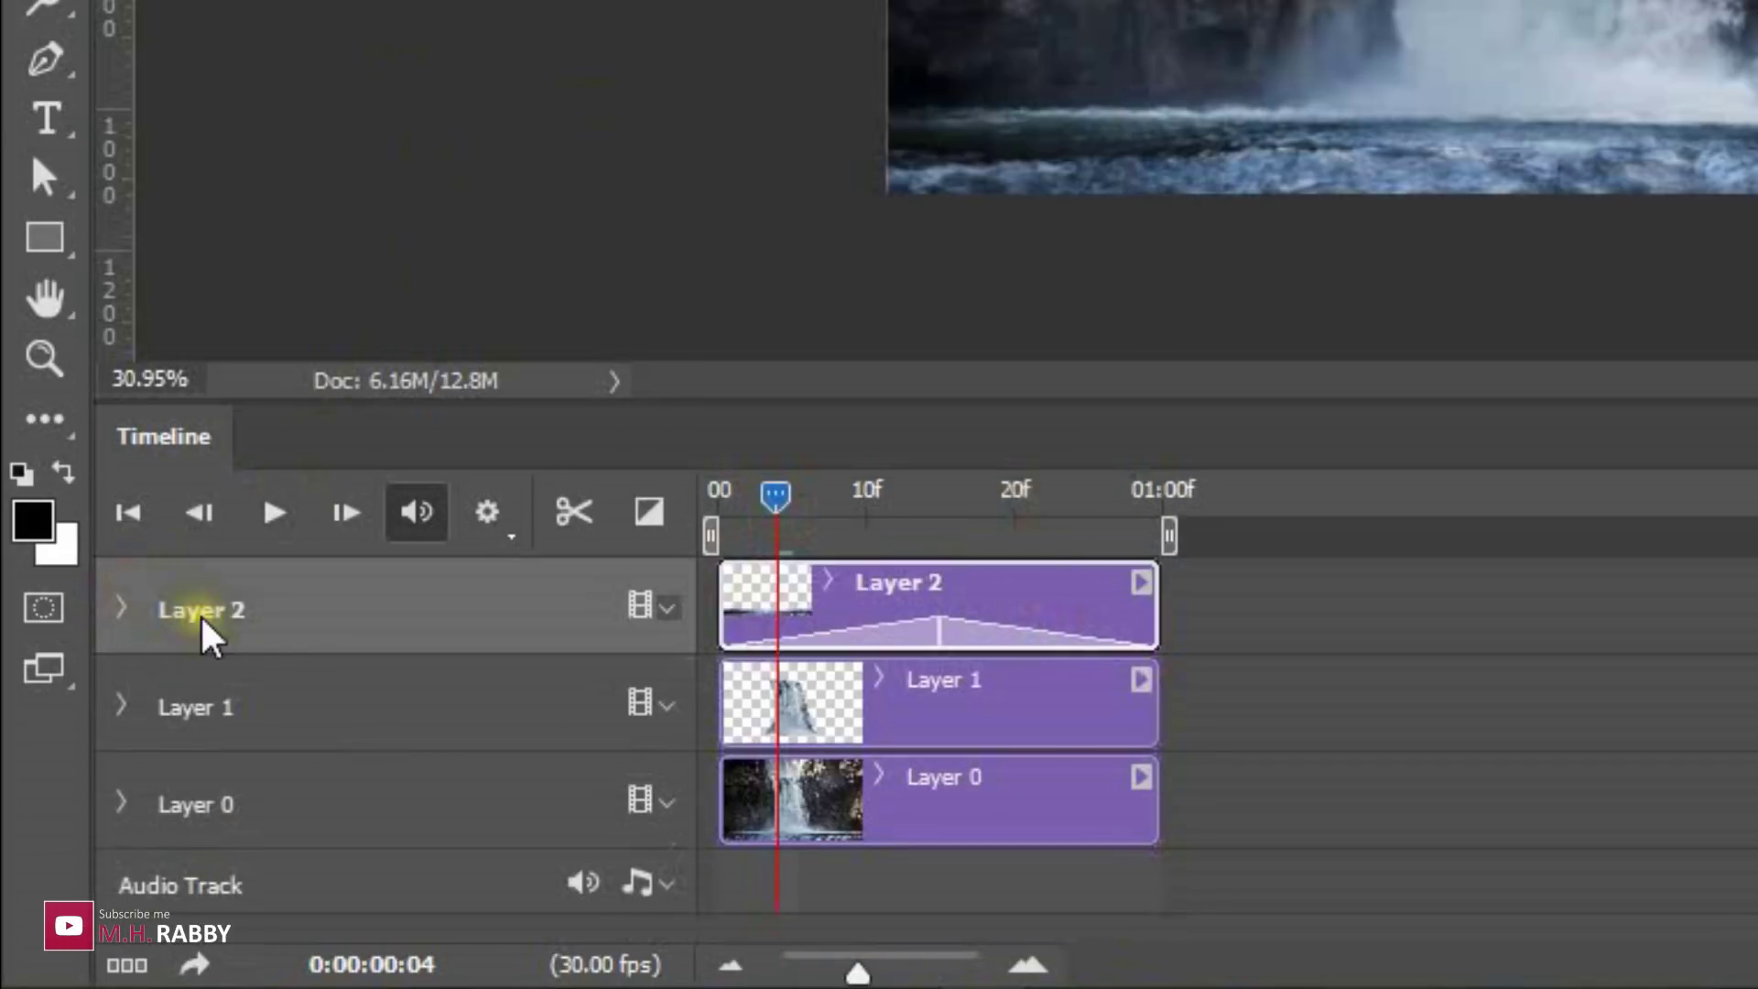
{"action": "left_click", "coordinate": [792, 727]}
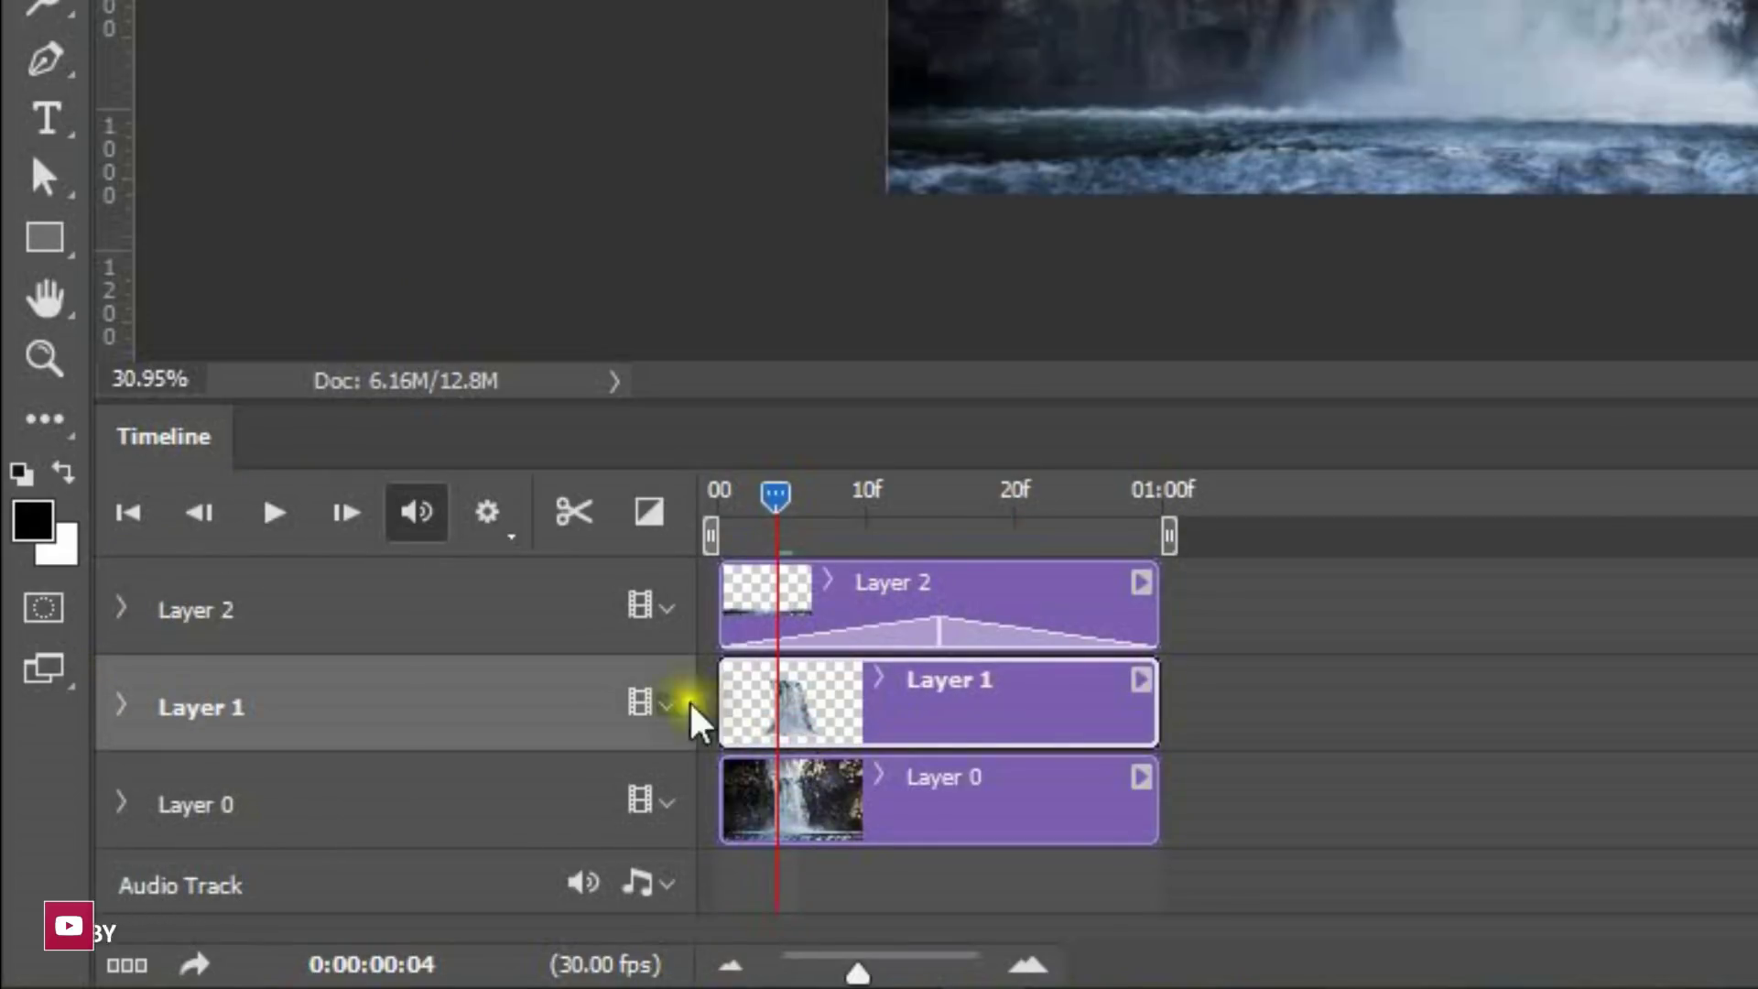
{"action": "left_click", "coordinate": [122, 707]}
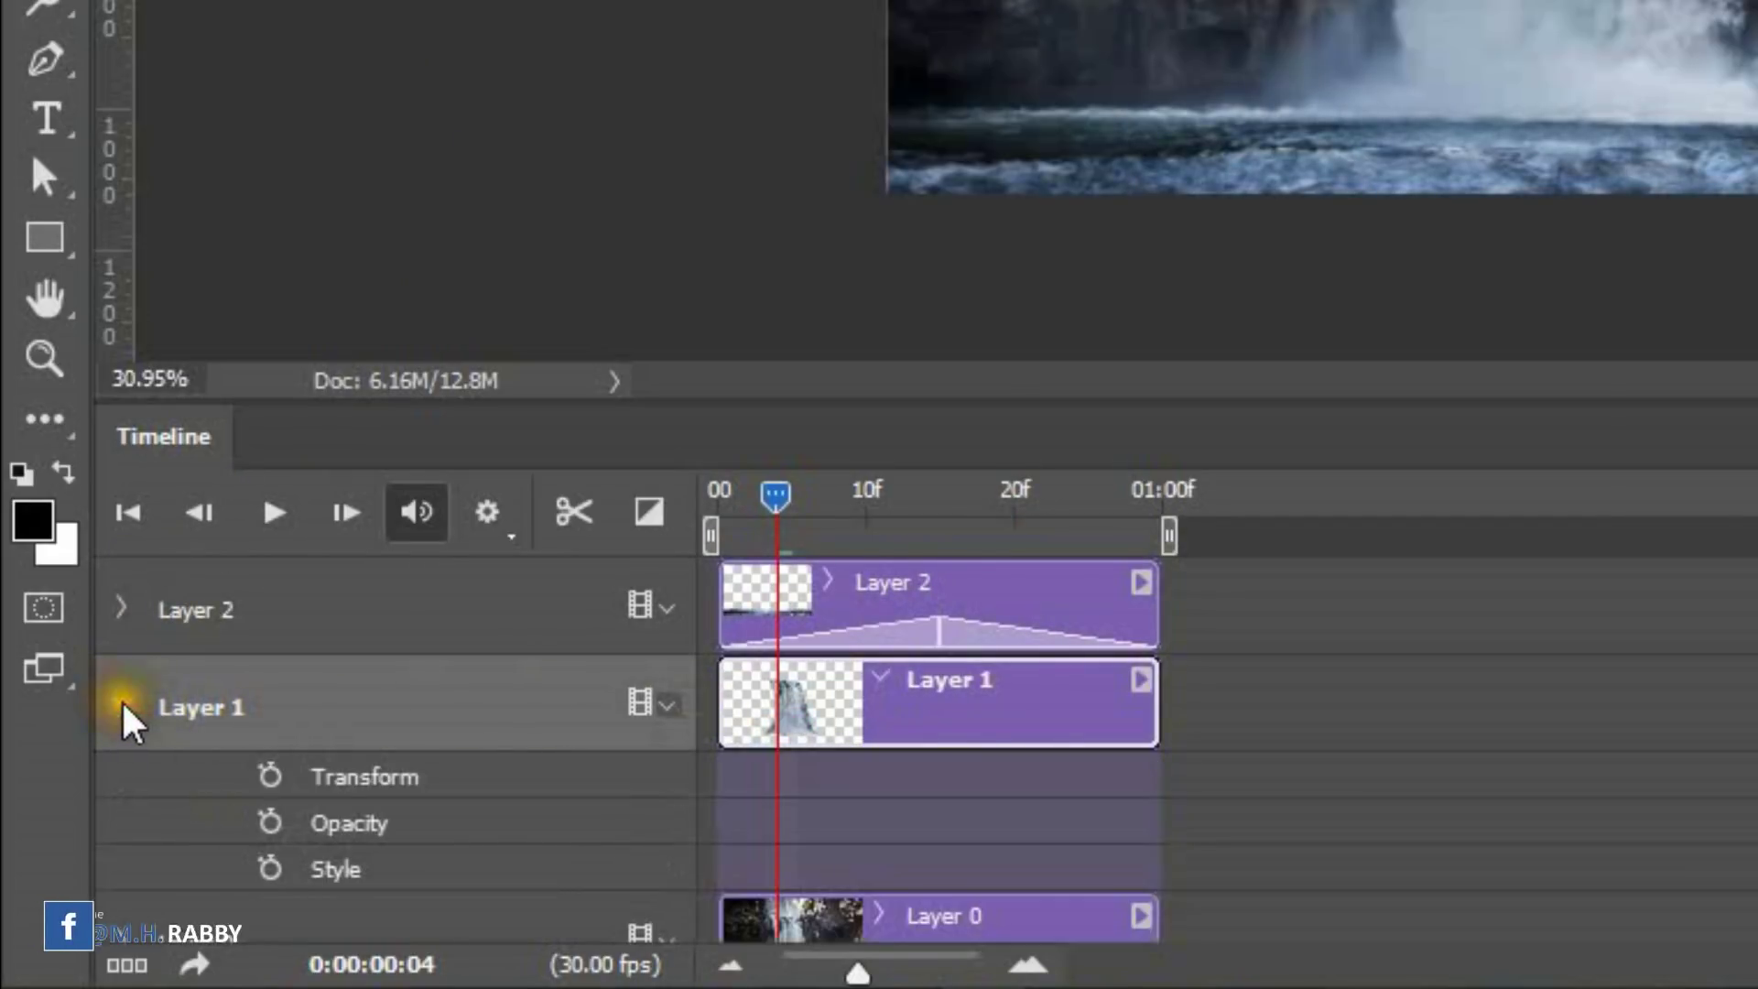
{"action": "left_click", "coordinate": [267, 775]}
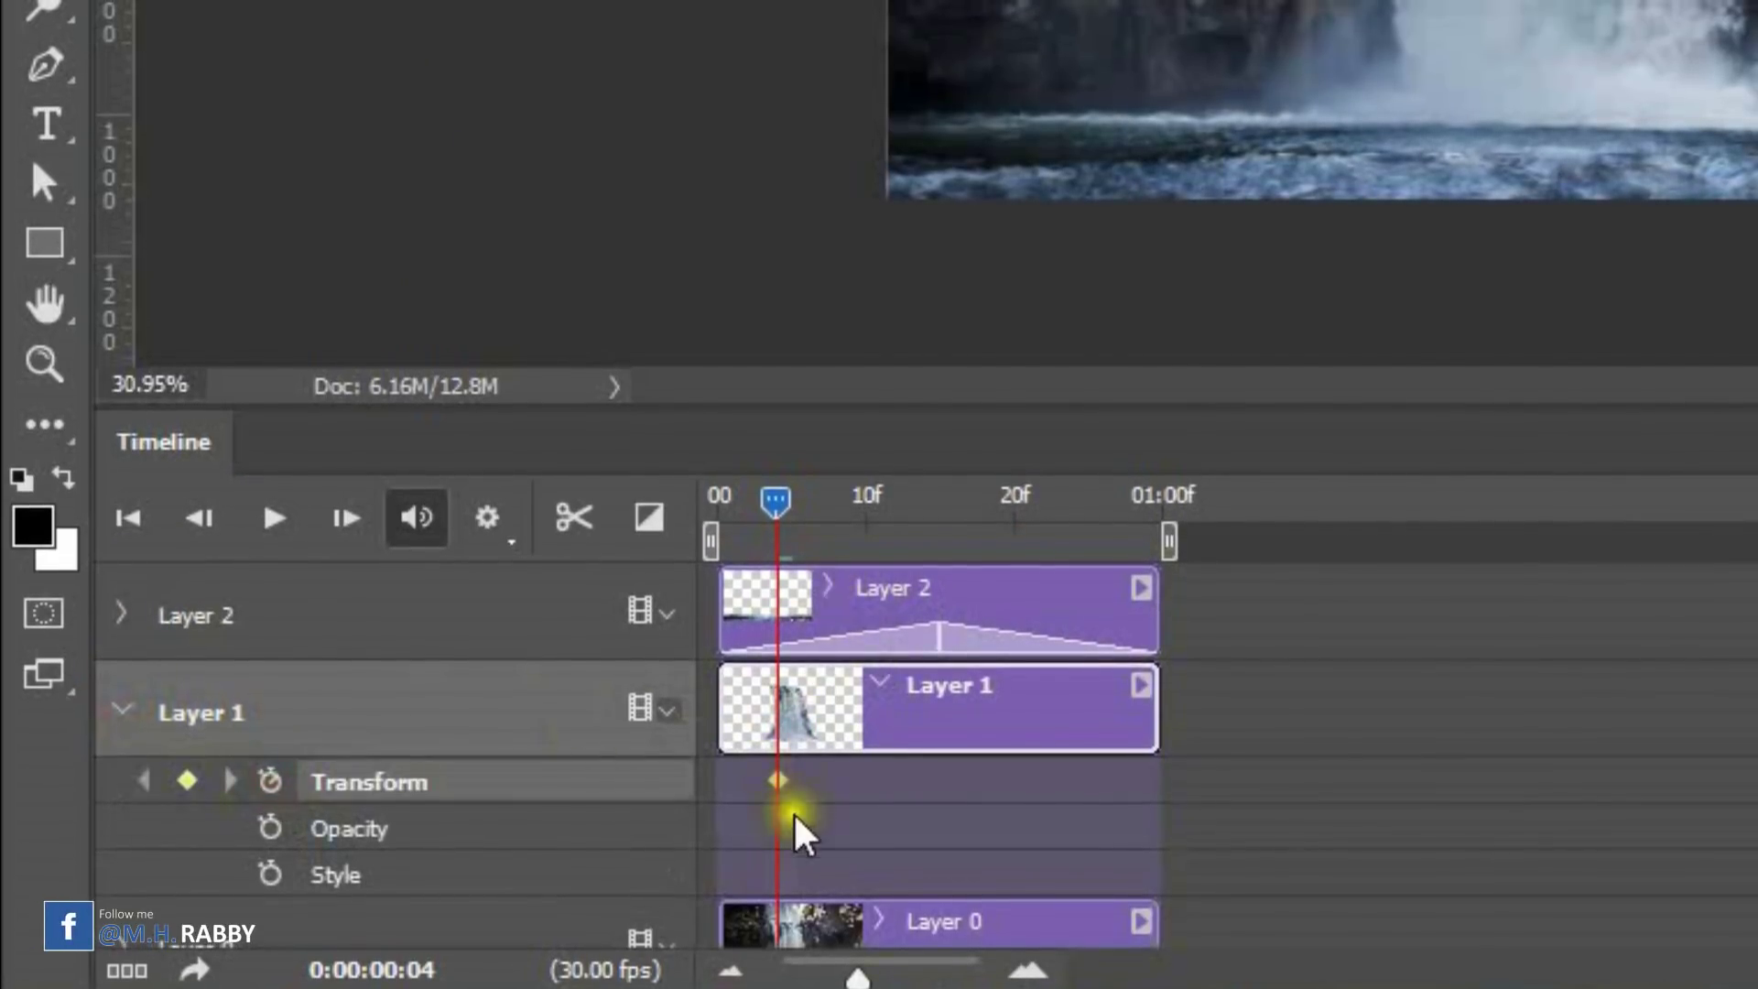
{"action": "left_click_drag", "start_coordinate": [779, 780], "coordinate": [722, 780]}
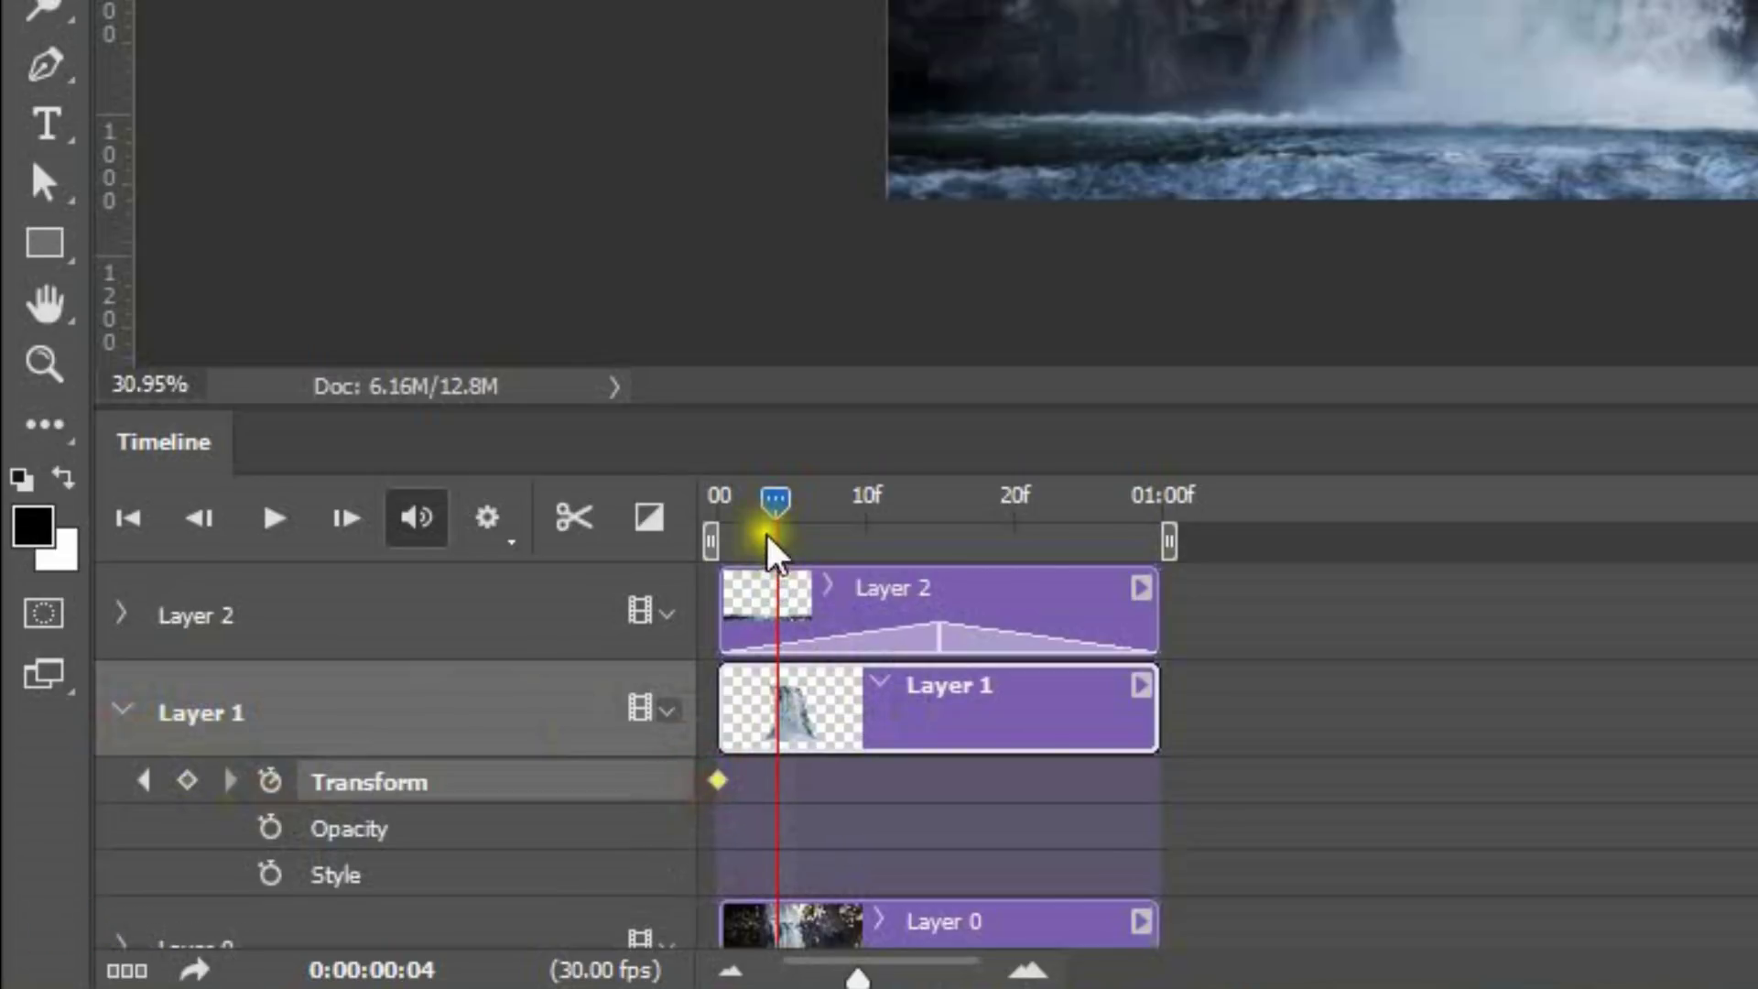
{"action": "left_click", "coordinate": [188, 782]}
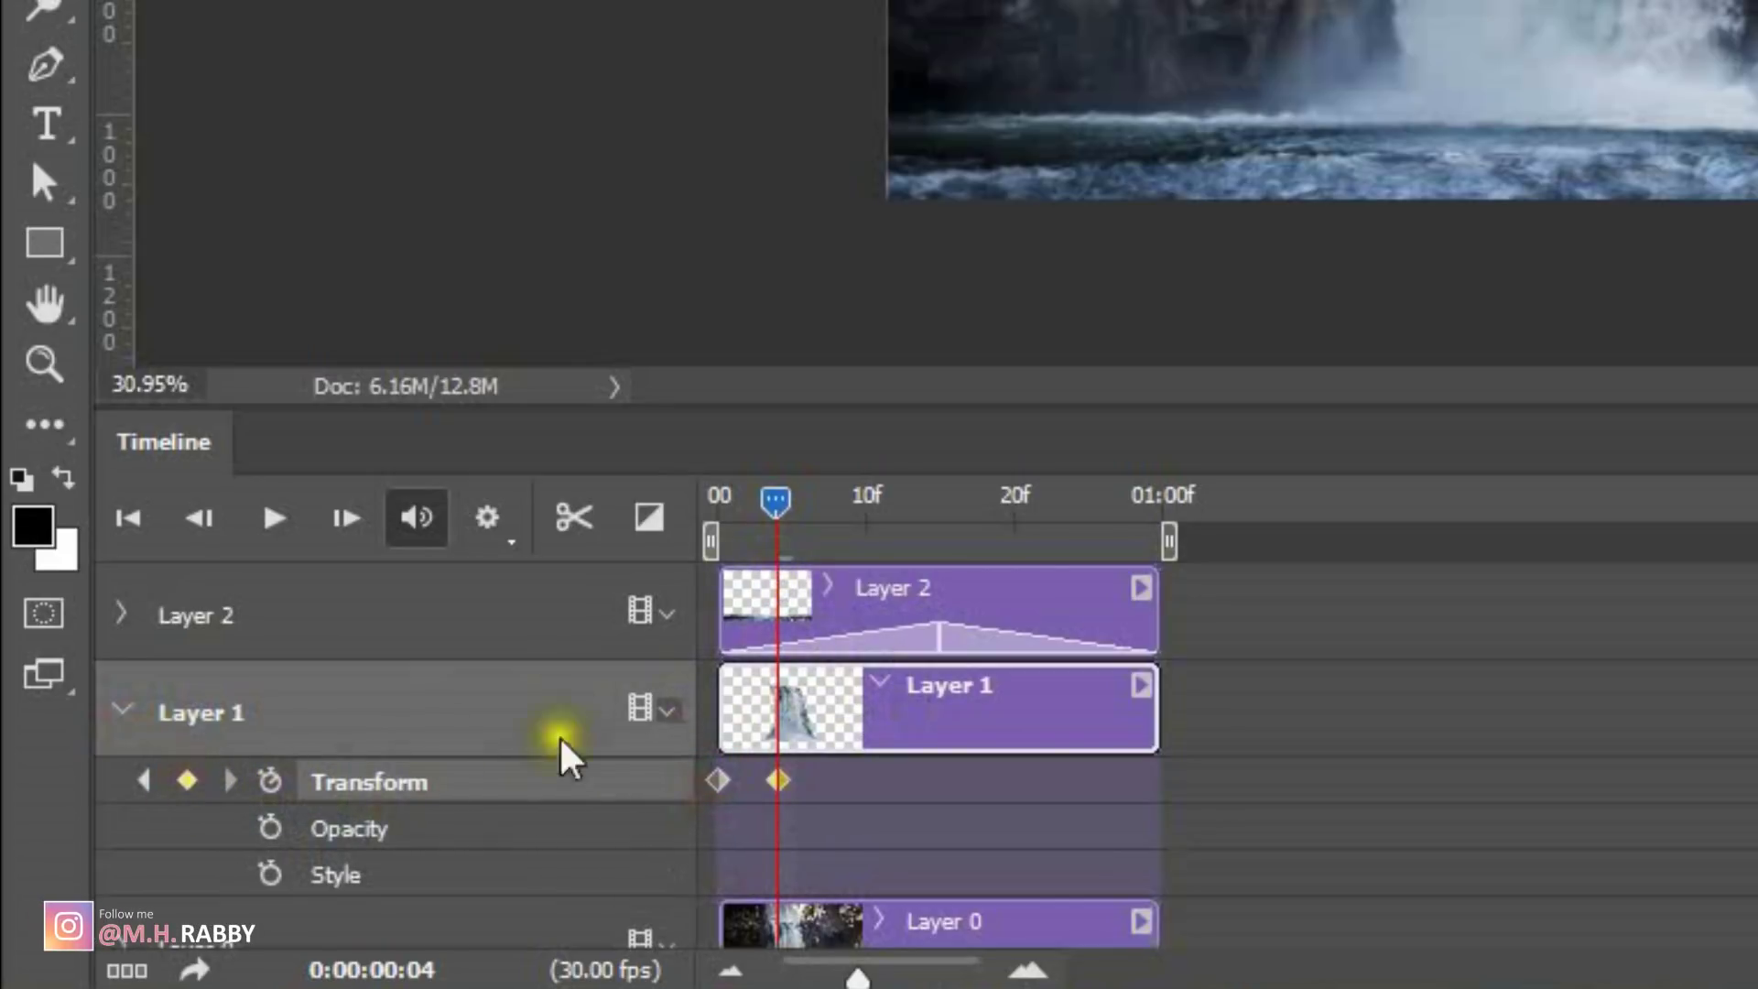
Step: Free-transform the waterfall at its second keyframe, stretching it downward to about 133% height and sideways to about 107% width
{"action": "left_click", "coordinate": [778, 783]}
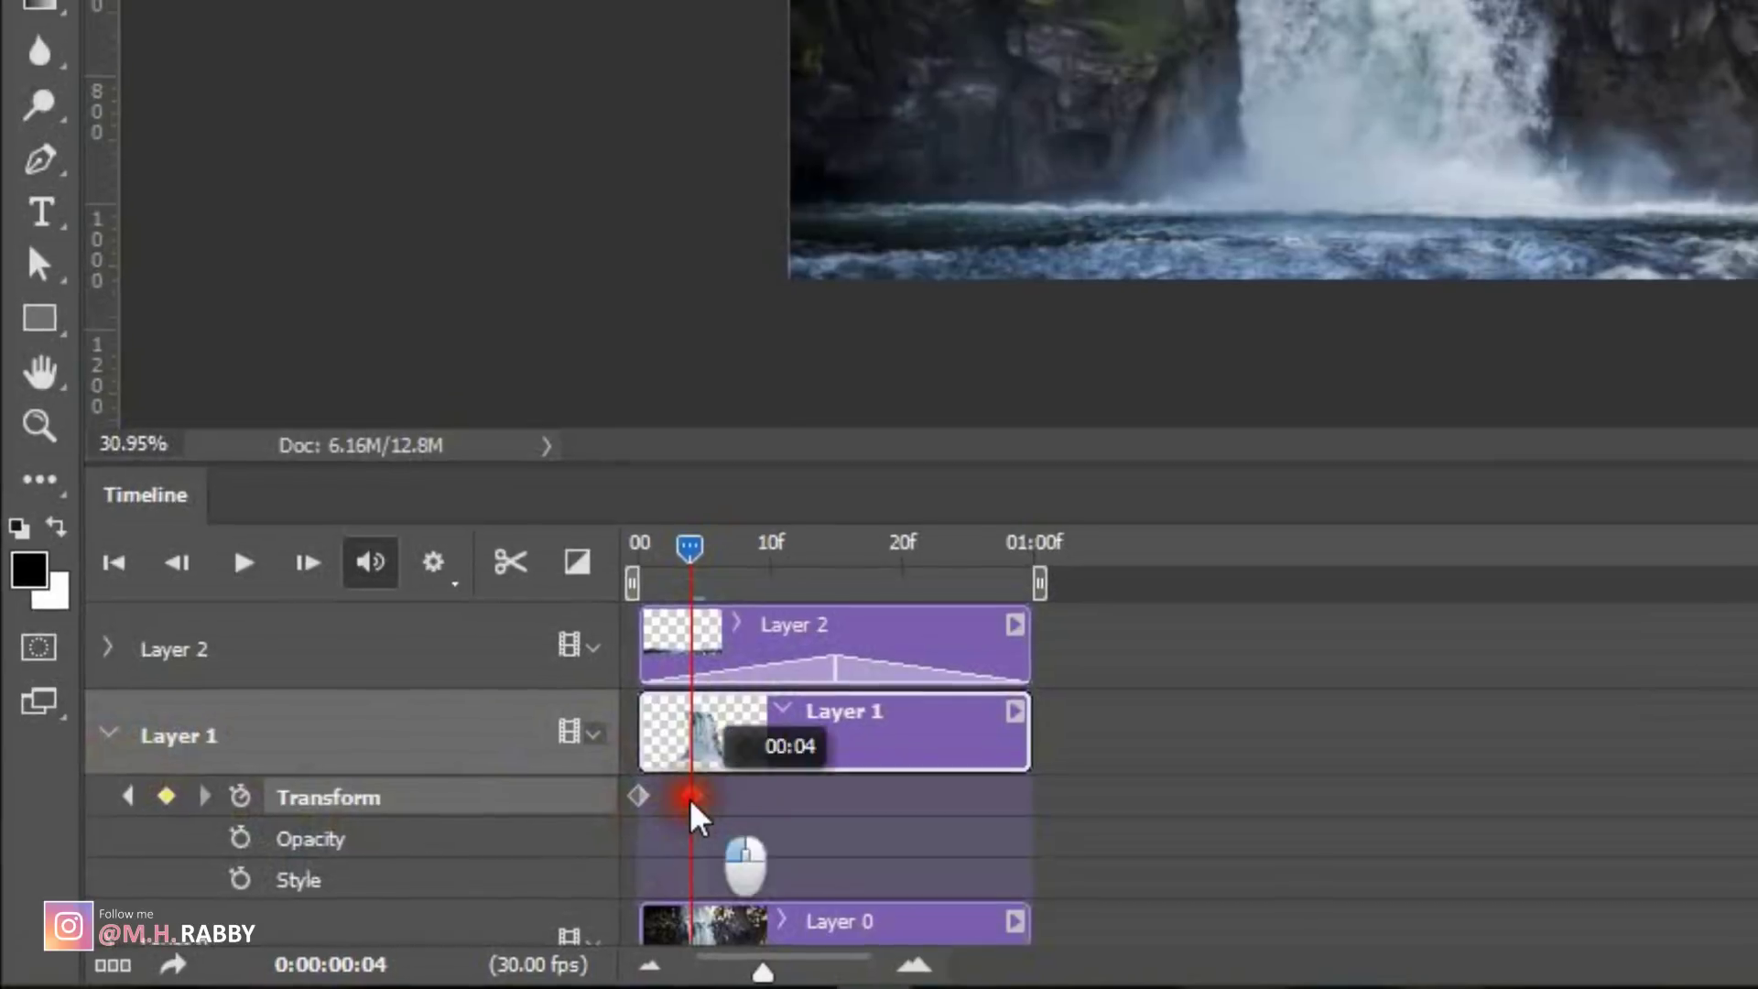
{"action": "key", "text": "ctrl+t"}
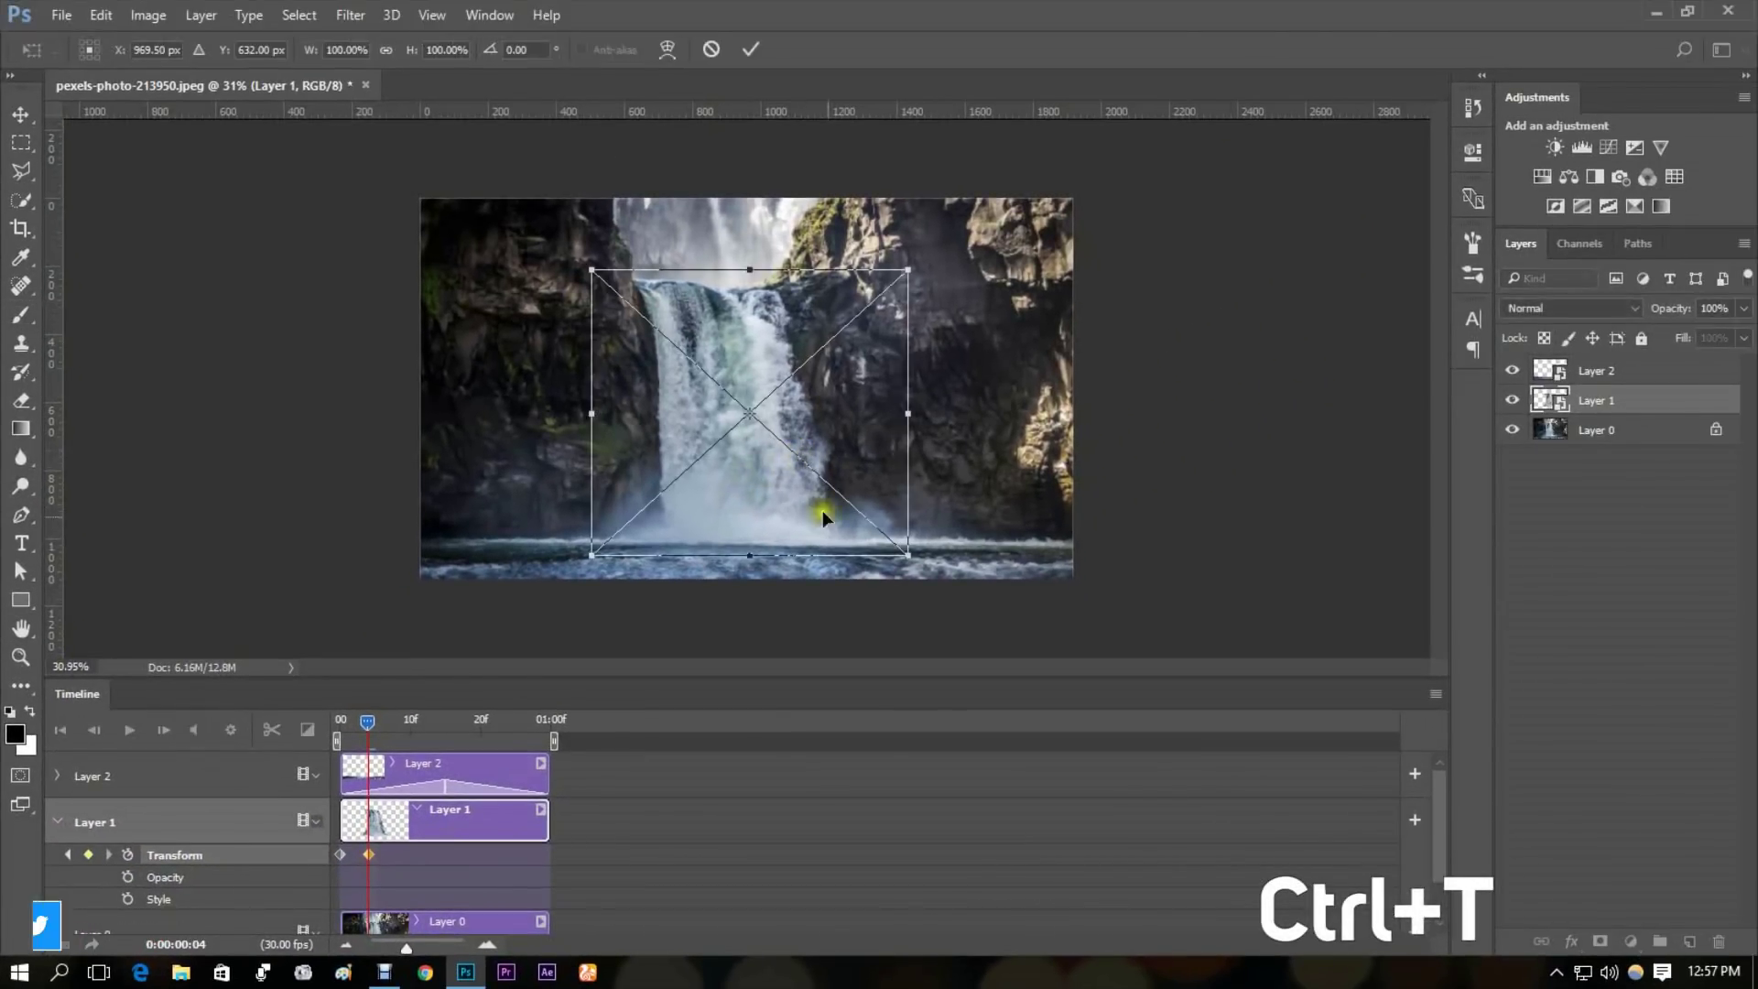
{"action": "left_click_drag", "start_coordinate": [750, 555], "coordinate": [751, 648]}
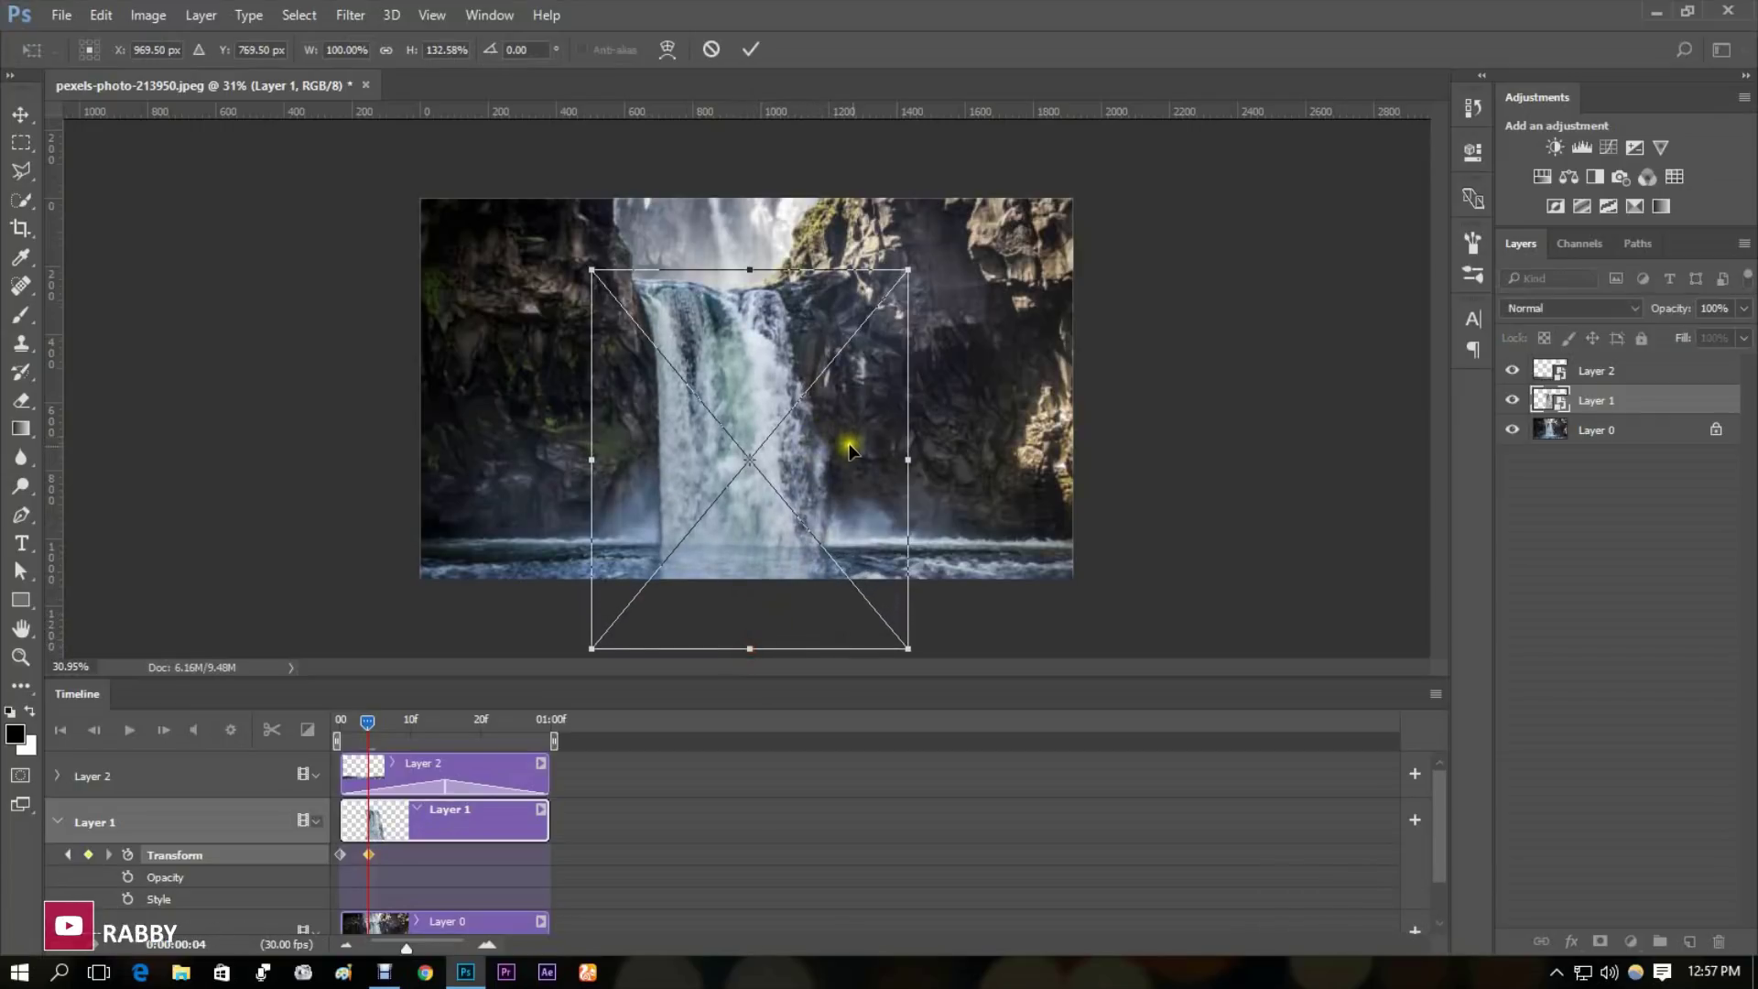
{"action": "mouse_move", "coordinate": [906, 465]}
{"action": "left_mouse_down"}
{"action": "mouse_move", "coordinate": [924, 462]}
{"action": "mouse_move", "coordinate": [874, 451]}
{"action": "mouse_move", "coordinate": [886, 467]}
{"action": "mouse_move", "coordinate": [866, 486]}
{"action": "mouse_move", "coordinate": [927, 462]}
{"action": "left_mouse_up"}
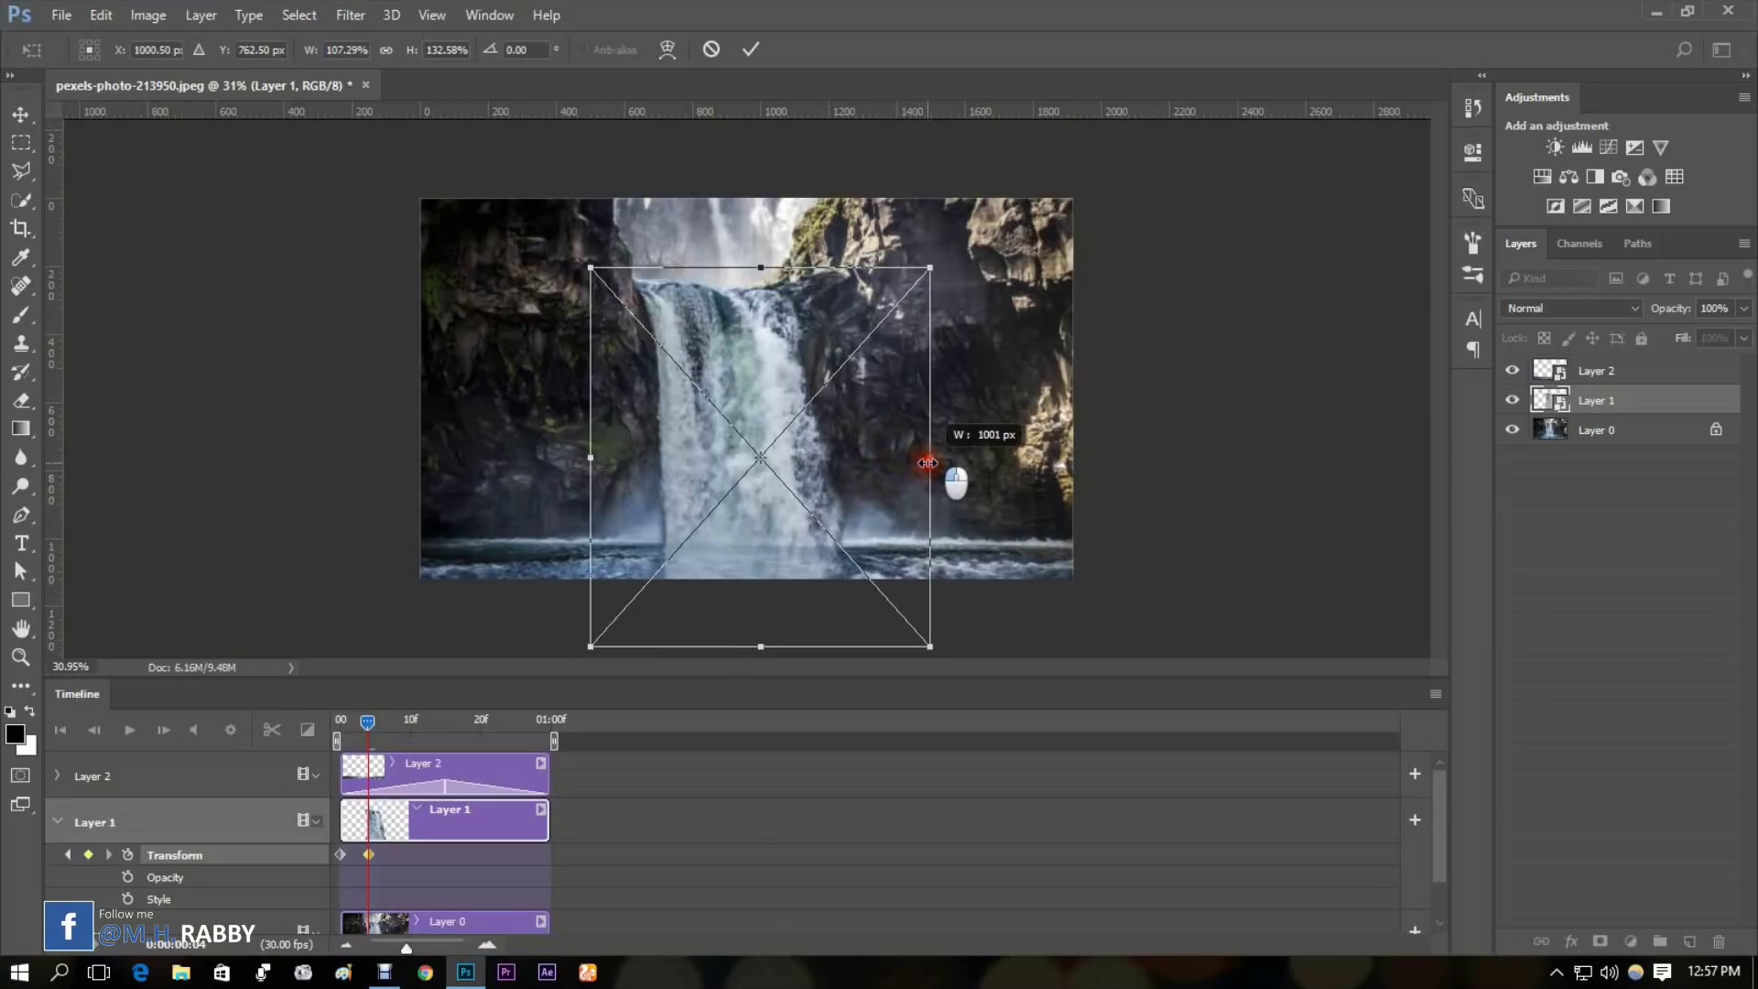
Step: Nudge the stretched waterfall left and up, enlarge it to about 108% width and 135% height, and apply the transform
{"action": "key", "text": "Left"}
{"action": "key", "text": "Left"}
{"action": "key", "text": "Left"}
{"action": "key", "text": "Left"}
{"action": "key", "text": "Left"}
{"action": "key", "text": "Left"}
{"action": "key", "text": "Left"}
{"action": "key", "text": "Left"}
{"action": "key", "text": "Left"}
{"action": "key", "text": "Left"}
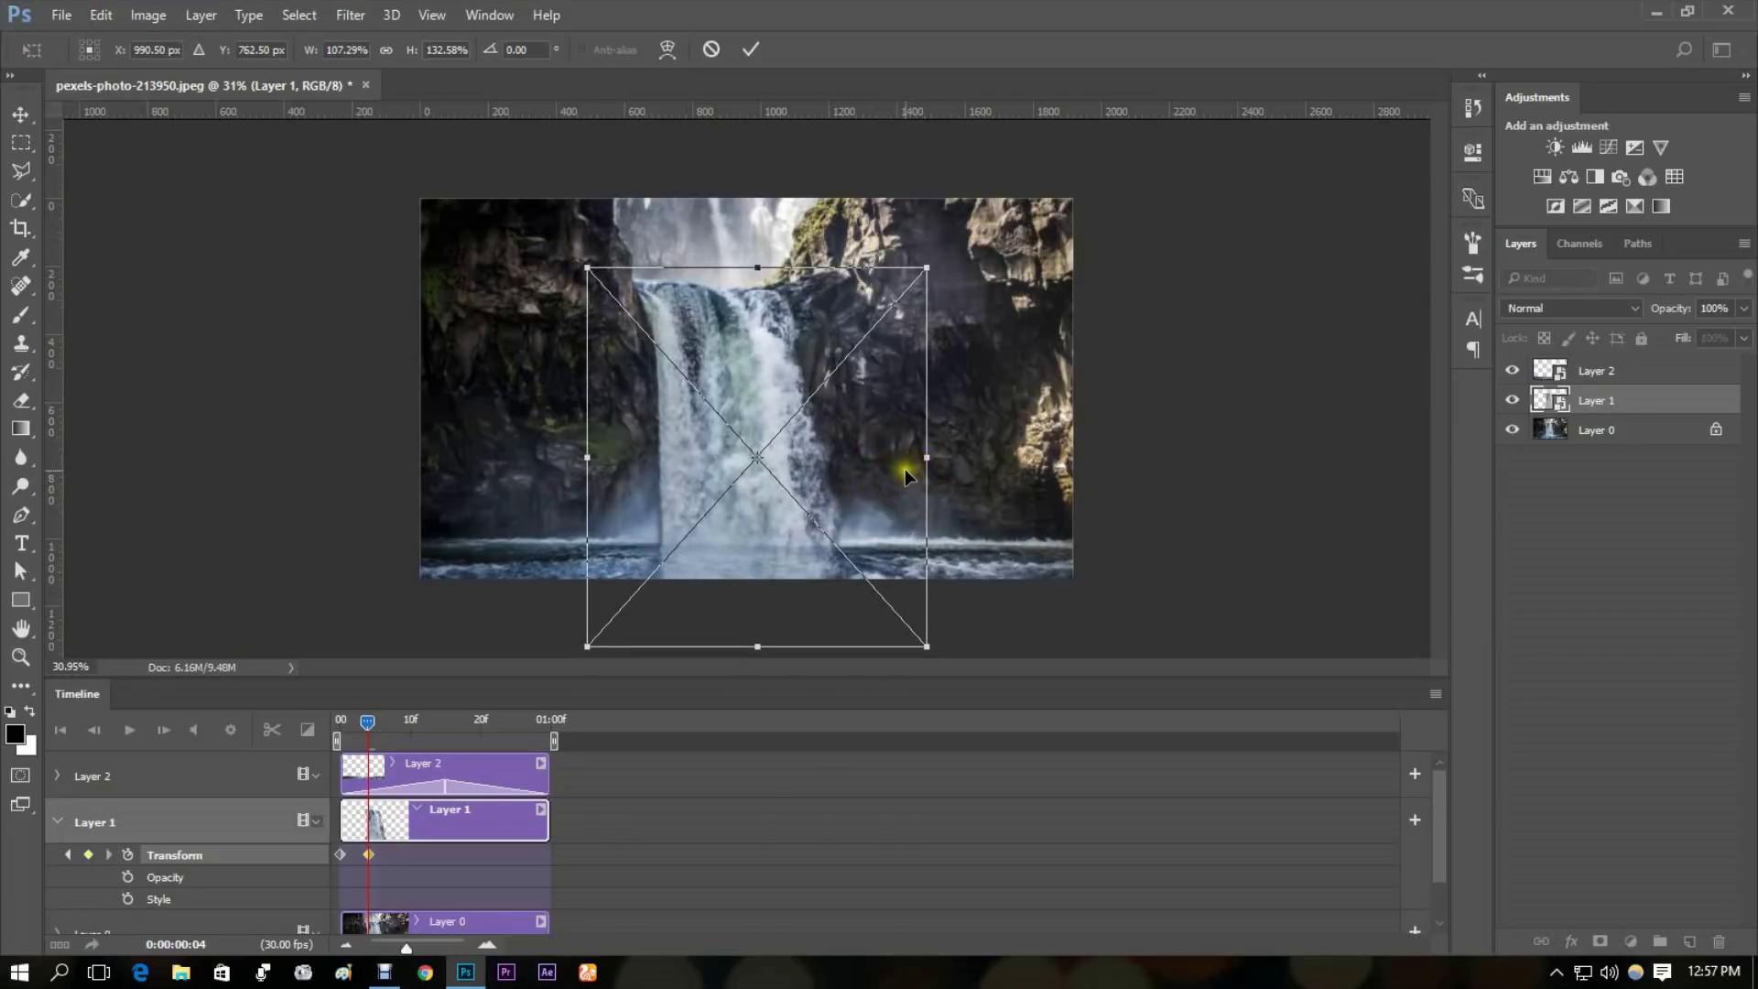
{"action": "key", "text": "Up"}
{"action": "key", "text": "Up"}
{"action": "key", "text": "Up"}
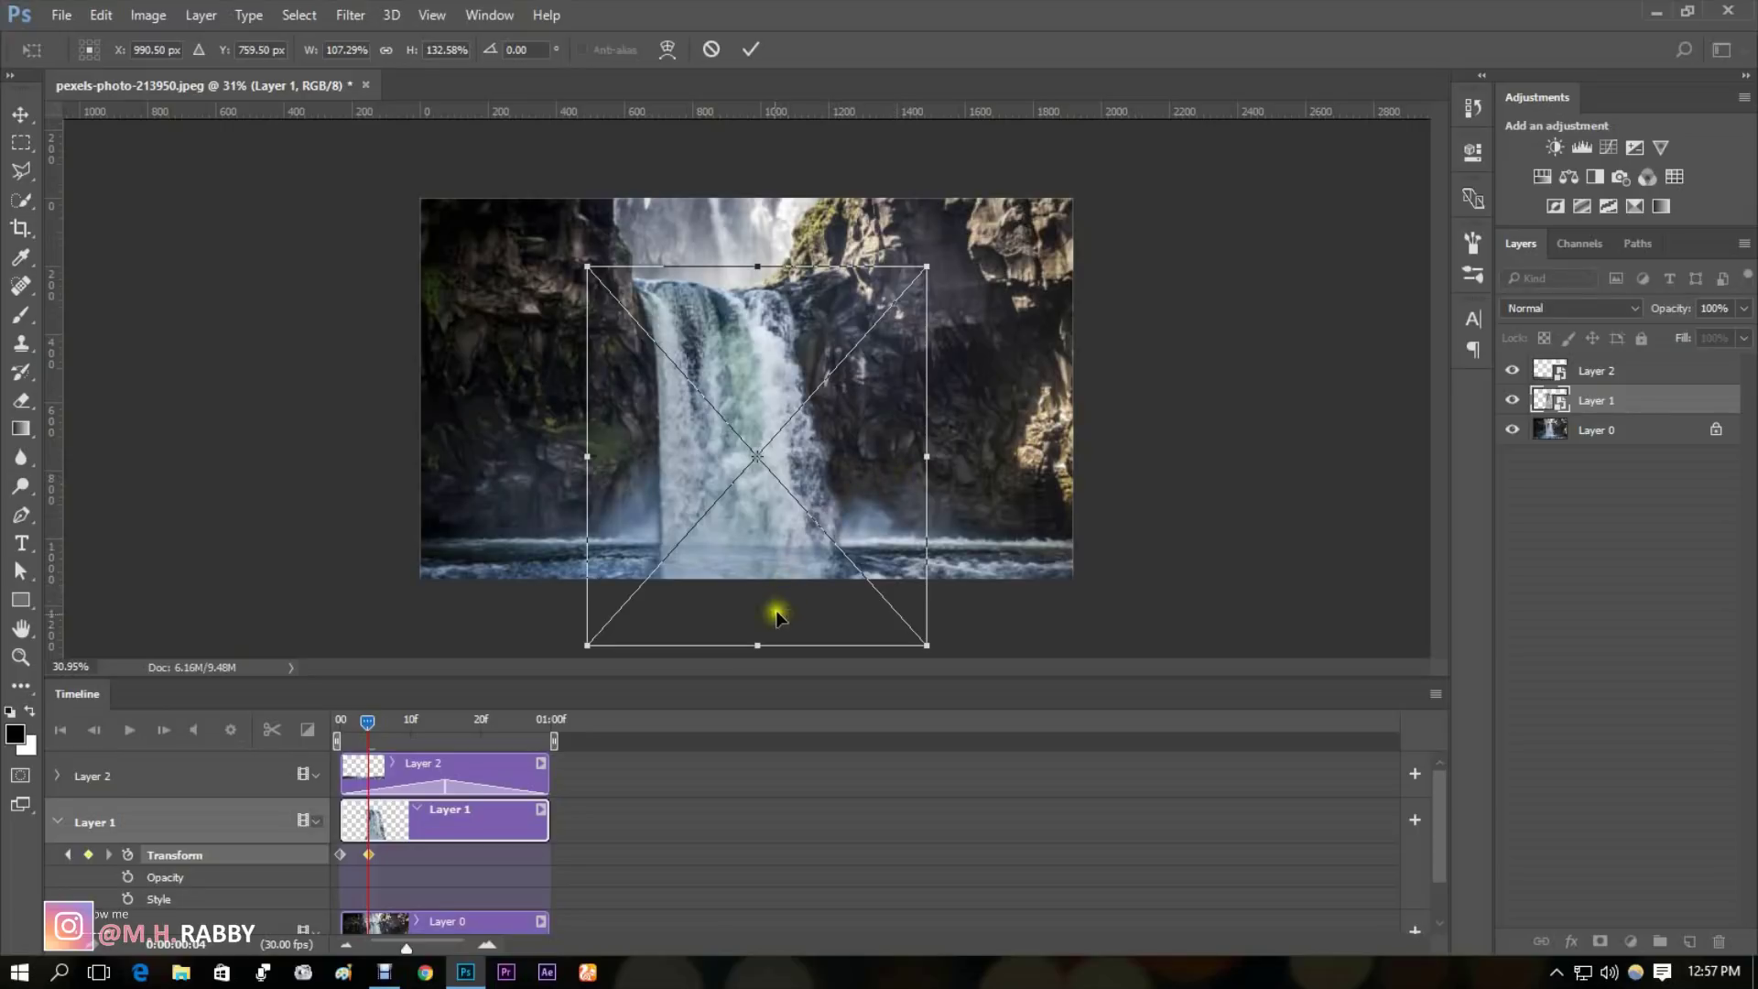
{"action": "left_click_drag", "start_coordinate": [757, 645], "coordinate": [761, 652]}
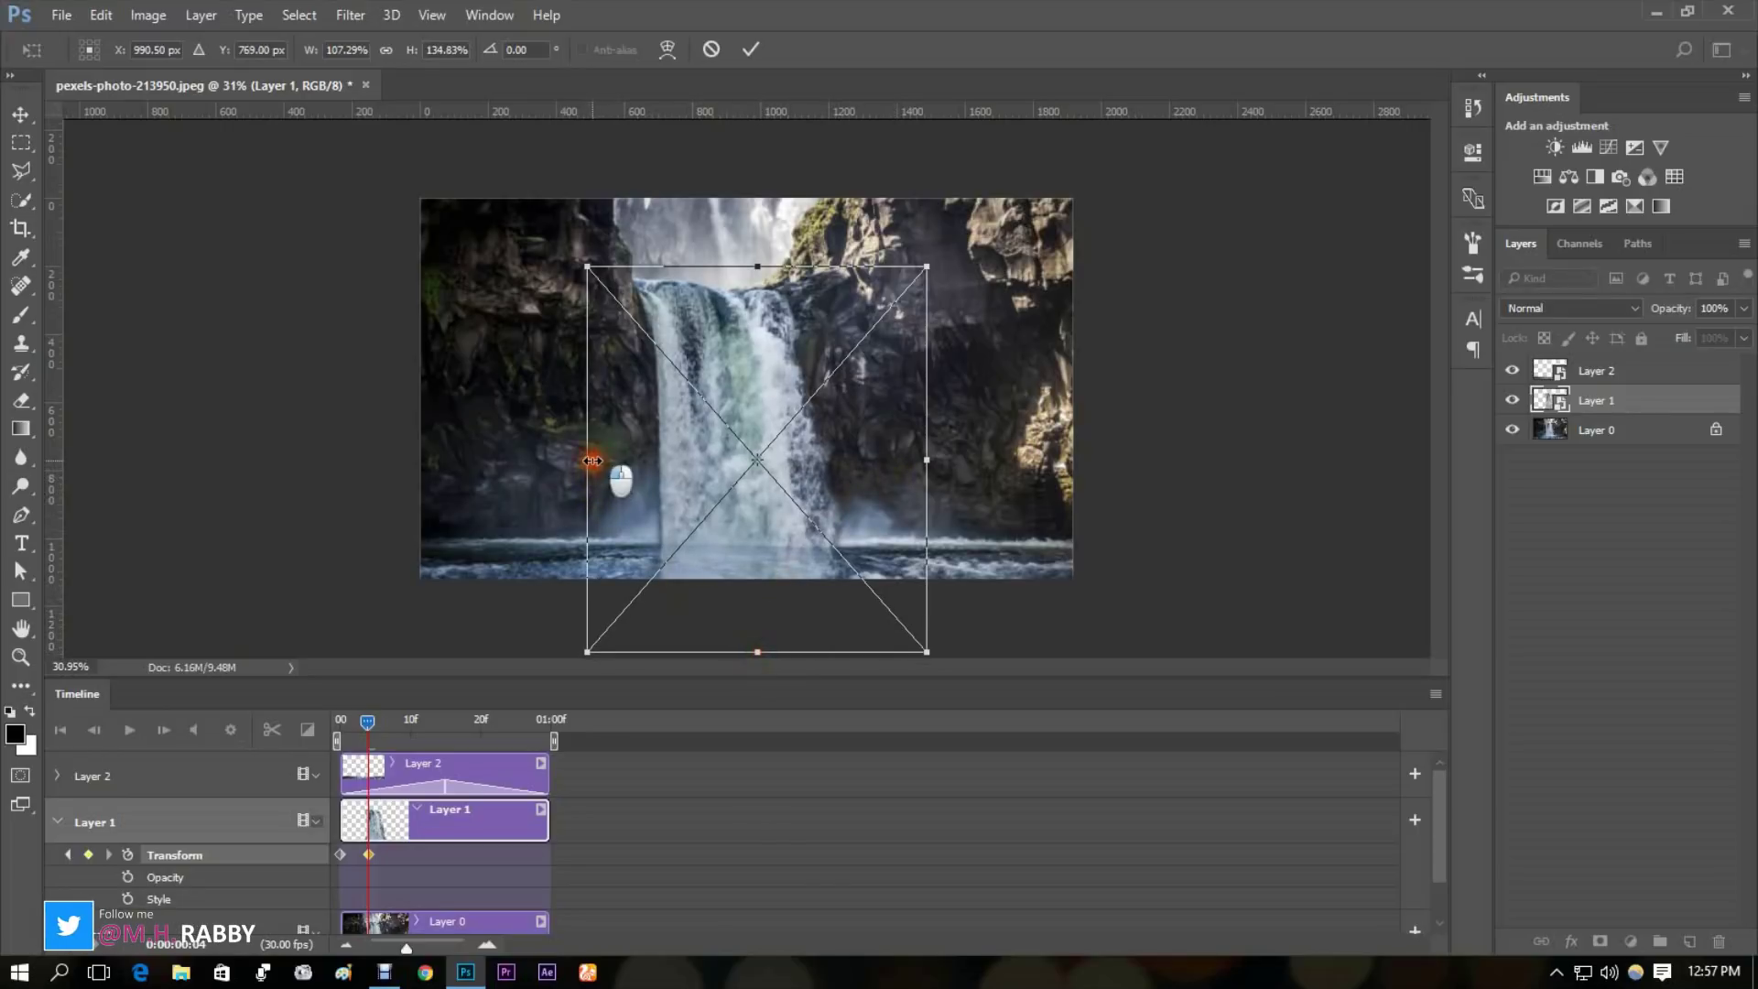
{"action": "left_click_drag", "start_coordinate": [593, 460], "coordinate": [591, 465]}
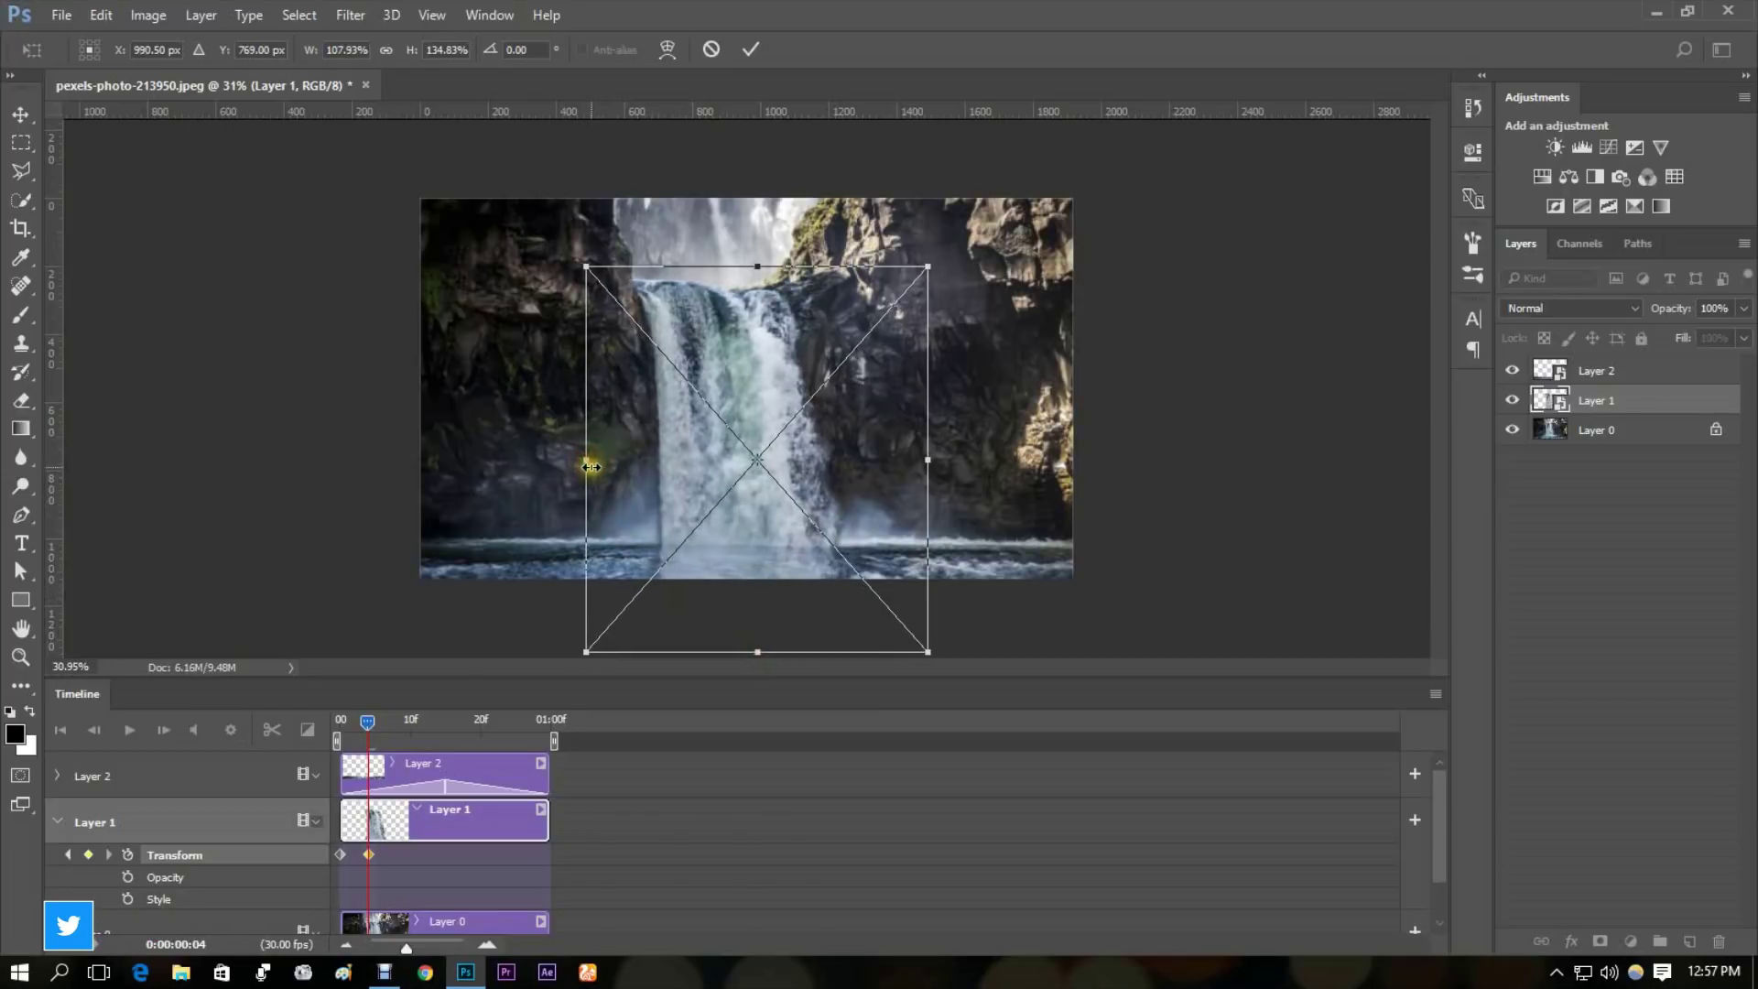
{"action": "left_click", "coordinate": [756, 49]}
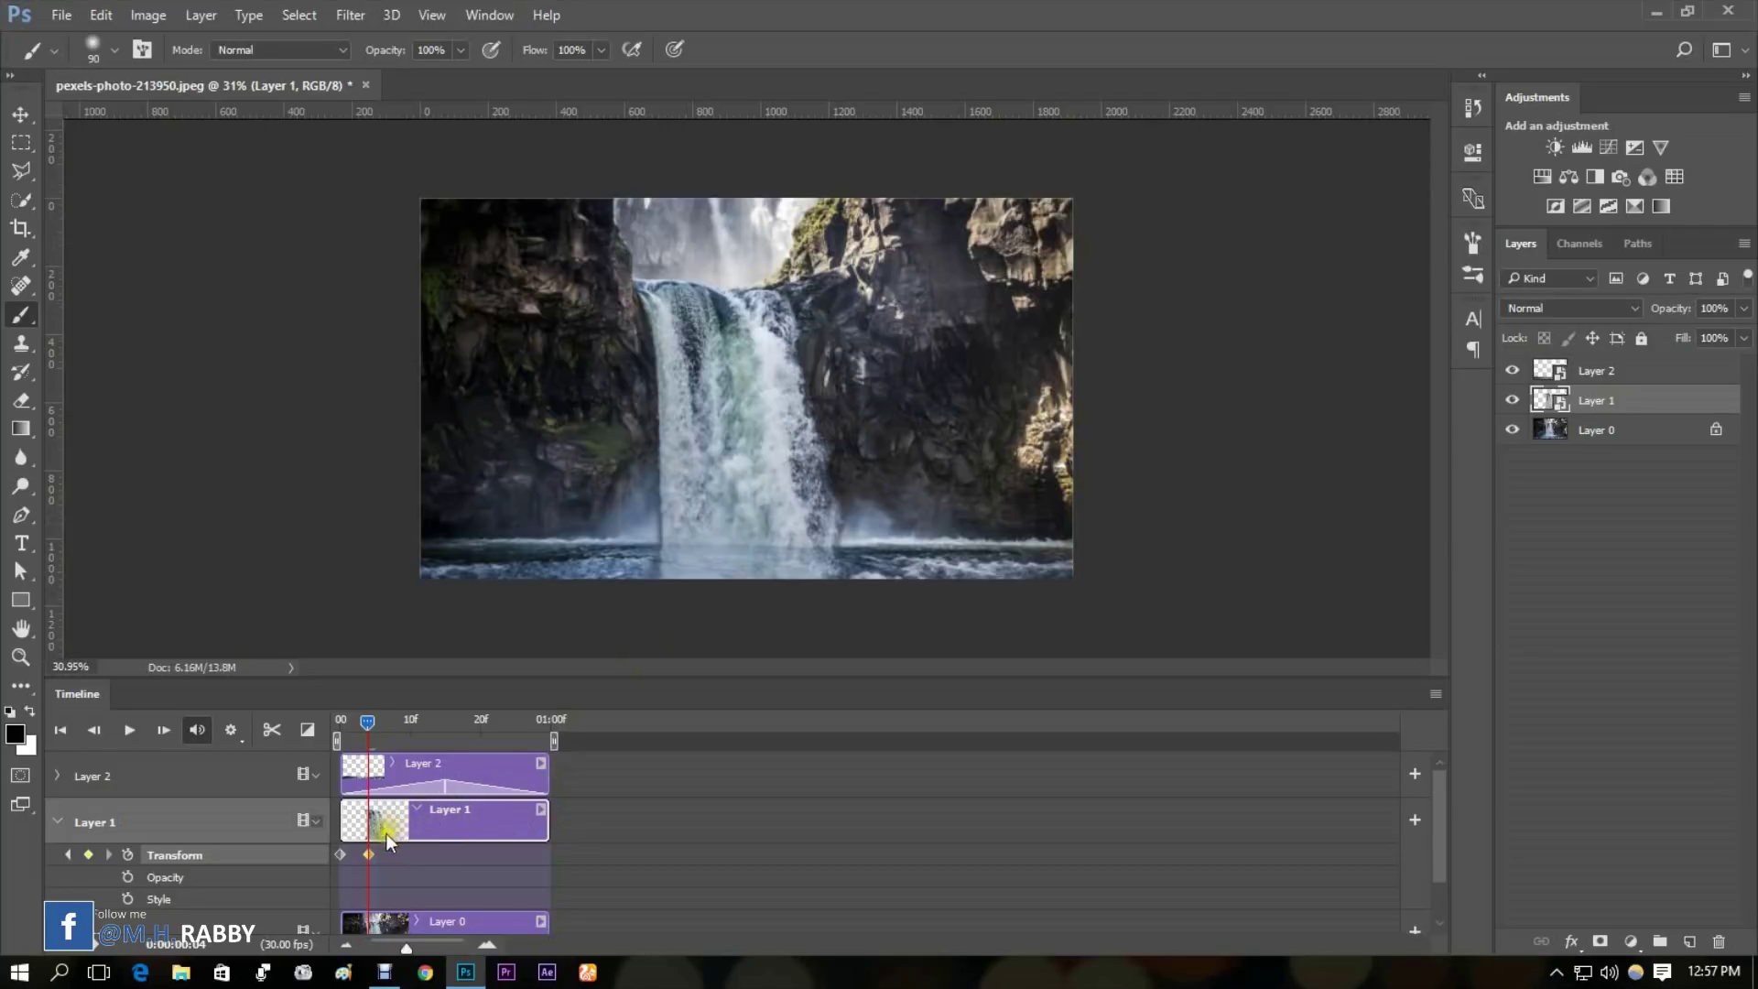
Step: Move Layer 1's second Transform keyframe to 01:00f and play the animation from the start of the timeline
{"action": "left_click_drag", "start_coordinate": [369, 855], "coordinate": [544, 866]}
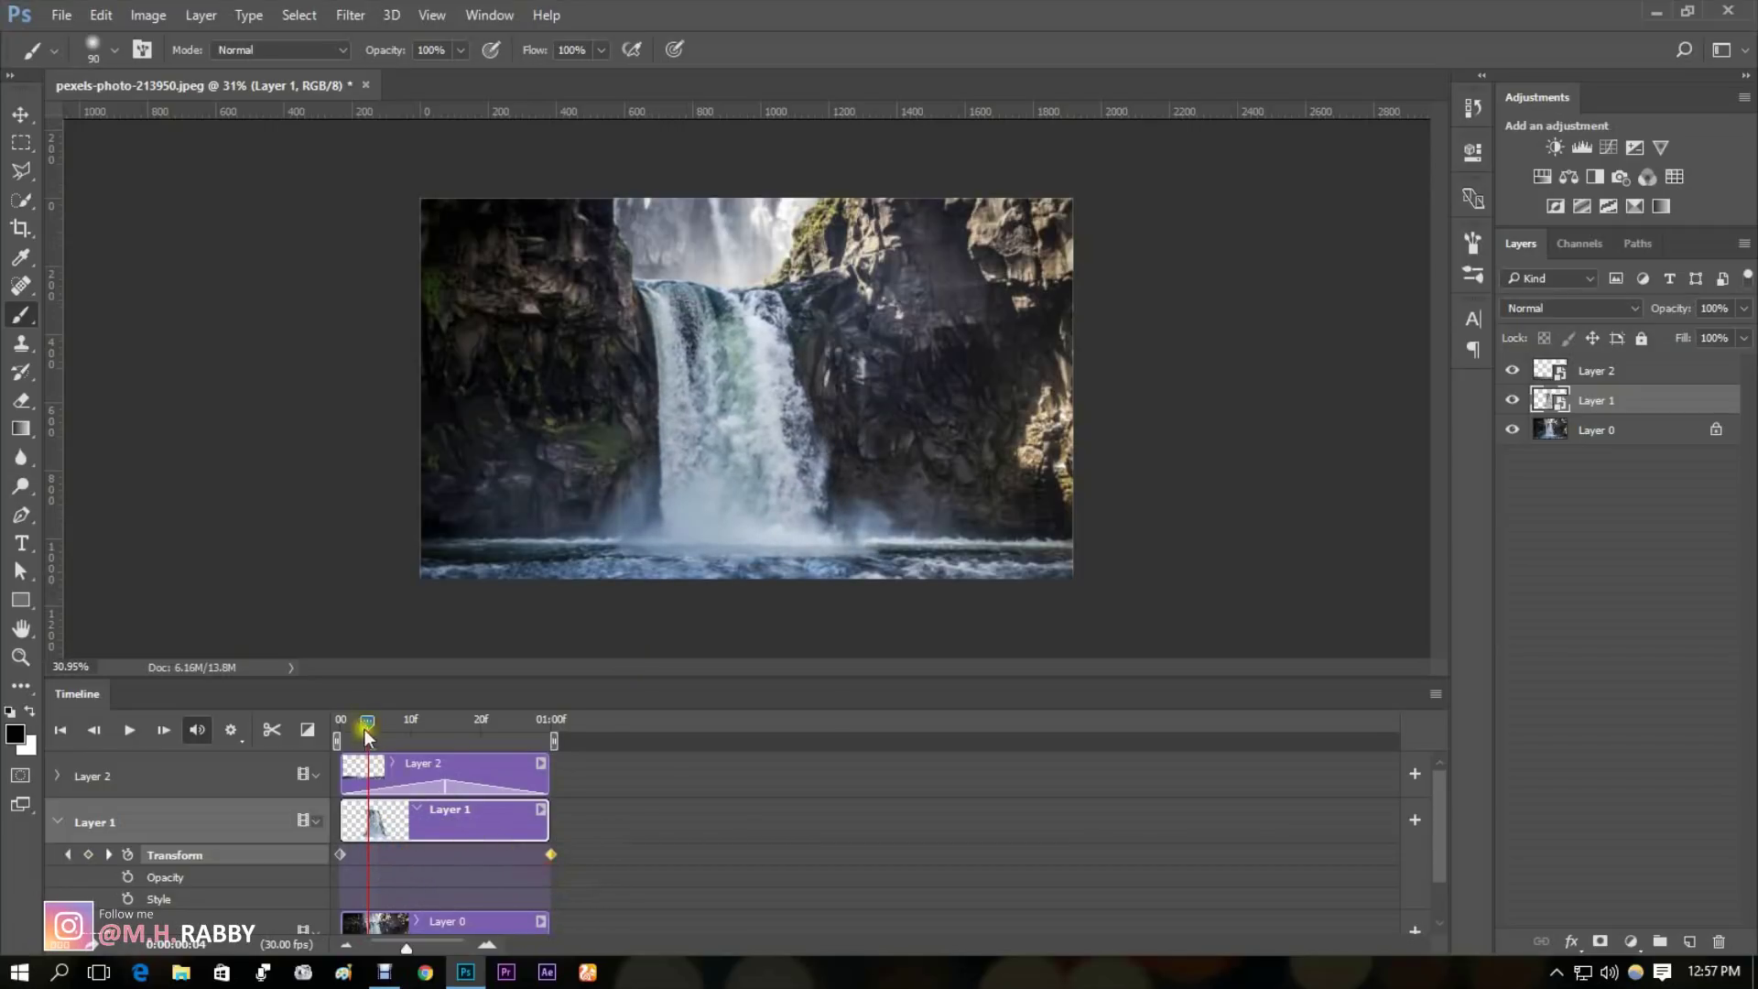
{"action": "left_click_drag", "start_coordinate": [365, 727], "coordinate": [321, 717]}
{"action": "key", "text": "space"}
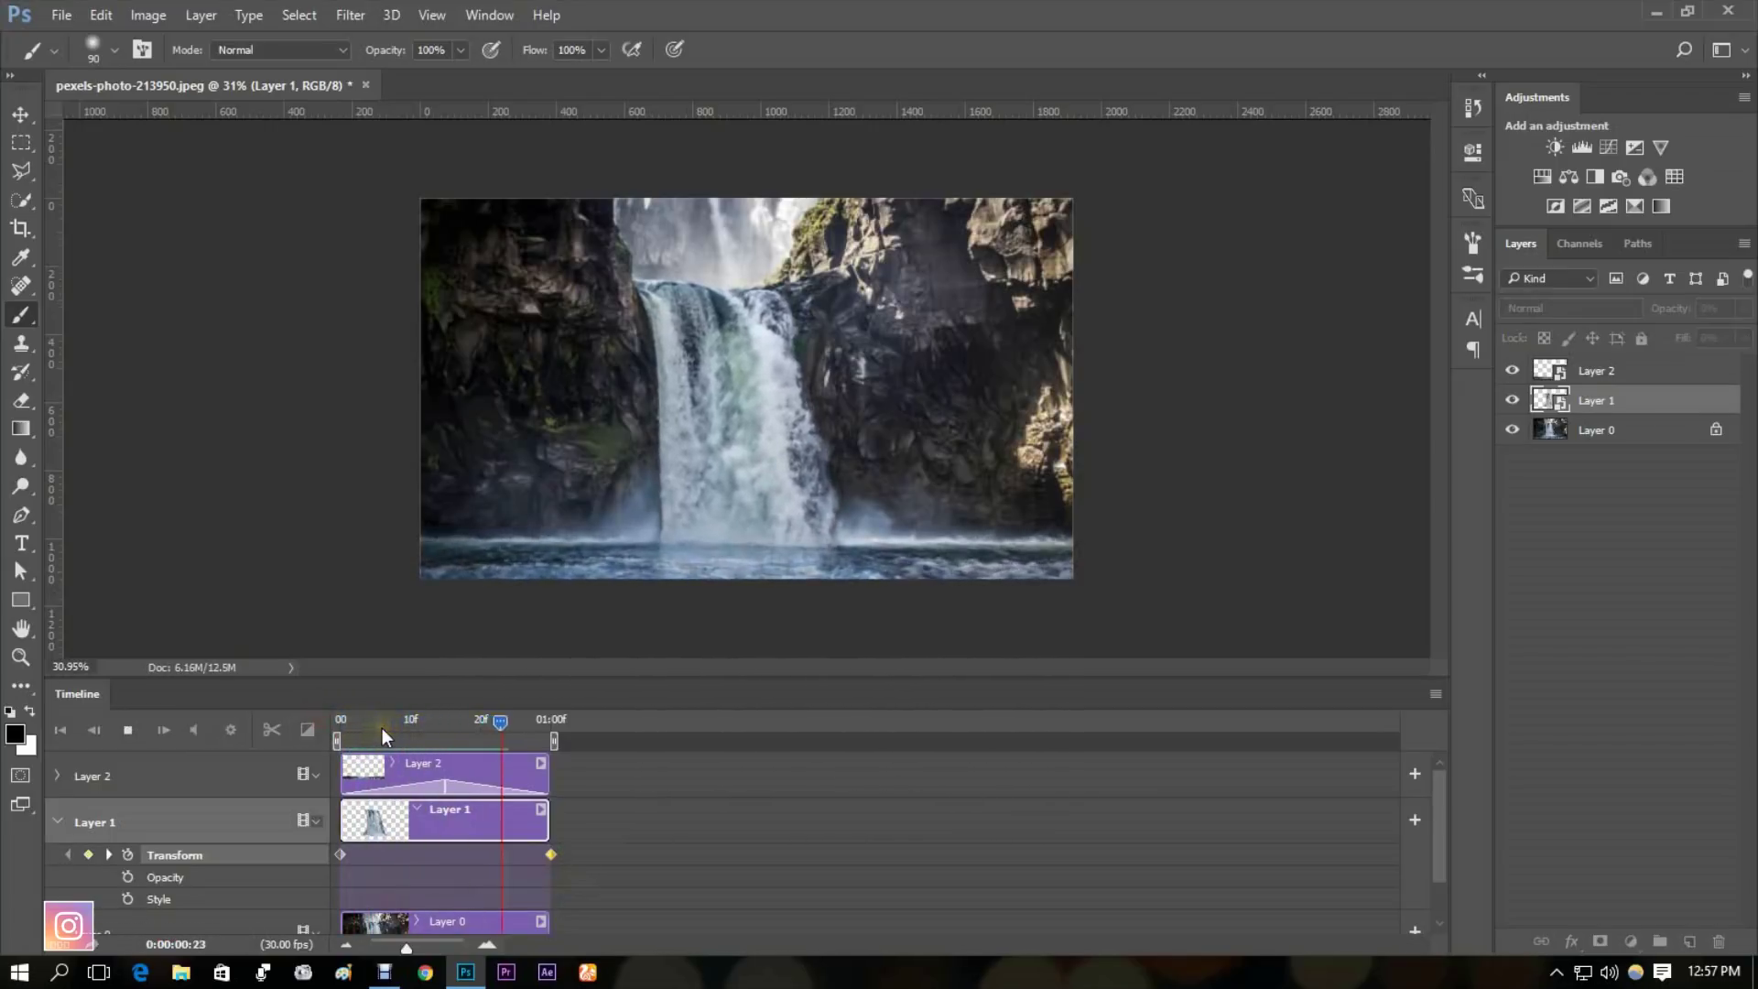
Step: Apply Fade transitions to the start and end of Layer 1's clip and scrub the timeline to check the water up close
{"action": "left_click", "coordinate": [309, 730]}
{"action": "left_click_drag", "start_coordinate": [346, 538], "coordinate": [376, 822]}
{"action": "left_click_drag", "start_coordinate": [363, 537], "coordinate": [536, 826]}
{"action": "left_click_drag", "start_coordinate": [509, 729], "coordinate": [493, 767]}
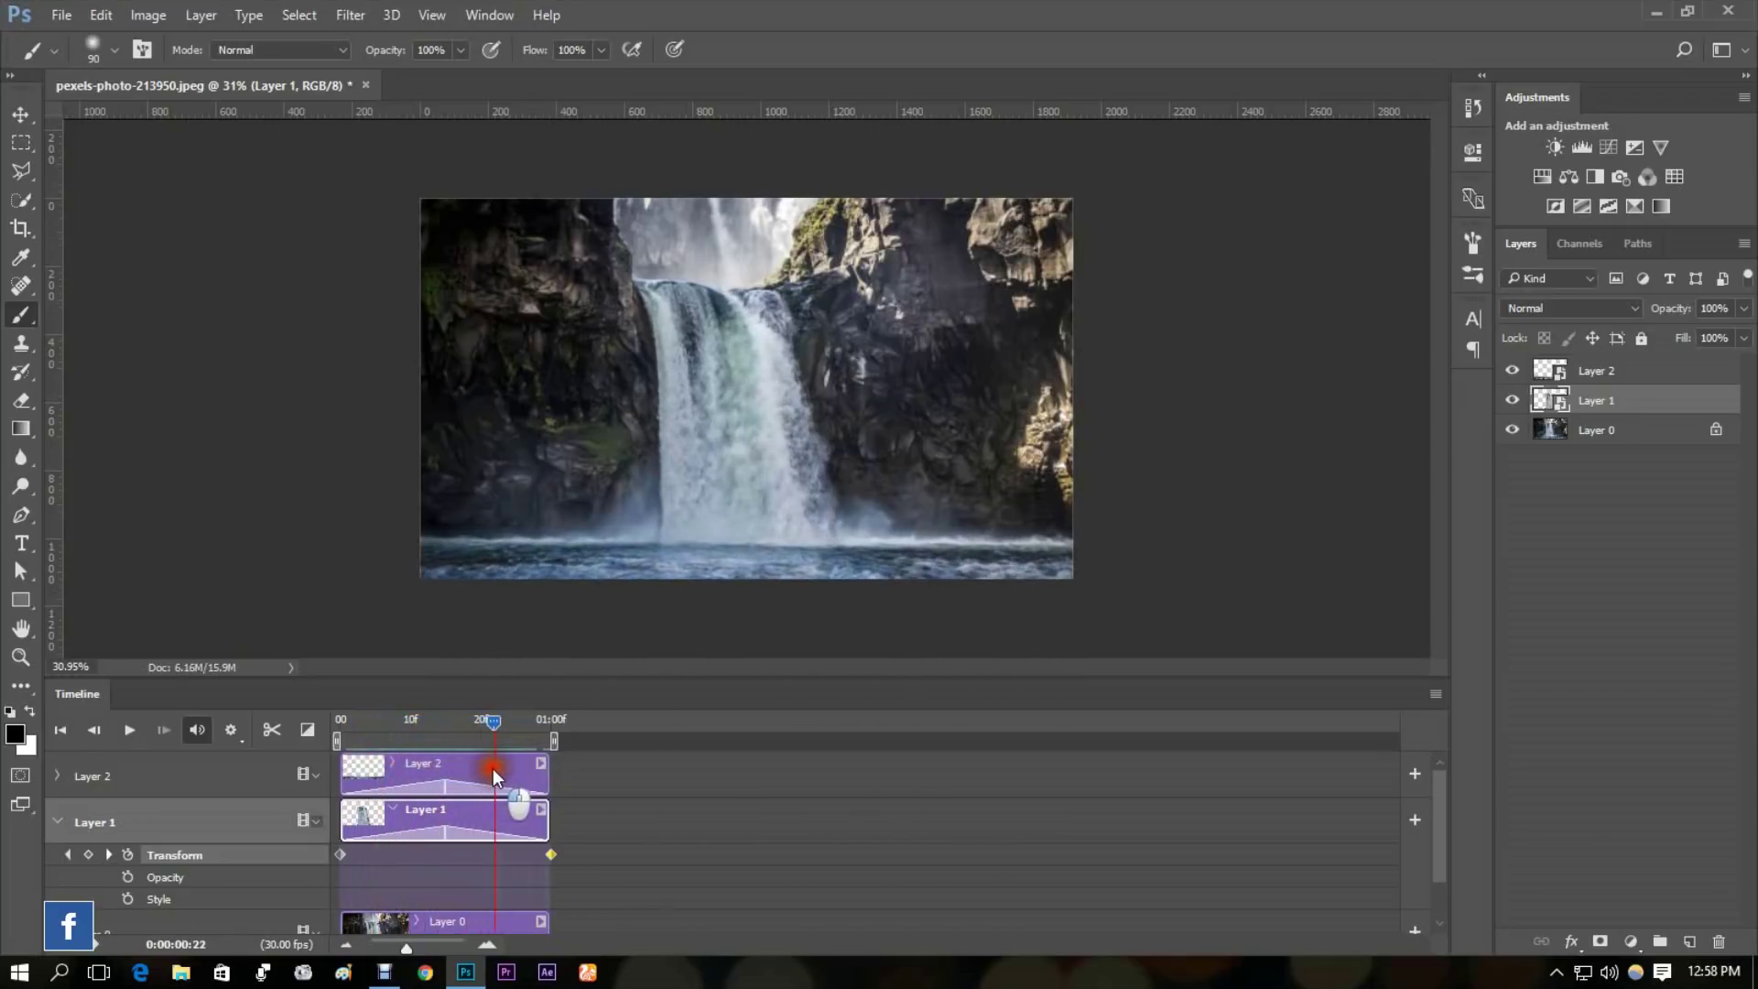
{"action": "scroll", "coordinate": [840, 577], "scroll_direction": "up", "scroll_amount": 1}
{"action": "scroll", "coordinate": [840, 577], "scroll_direction": "up", "scroll_amount": 5}
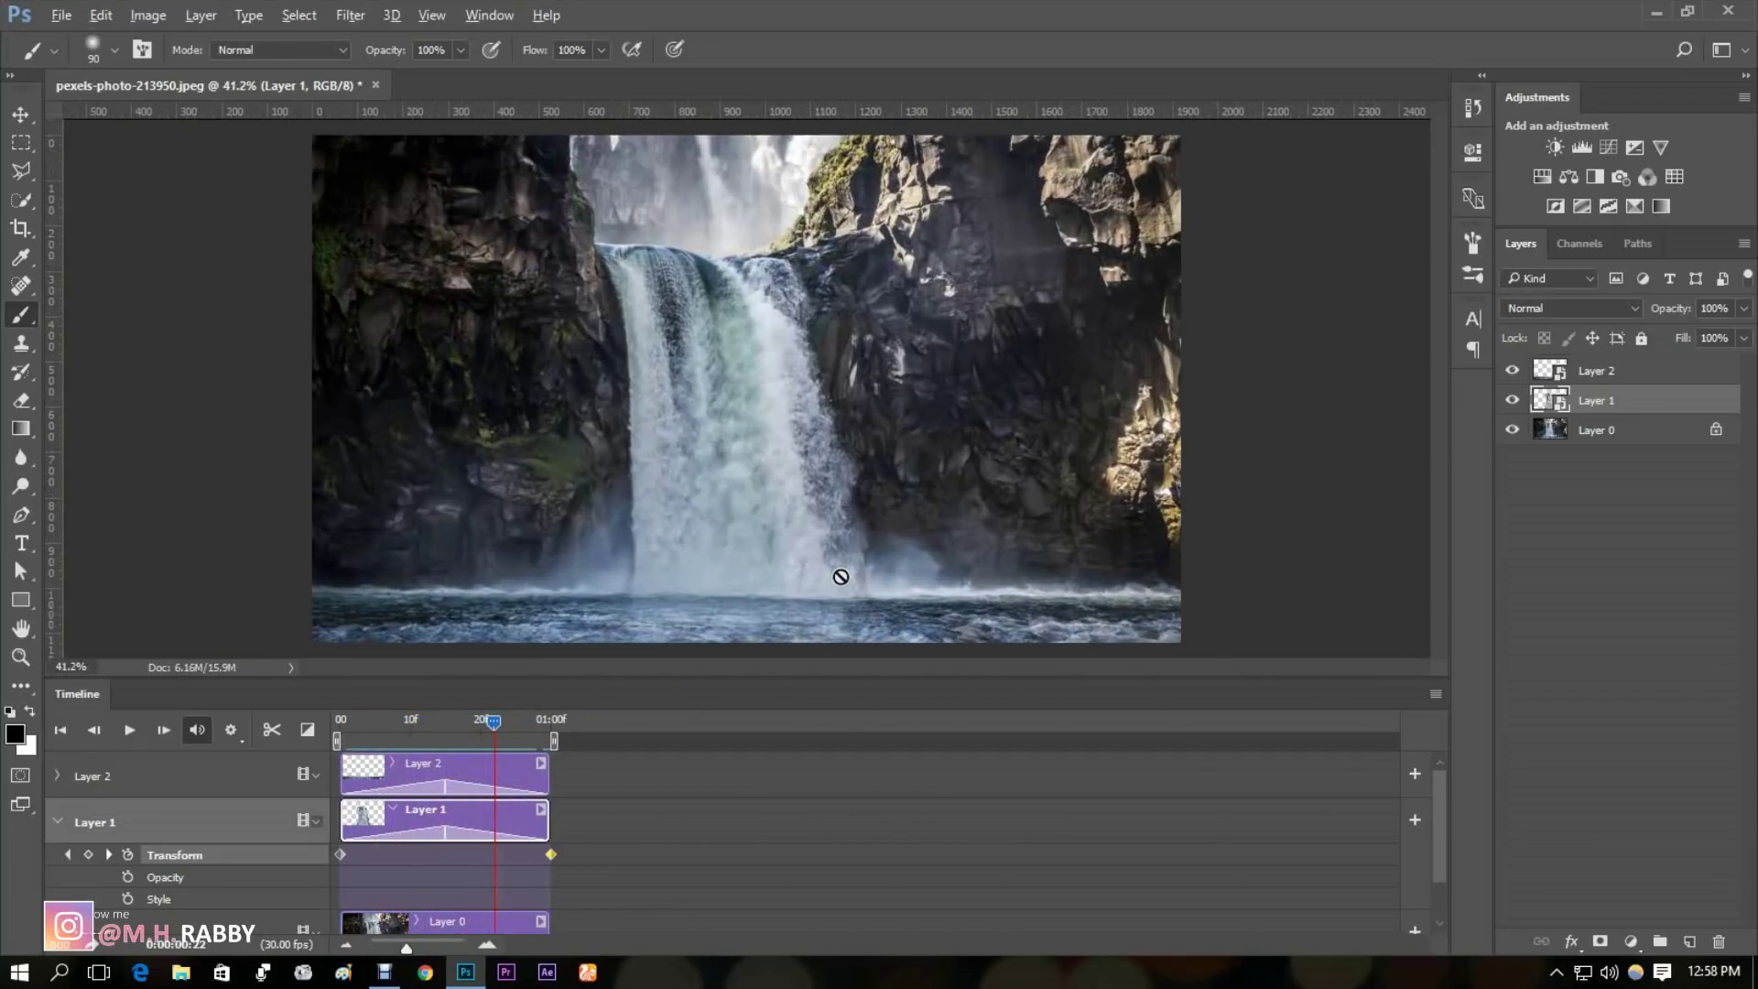
{"action": "left_click_drag", "start_coordinate": [841, 577], "coordinate": [846, 638]}
{"action": "mouse_move", "coordinate": [480, 724]}
{"action": "left_mouse_down"}
{"action": "mouse_move", "coordinate": [355, 723]}
{"action": "mouse_move", "coordinate": [541, 732]}
{"action": "mouse_move", "coordinate": [360, 738]}
{"action": "mouse_move", "coordinate": [460, 740]}
{"action": "left_mouse_up"}
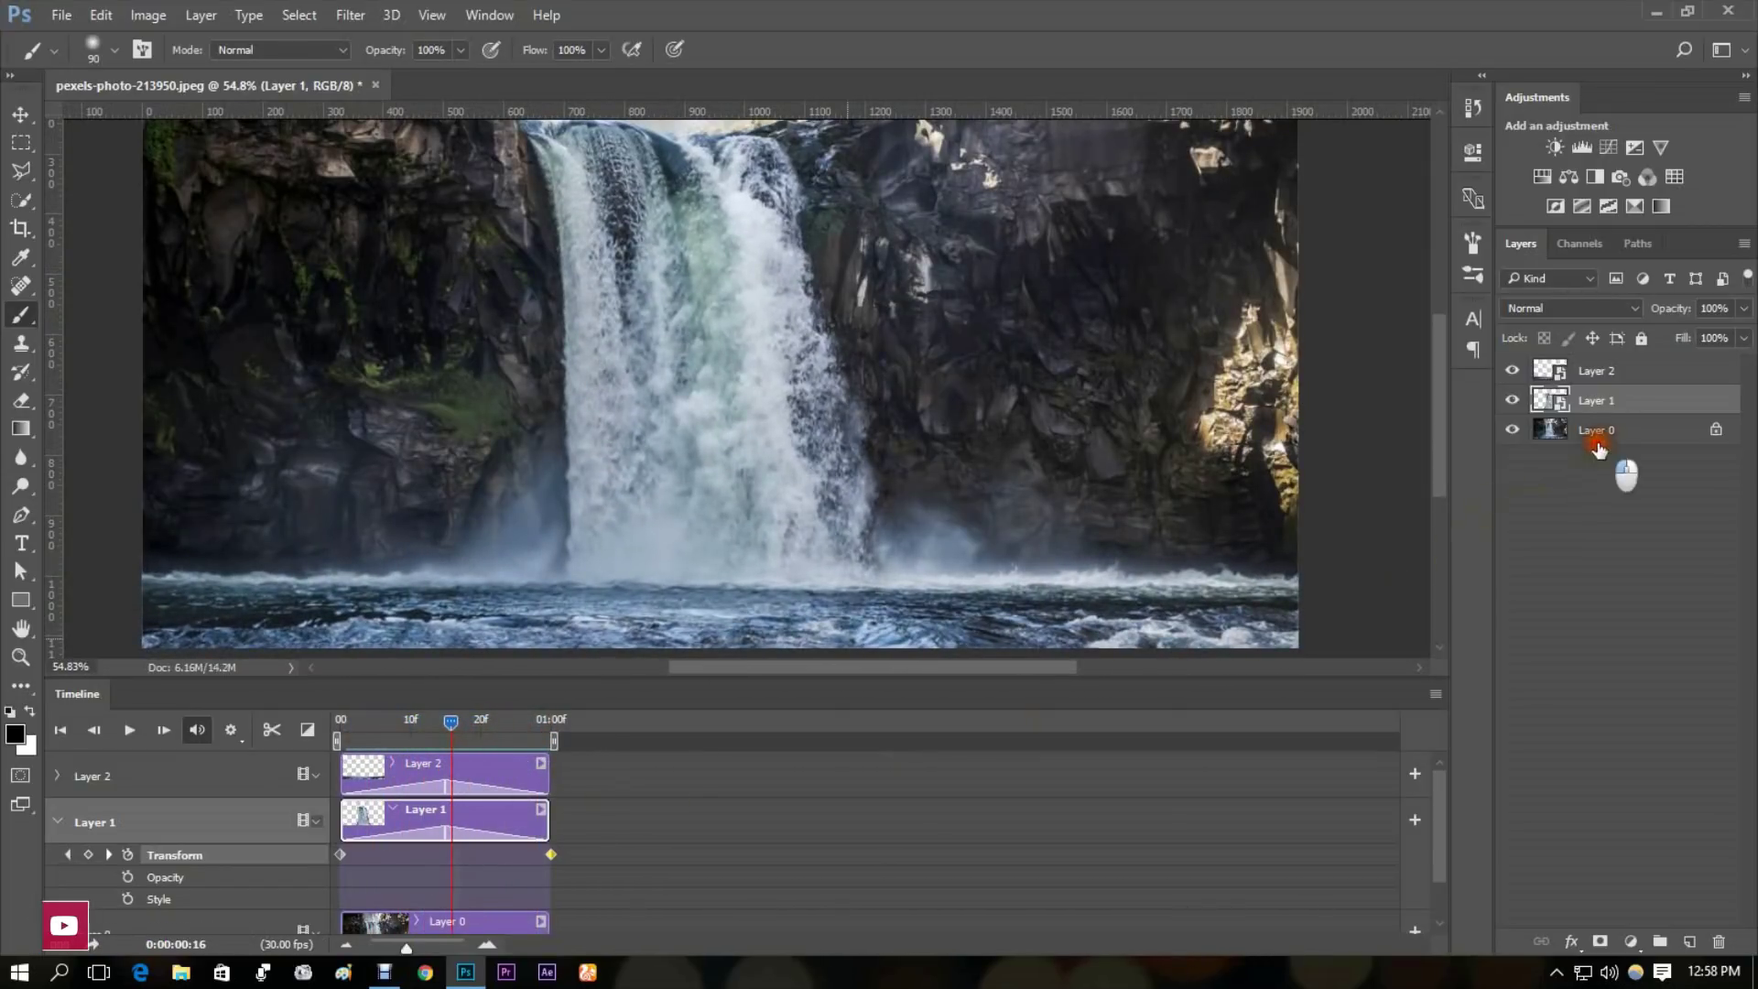
Step: Unlock Layer 0 and group it with Layer 1 and Layer 2
{"action": "left_click", "coordinate": [1598, 436]}
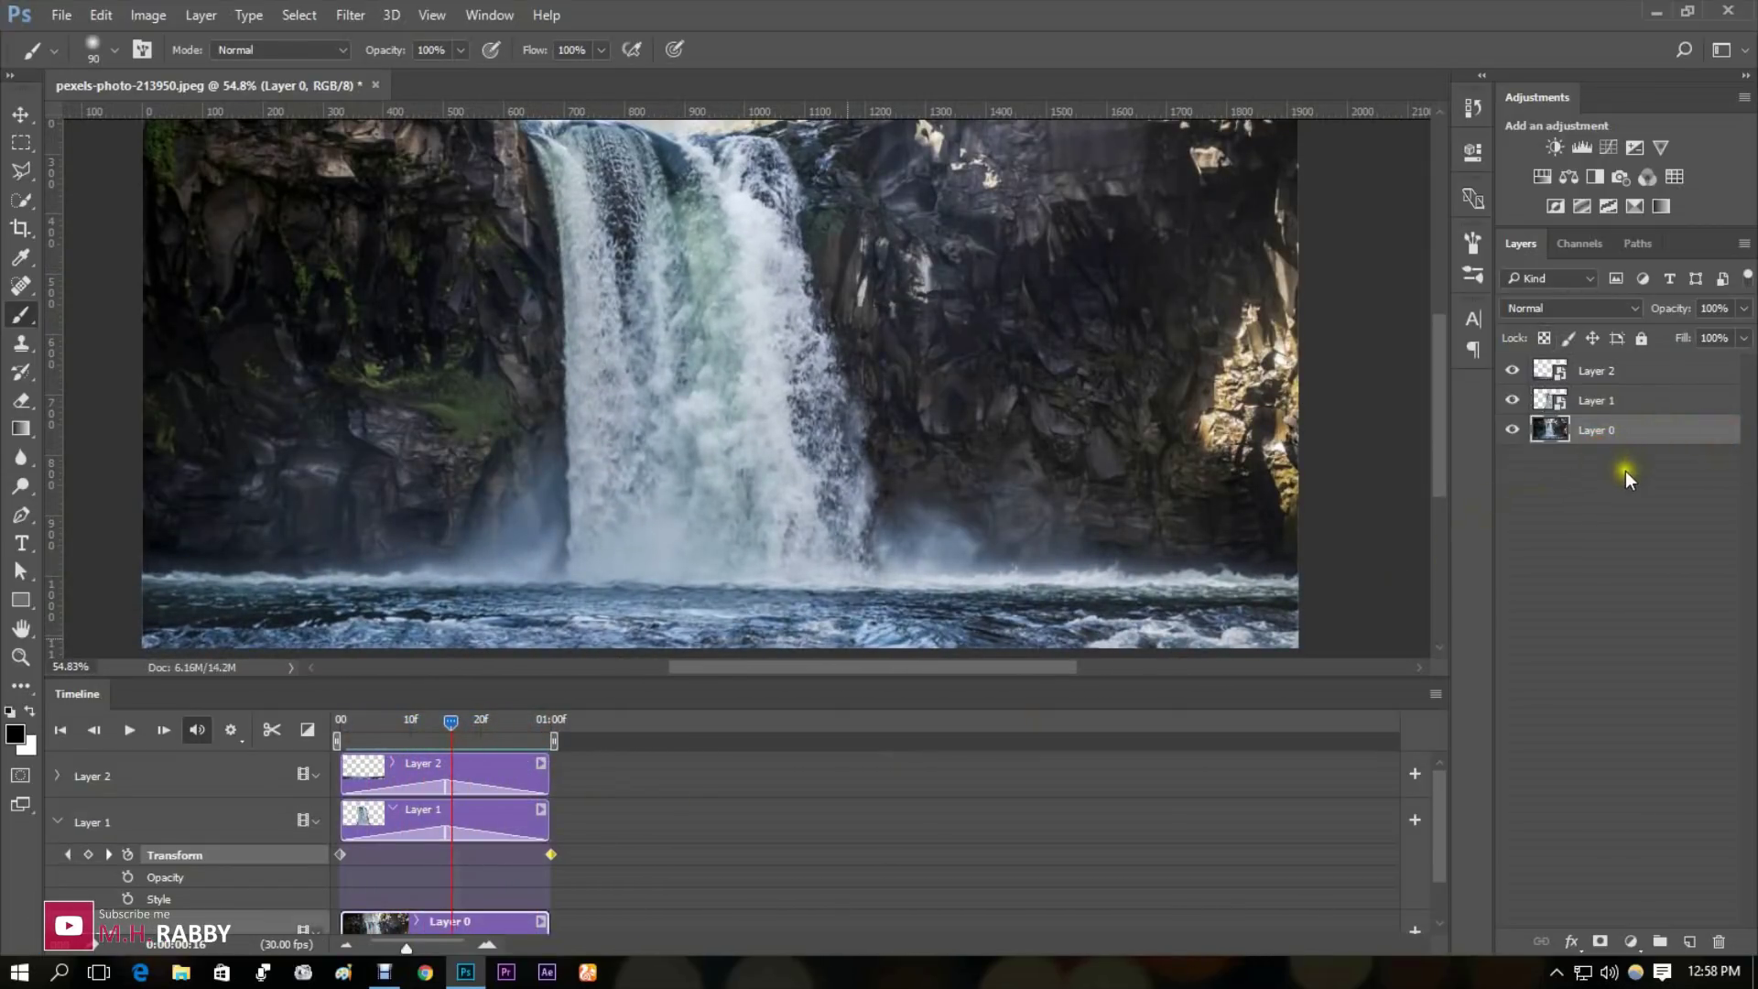
{"action": "left_click", "coordinate": [1616, 371], "text": "shift"}
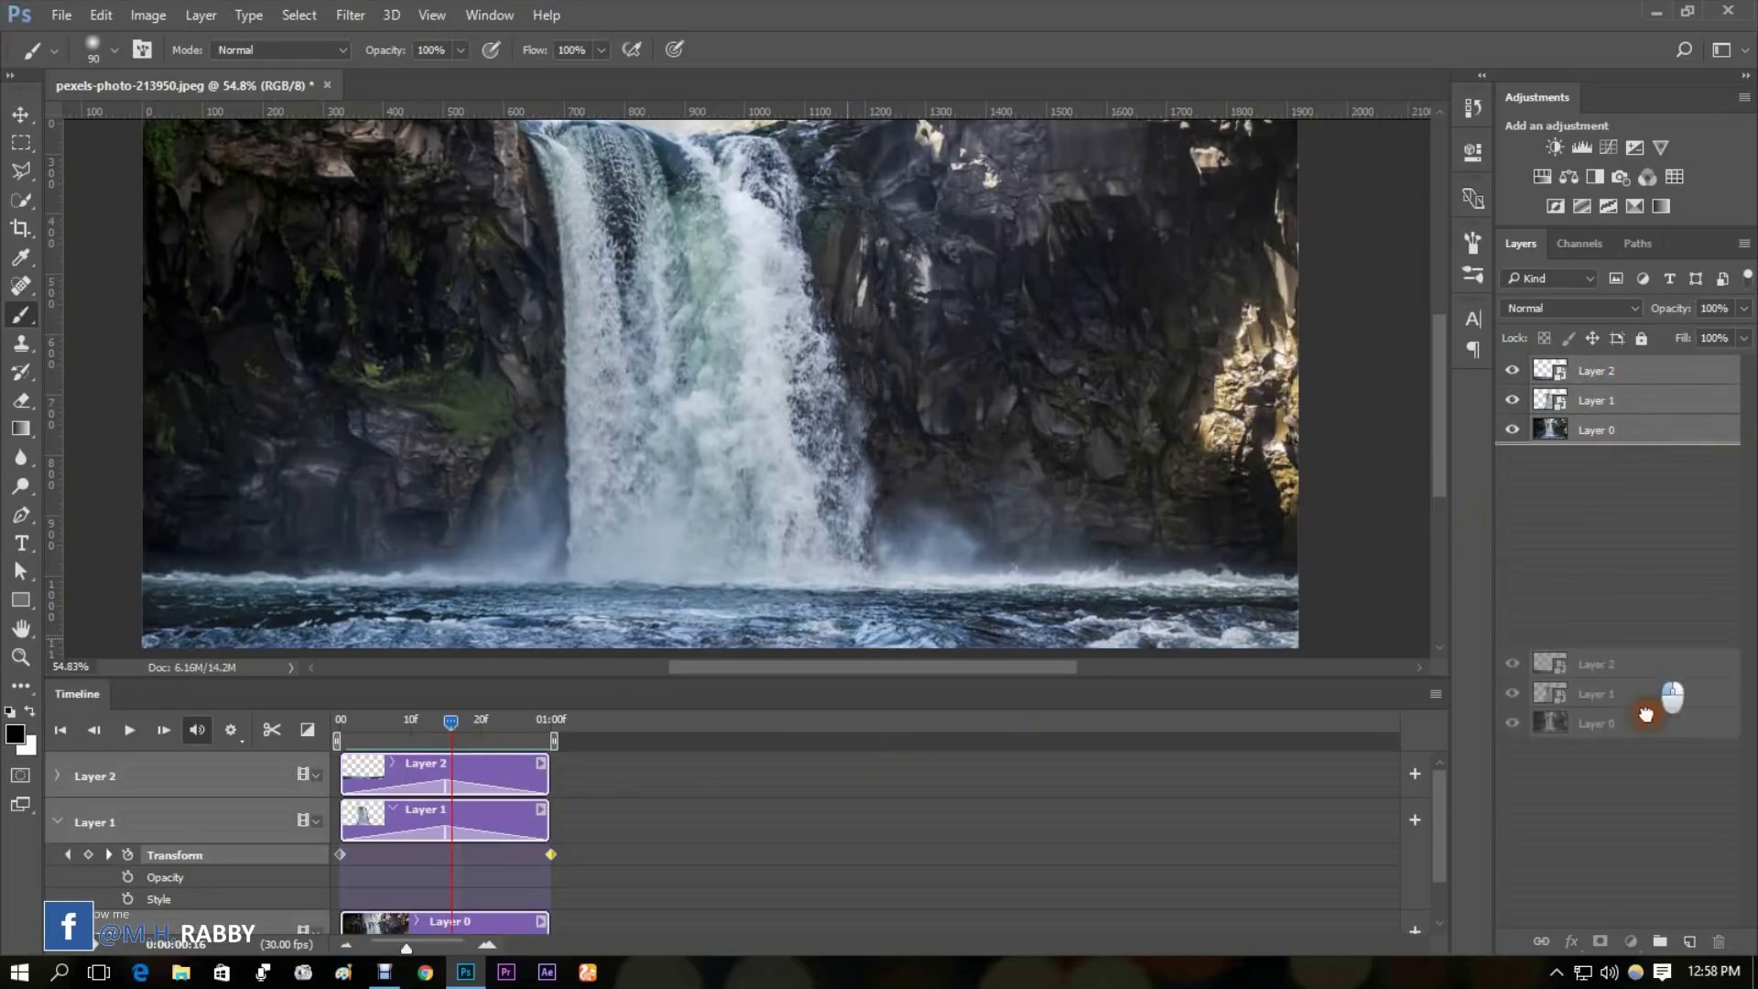
{"action": "left_click_drag", "start_coordinate": [1646, 714], "coordinate": [1660, 940]}
Step: Duplicate Group 1 five times
{"action": "key", "text": "ctrl+j"}
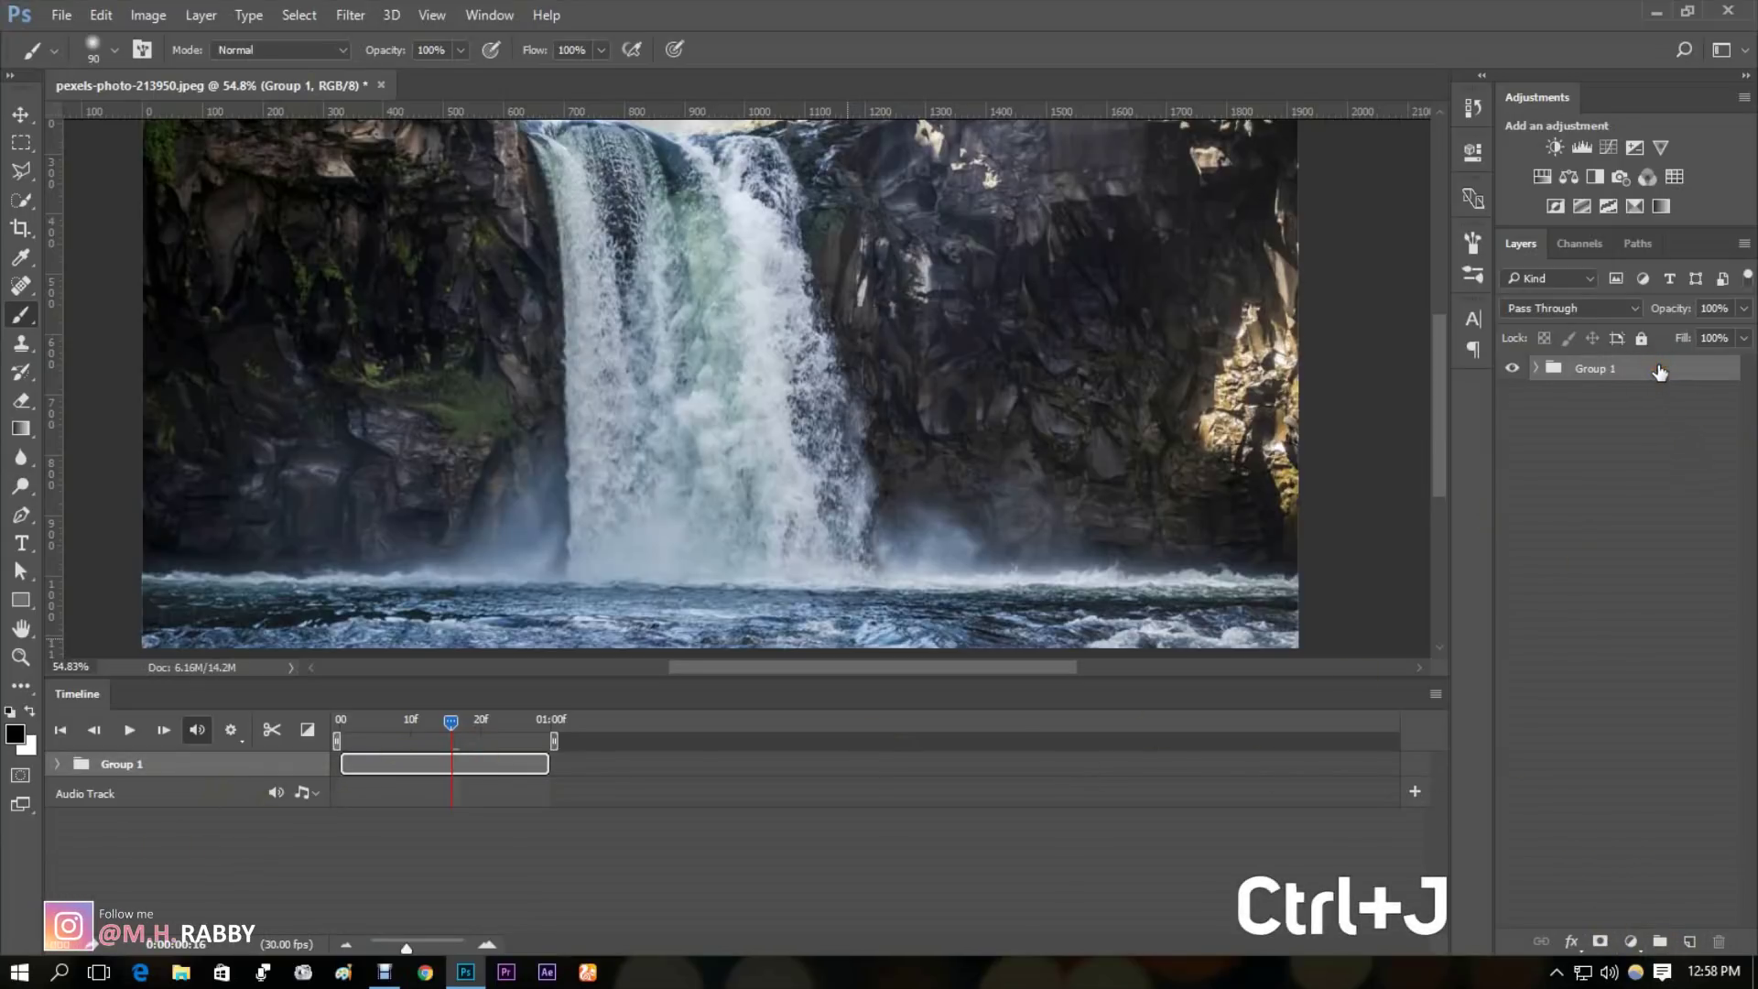
{"action": "key", "text": "ctrl+j"}
{"action": "key", "text": "ctrl+j"}
{"action": "key", "text": "ctrl+j"}
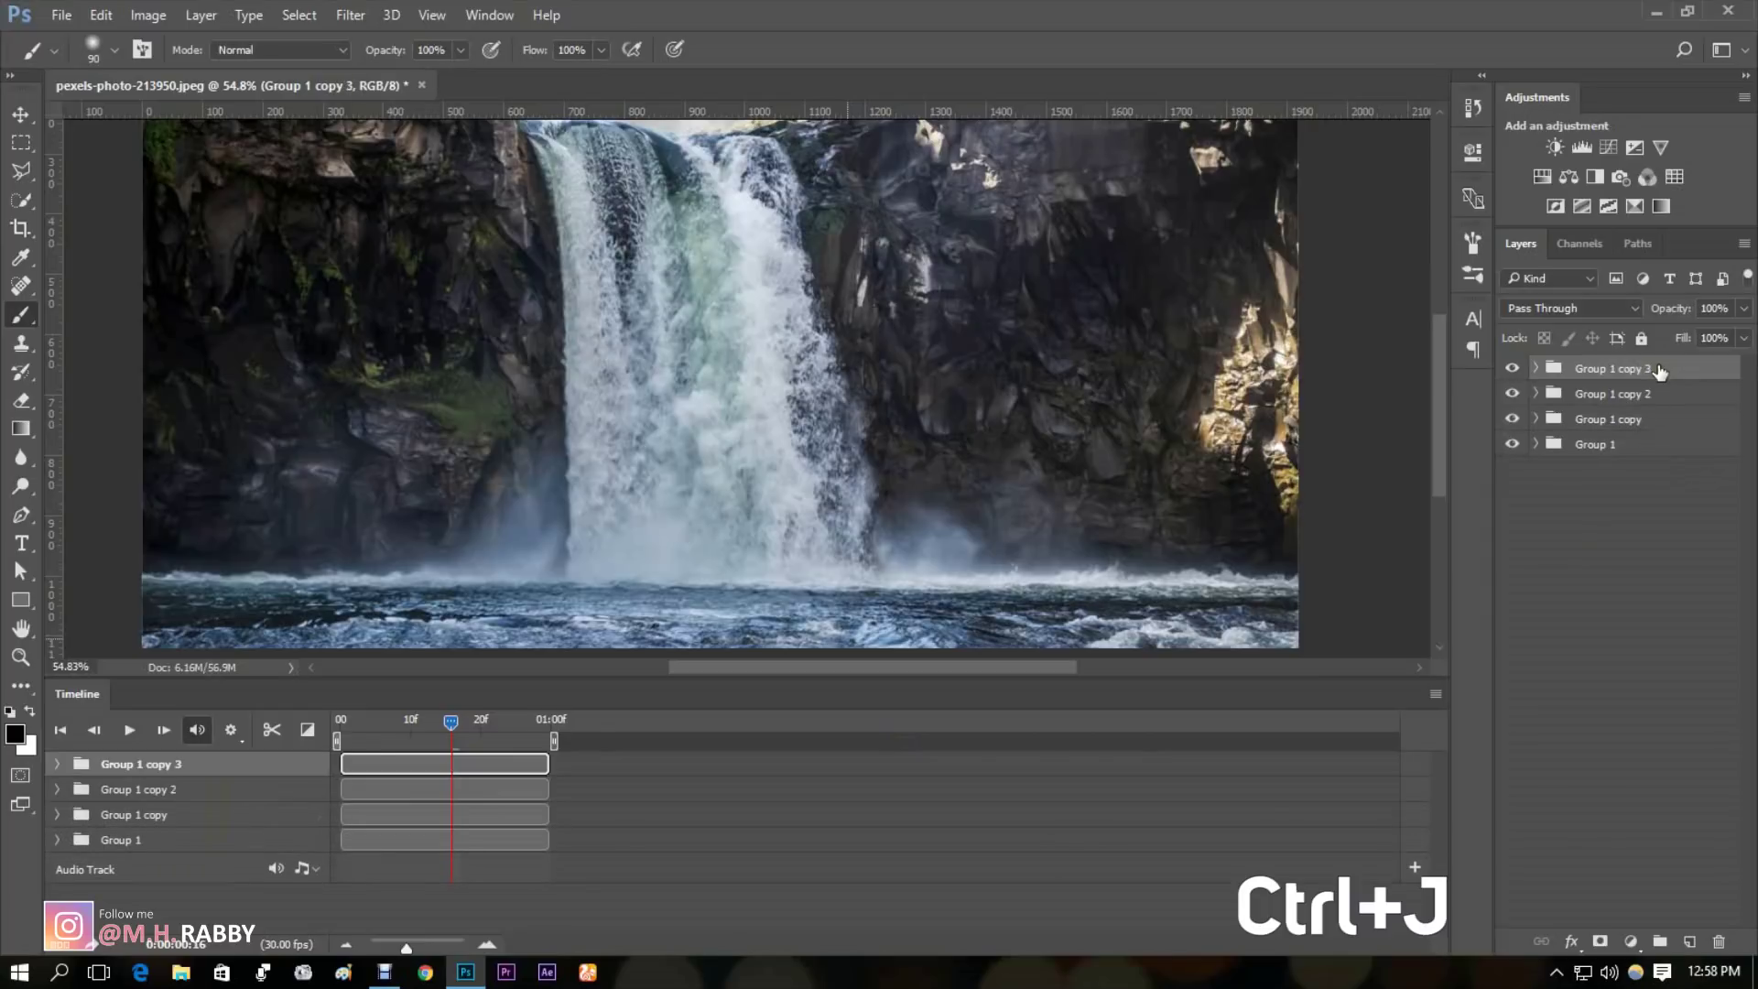
{"action": "key", "text": "ctrl+j"}
{"action": "key", "text": "ctrl+j"}
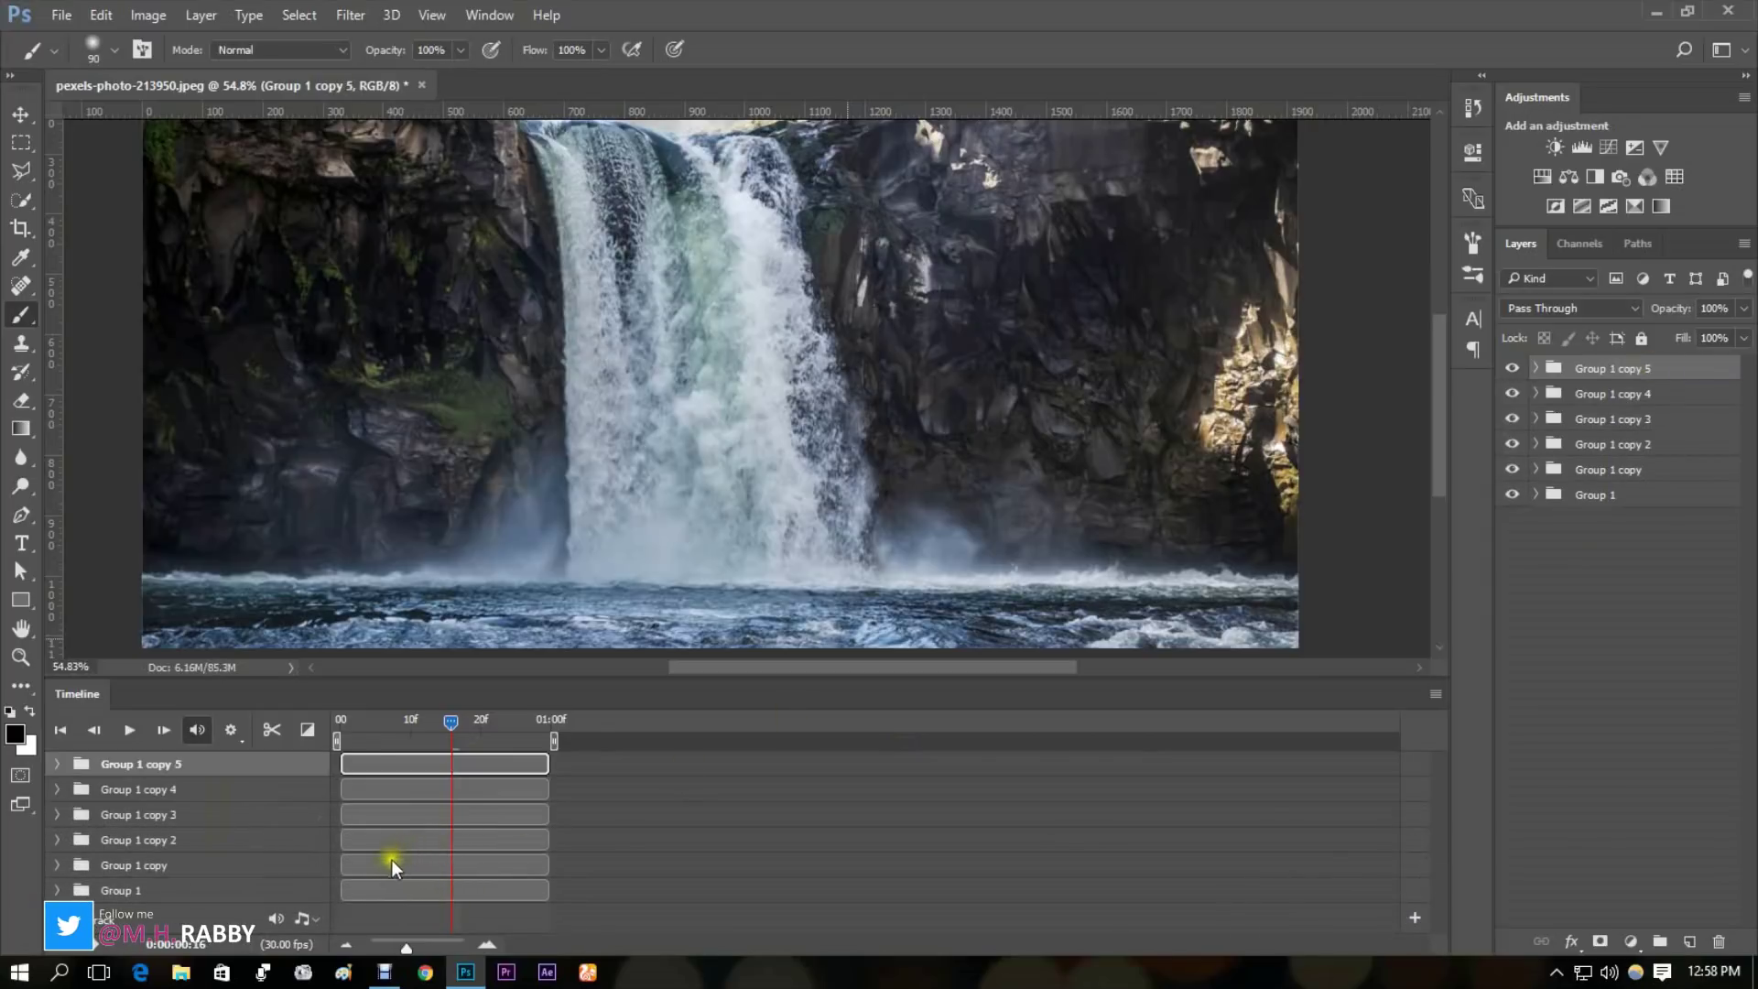
Step: Stagger the copied group clips: Group 1 copy at 14f, copy 2 at 01:00f, copy 3 at 01:14f, copy 5 at 02:00f, copy 4 ending near 14f
{"action": "left_click_drag", "start_coordinate": [395, 864], "coordinate": [504, 877]}
{"action": "left_click_drag", "start_coordinate": [459, 729], "coordinate": [438, 723]}
{"action": "left_click", "coordinate": [554, 893]}
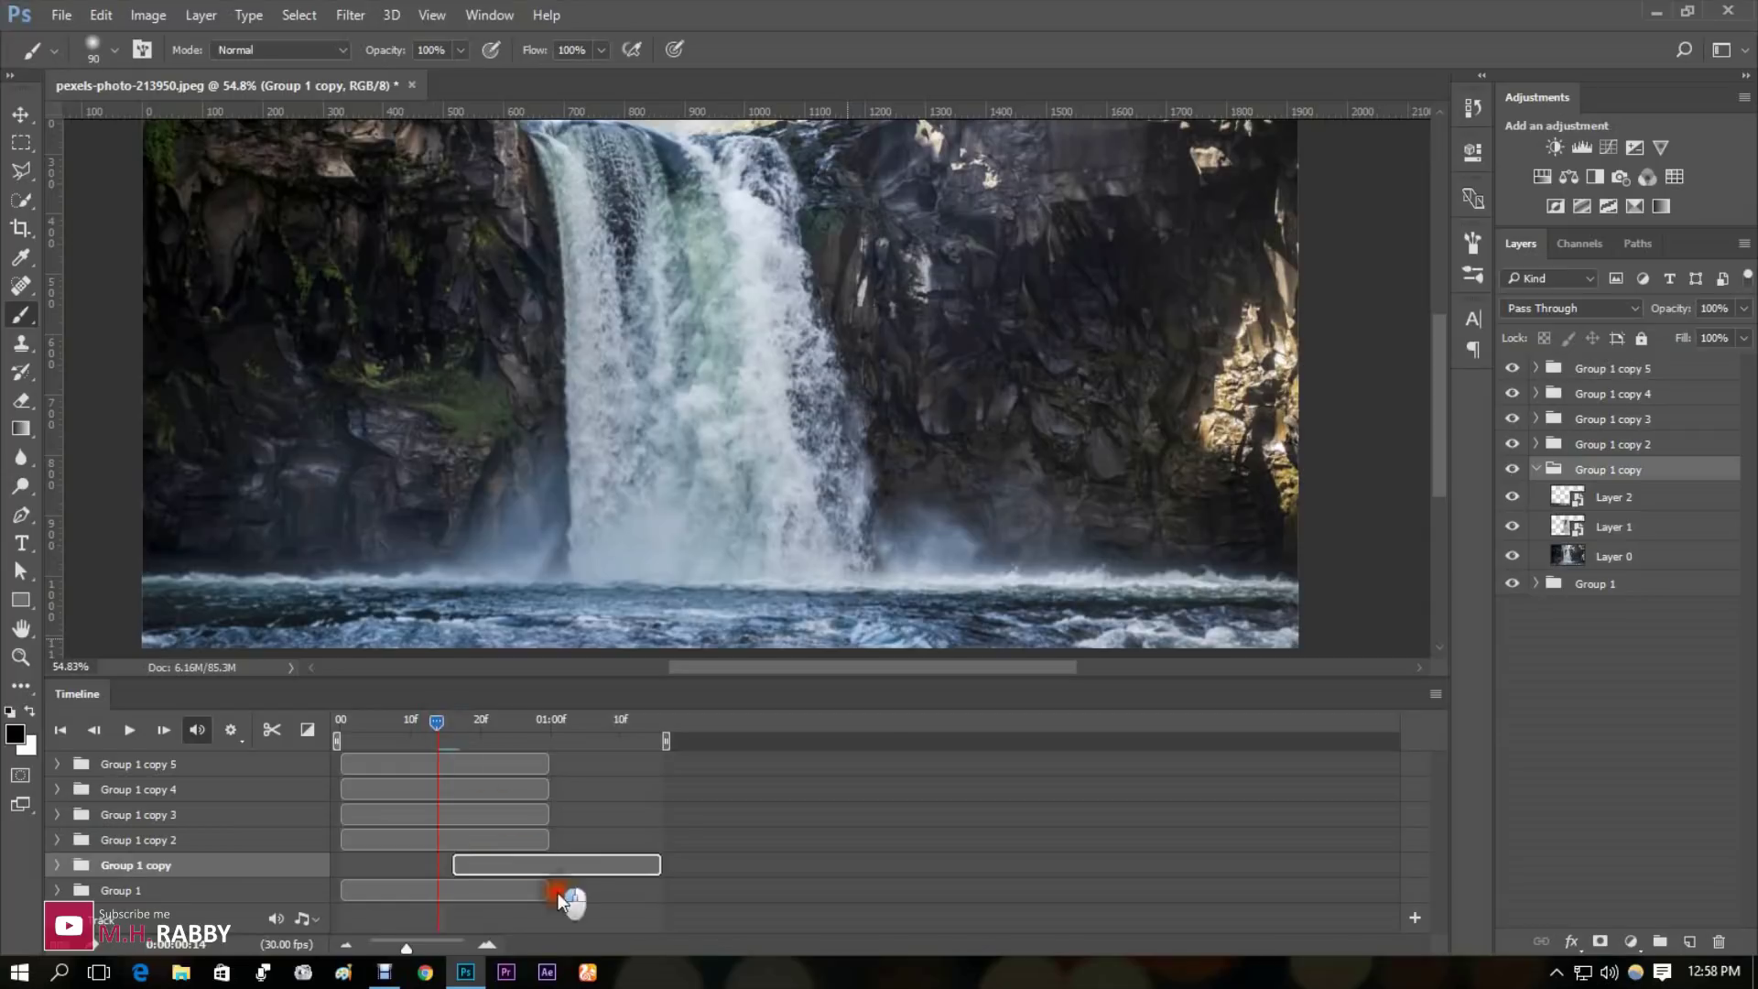
{"action": "left_click_drag", "start_coordinate": [455, 840], "coordinate": [769, 814]}
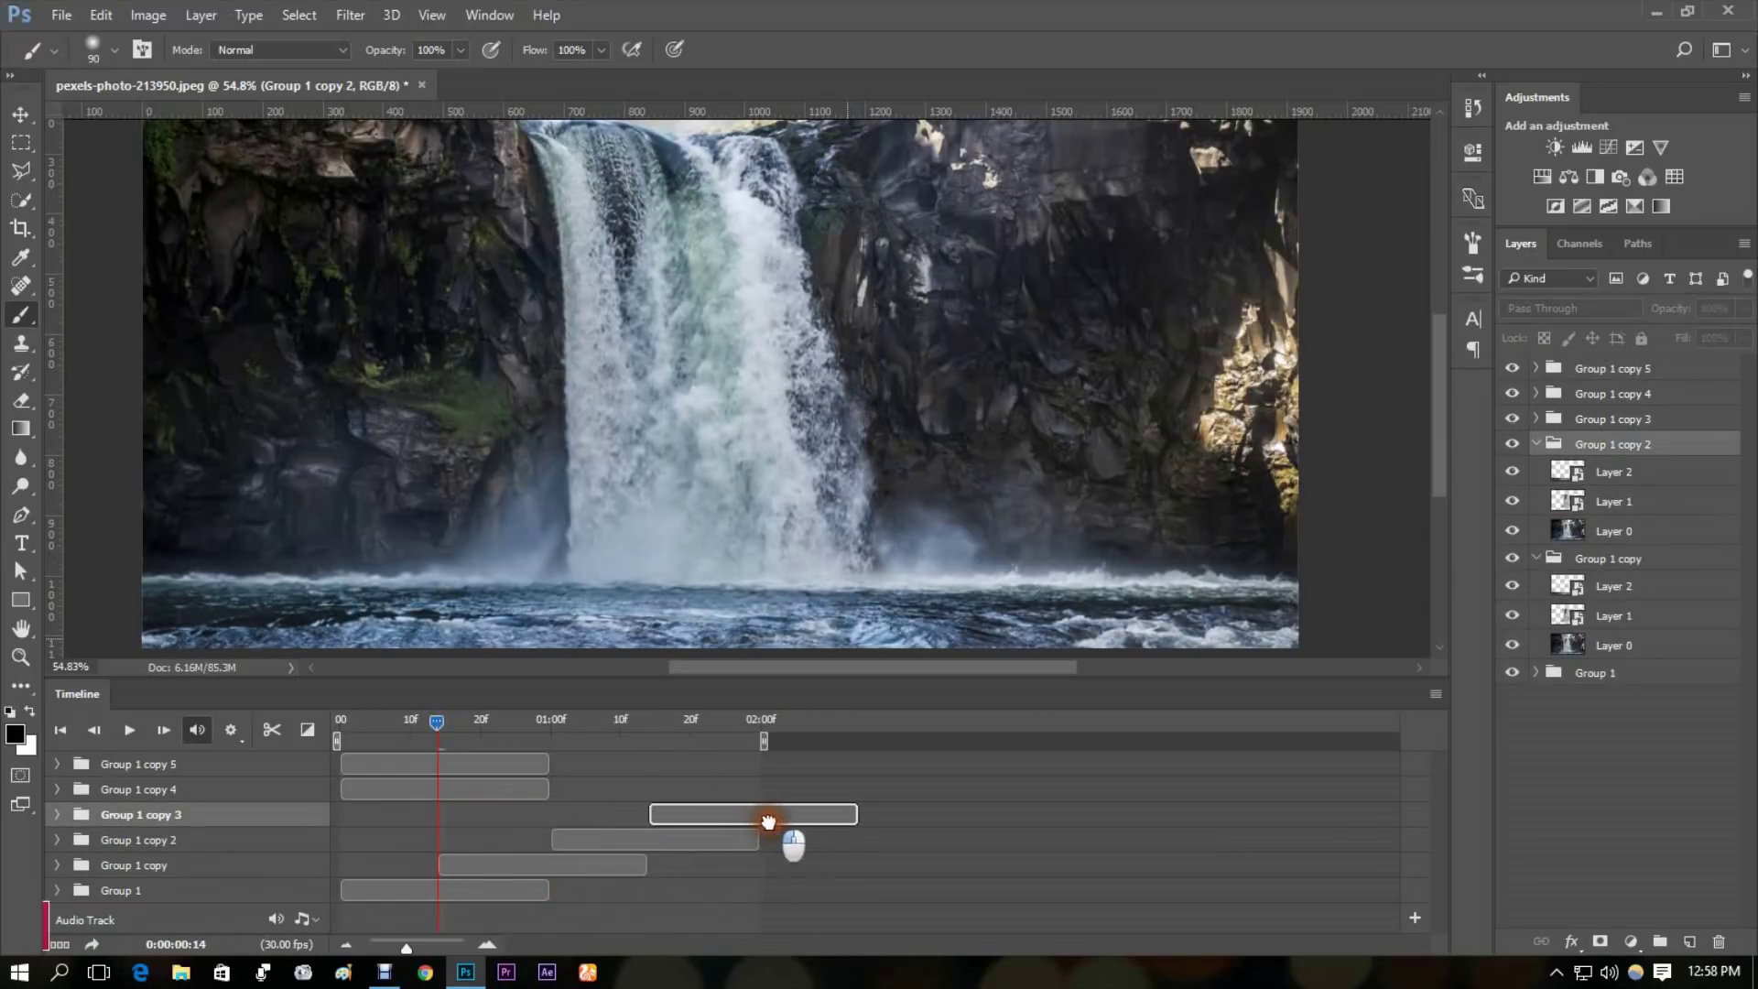
{"action": "left_click_drag", "start_coordinate": [502, 790], "coordinate": [393, 791]}
Step: Play the animation from the start of the timeline to check how the staggered group clips overlap
{"action": "left_click_drag", "start_coordinate": [437, 722], "coordinate": [340, 726]}
{"action": "key", "text": "space"}
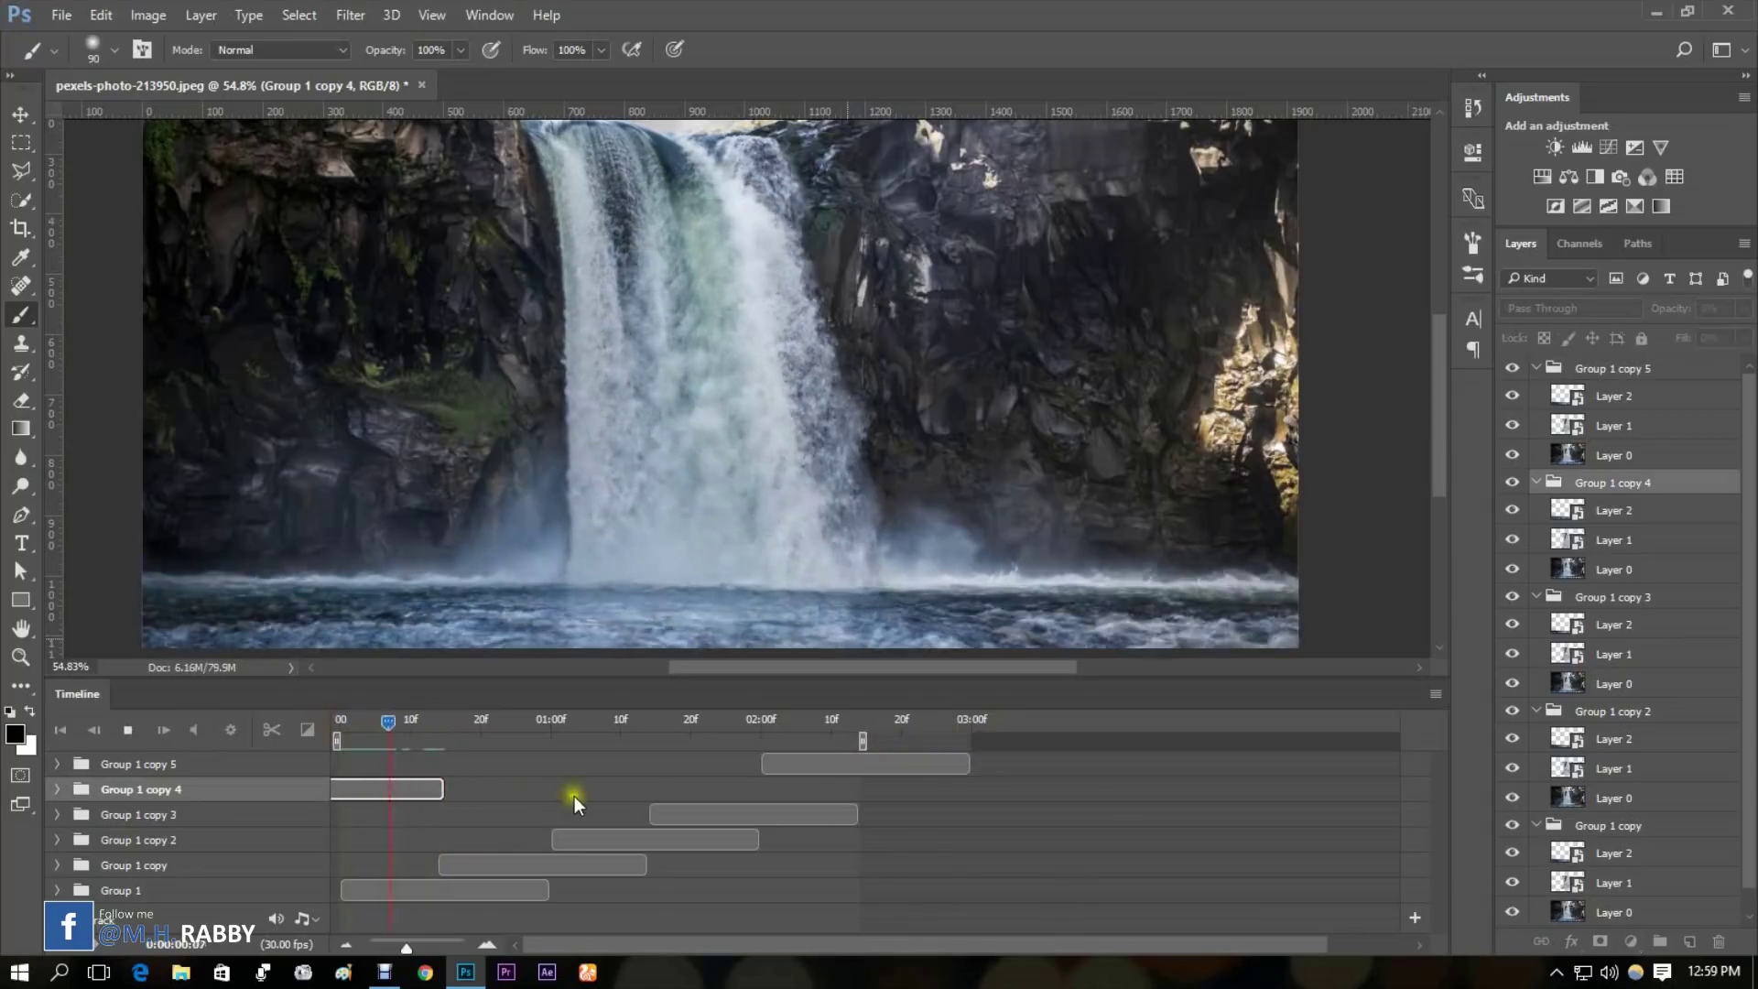
{"action": "key", "text": "space"}
Step: Shift the clips to start at 20f (Group 1 copy), 01:10f (copy 2), 02:00f (copy 3) and 02:10f (copy 5), ending the work area near 02:22f
{"action": "left_click_drag", "start_coordinate": [784, 723], "coordinate": [705, 784]}
{"action": "left_click_drag", "start_coordinate": [718, 814], "coordinate": [773, 814]}
{"action": "left_click_drag", "start_coordinate": [607, 840], "coordinate": [655, 840]}
{"action": "left_click_drag", "start_coordinate": [549, 865], "coordinate": [593, 865]}
{"action": "left_click_drag", "start_coordinate": [774, 838], "coordinate": [794, 838]}
{"action": "left_click_drag", "start_coordinate": [768, 814], "coordinate": [918, 741]}
Step: Replay the animation from the timeline start and scrub back through it to check the adjusted clip overlaps
{"action": "left_click_drag", "start_coordinate": [704, 723], "coordinate": [341, 732]}
{"action": "key", "text": "space"}
{"action": "mouse_move", "coordinate": [843, 745]}
{"action": "left_mouse_down"}
{"action": "mouse_move", "coordinate": [522, 785]}
{"action": "mouse_move", "coordinate": [628, 787]}
{"action": "left_mouse_up"}
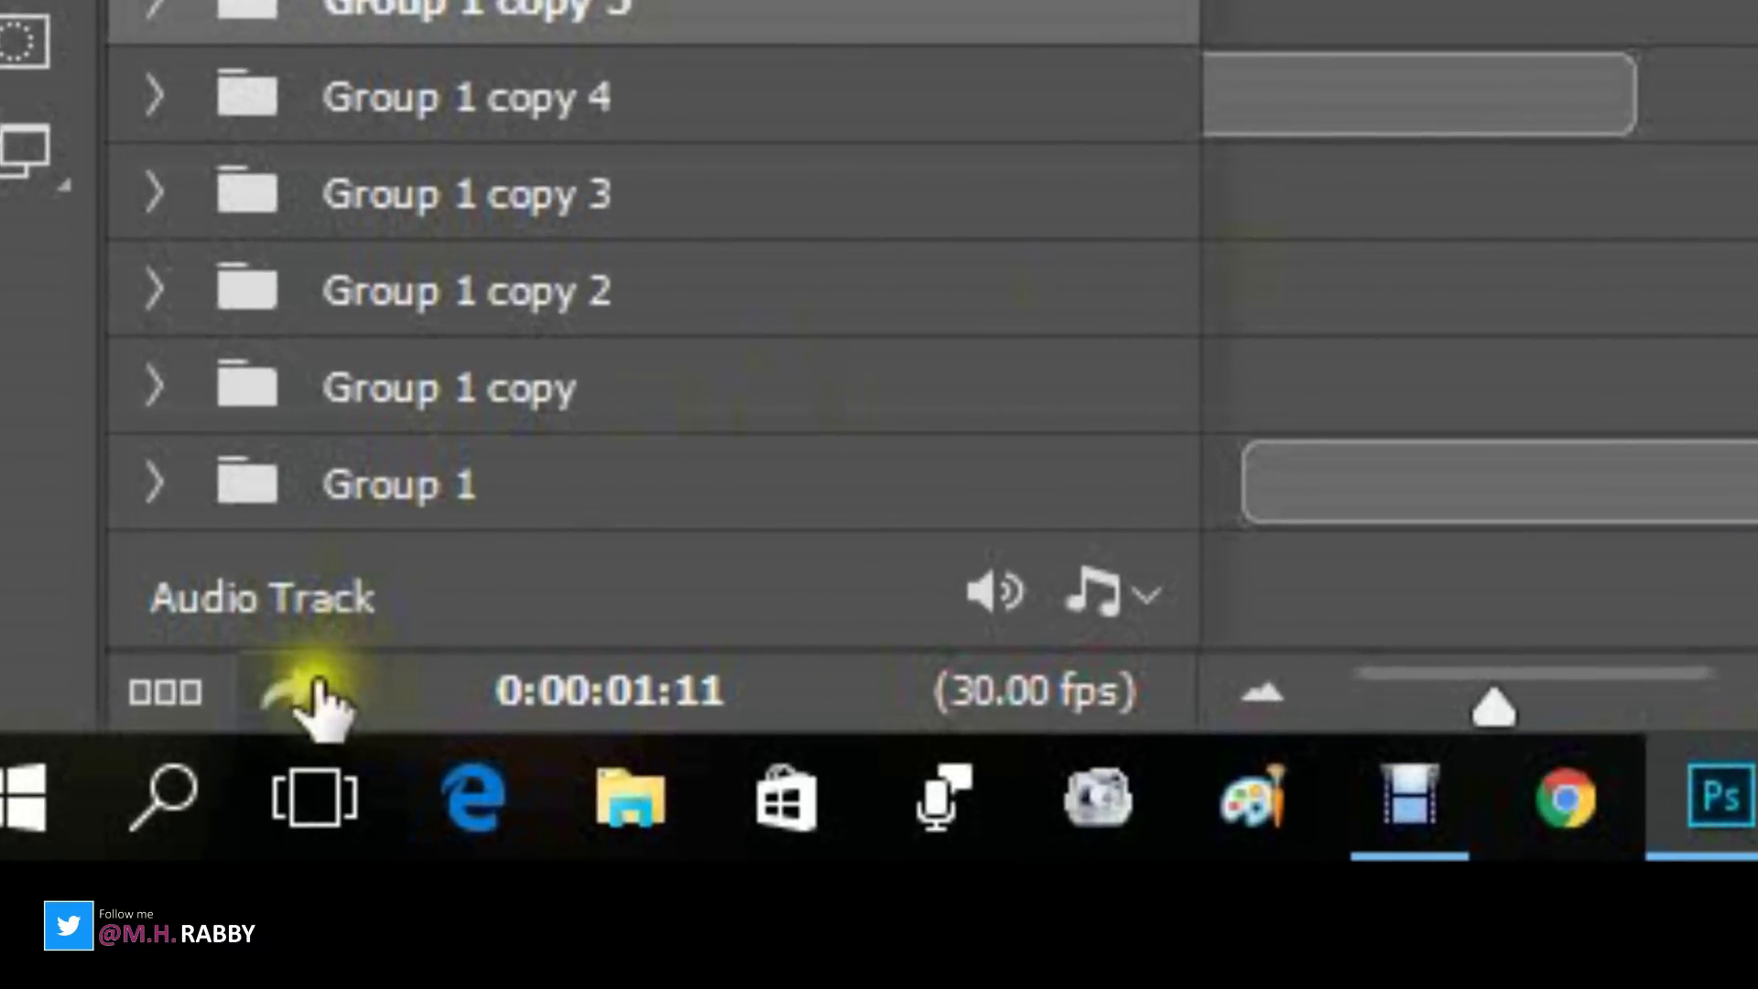
Step: Start rendering the timeline as a video and choose the Desktop as the render folder
{"action": "left_click", "coordinate": [284, 696]}
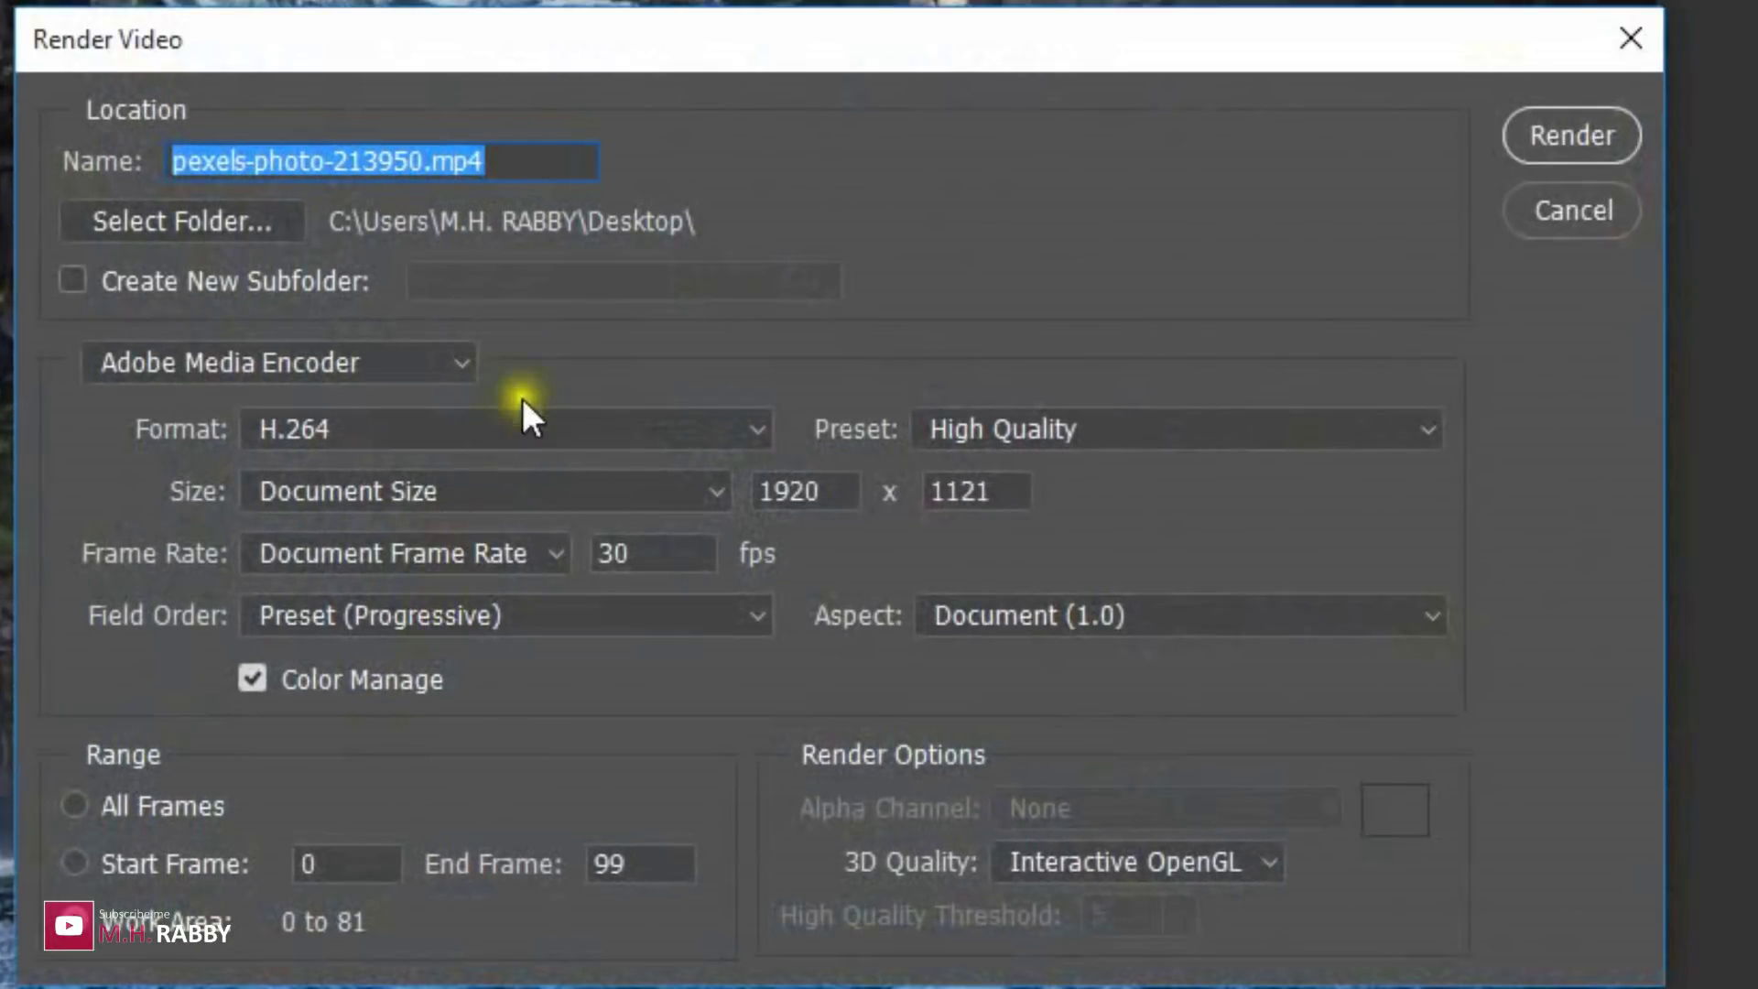
{"action": "left_click", "coordinate": [177, 222]}
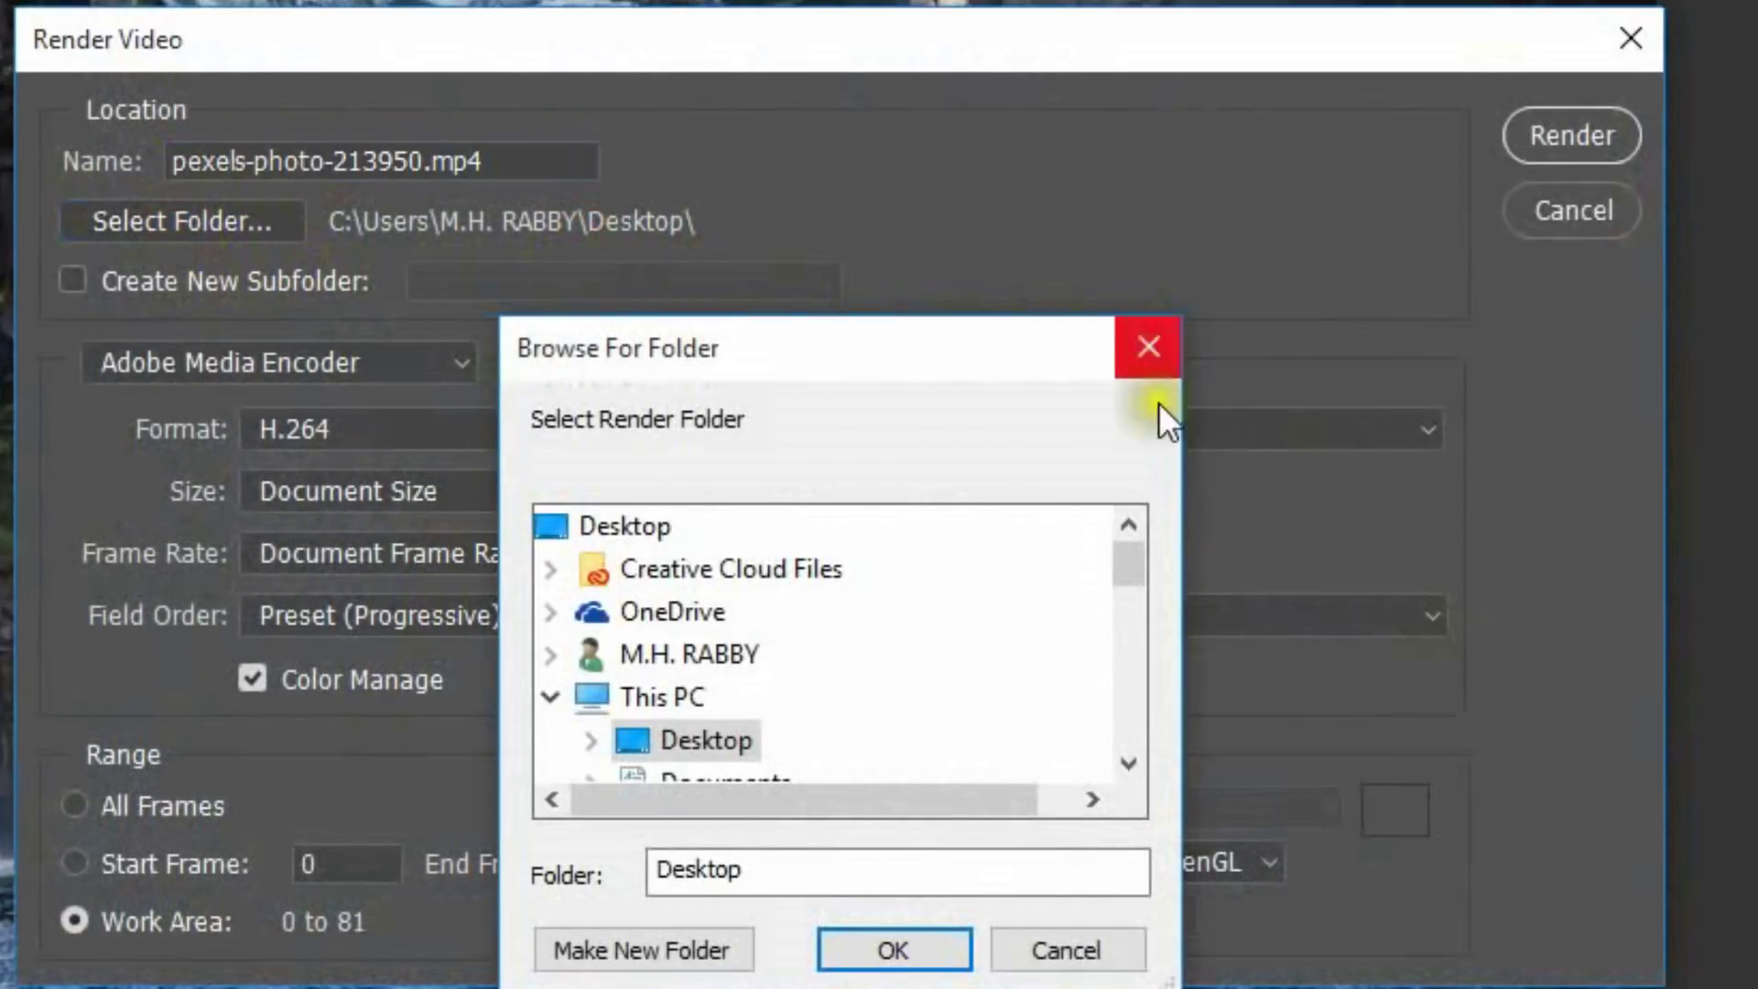
{"action": "left_click", "coordinate": [912, 958]}
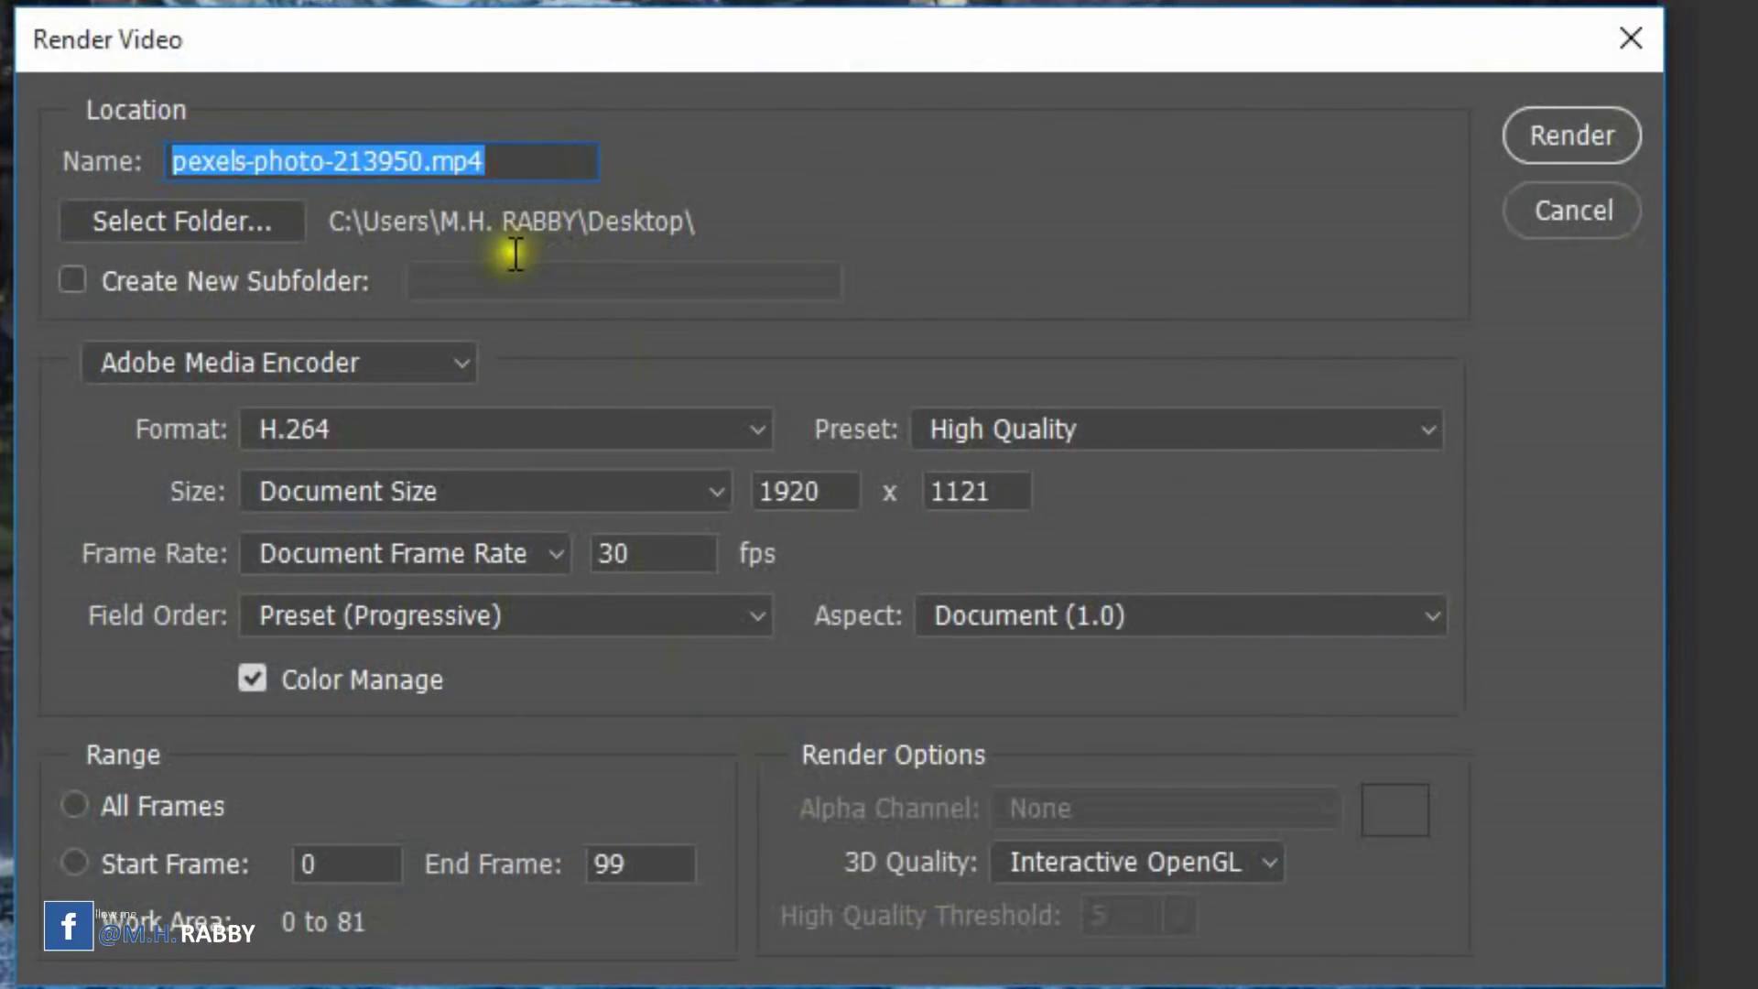
Step: Name the output nam.mp4 and render the work area as a High Quality H.264 video at document size and 30 fps
{"action": "left_click", "coordinate": [515, 162]}
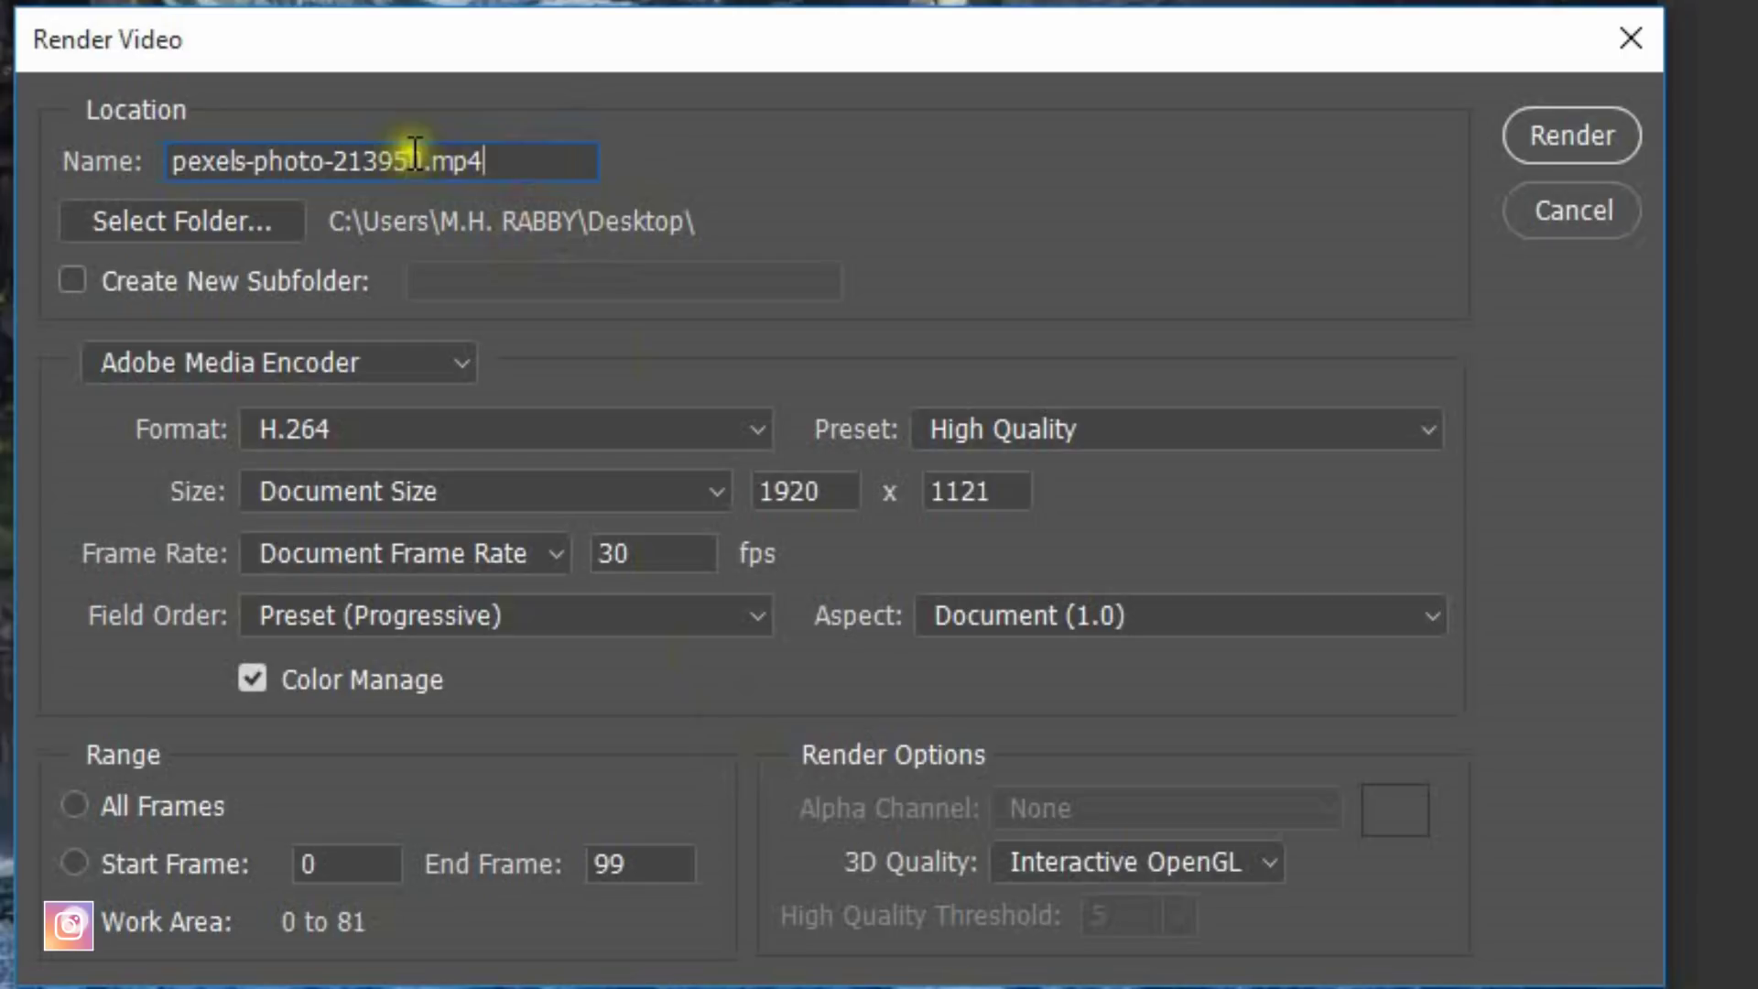
{"action": "left_click_drag", "start_coordinate": [409, 161], "coordinate": [123, 163]}
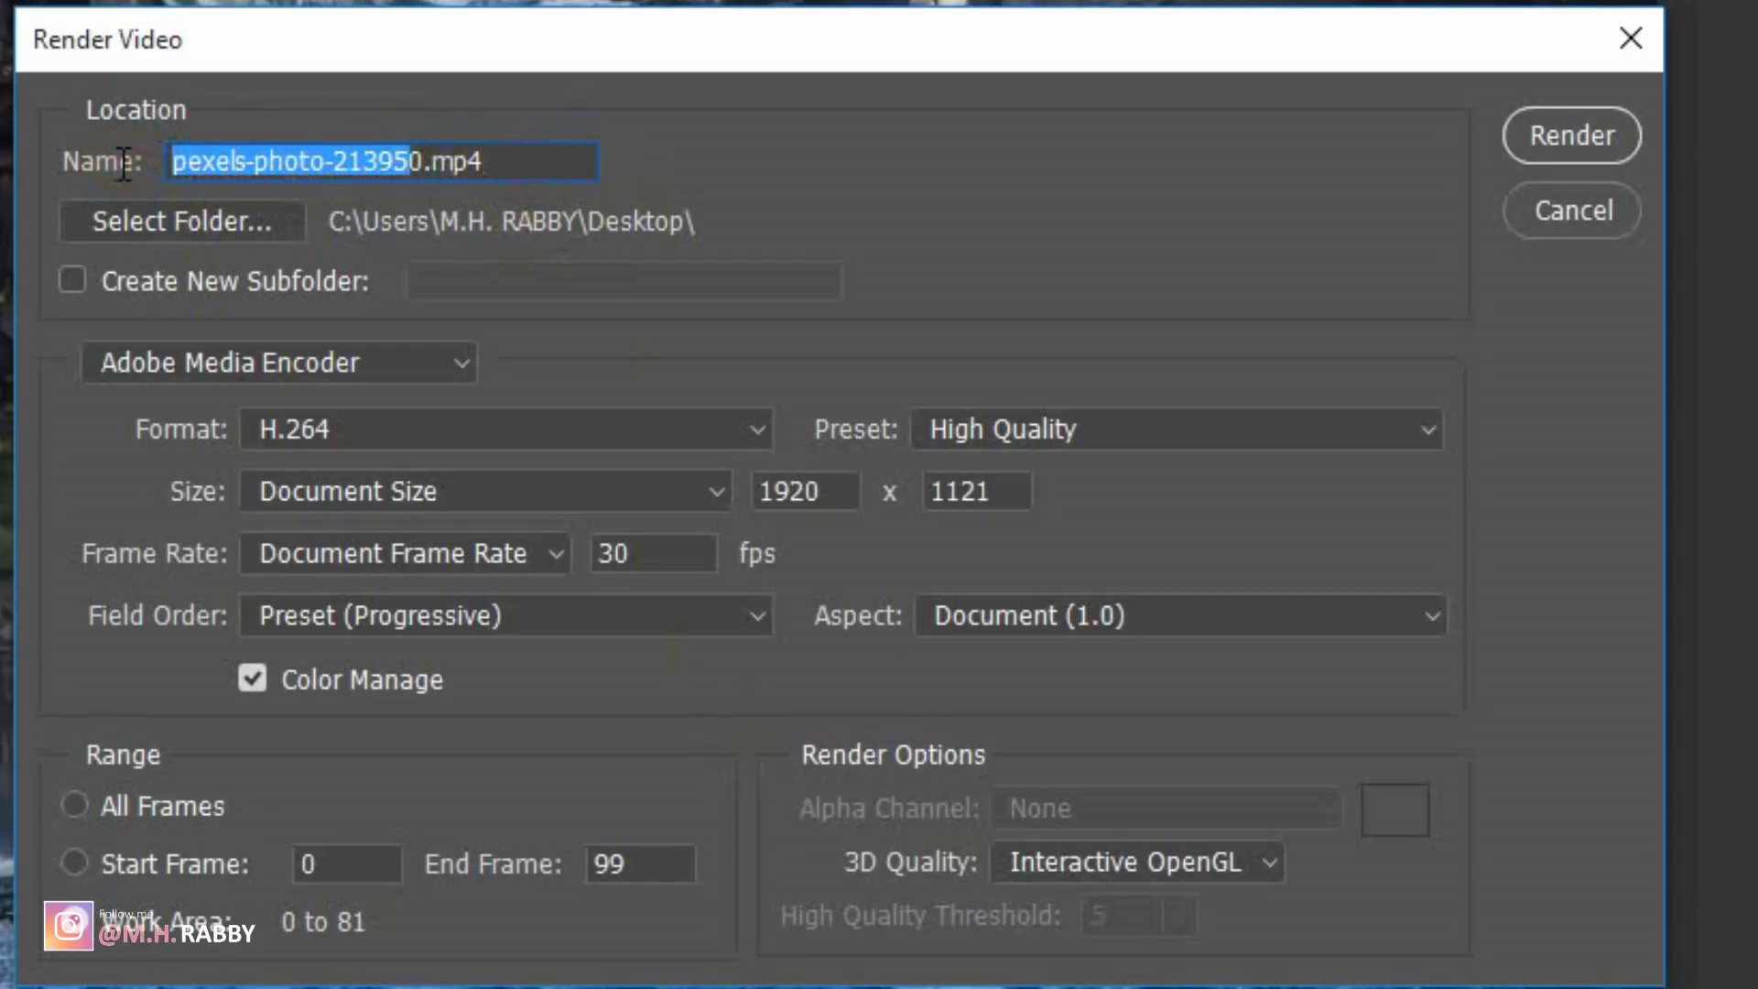
{"action": "key", "text": "BackSpace"}
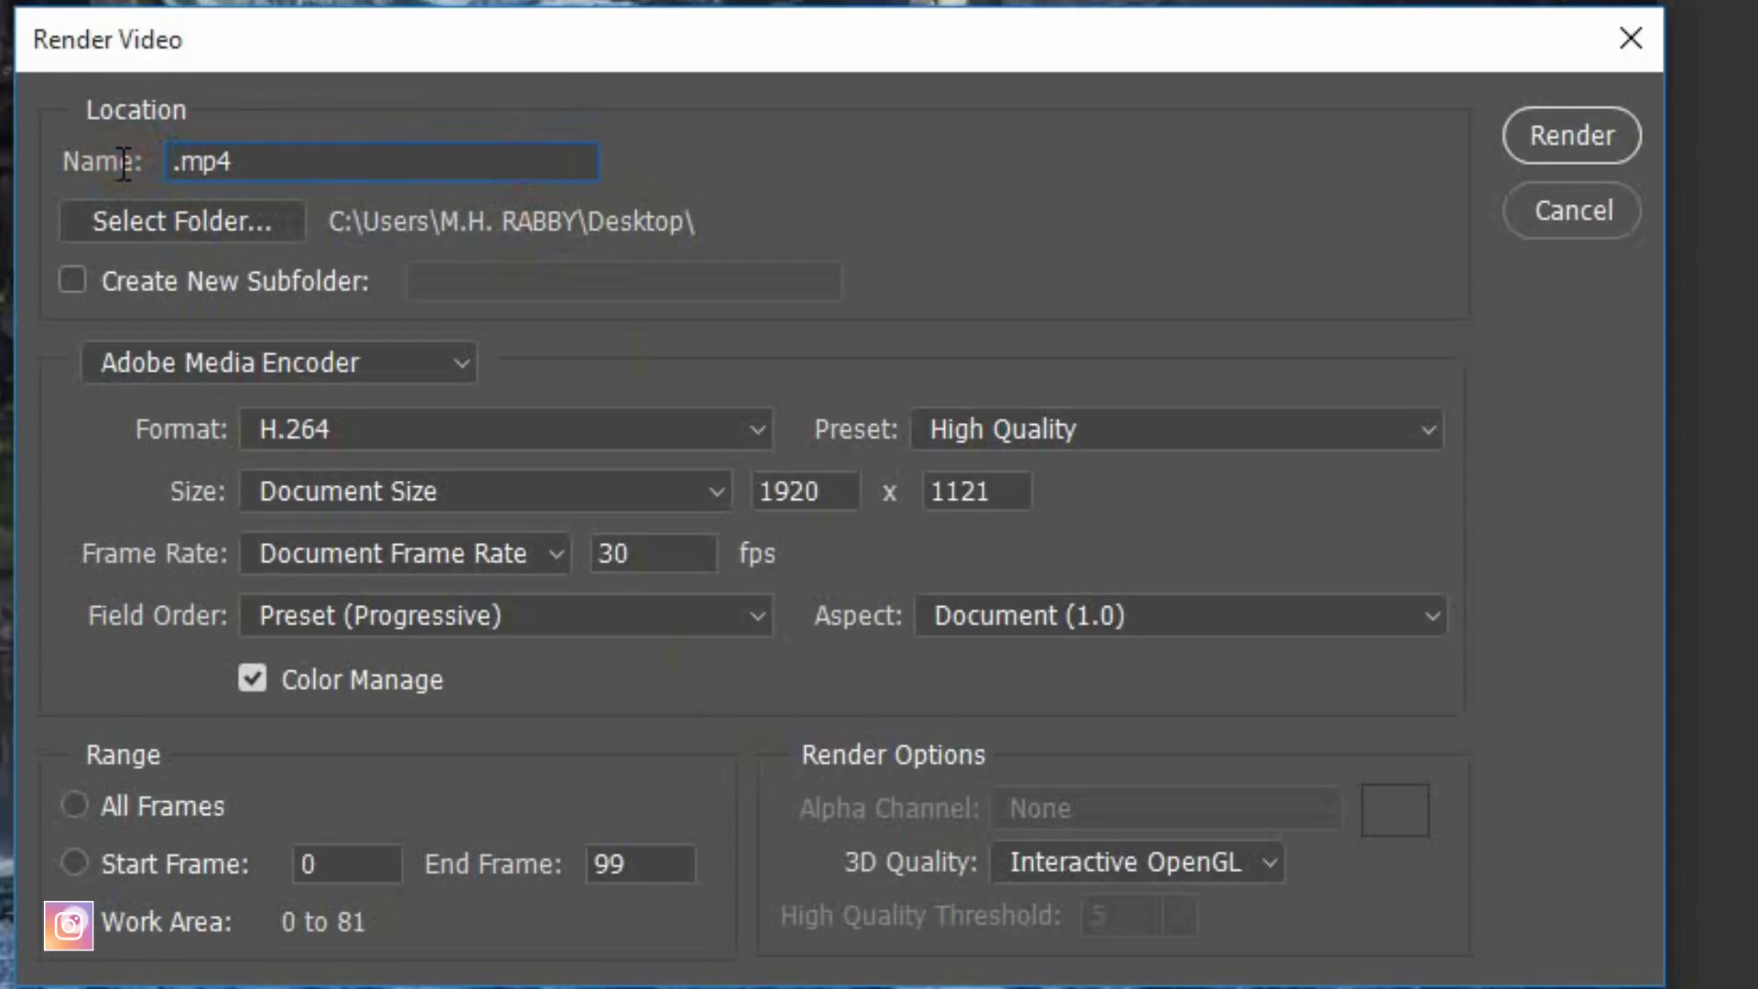
{"action": "type", "text": "nam"}
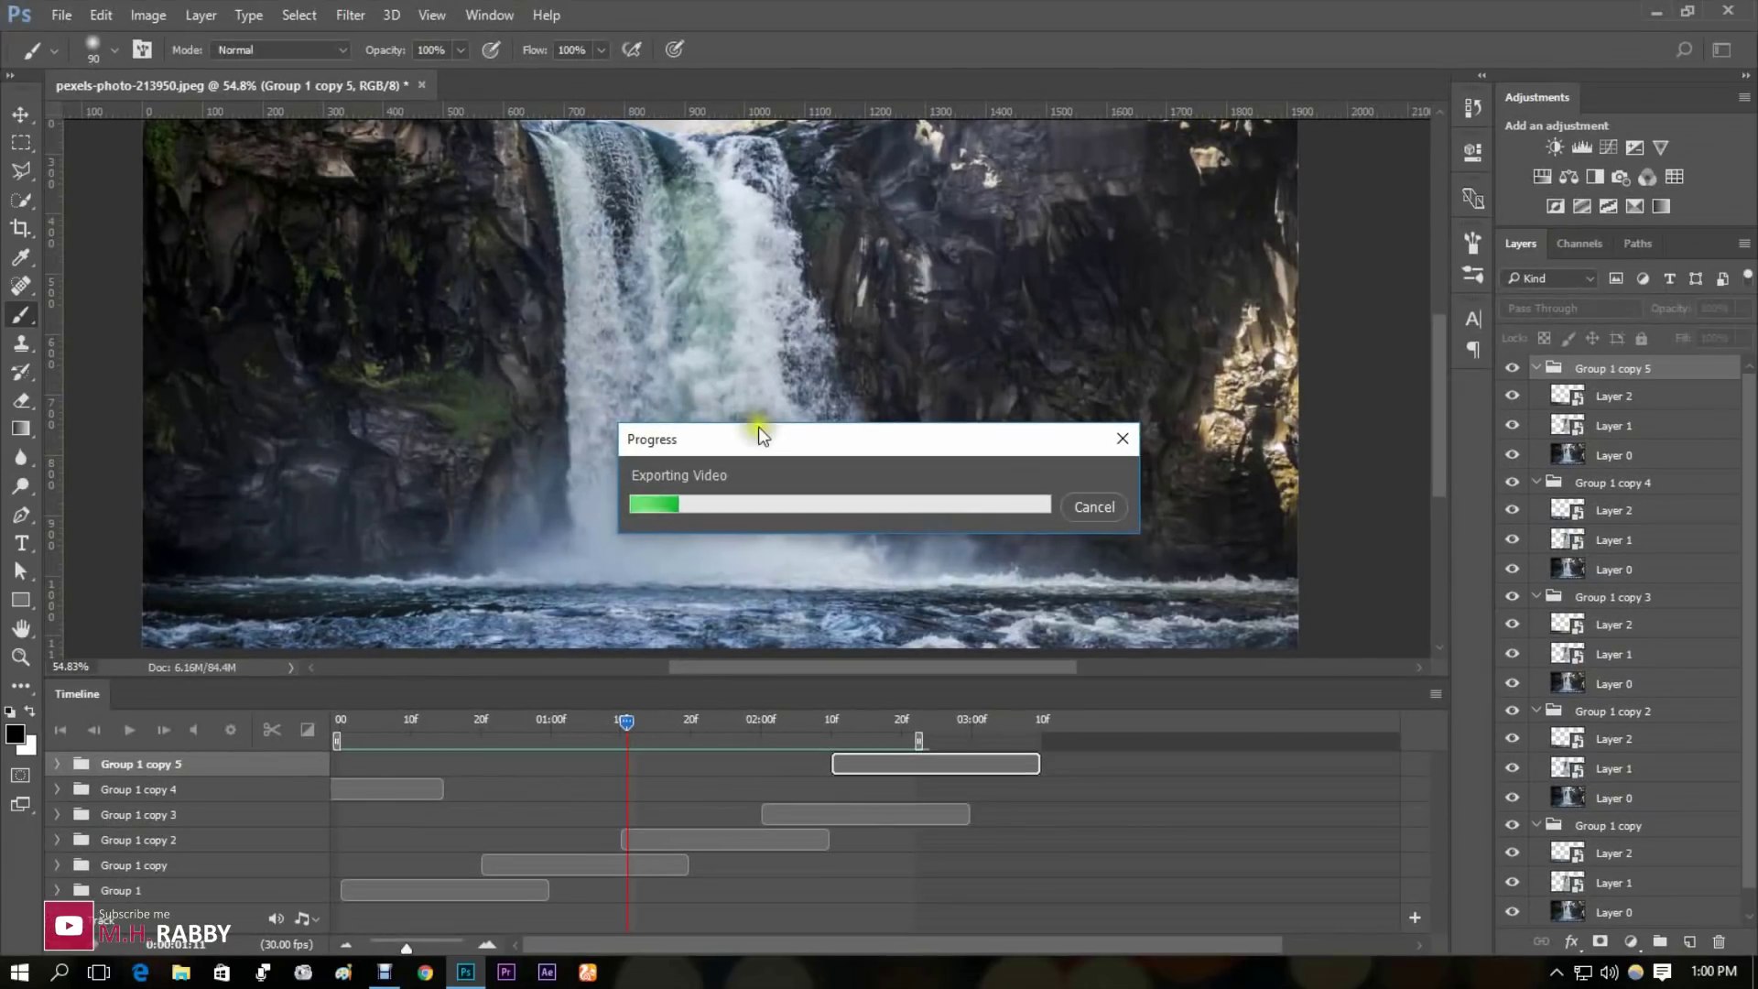
{"action": "left_click_drag", "start_coordinate": [779, 443], "coordinate": [719, 419]}
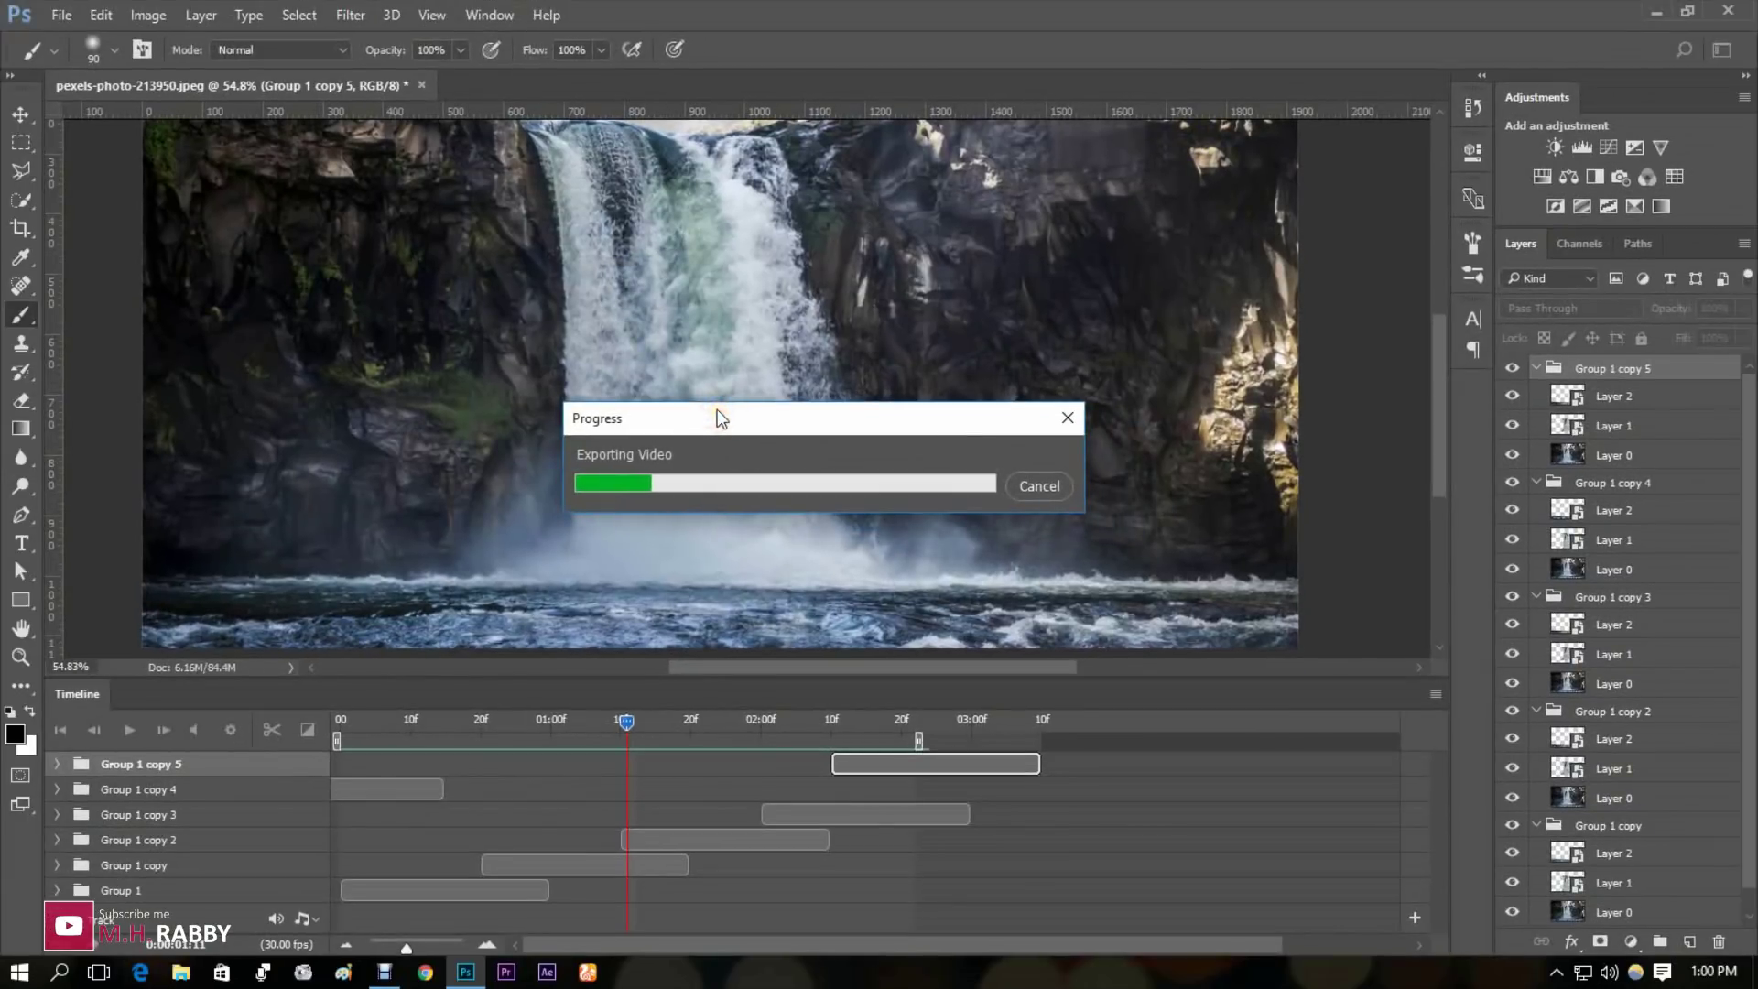